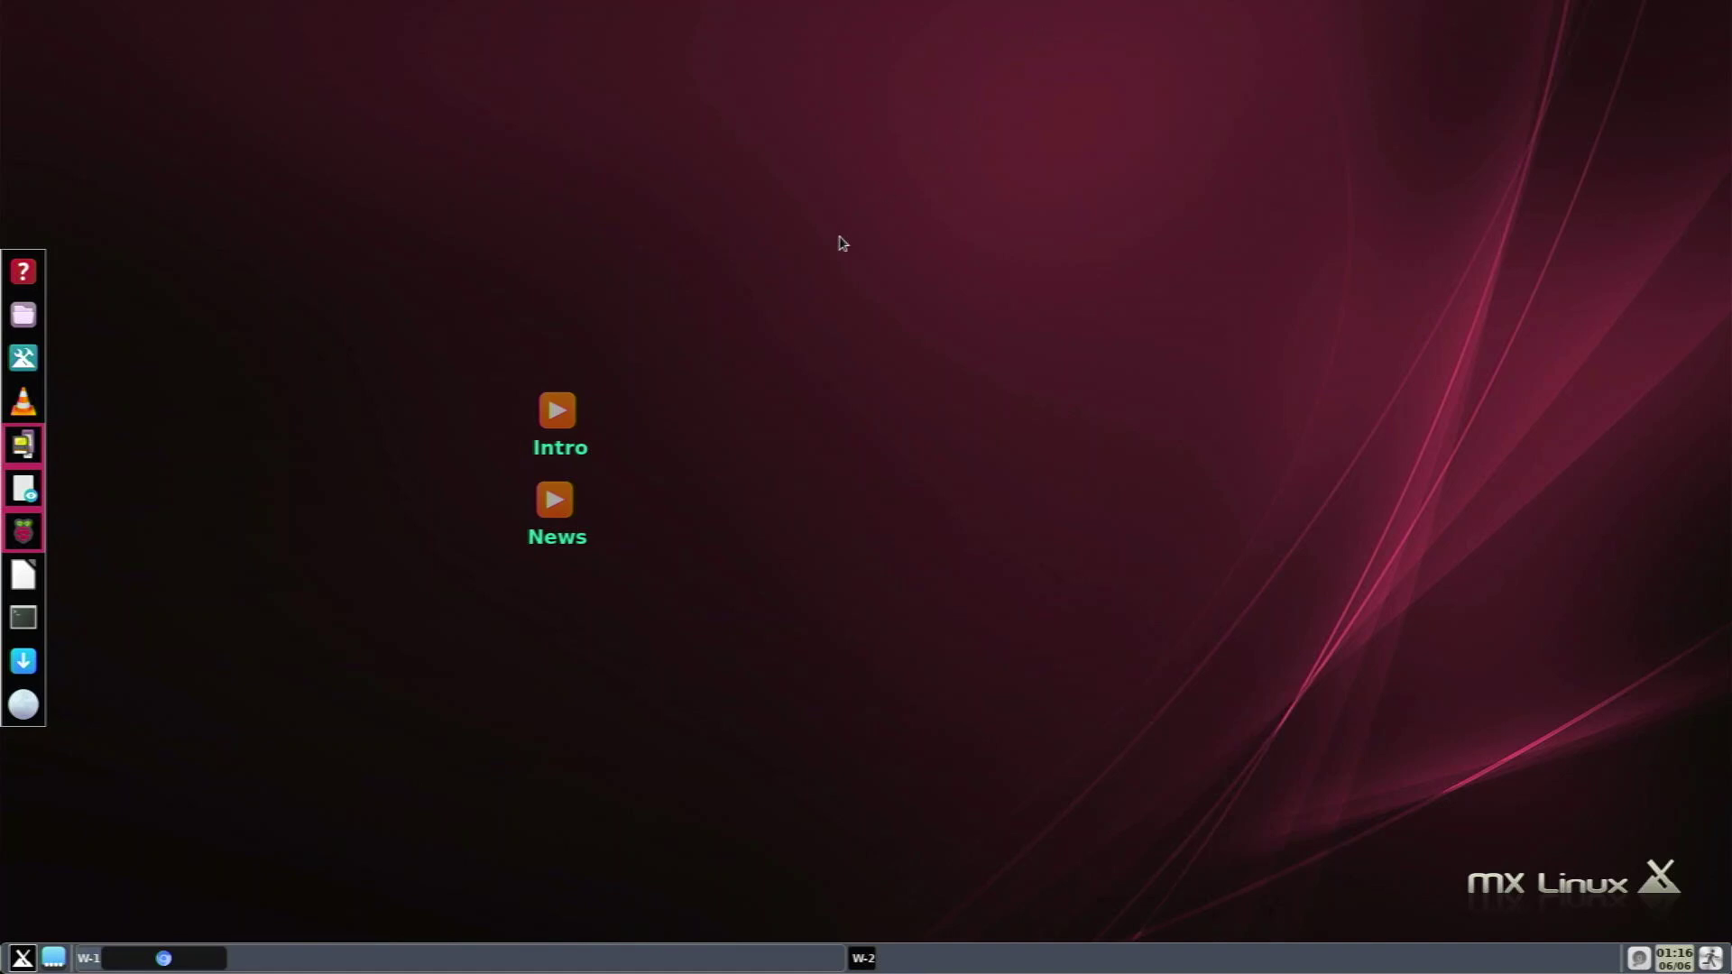
Bring back the Ragout blog post in Chromium and open its SourceForge download link in a new tab.
click(167, 960)
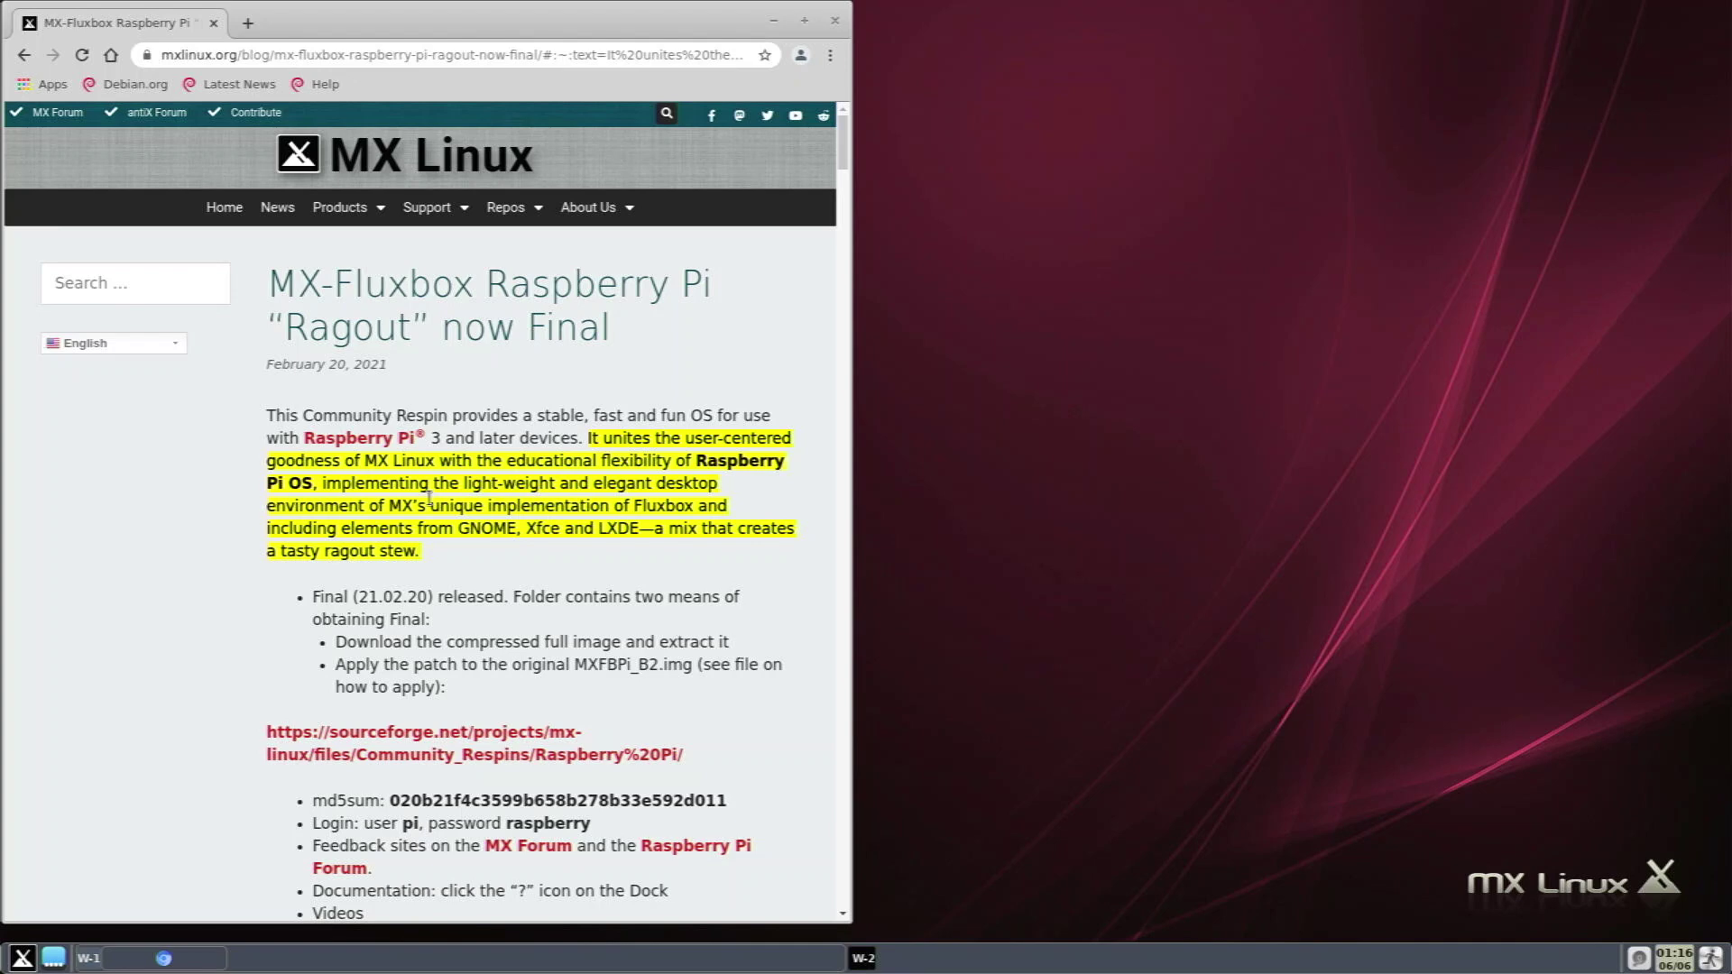
scroll(364, 614, down, 3)
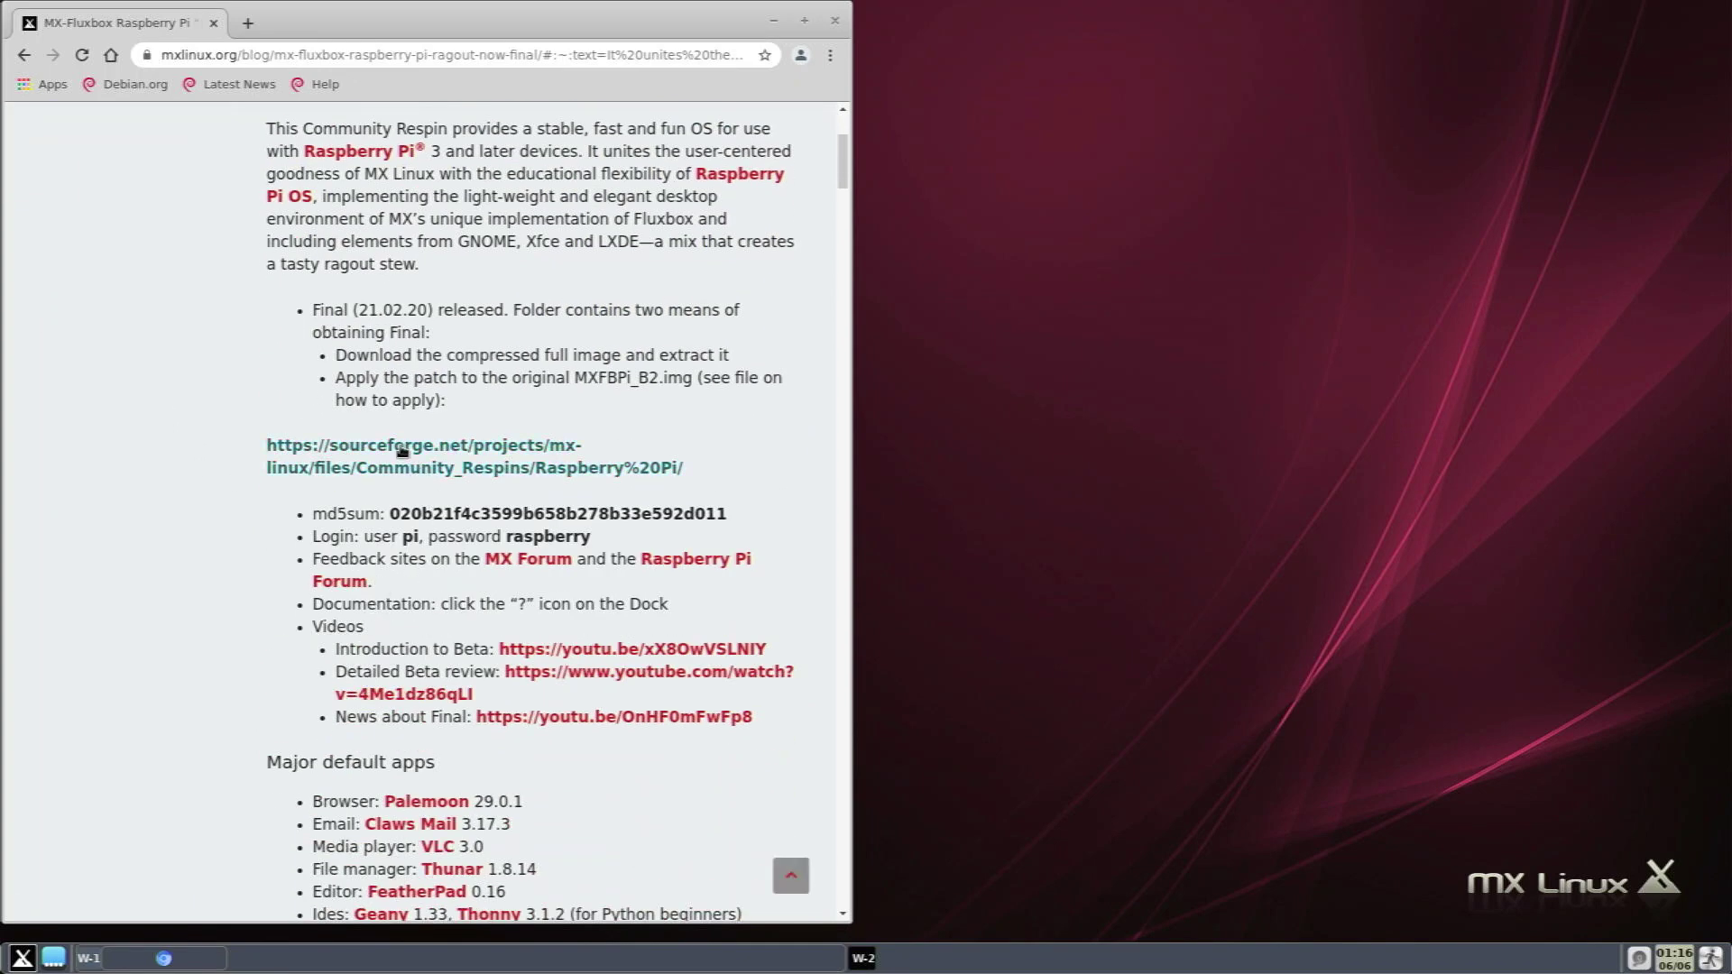
right_click(402, 451)
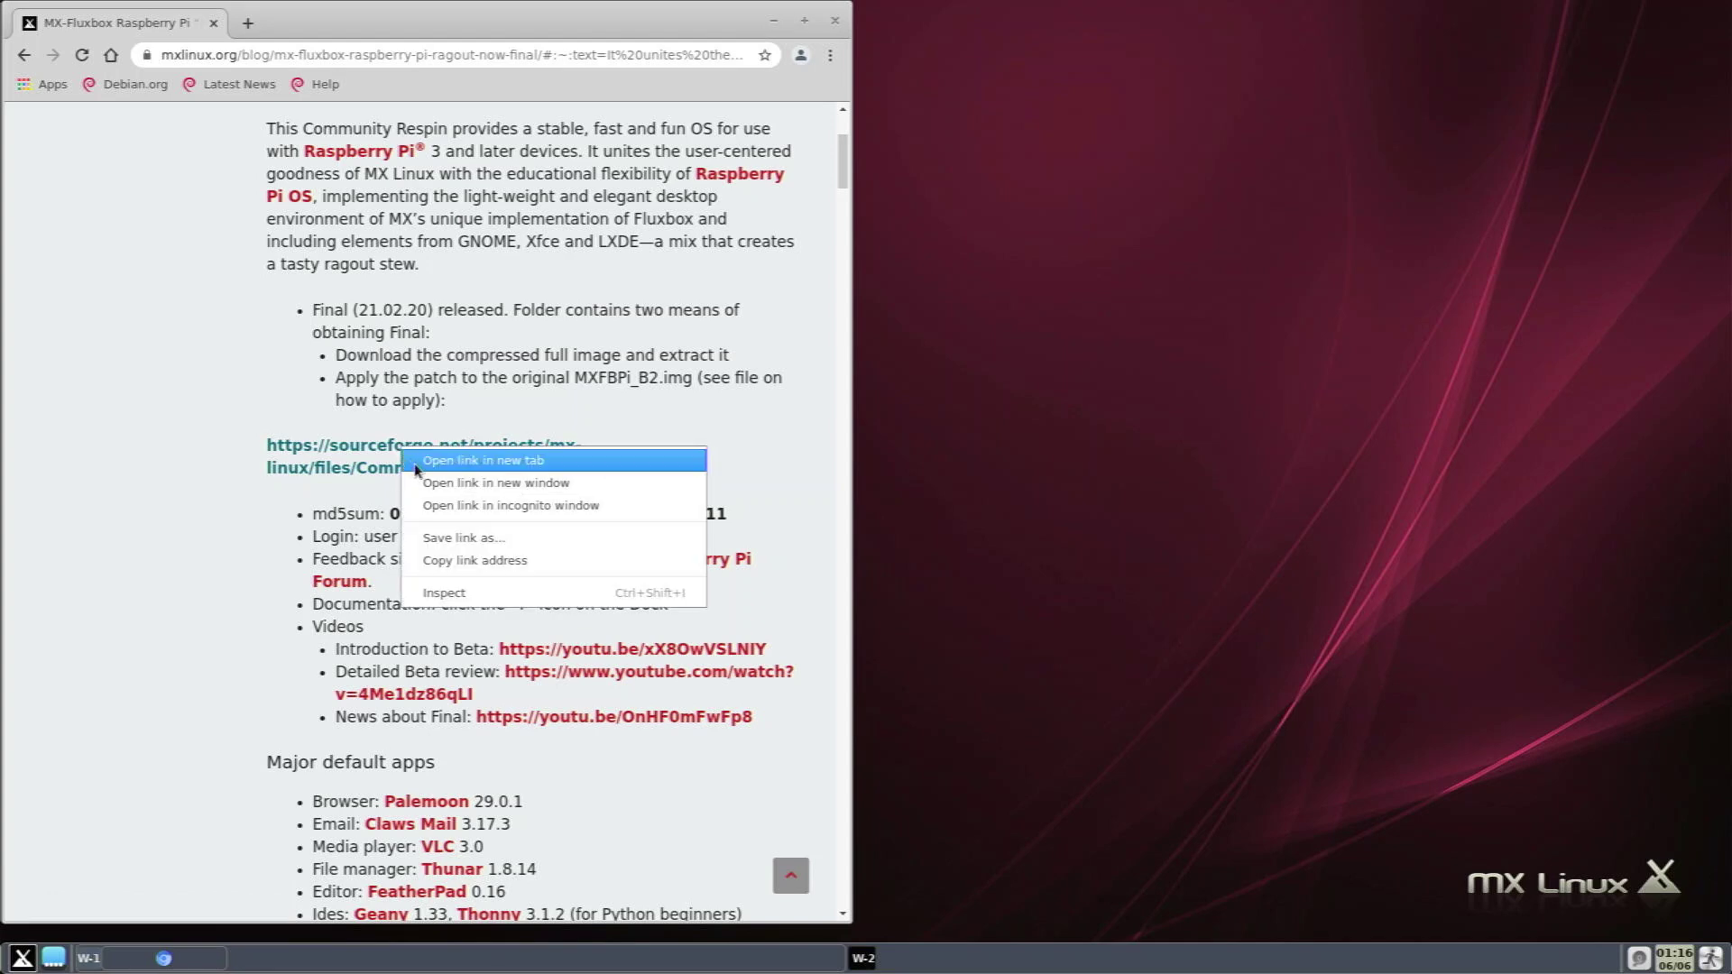
click(439, 470)
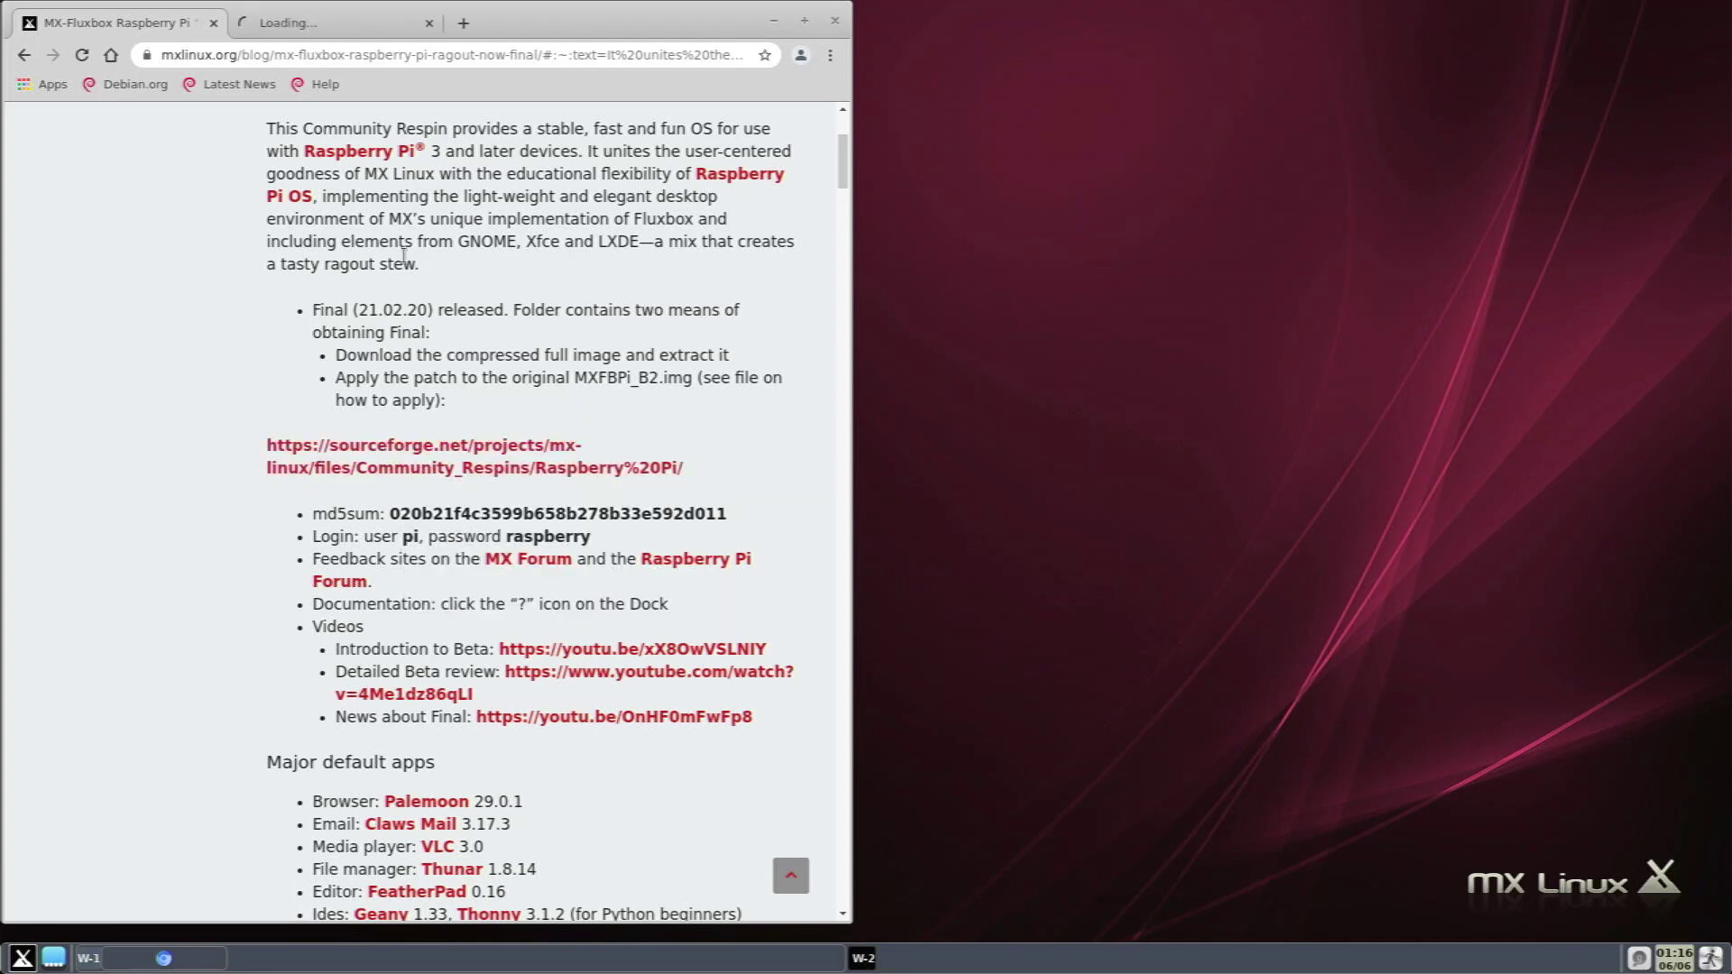
Look through the SourceForge Raspberry Pi file list in the new tab, then close Chromium.
click(329, 25)
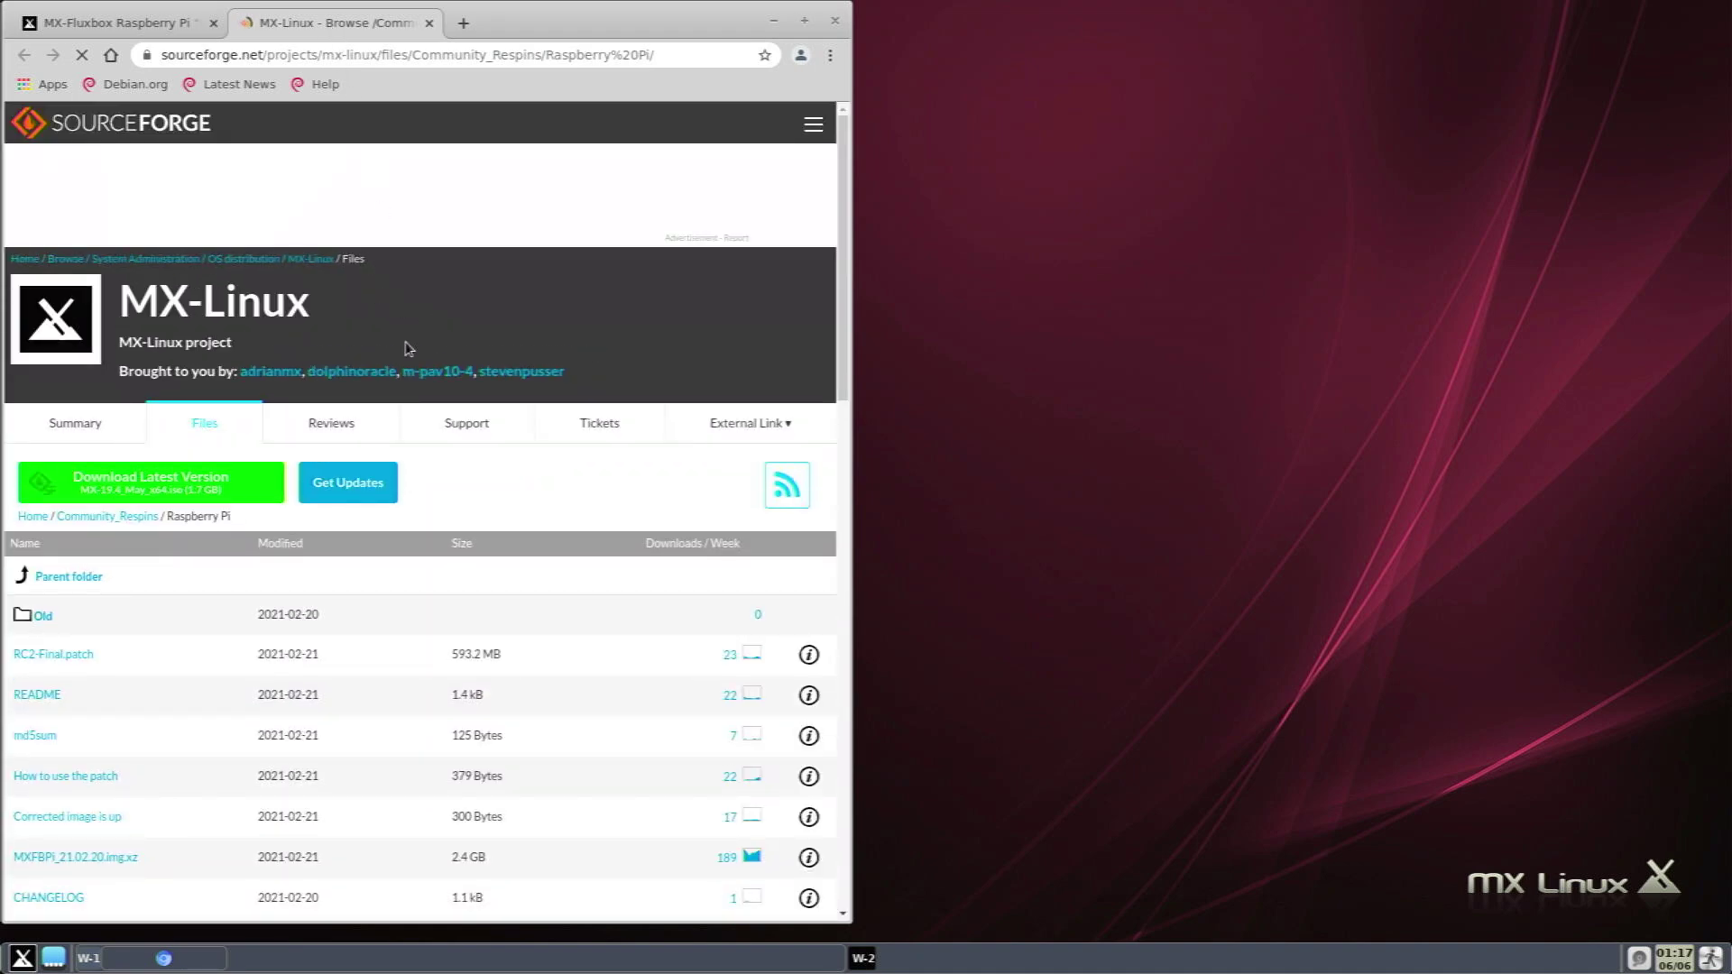
scroll(379, 352, down, 5)
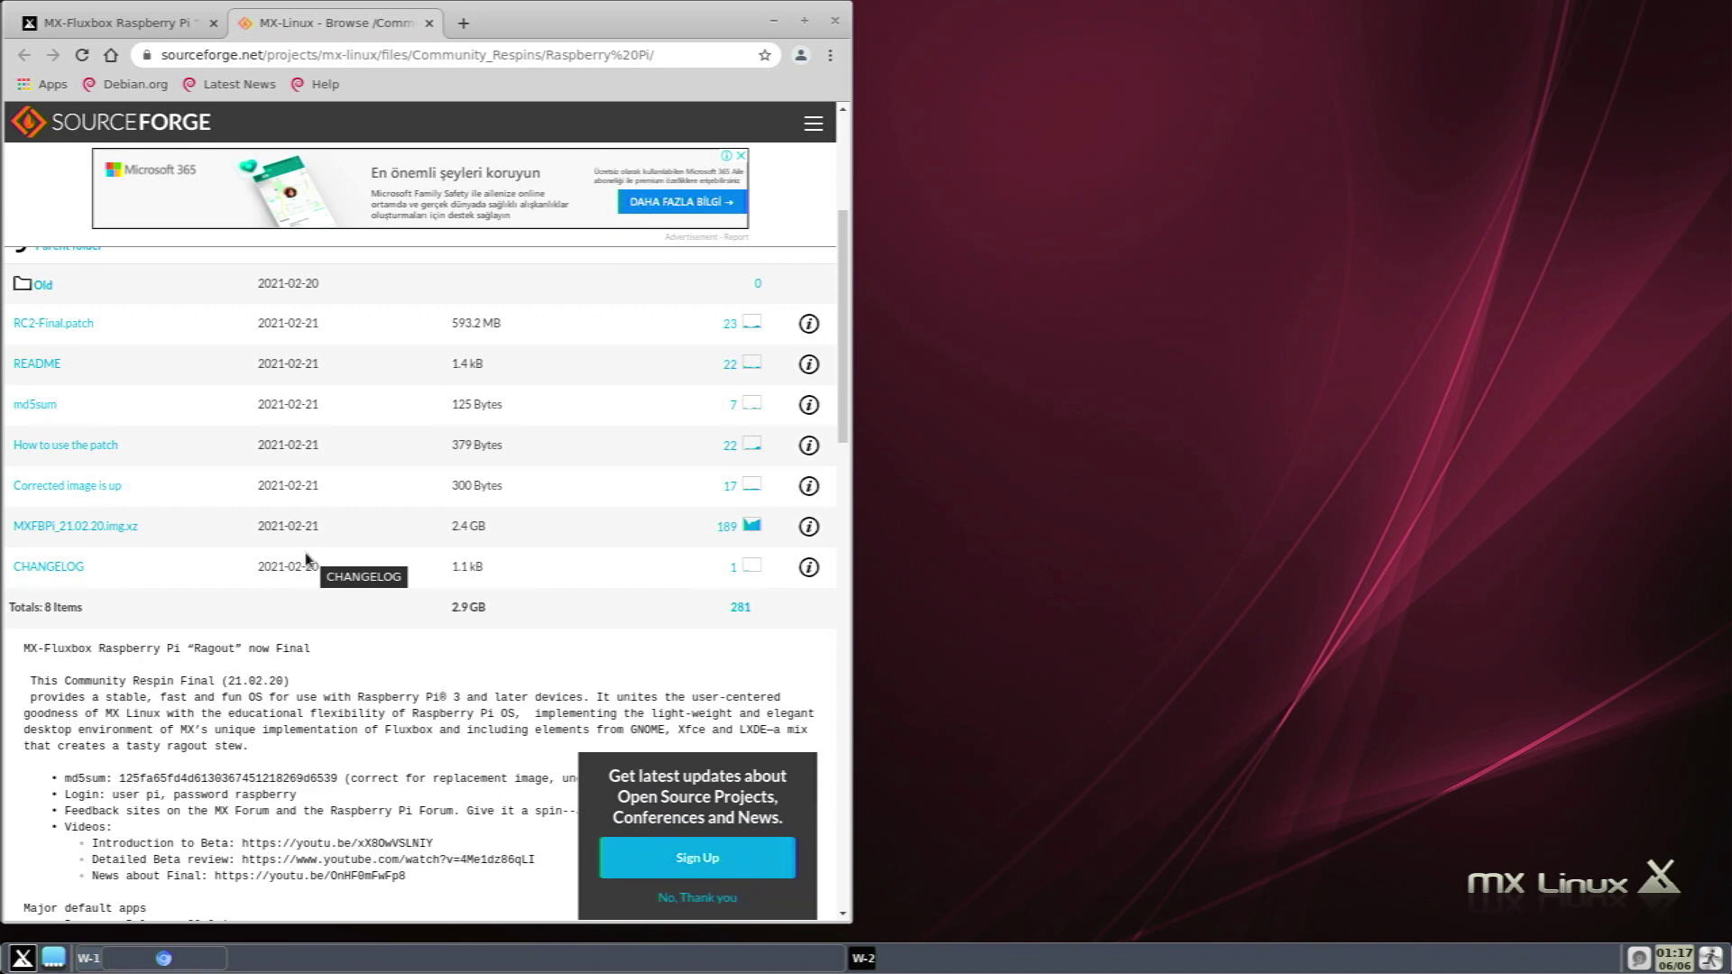
scroll(305, 559, up, 5)
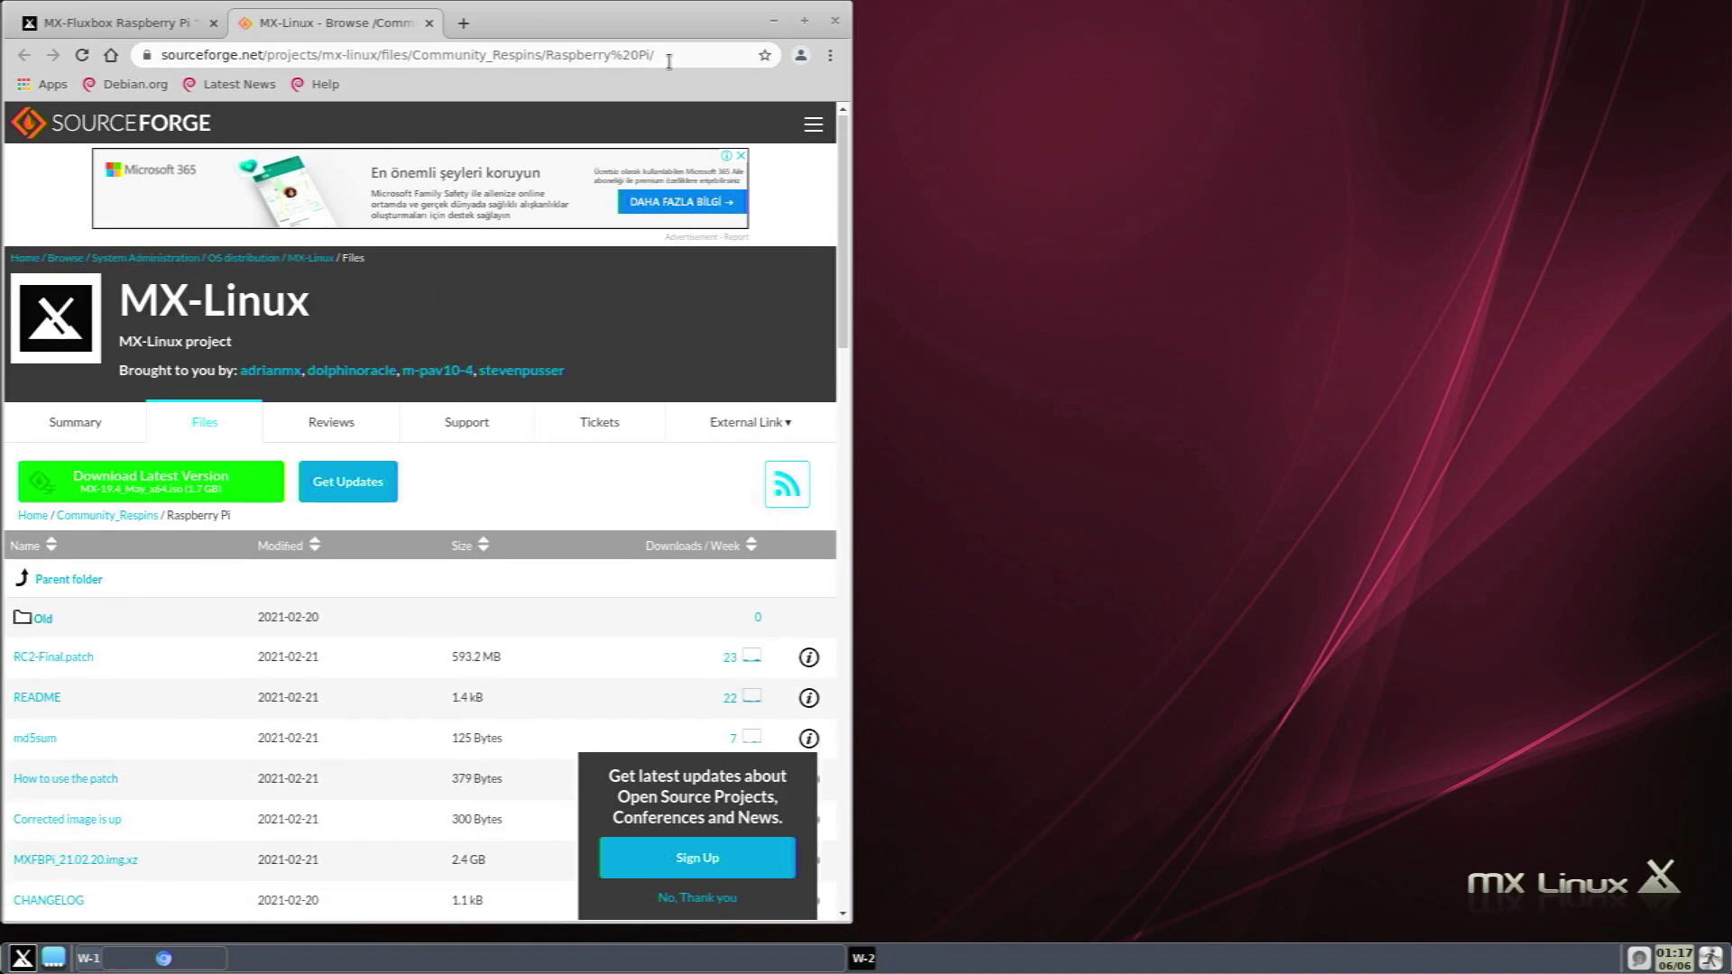
click(832, 23)
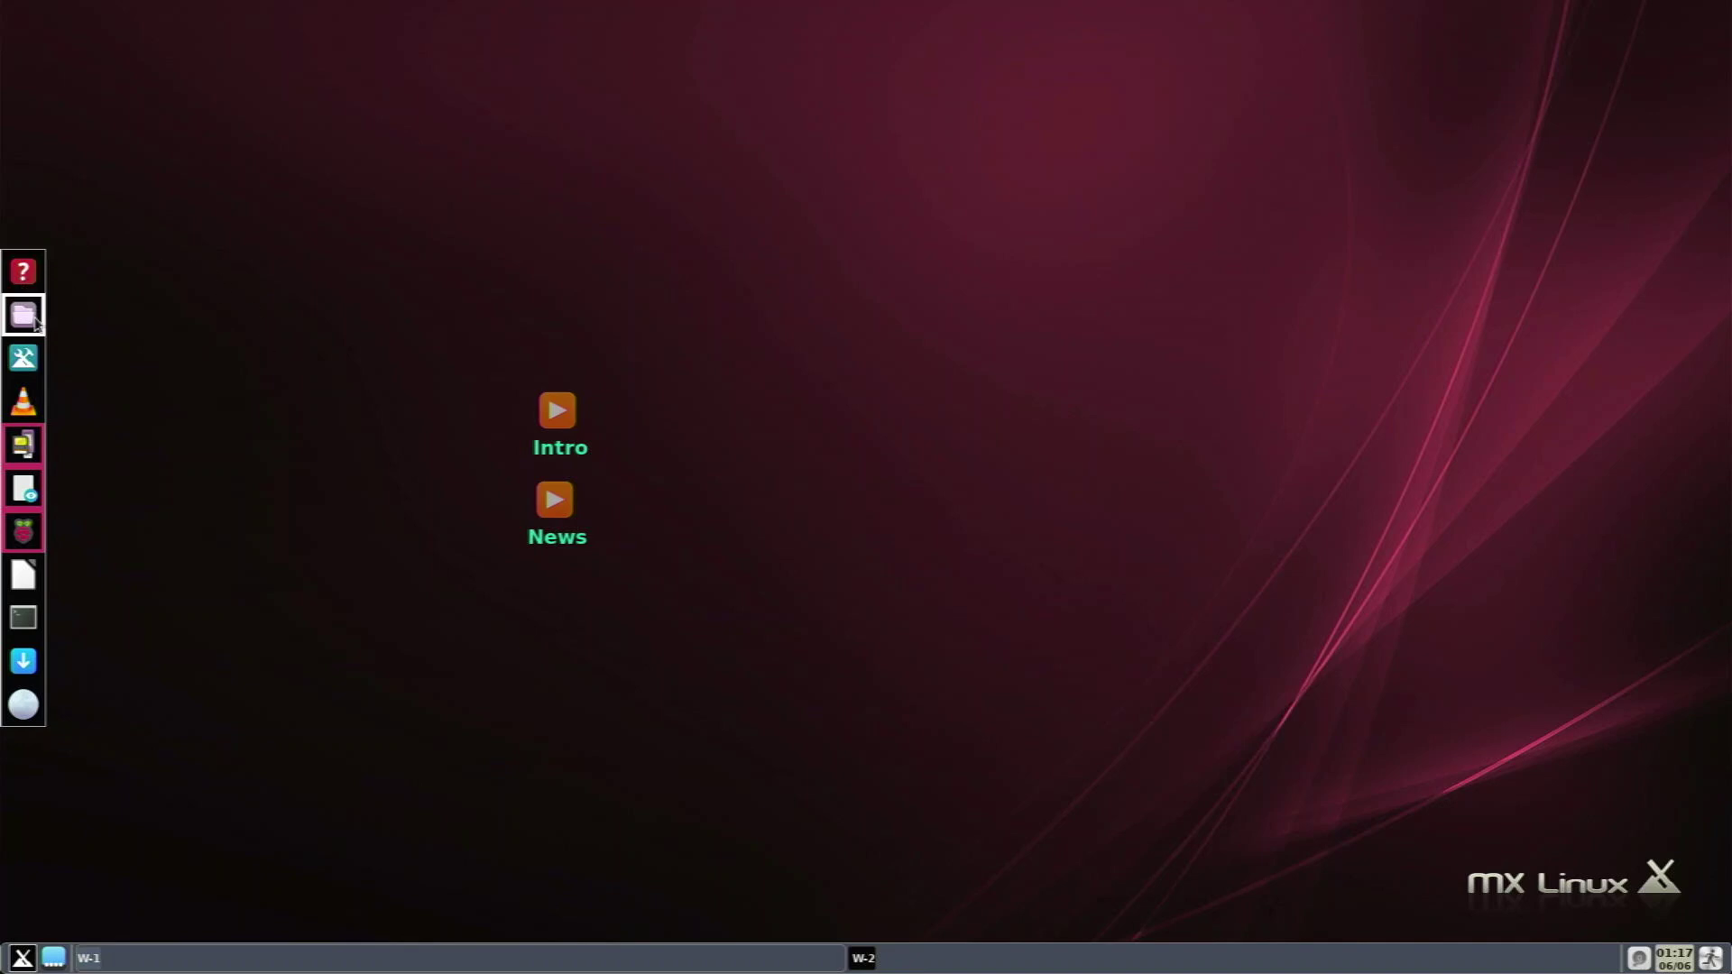
click(34, 323)
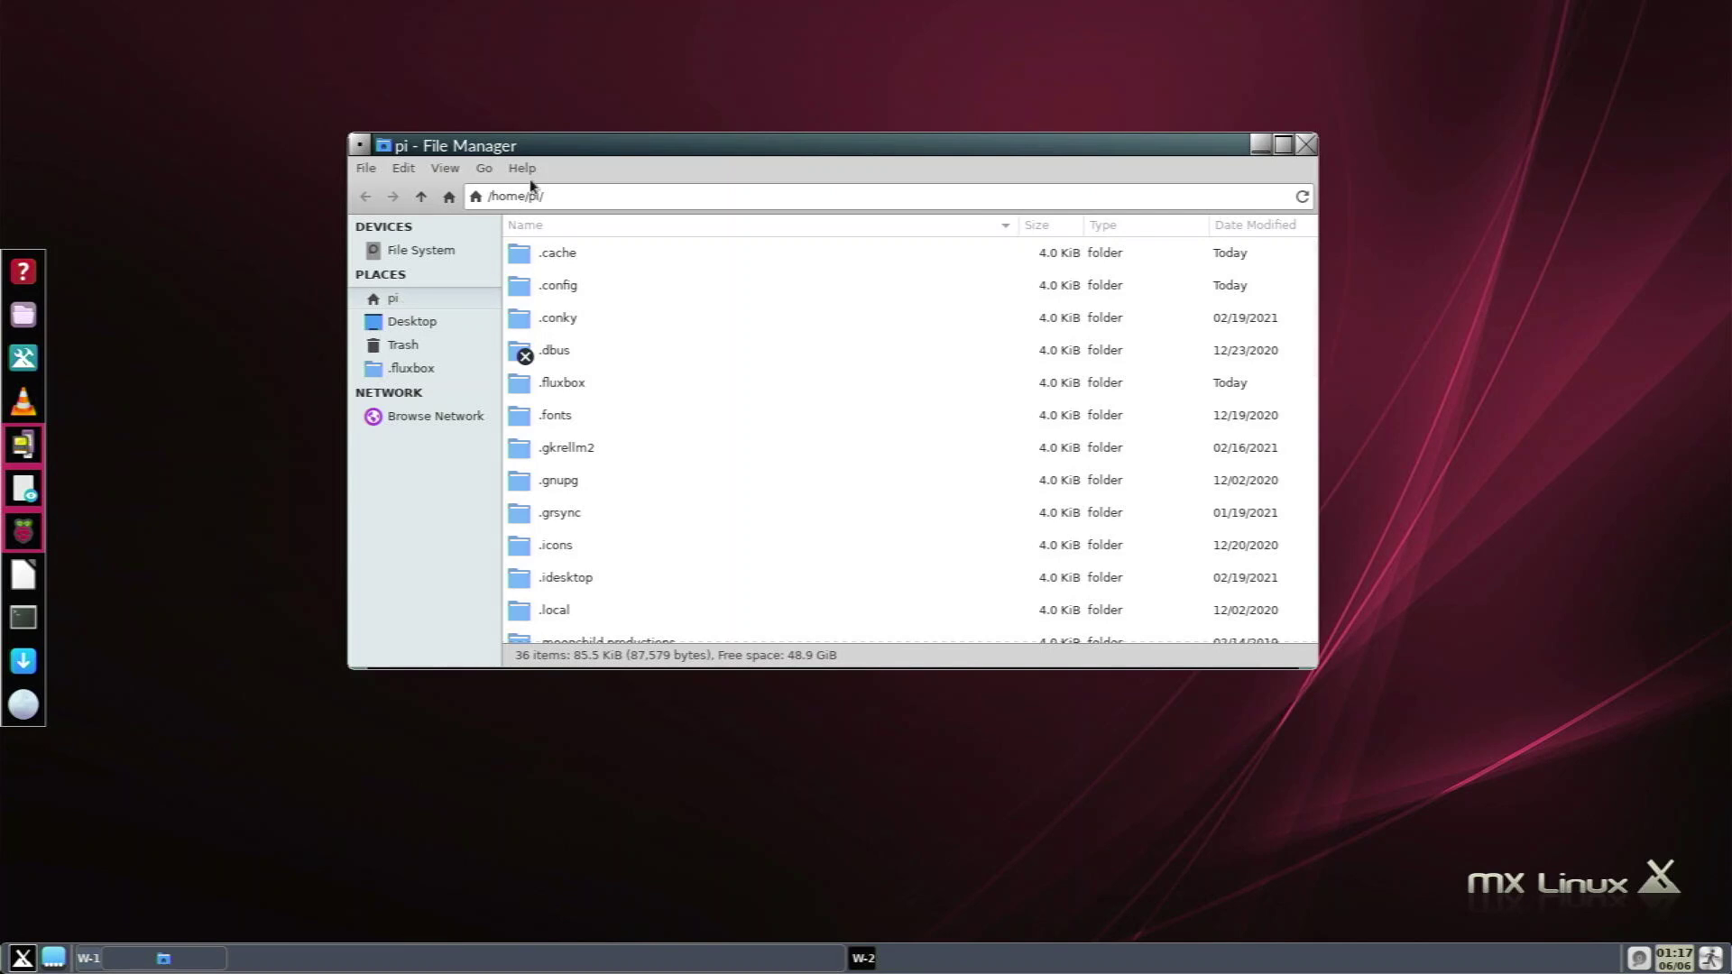
click(525, 170)
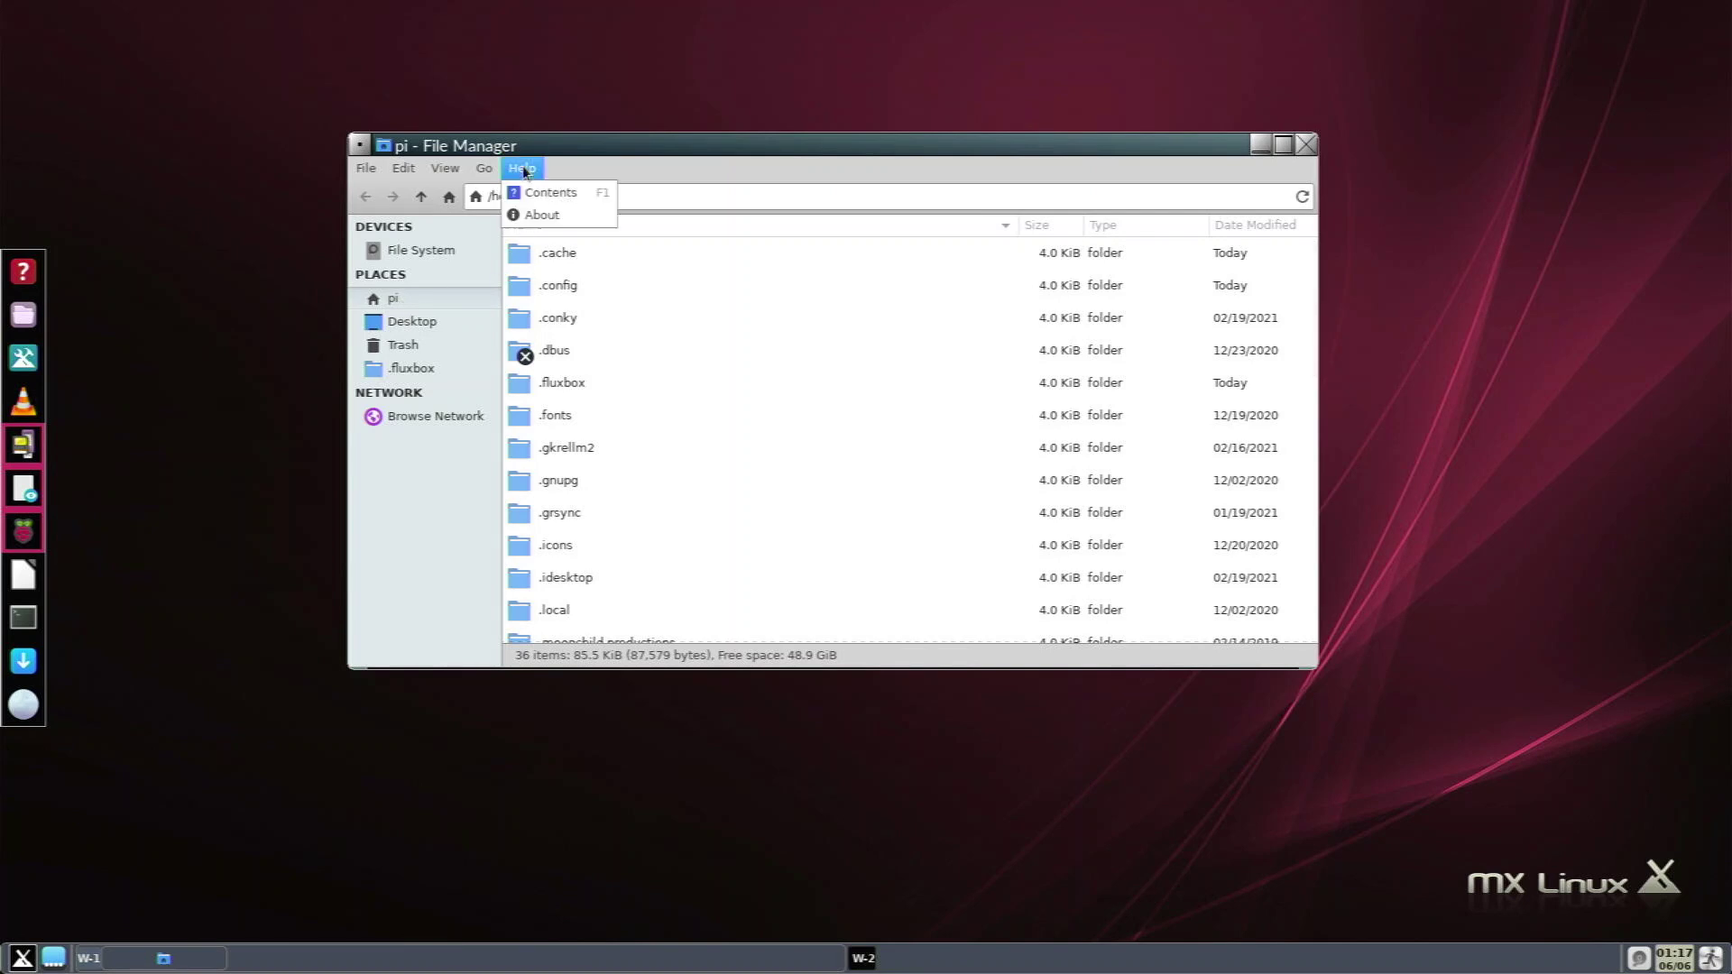
click(537, 215)
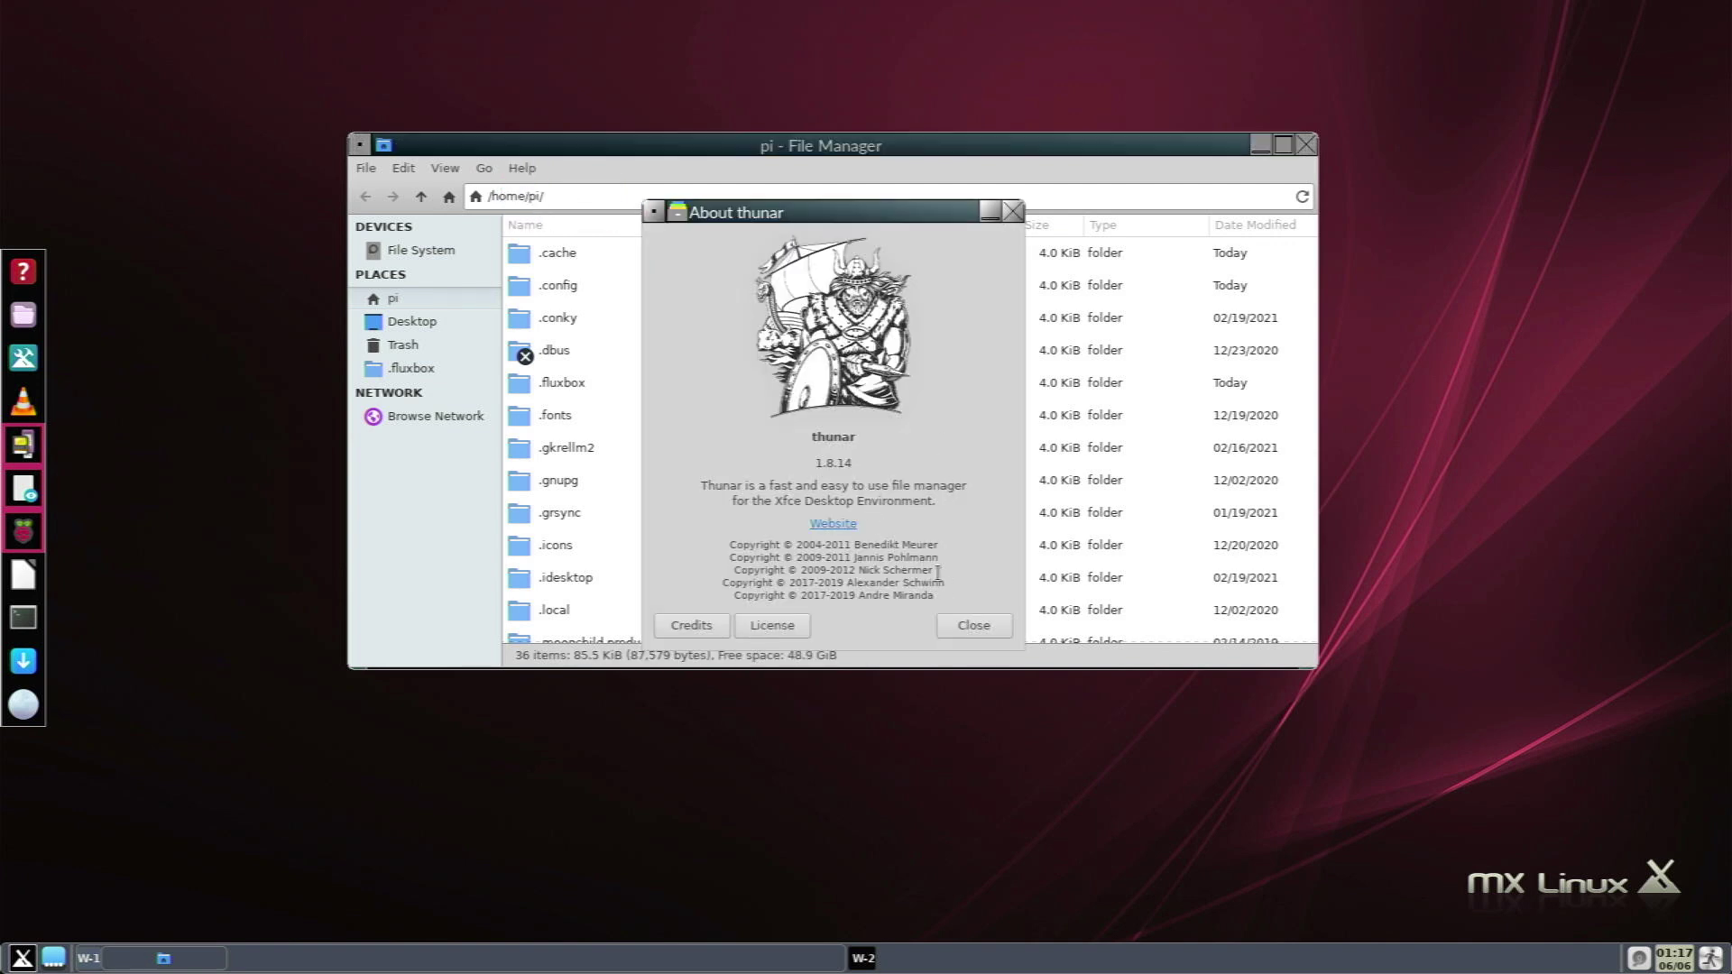
mouse_move(938, 571)
mouse_down()
mouse_move(906, 561)
mouse_move(931, 582)
mouse_up()
click(994, 631)
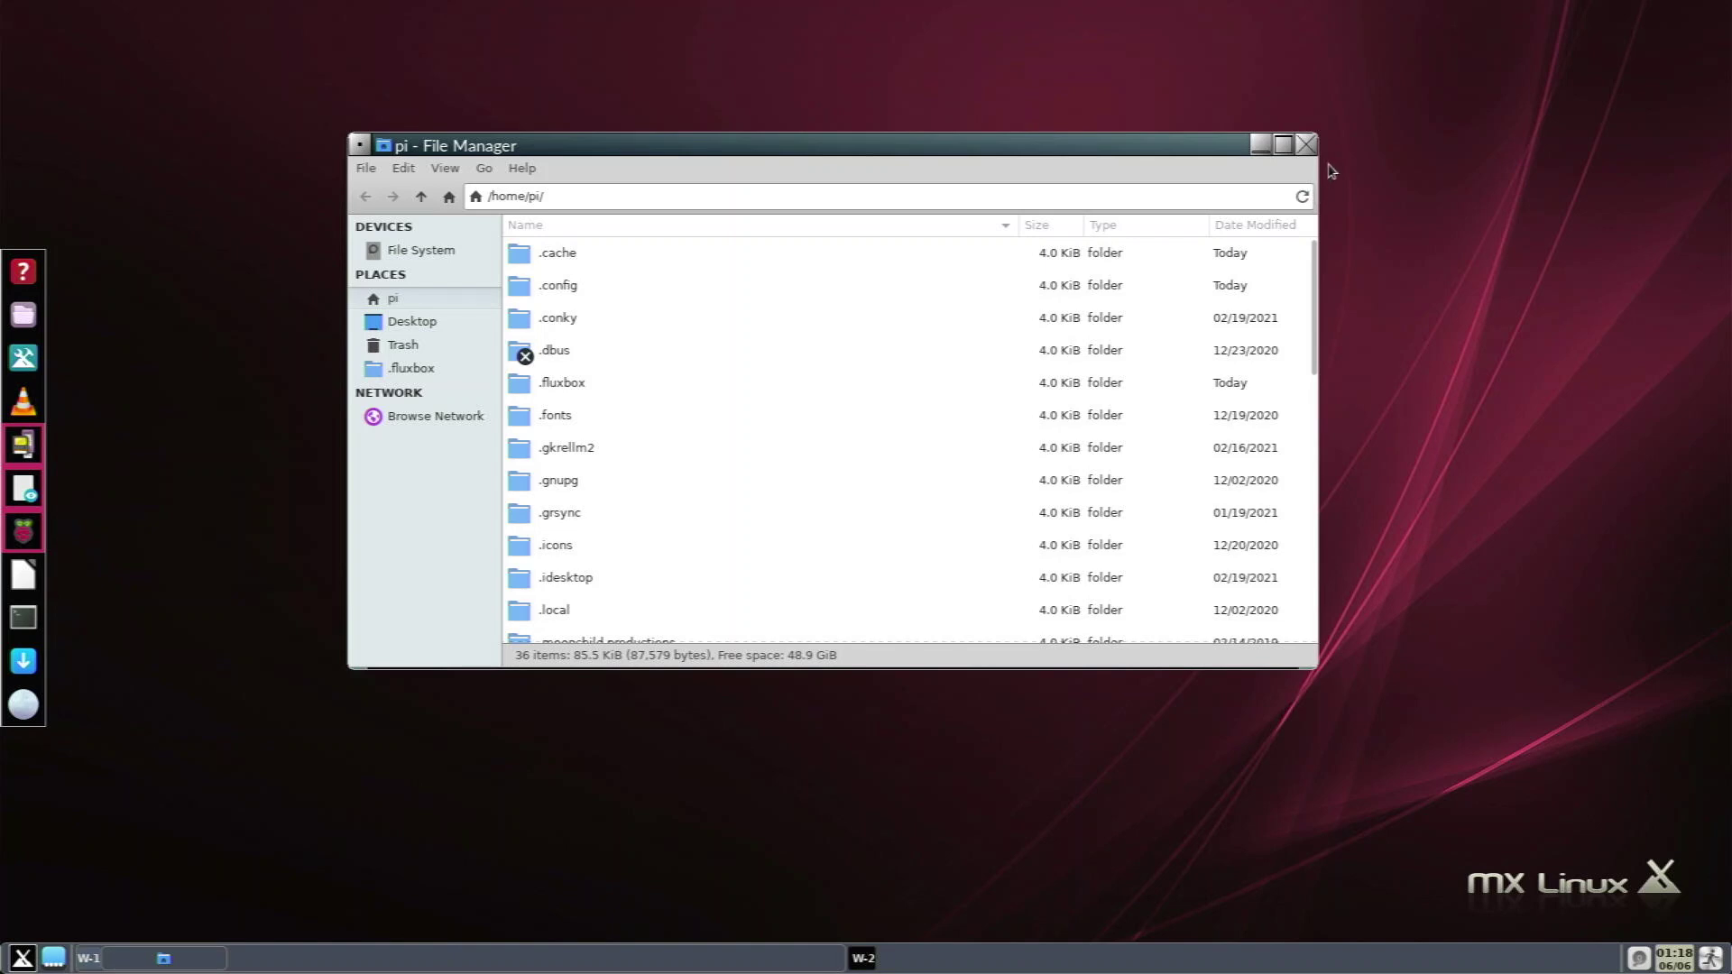
click(1306, 146)
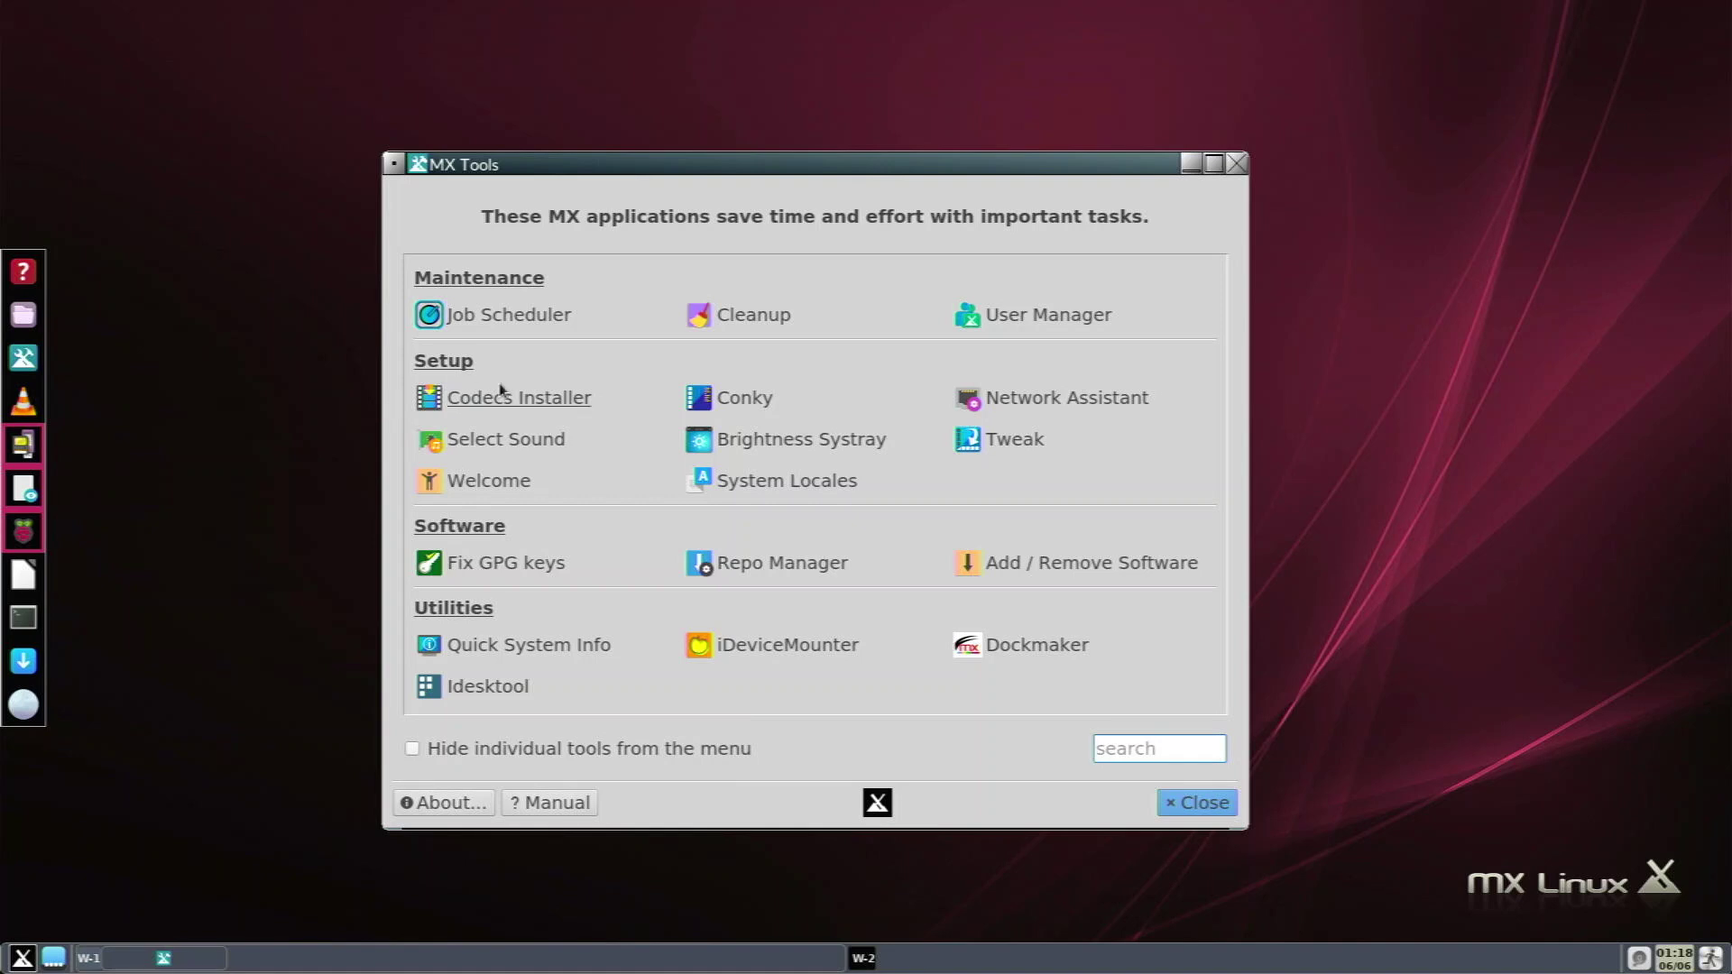
Launch the Cleanup tool from MX Tools.
click(718, 330)
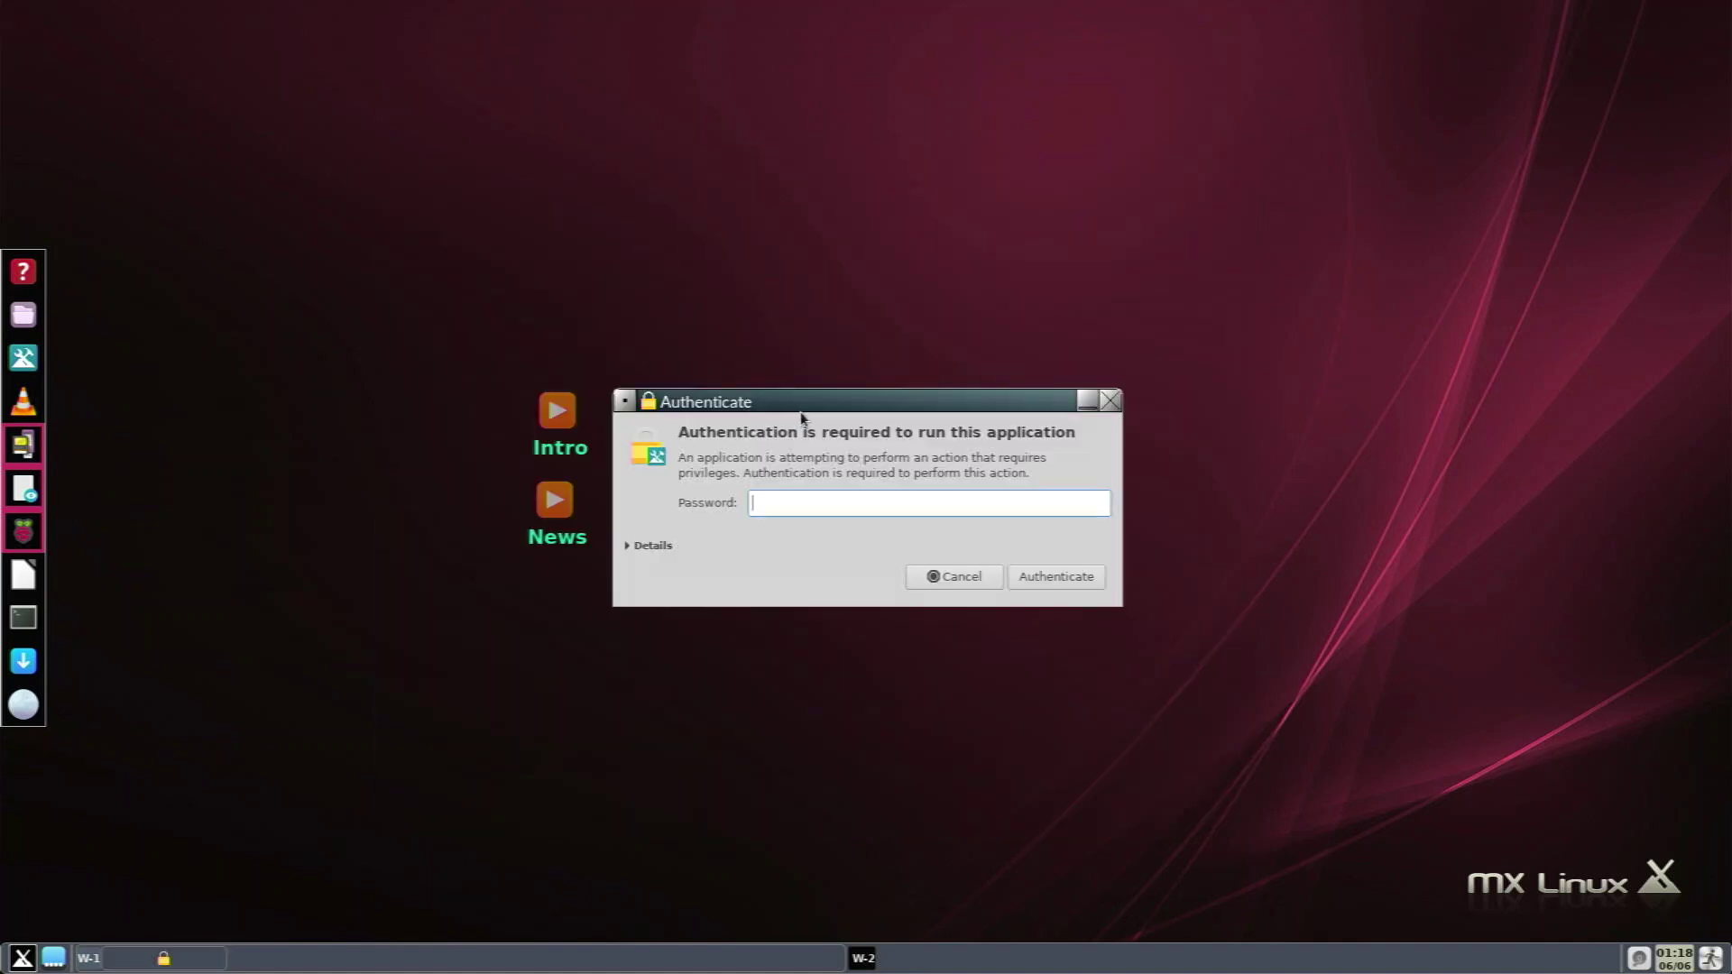
Authenticate with the password, run MX Cleanup deleting all logs, and close it when done.
text(root*****)
key(Return)
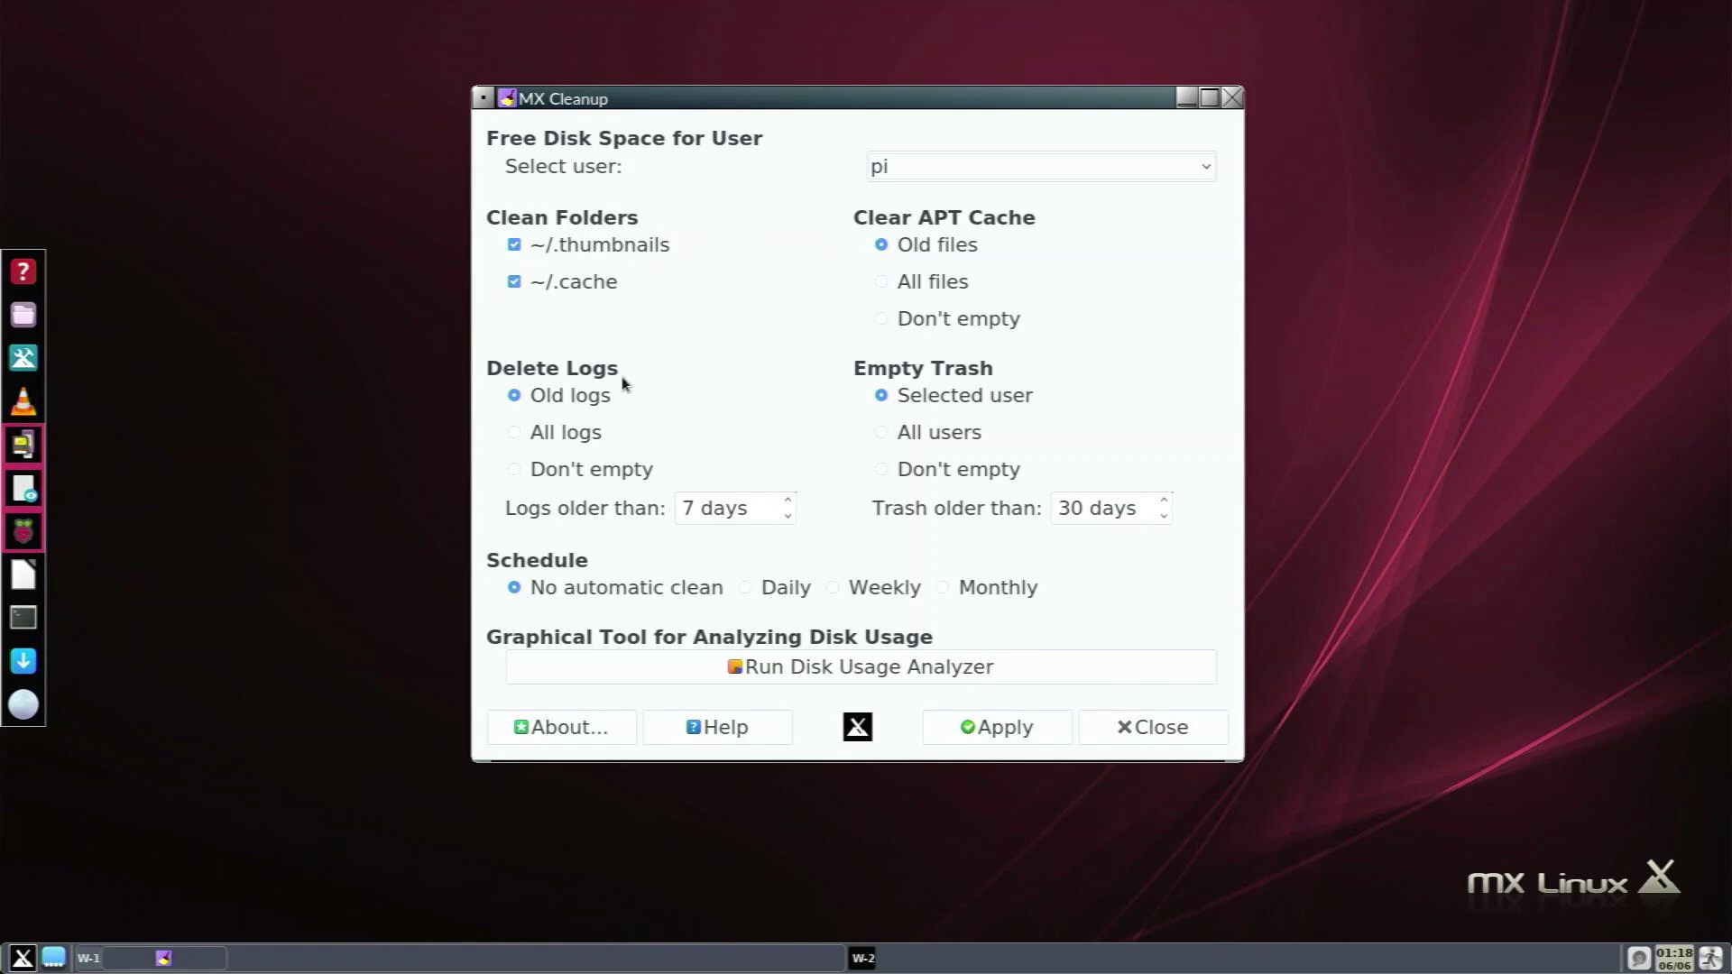
click(560, 442)
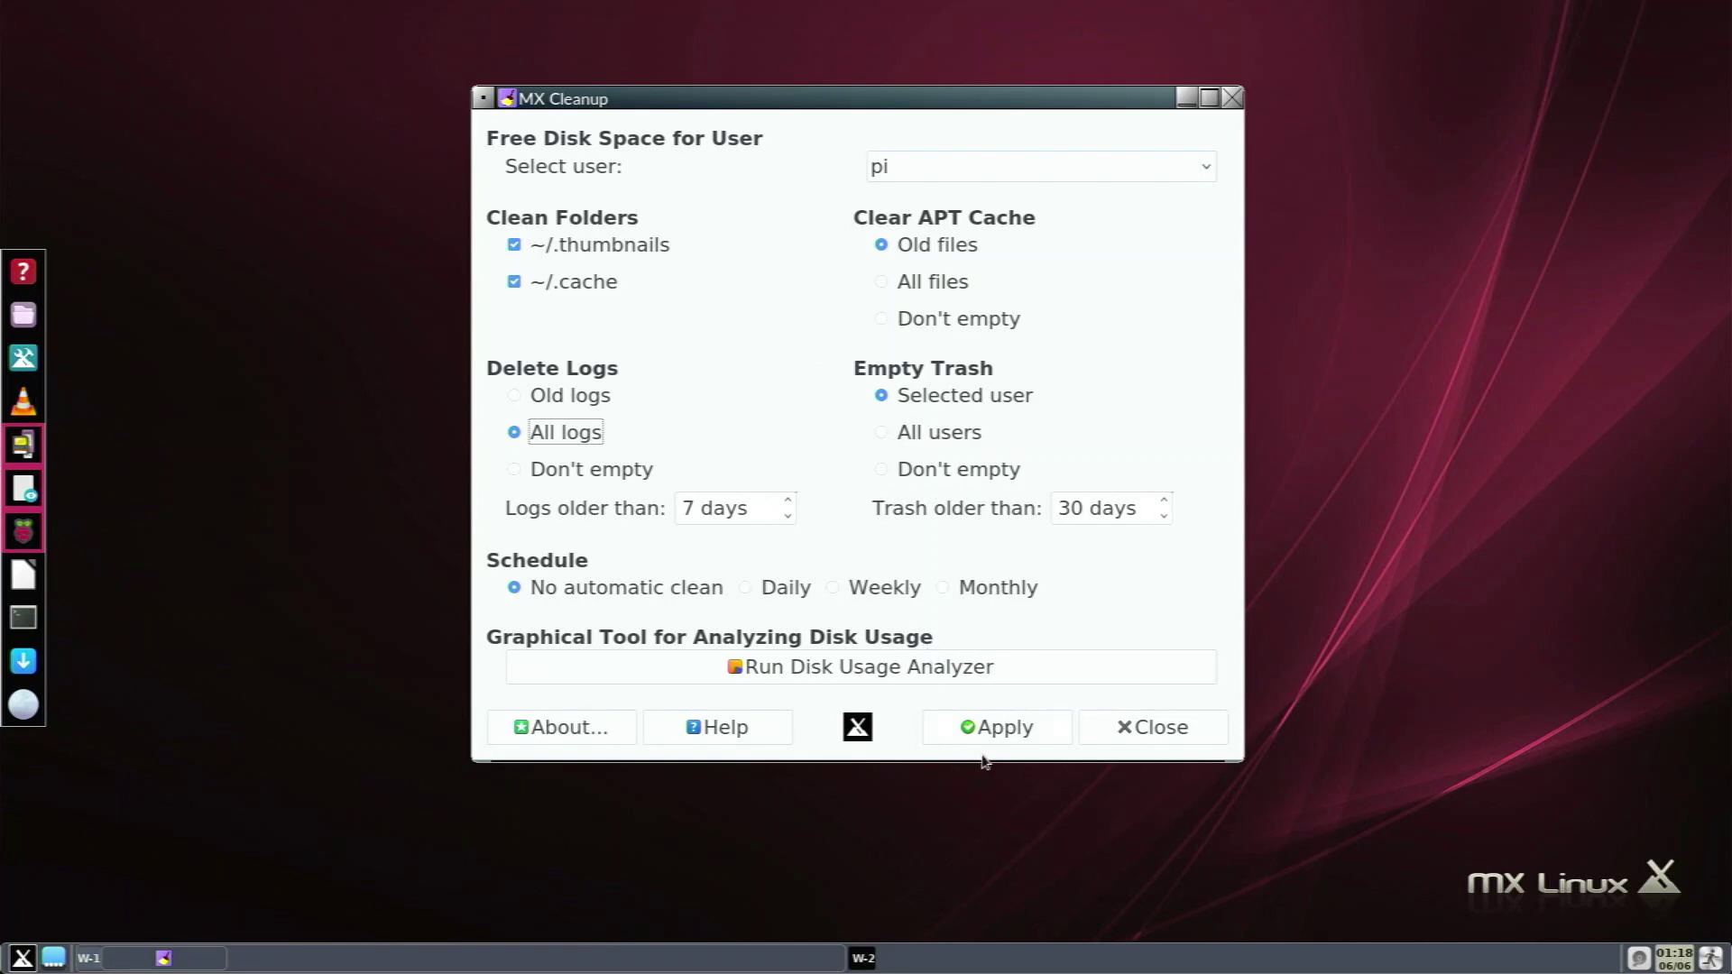
click(998, 729)
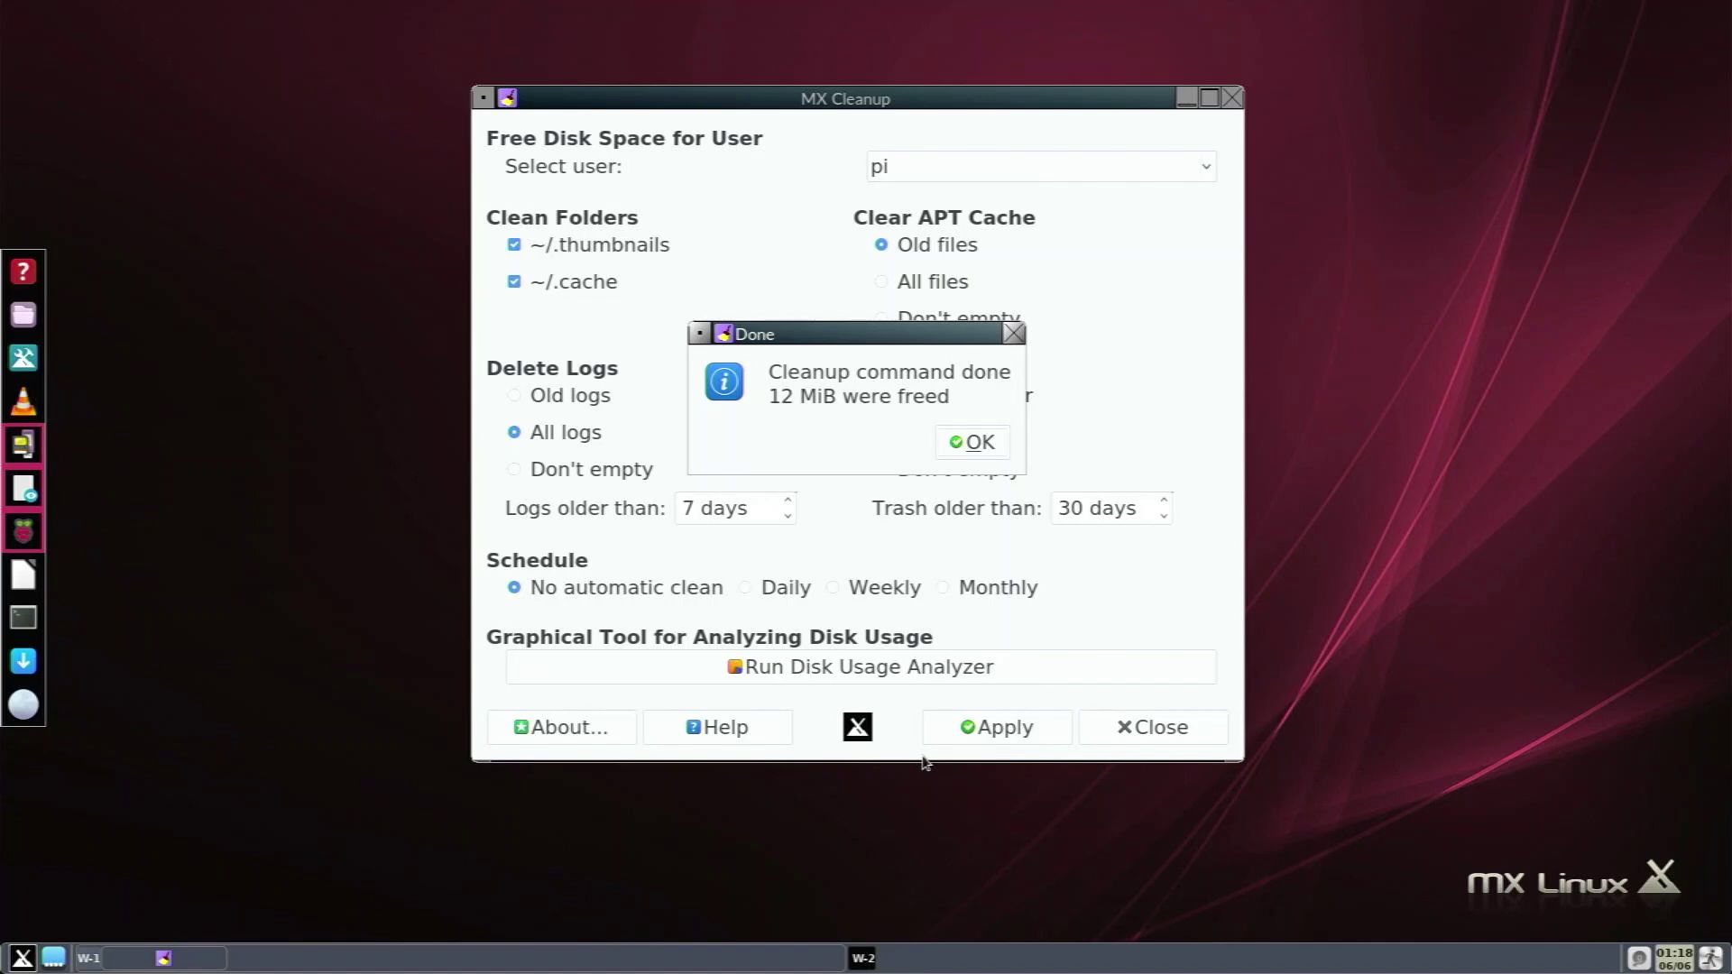
key(Return)
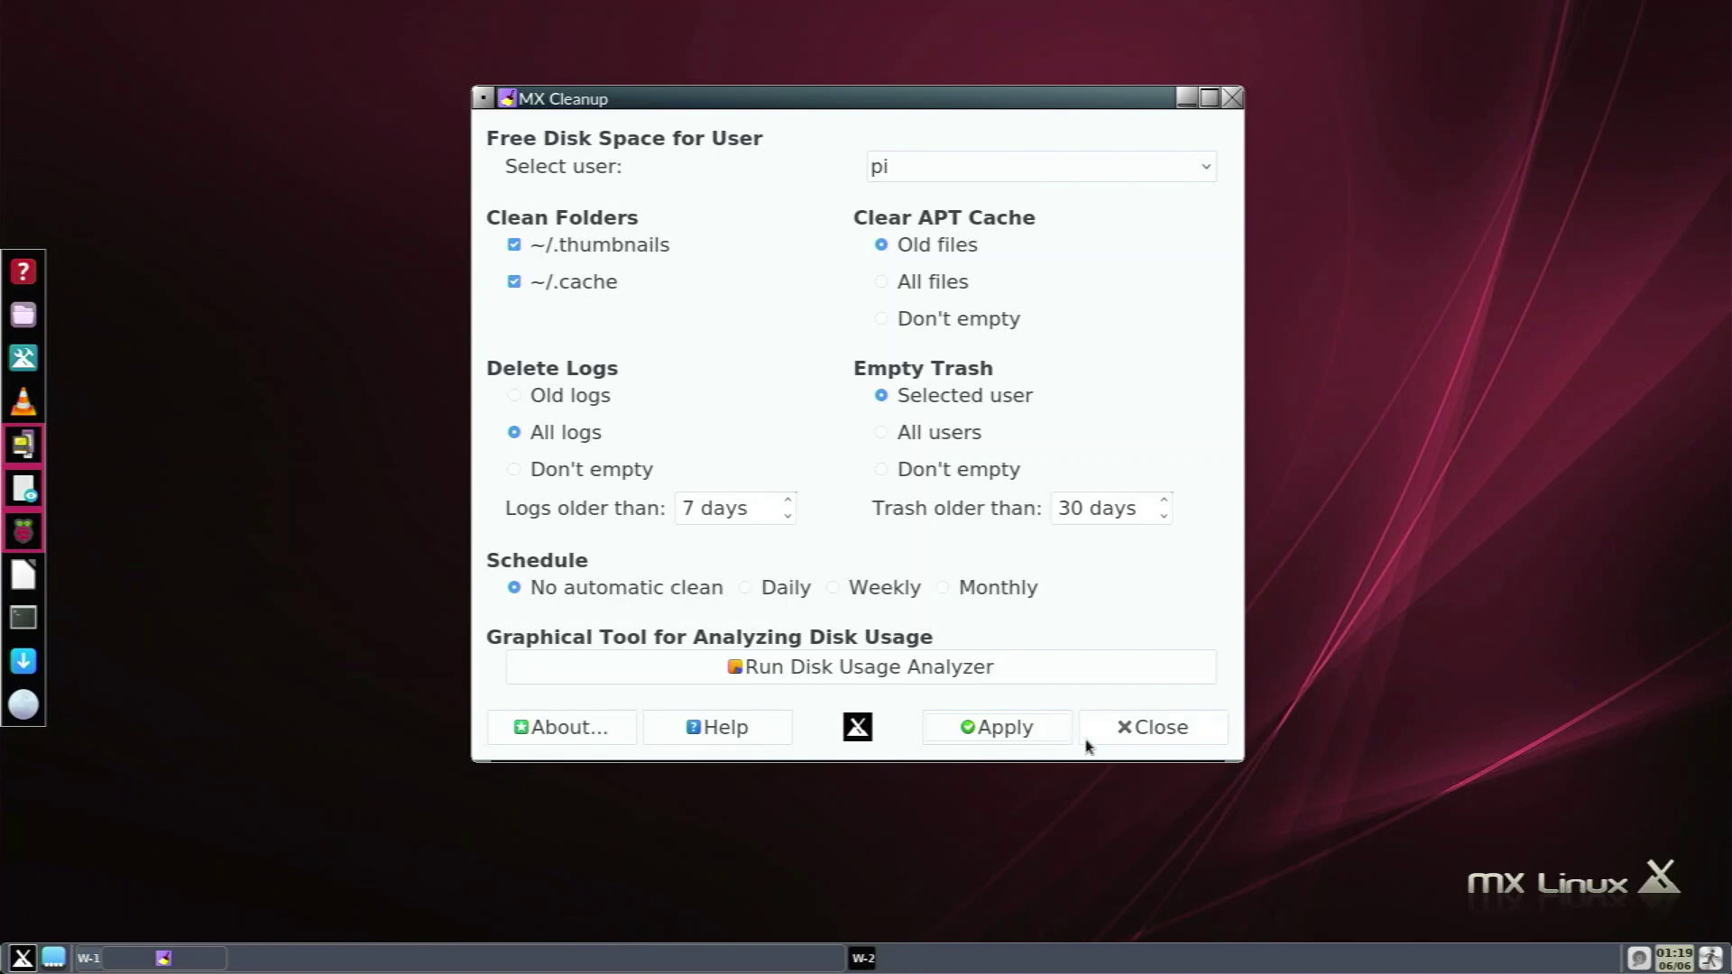
click(1118, 744)
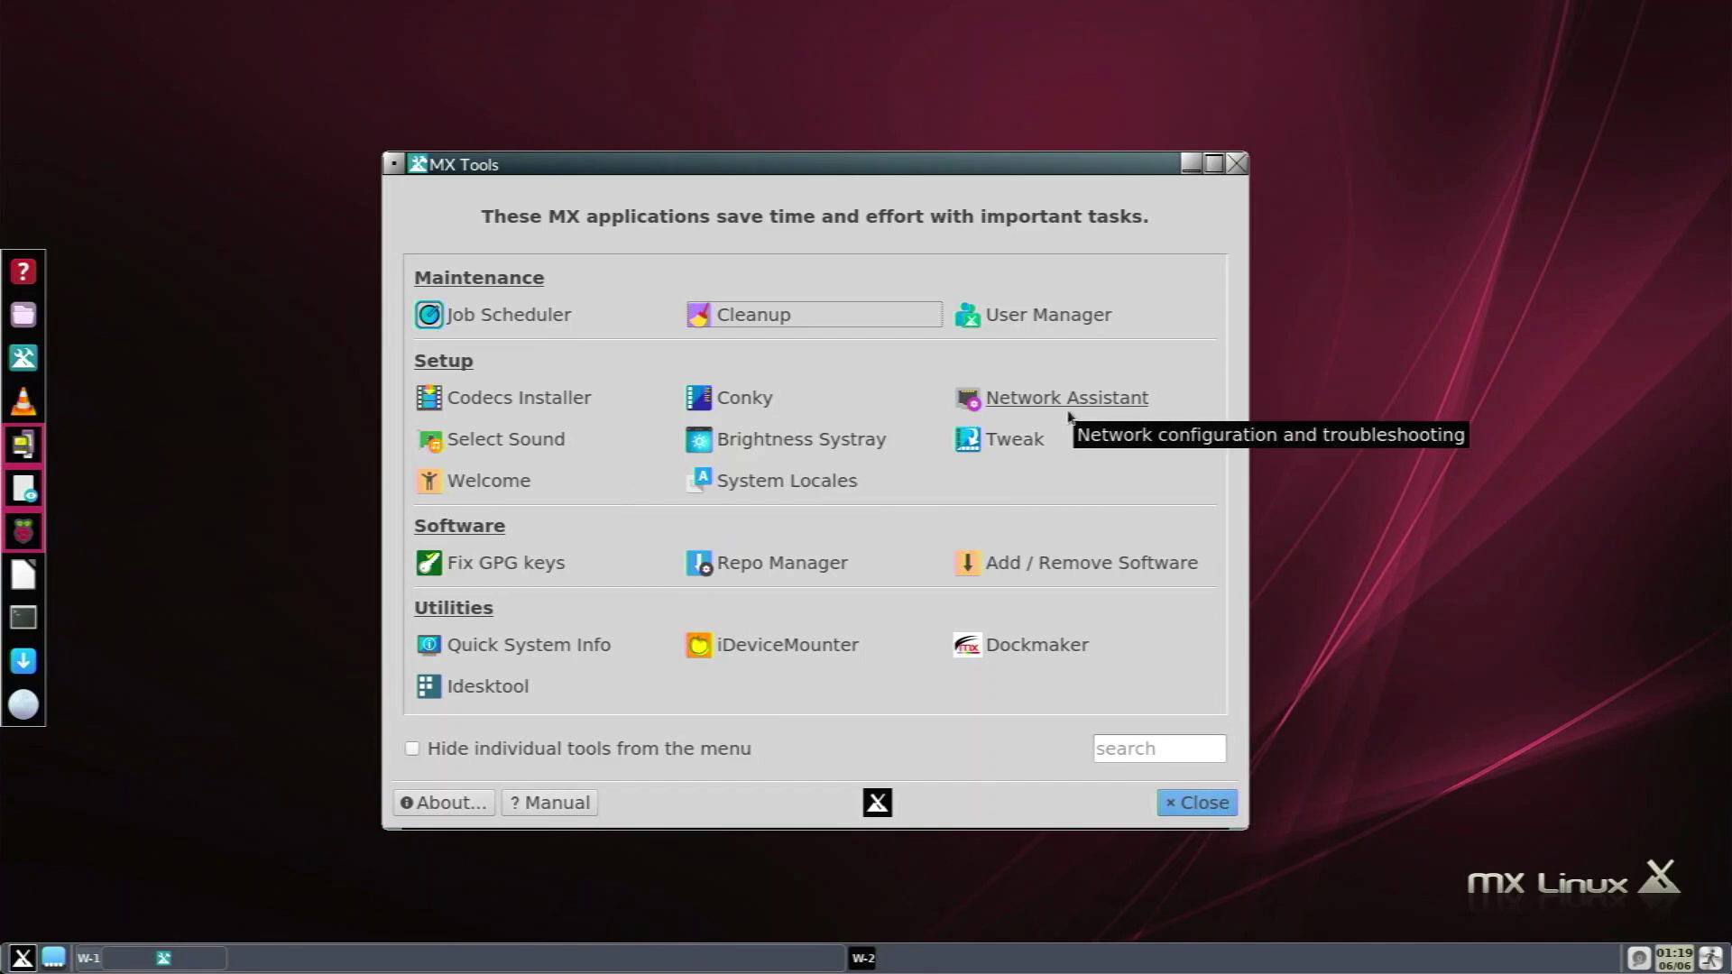
click(1043, 440)
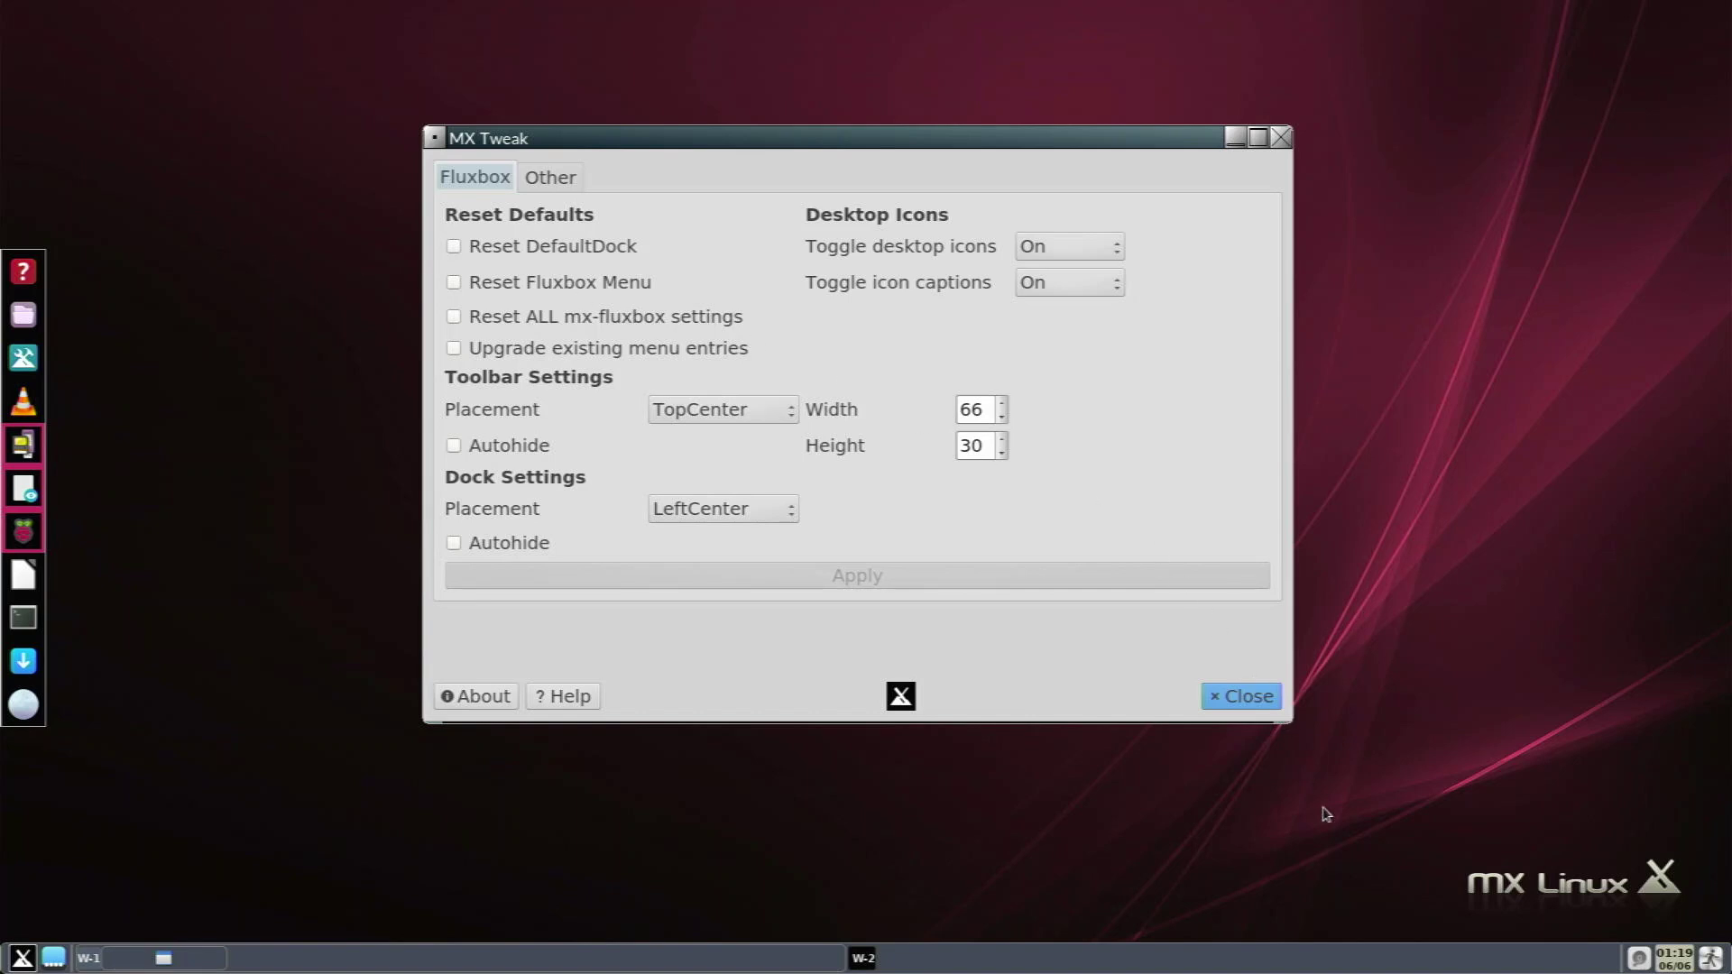
click(1258, 696)
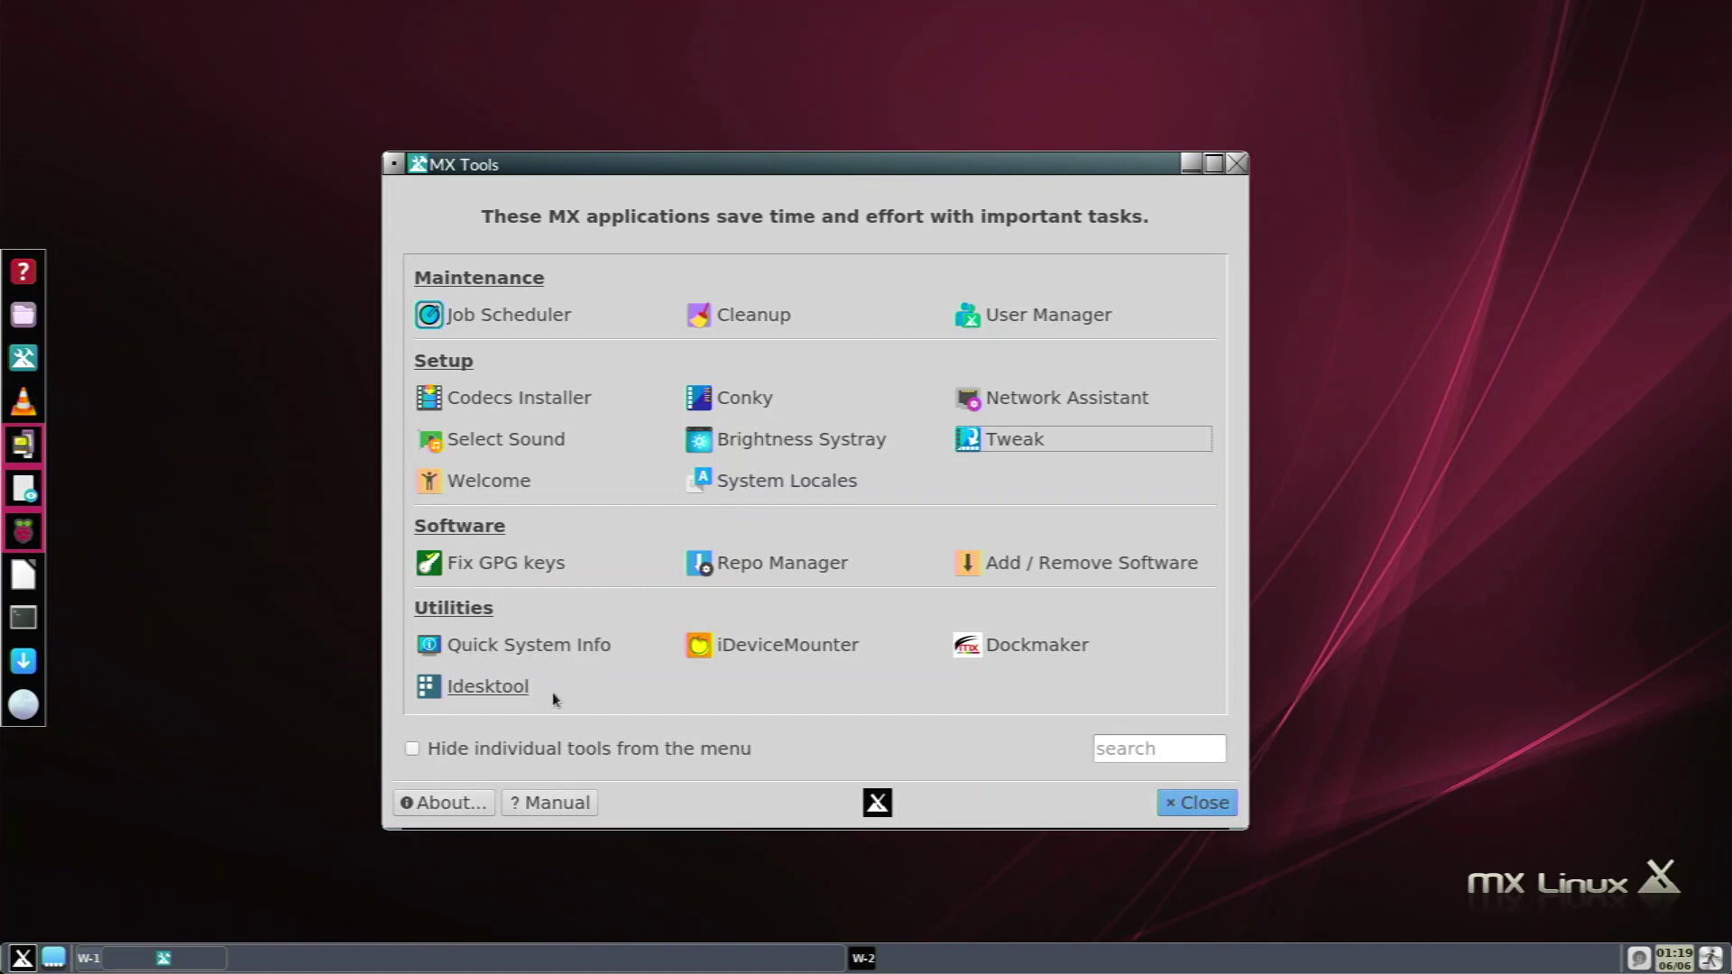
click(809, 651)
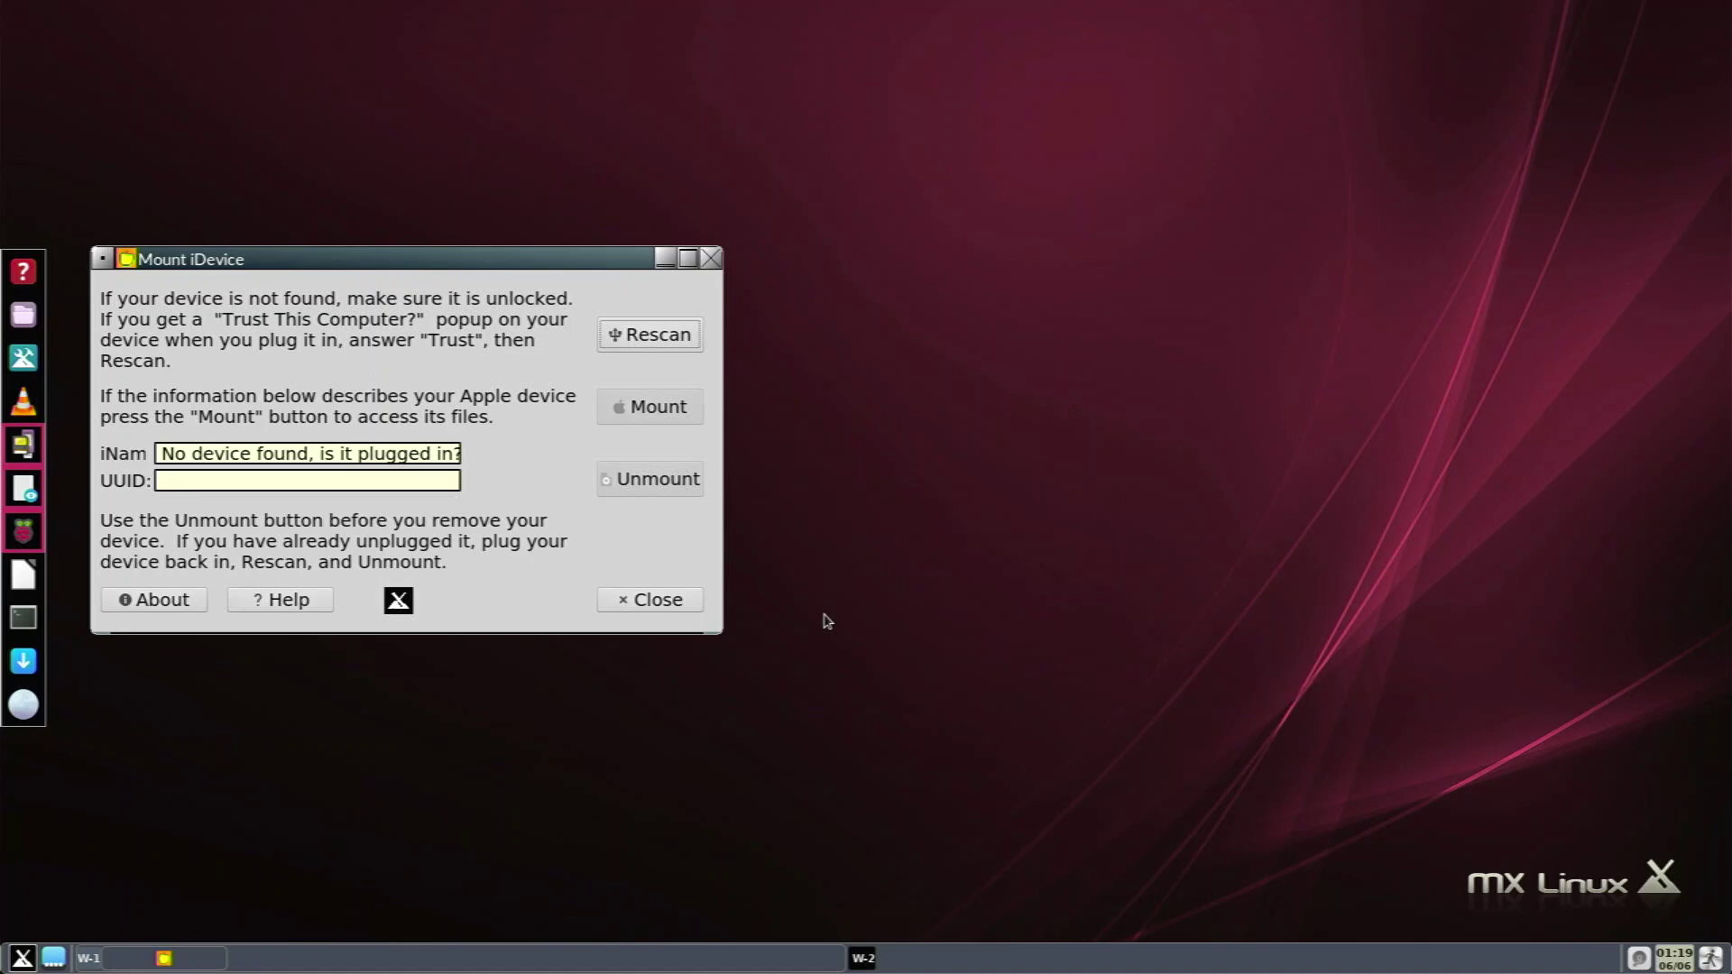
Close iDeviceMounter and Dockmaker, close MX Tools, and bring up the session options.
click(621, 602)
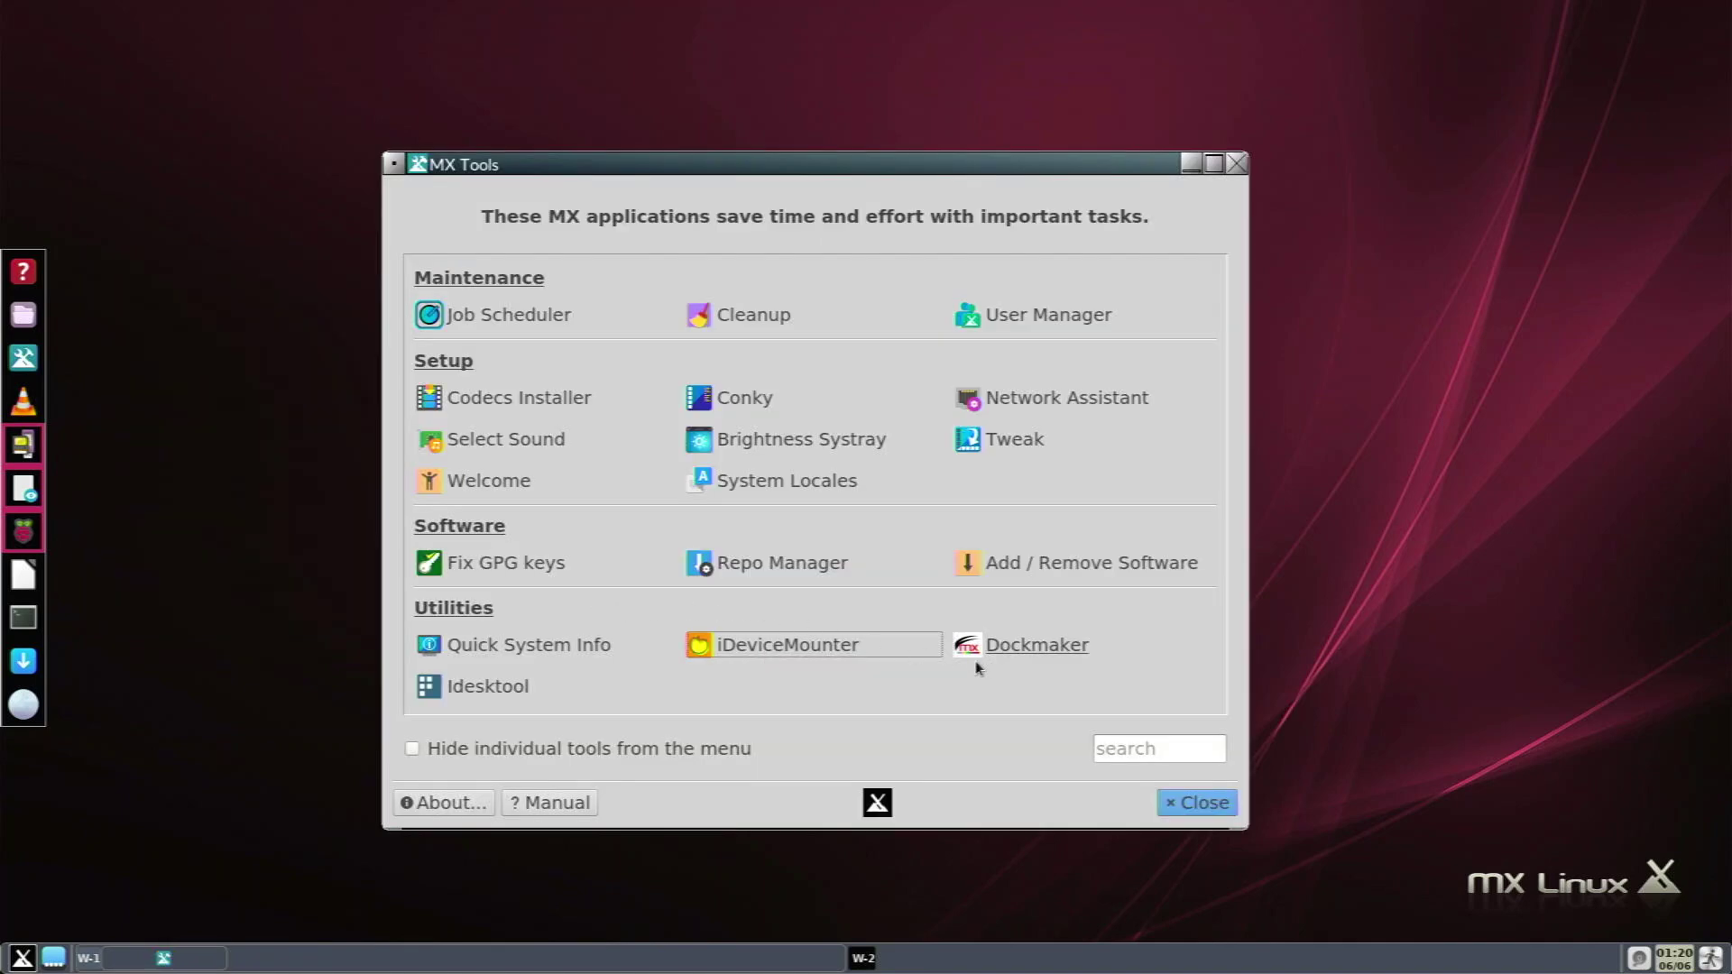
click(1040, 646)
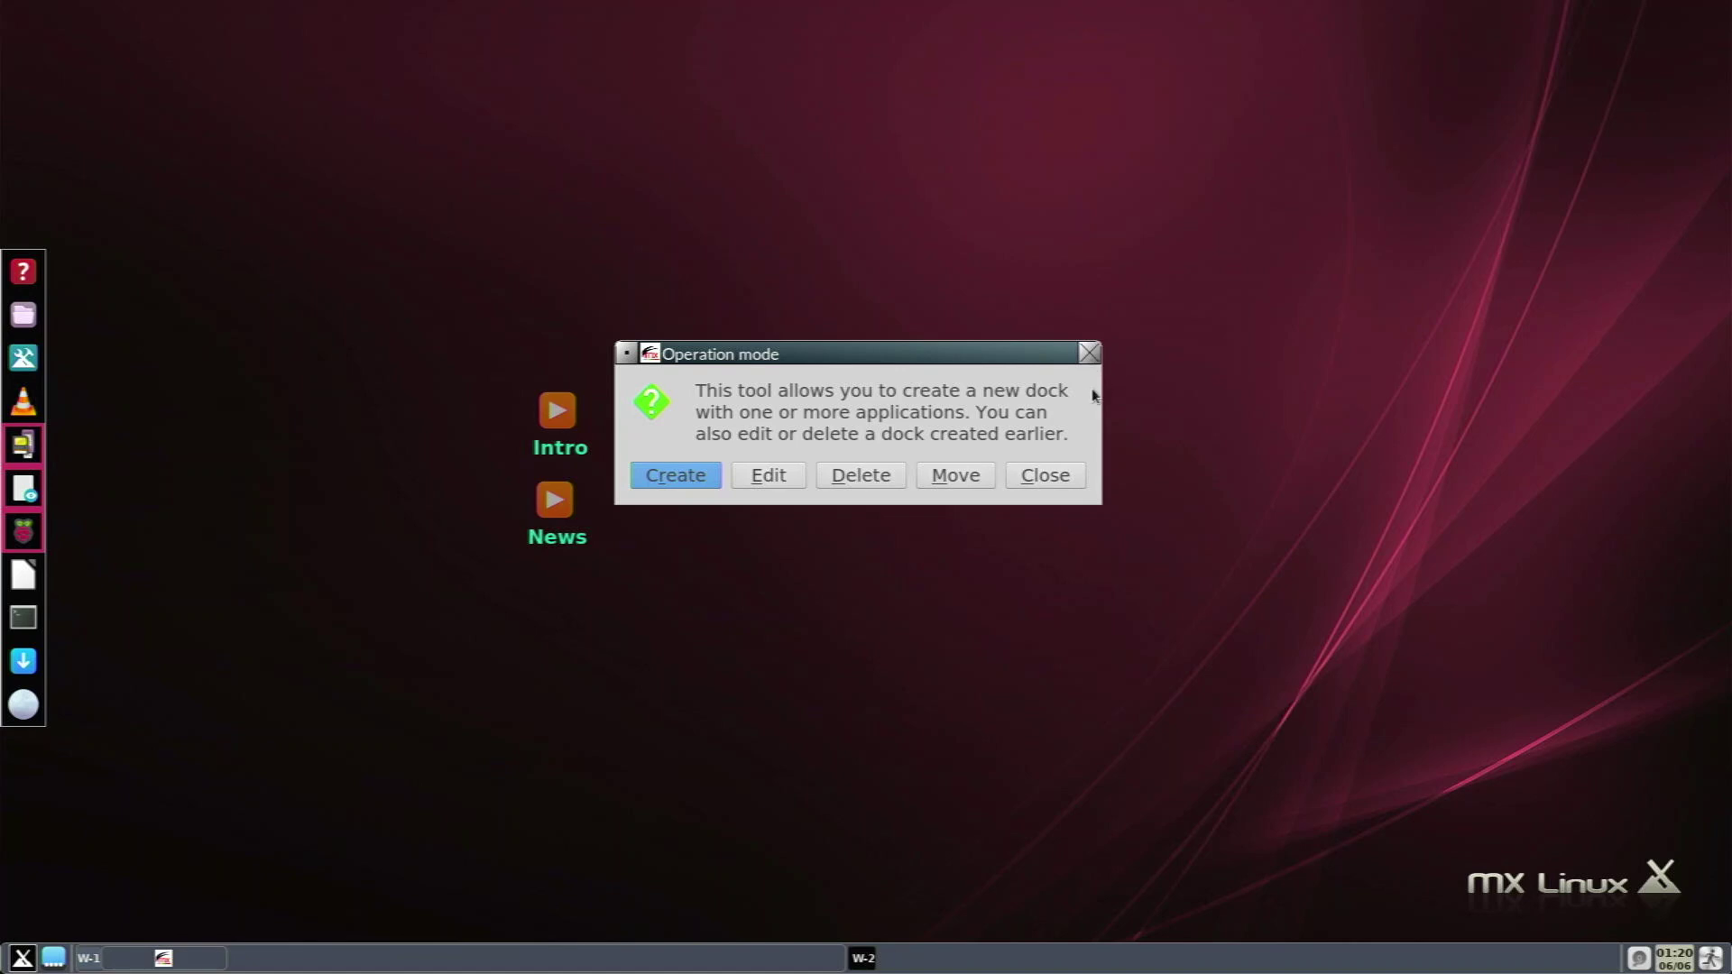
click(1048, 478)
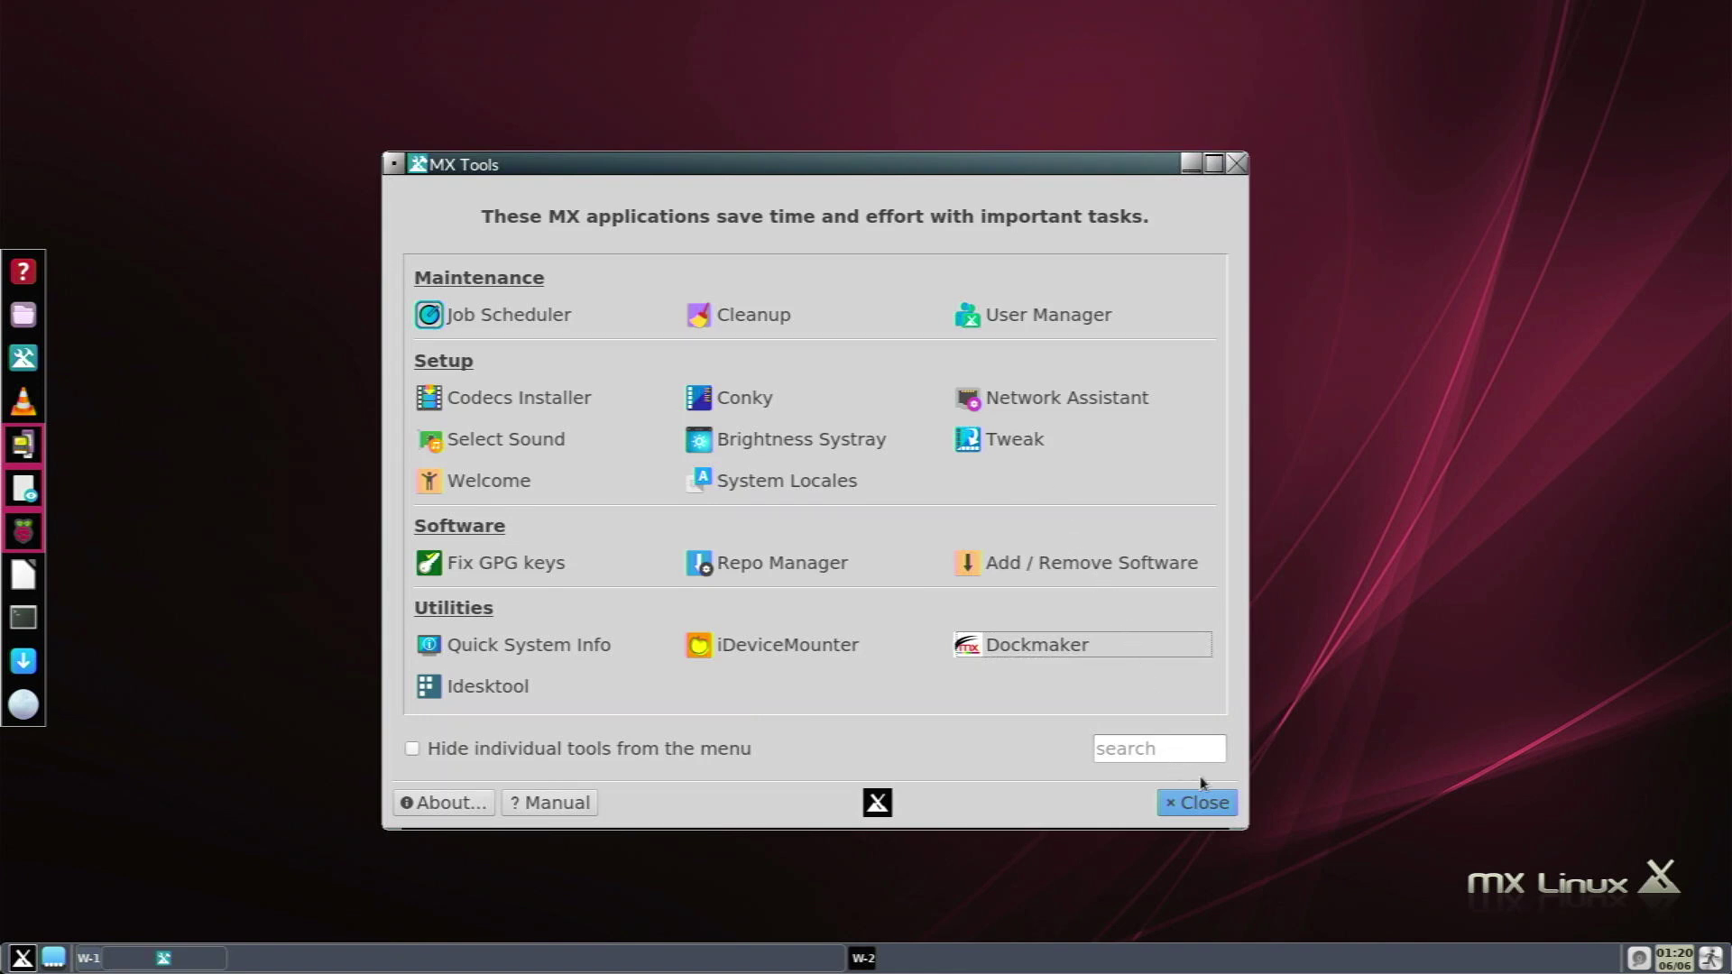
click(1200, 802)
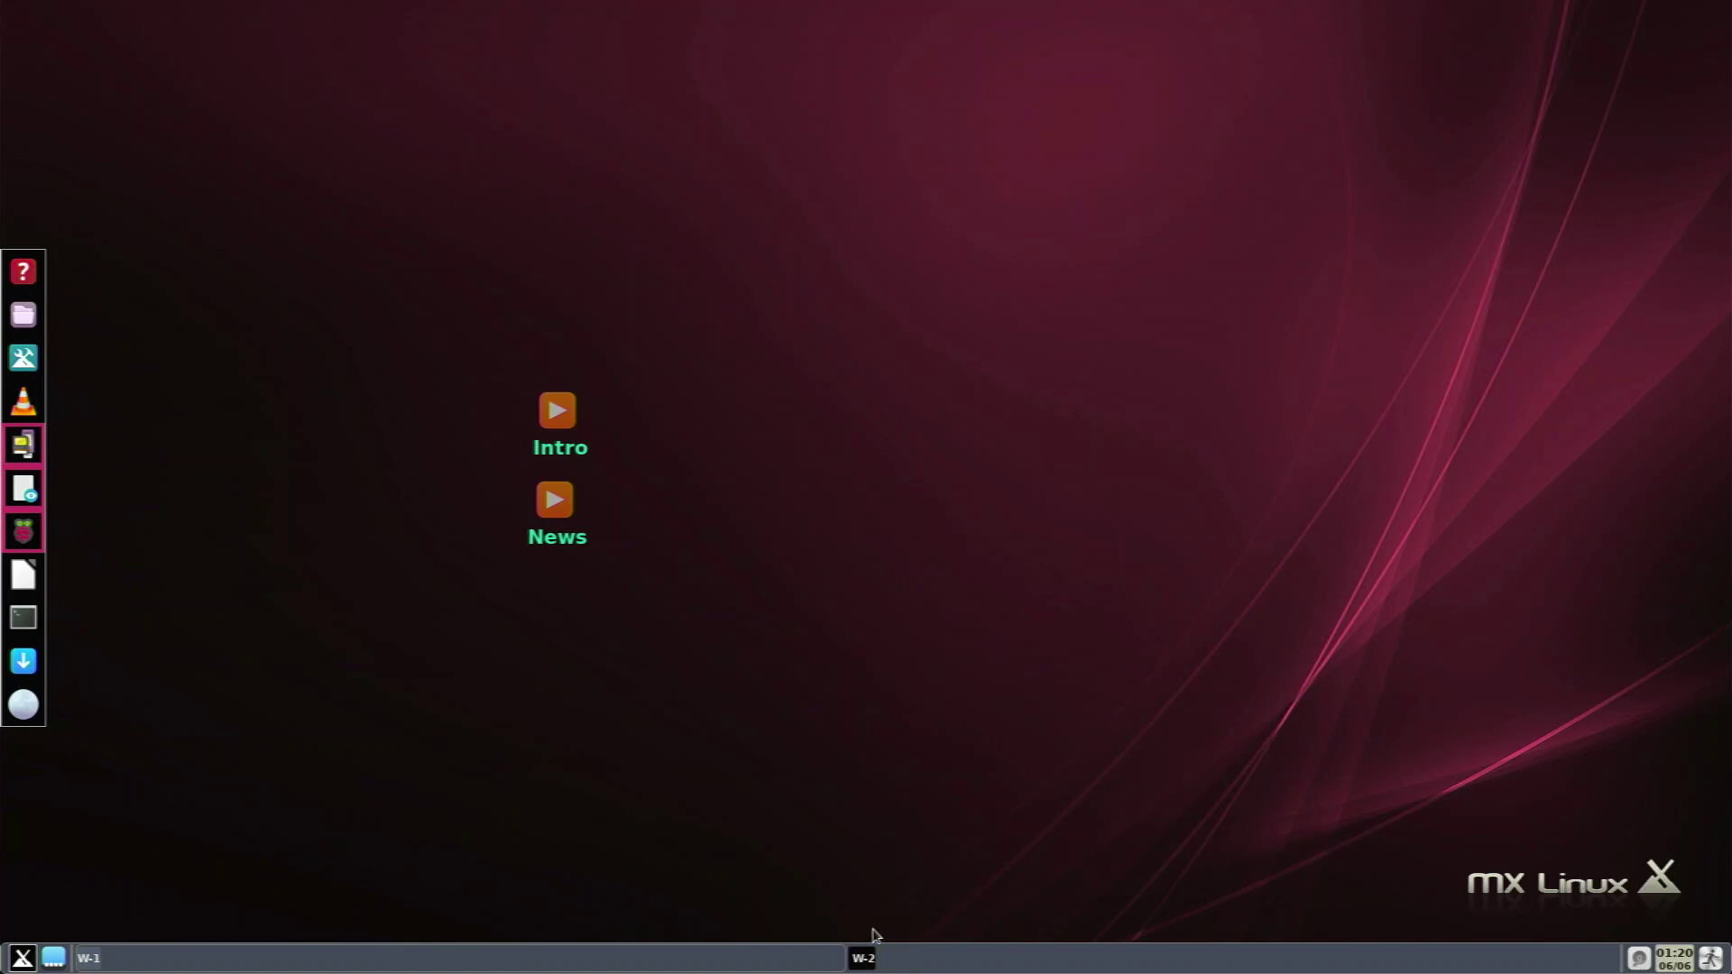
click(1712, 959)
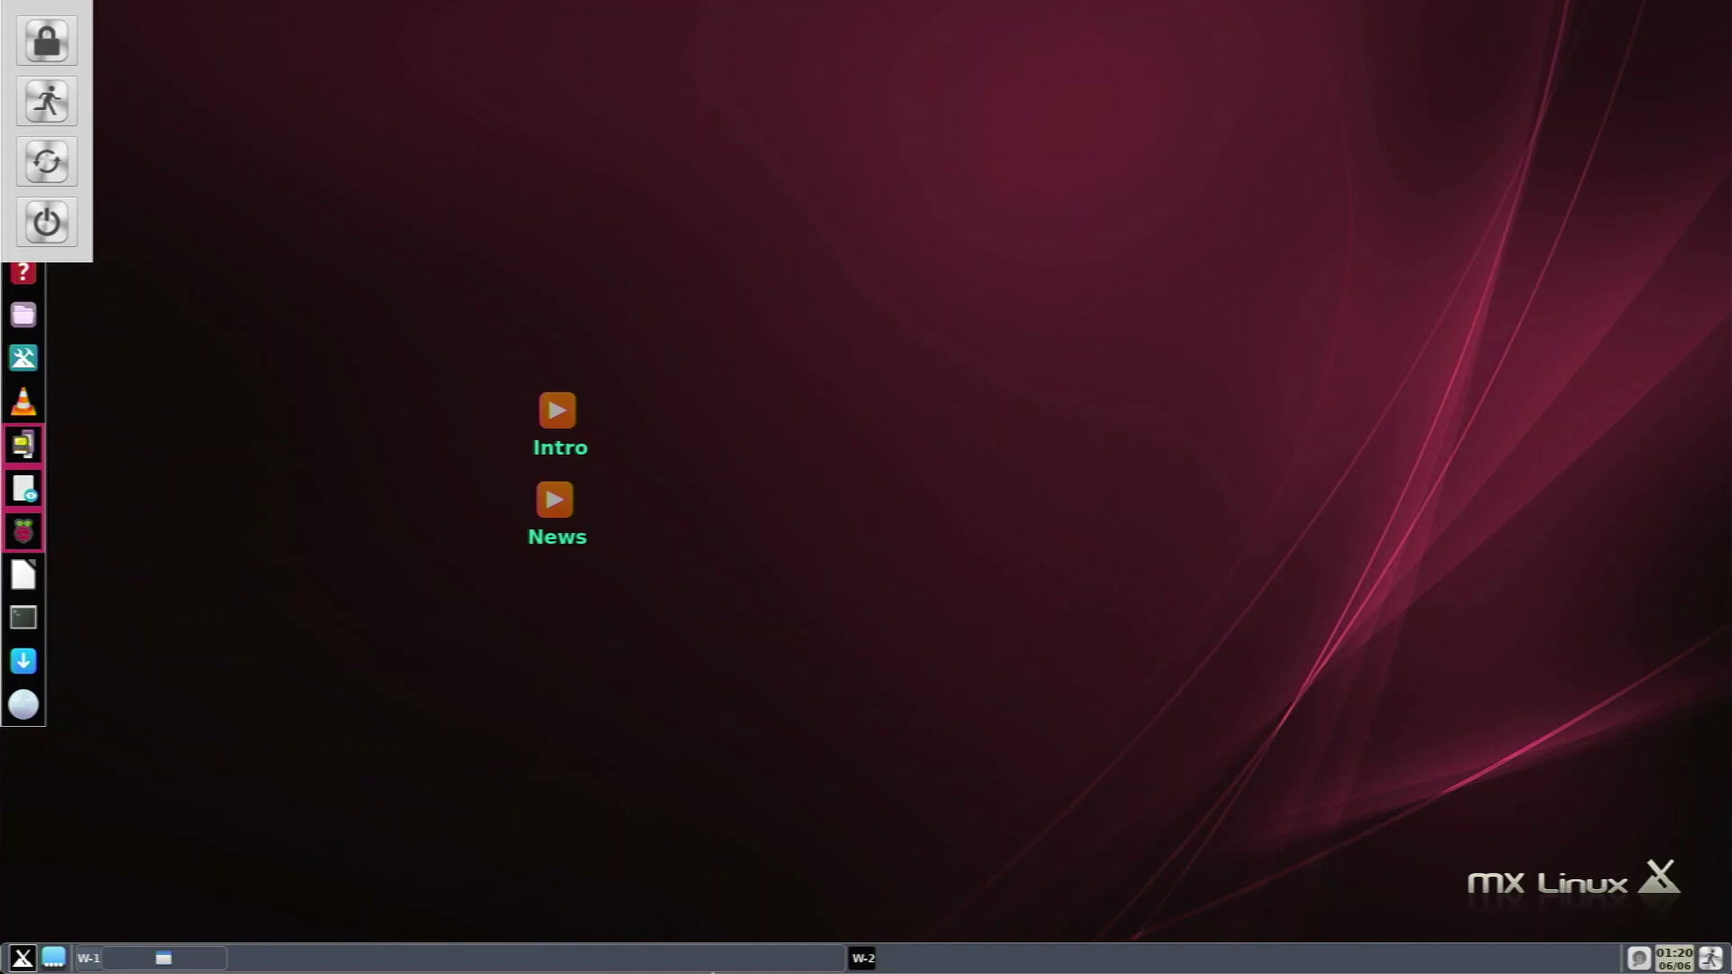
Dismiss the session options, view the June 2021 calendar and gkrellm monitor, then close both.
key(Escape)
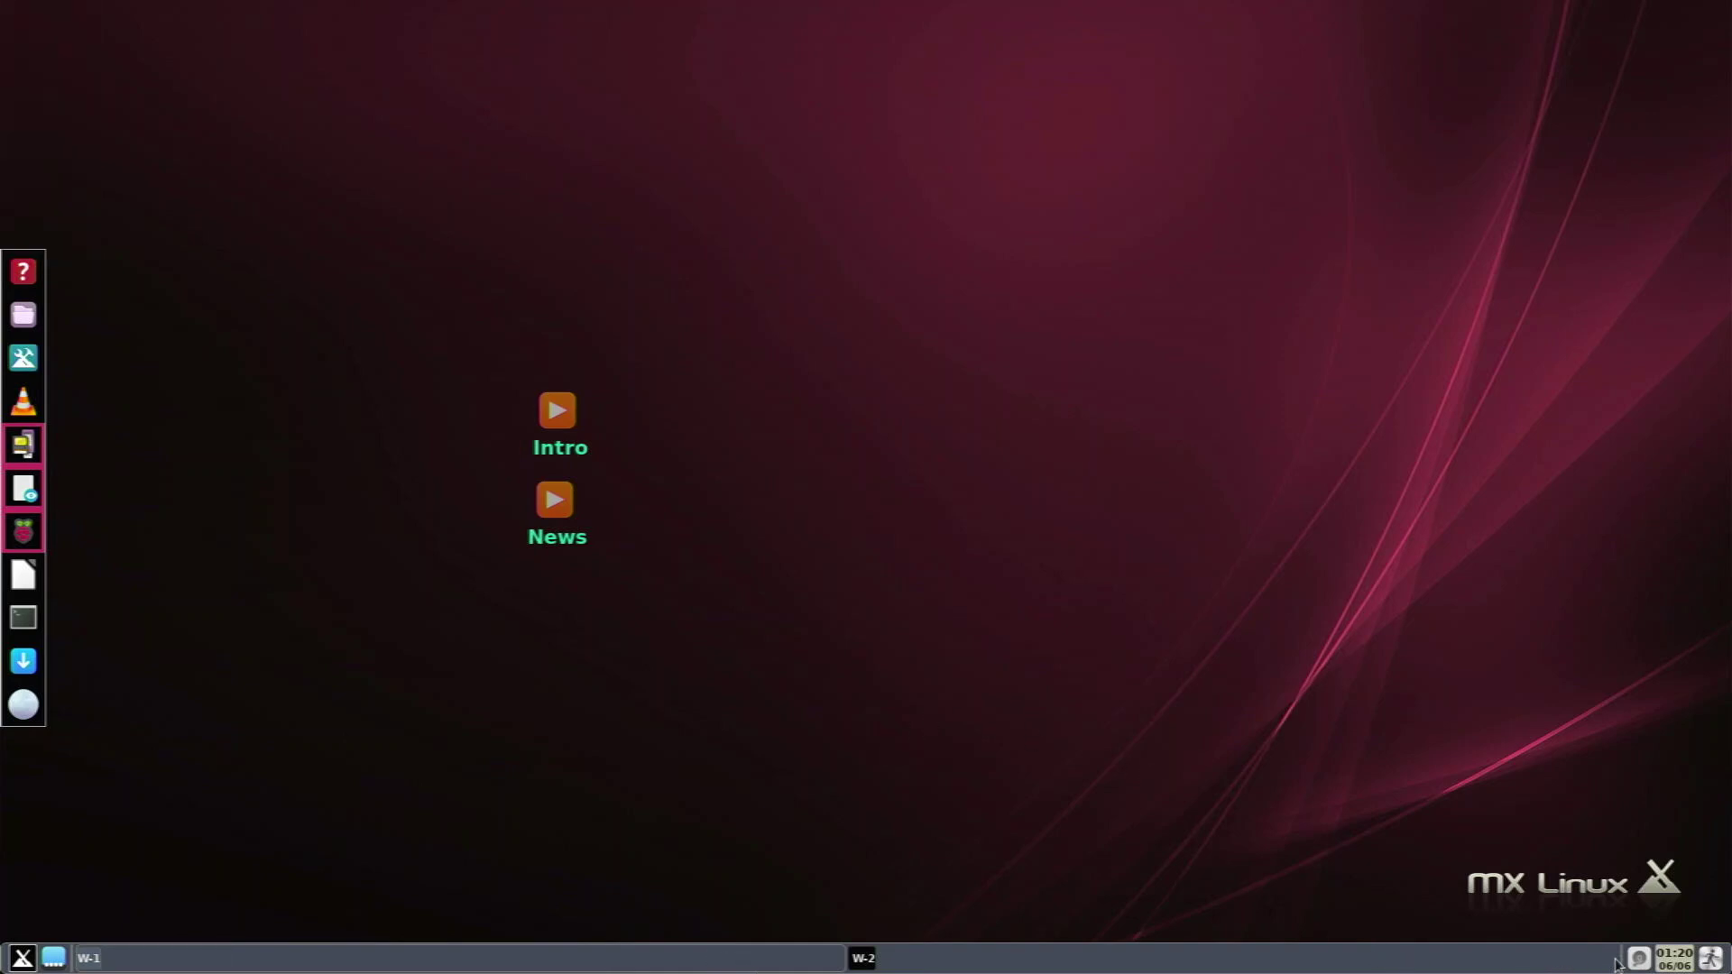
click(1665, 960)
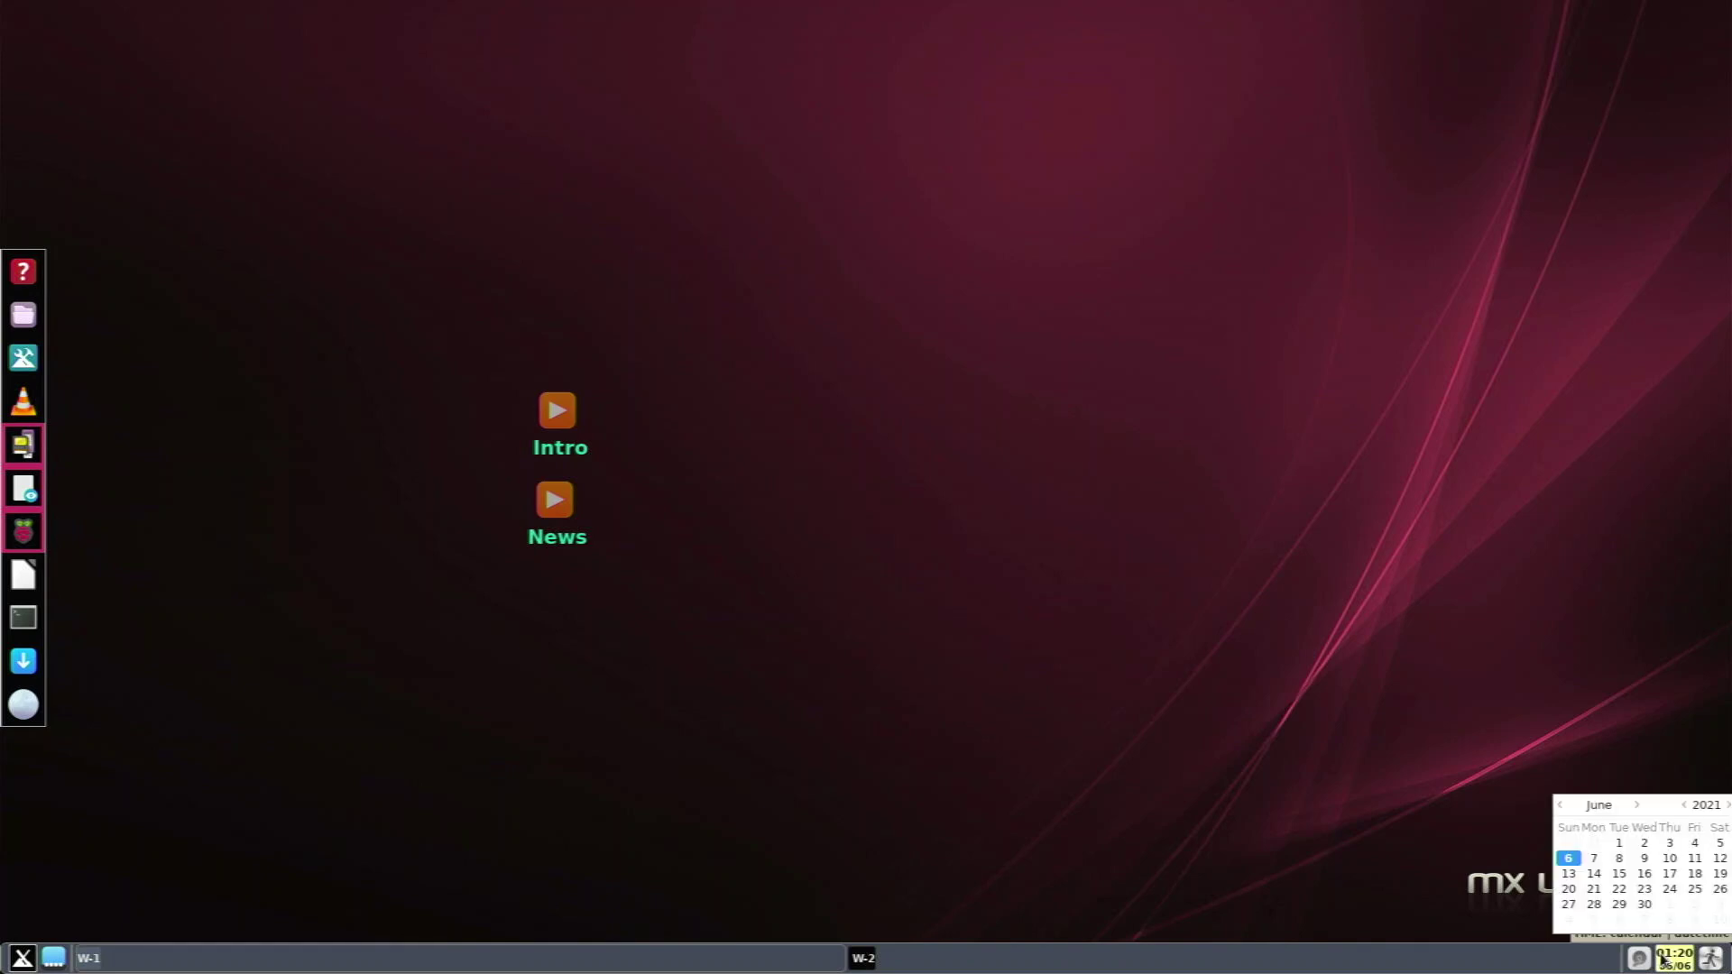
click(1644, 959)
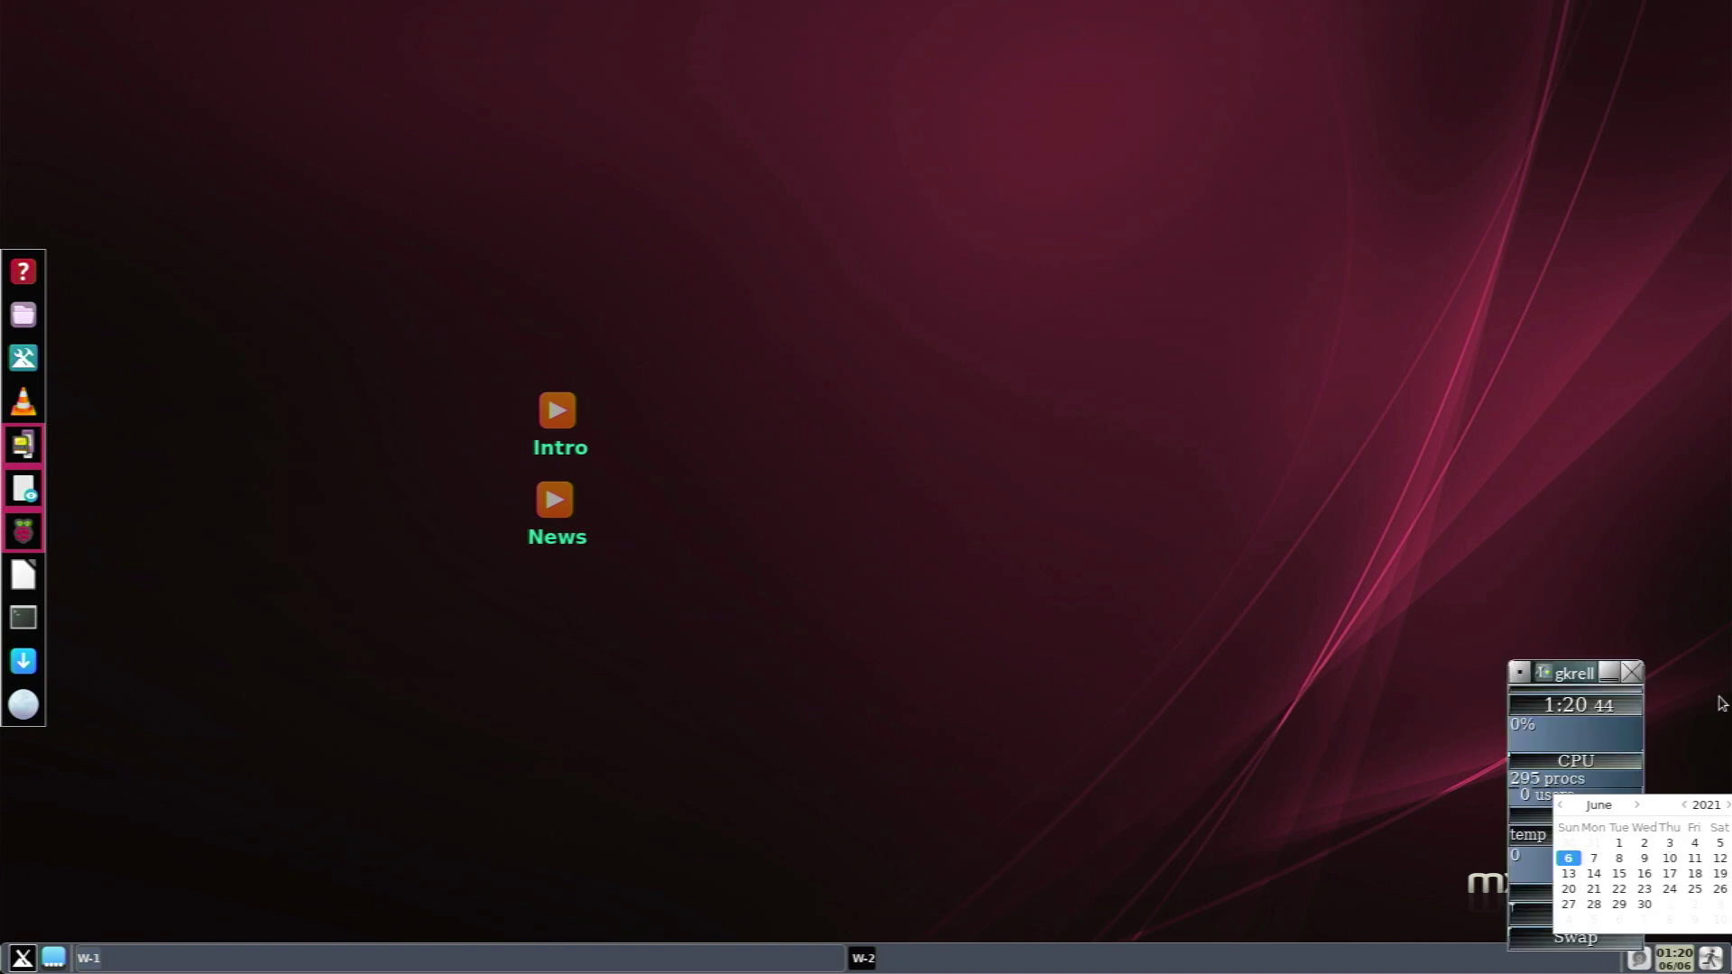
click(1668, 963)
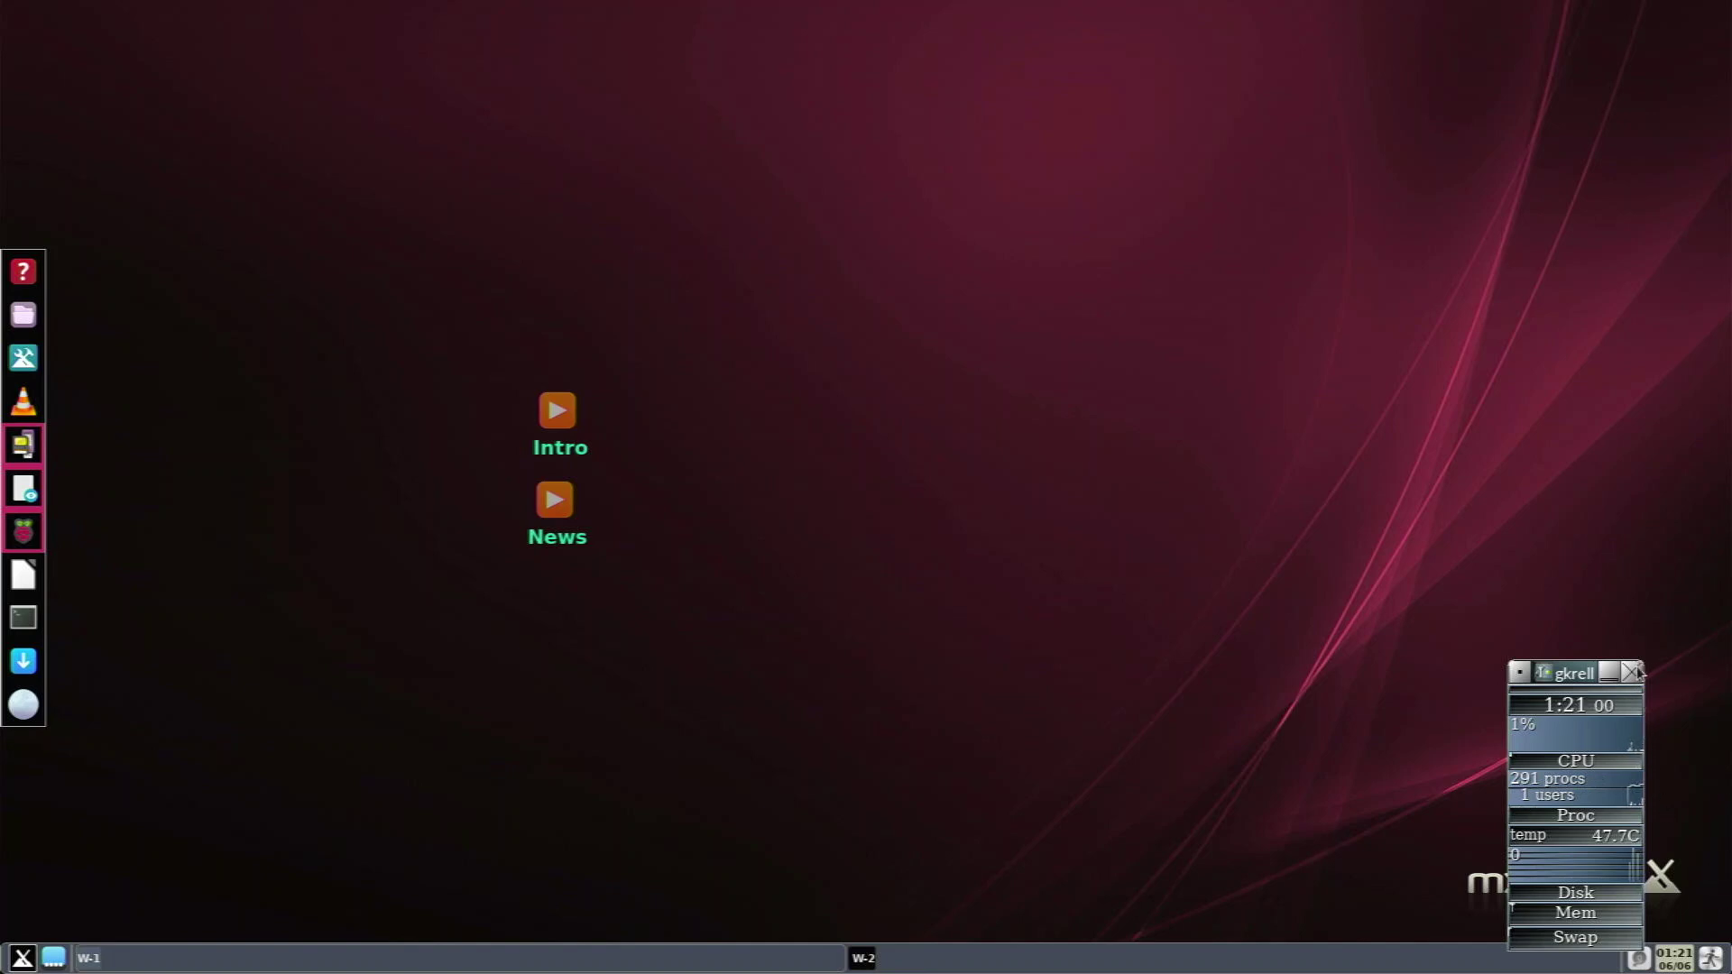
click(1633, 672)
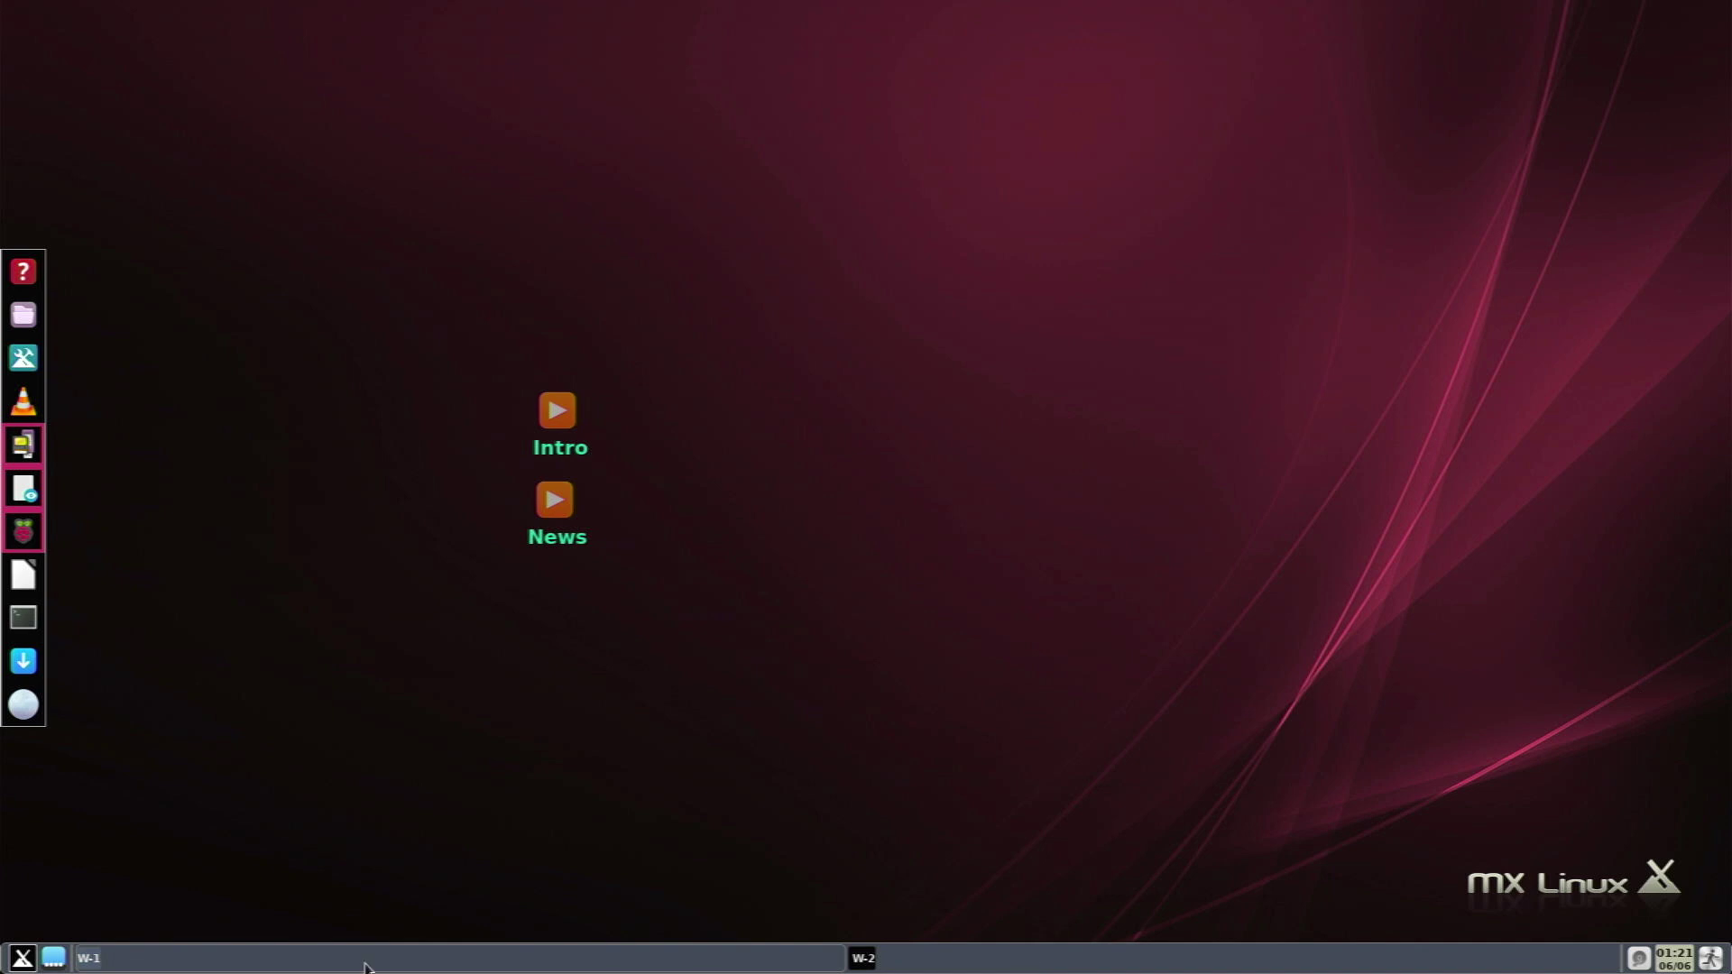
click(52, 959)
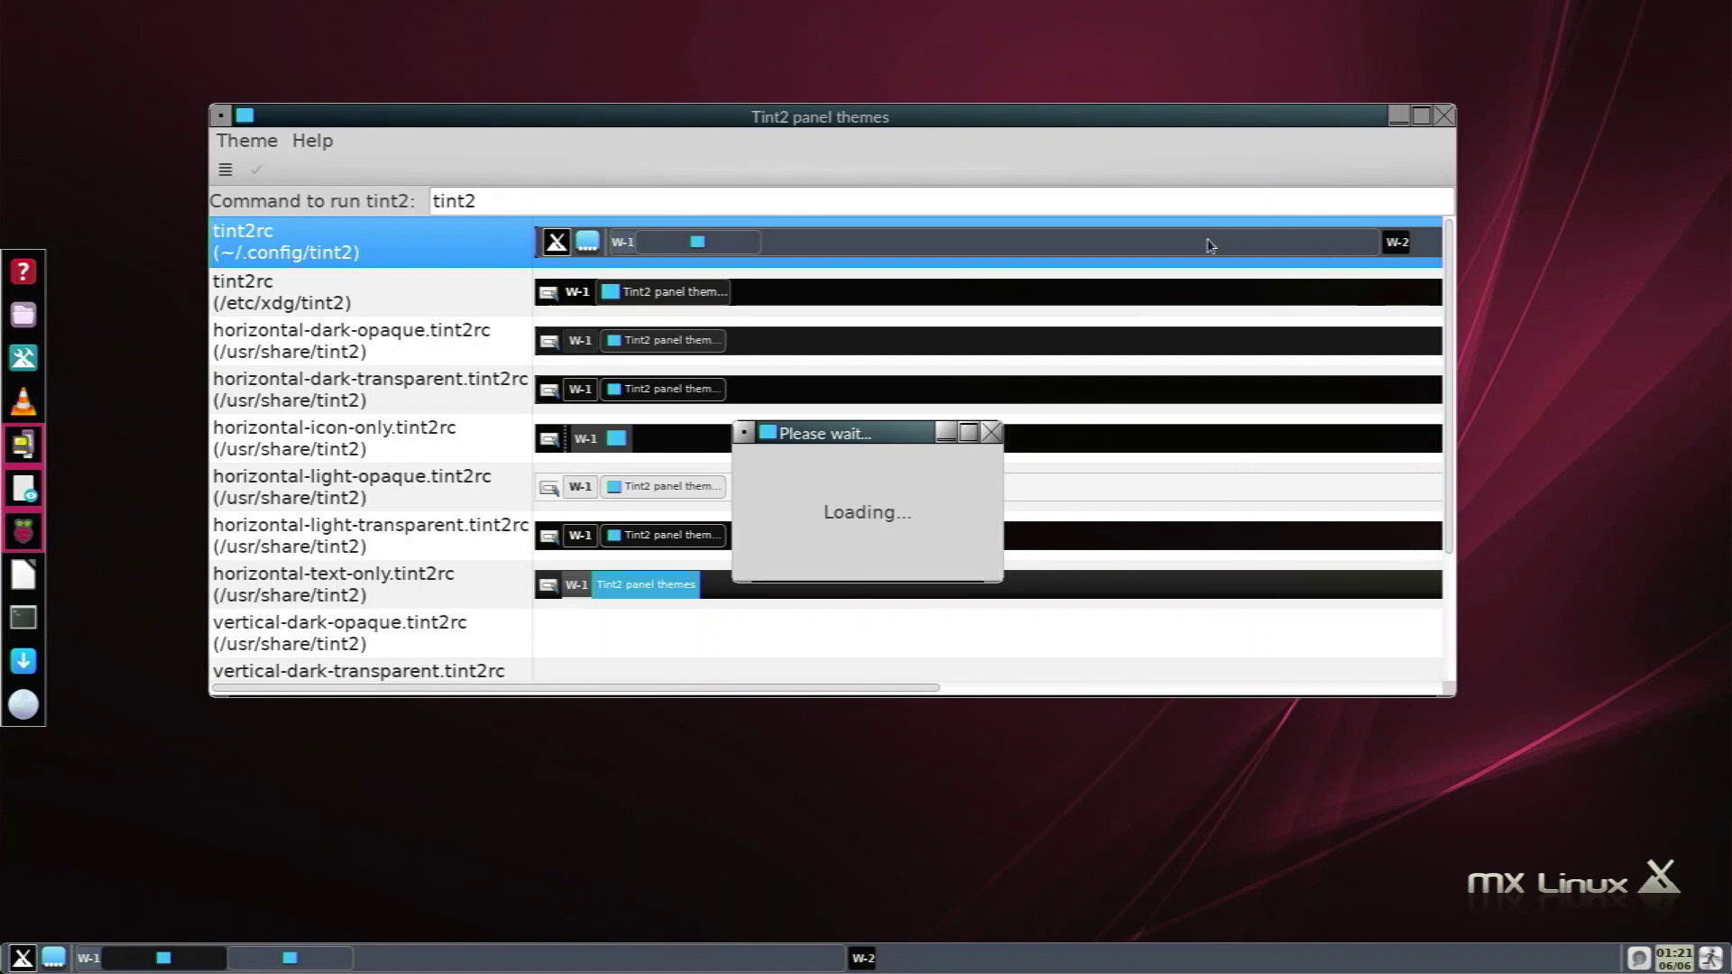
double_click(1373, 230)
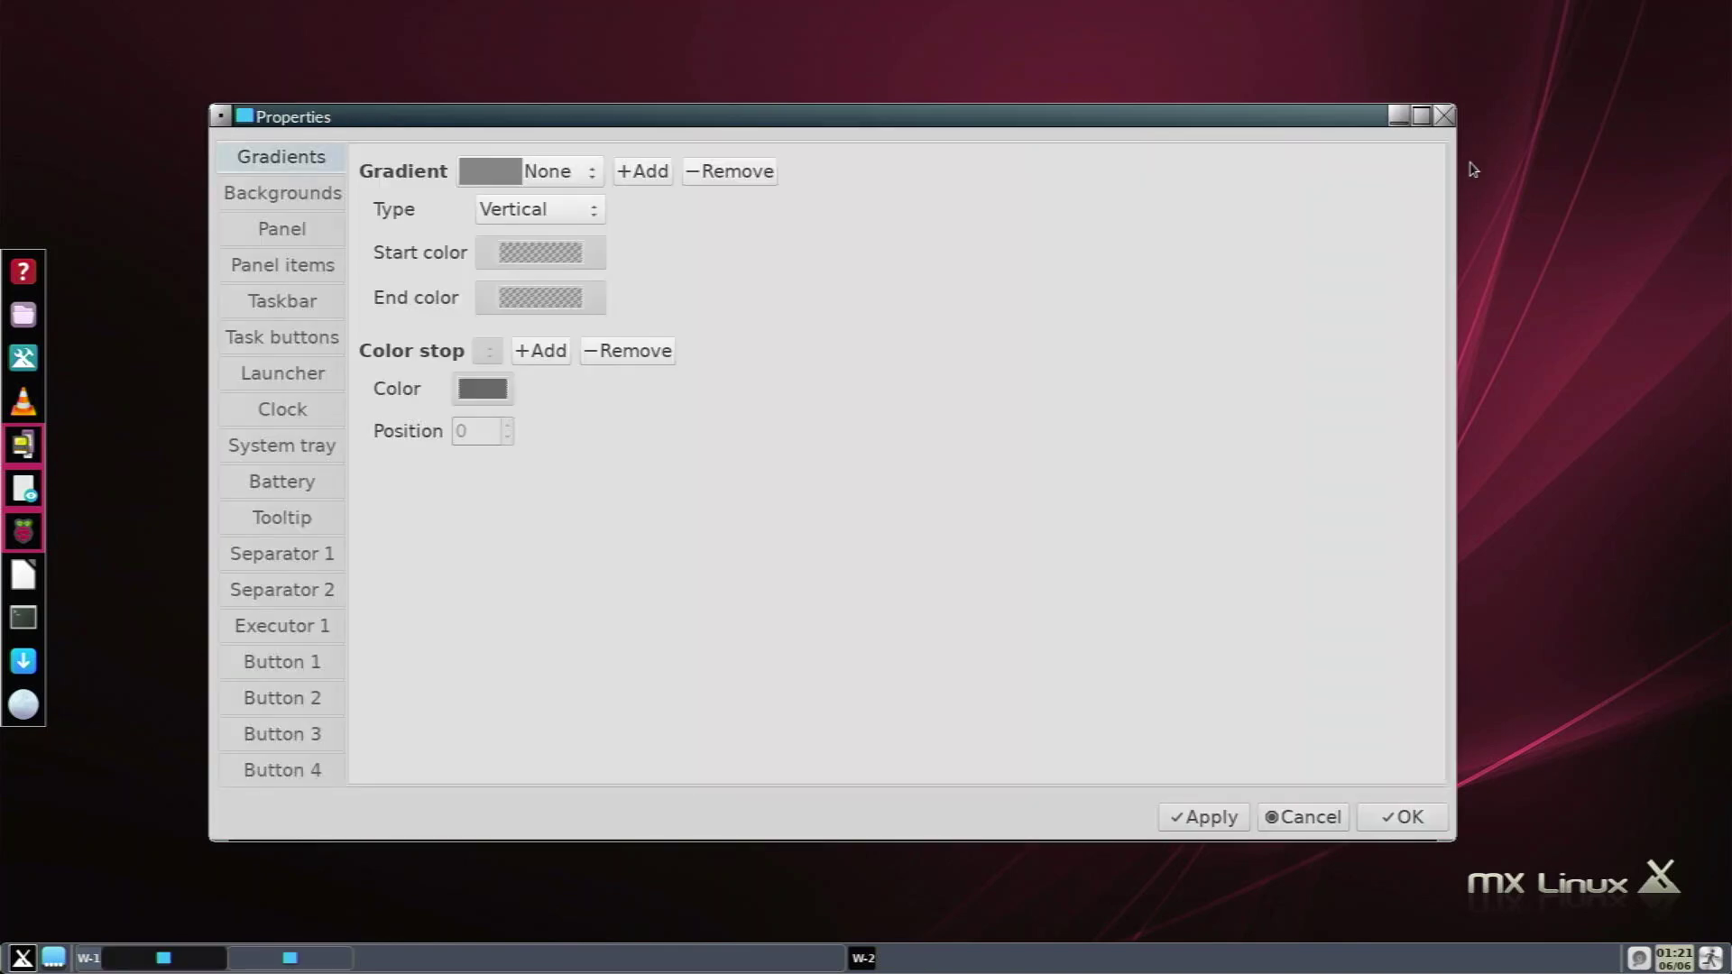
click(1444, 116)
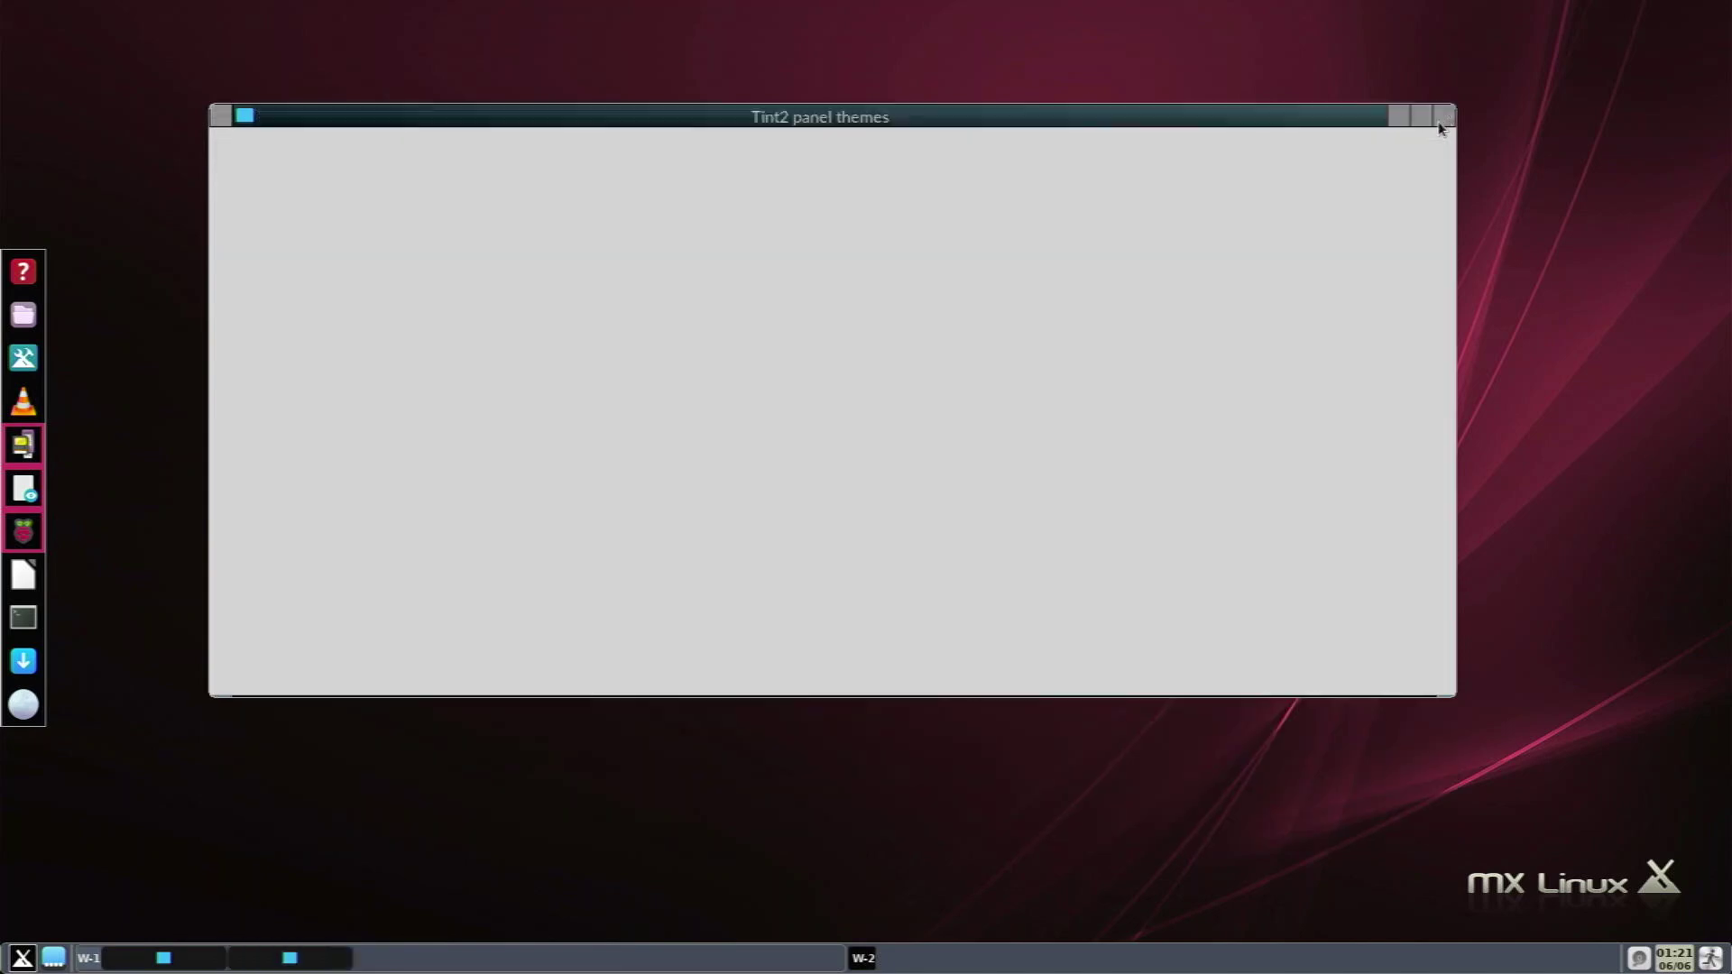
click(1443, 117)
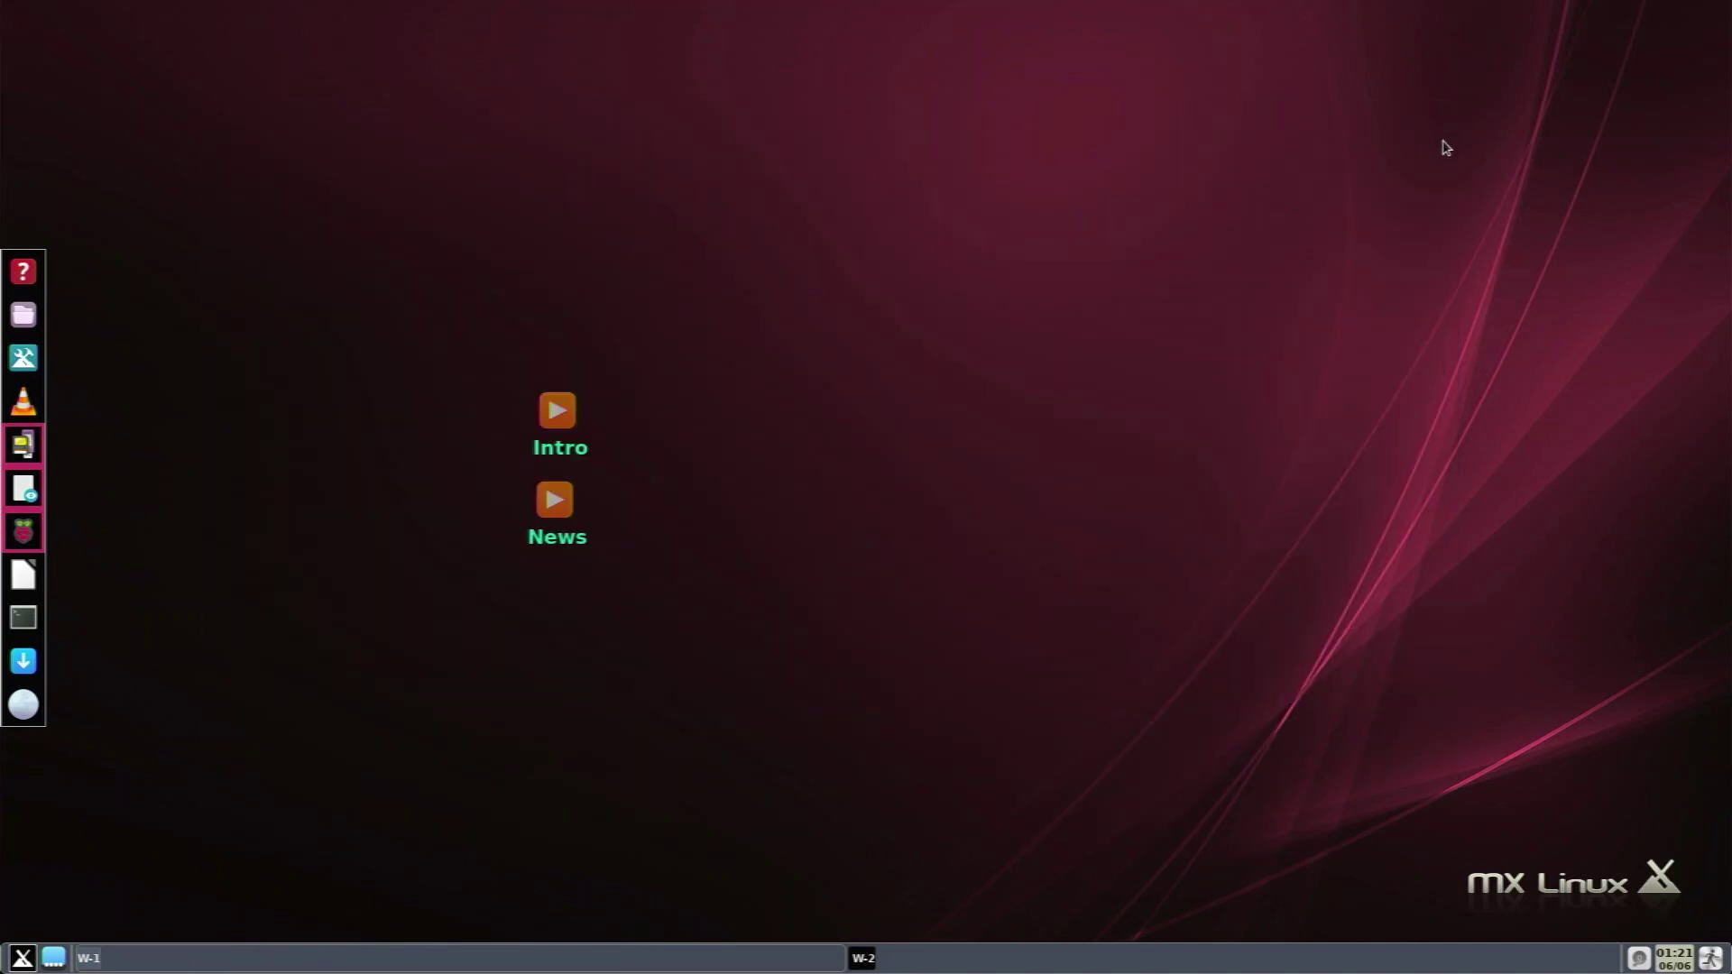
click(22, 958)
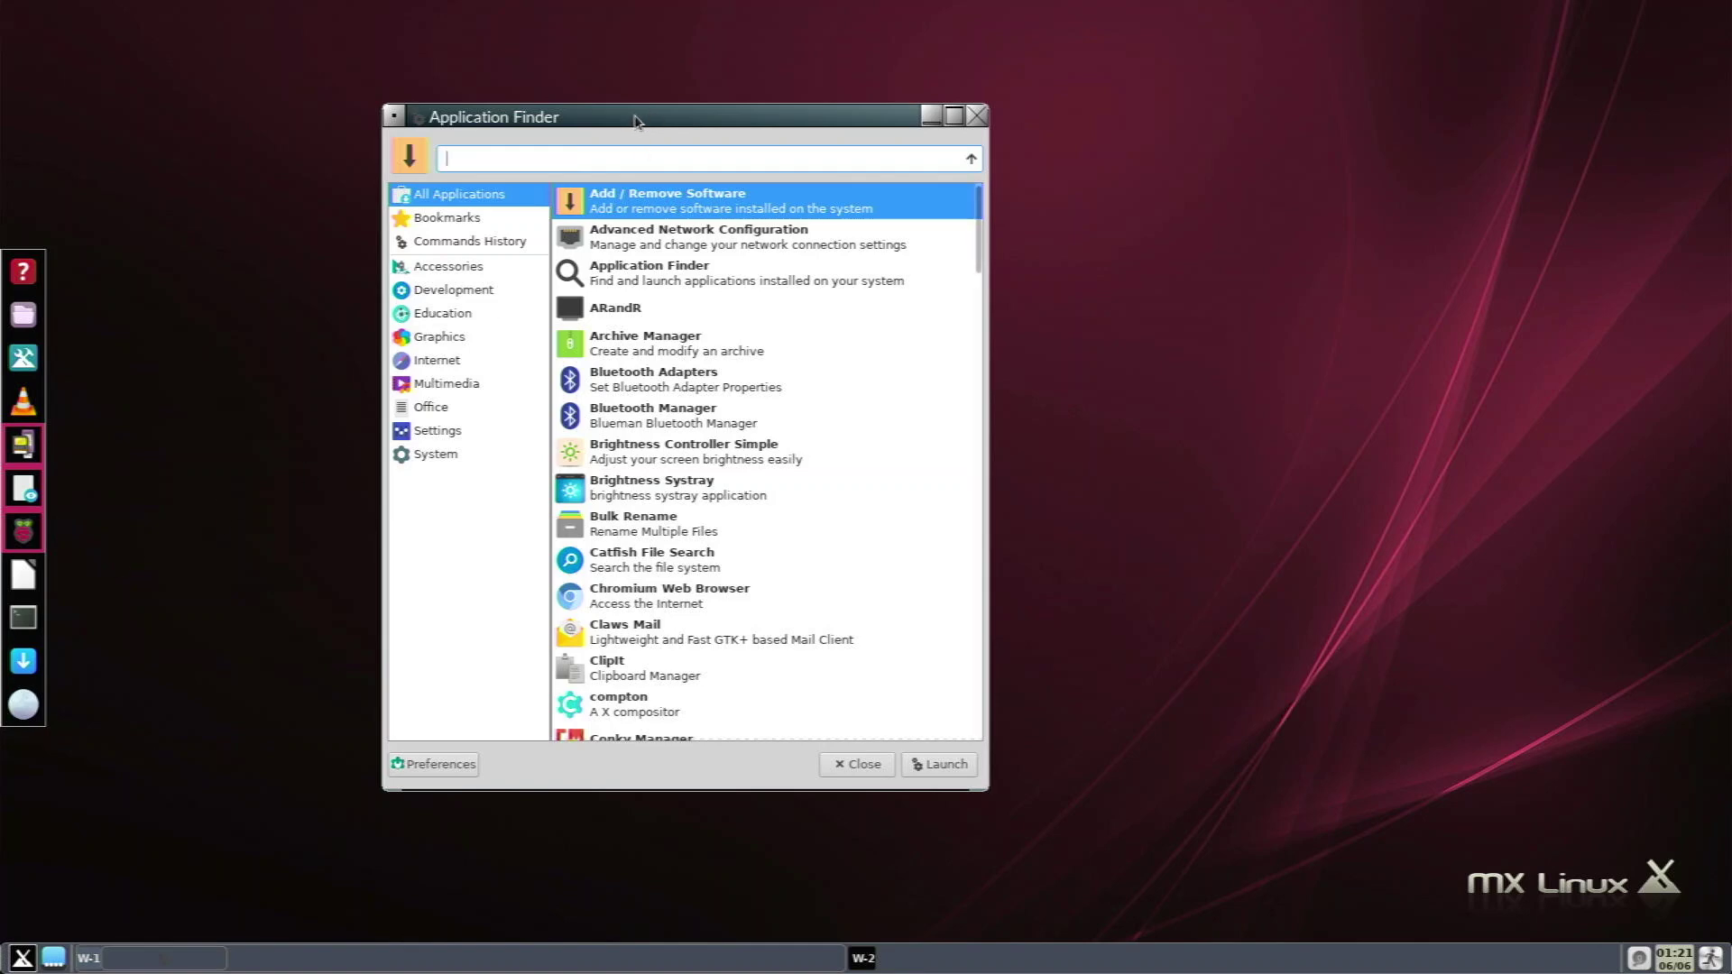
drag(636, 119, 807, 109)
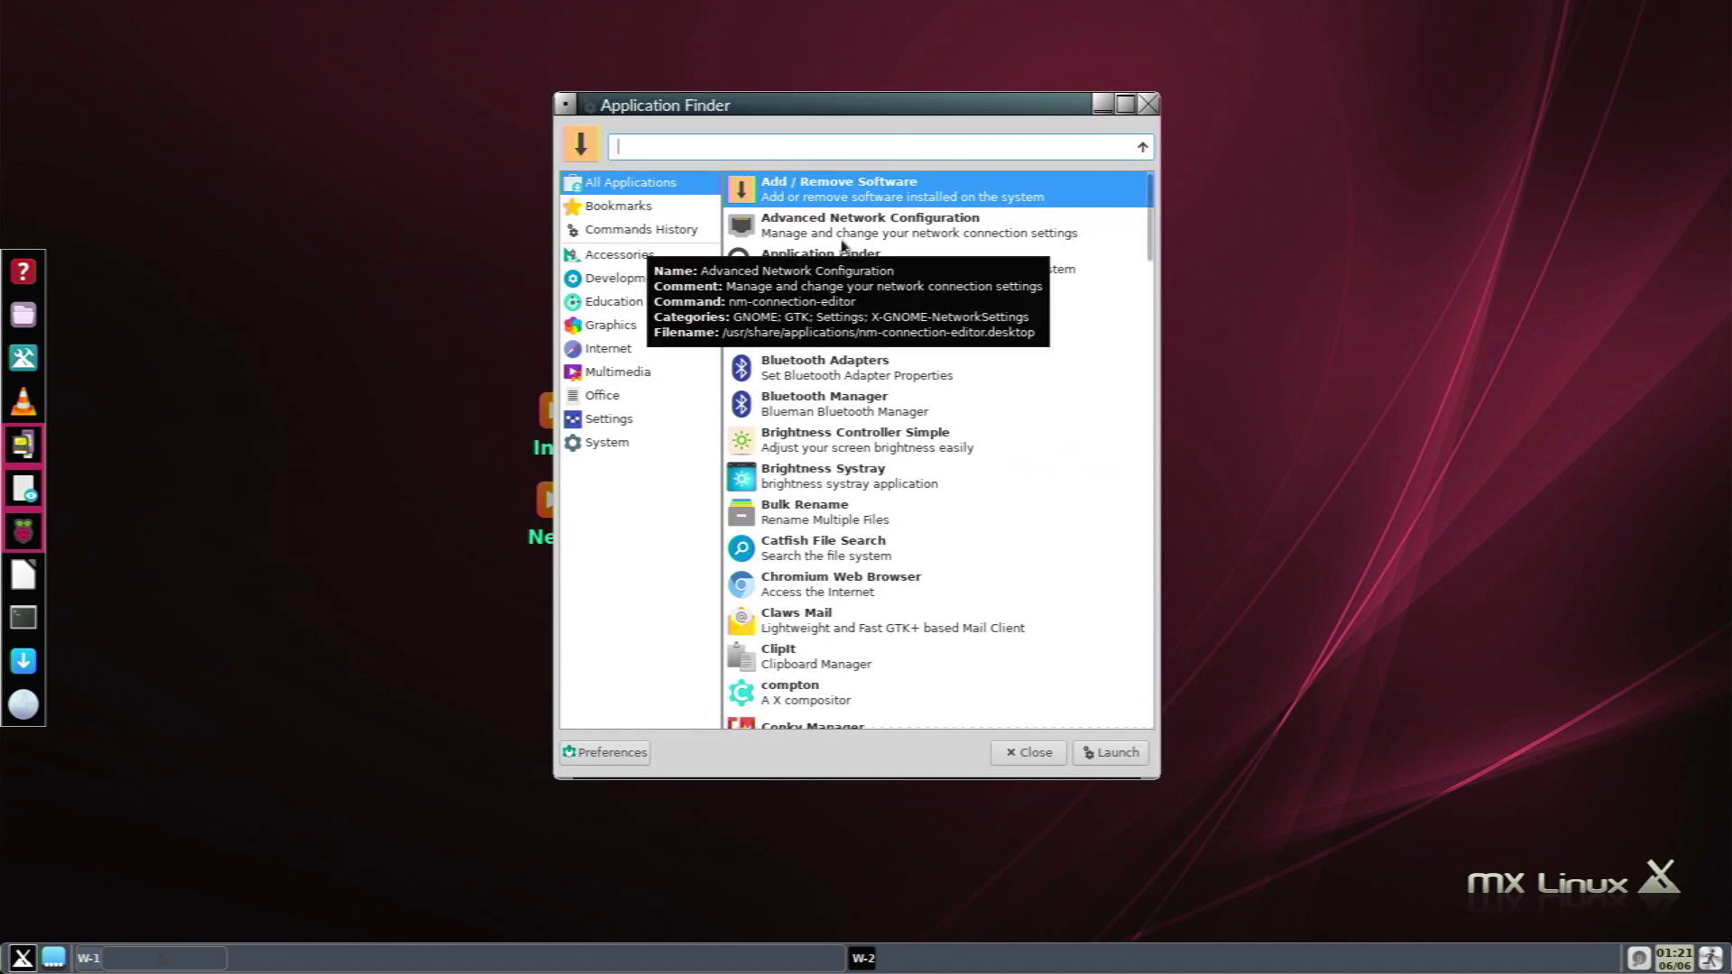
click(1029, 752)
key(super)
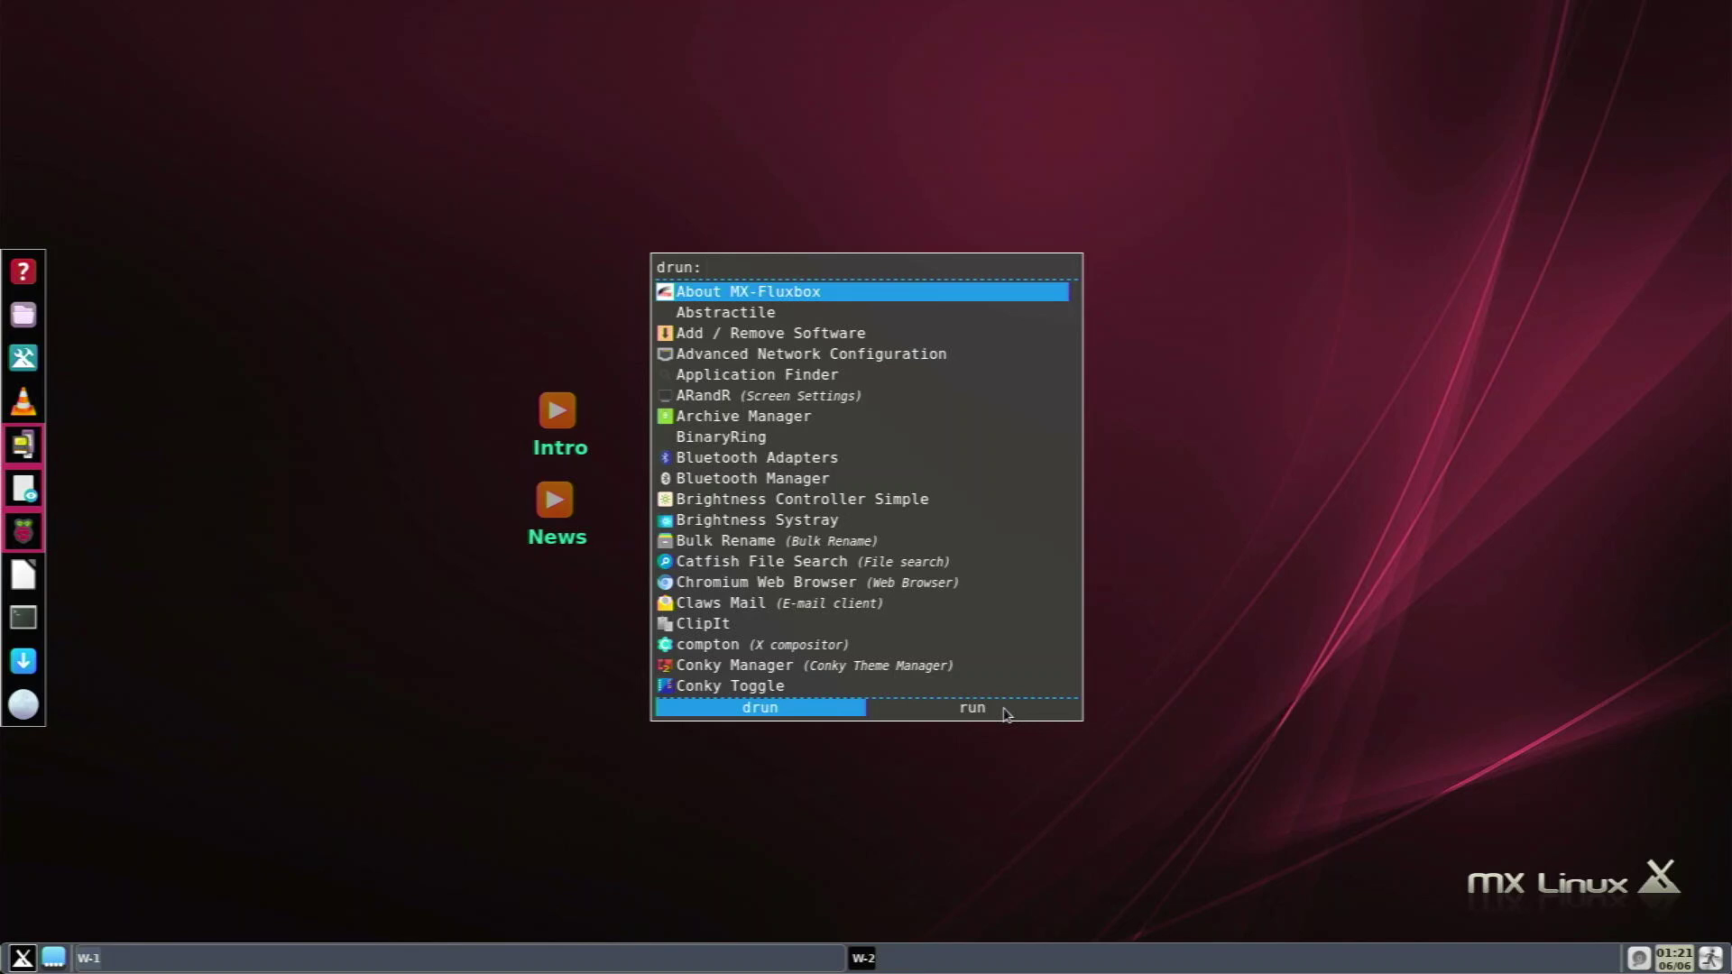
key(Escape)
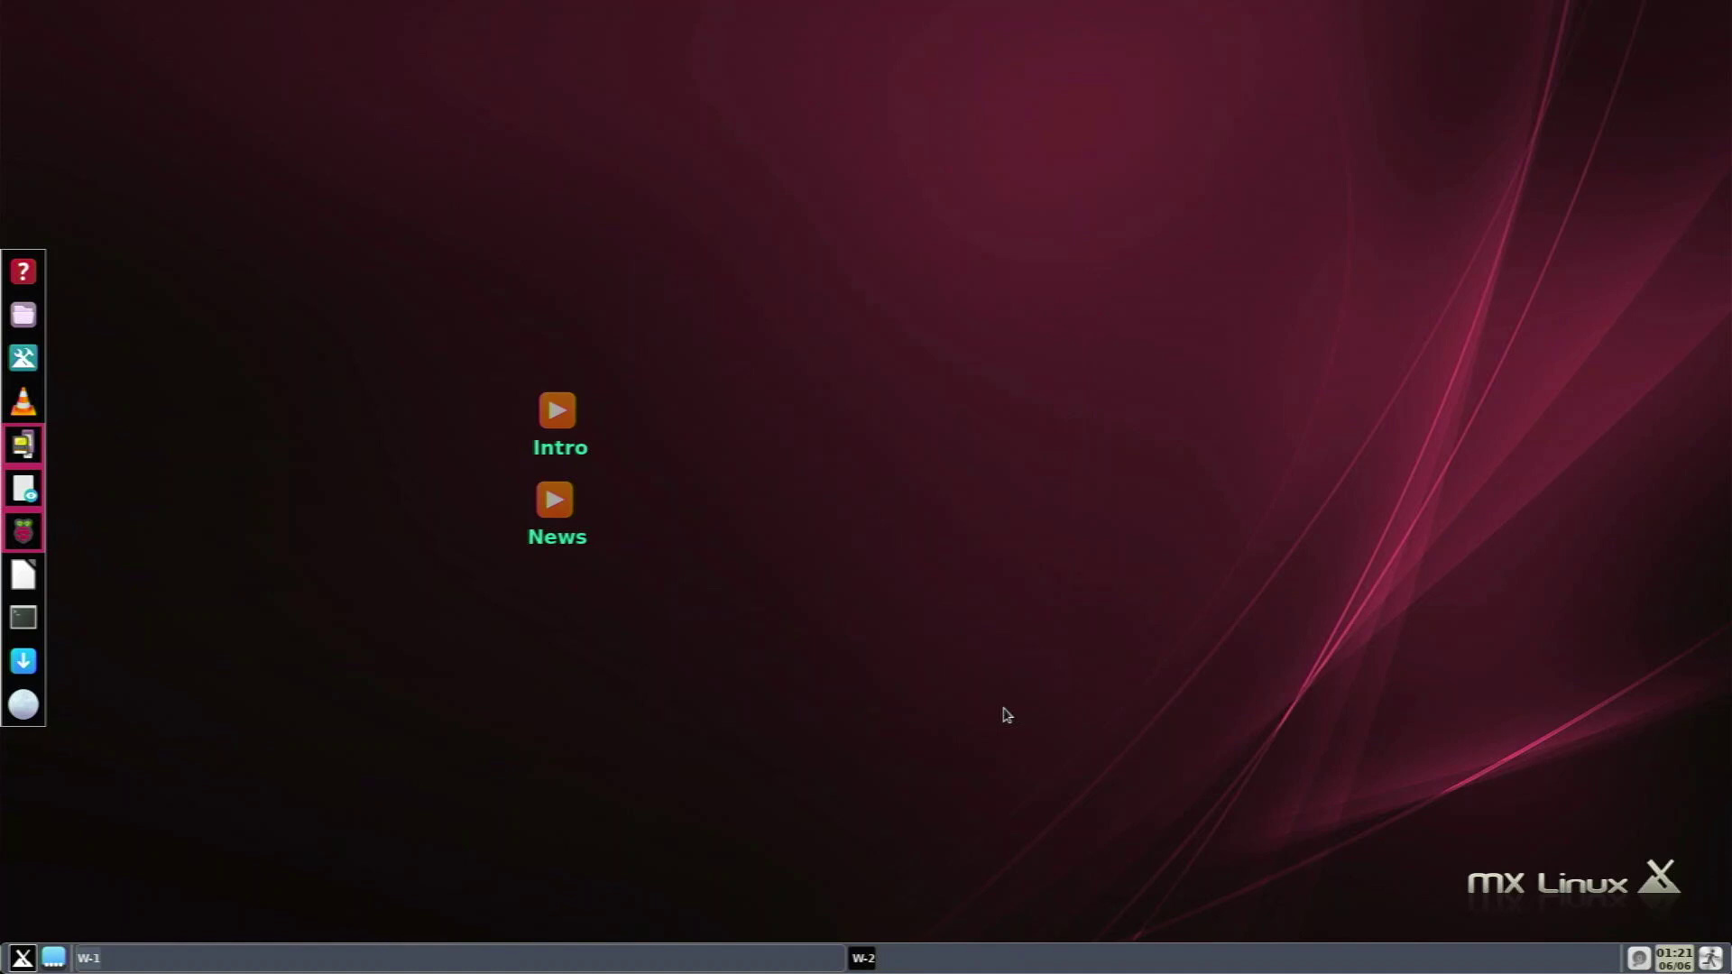
key(super+space)
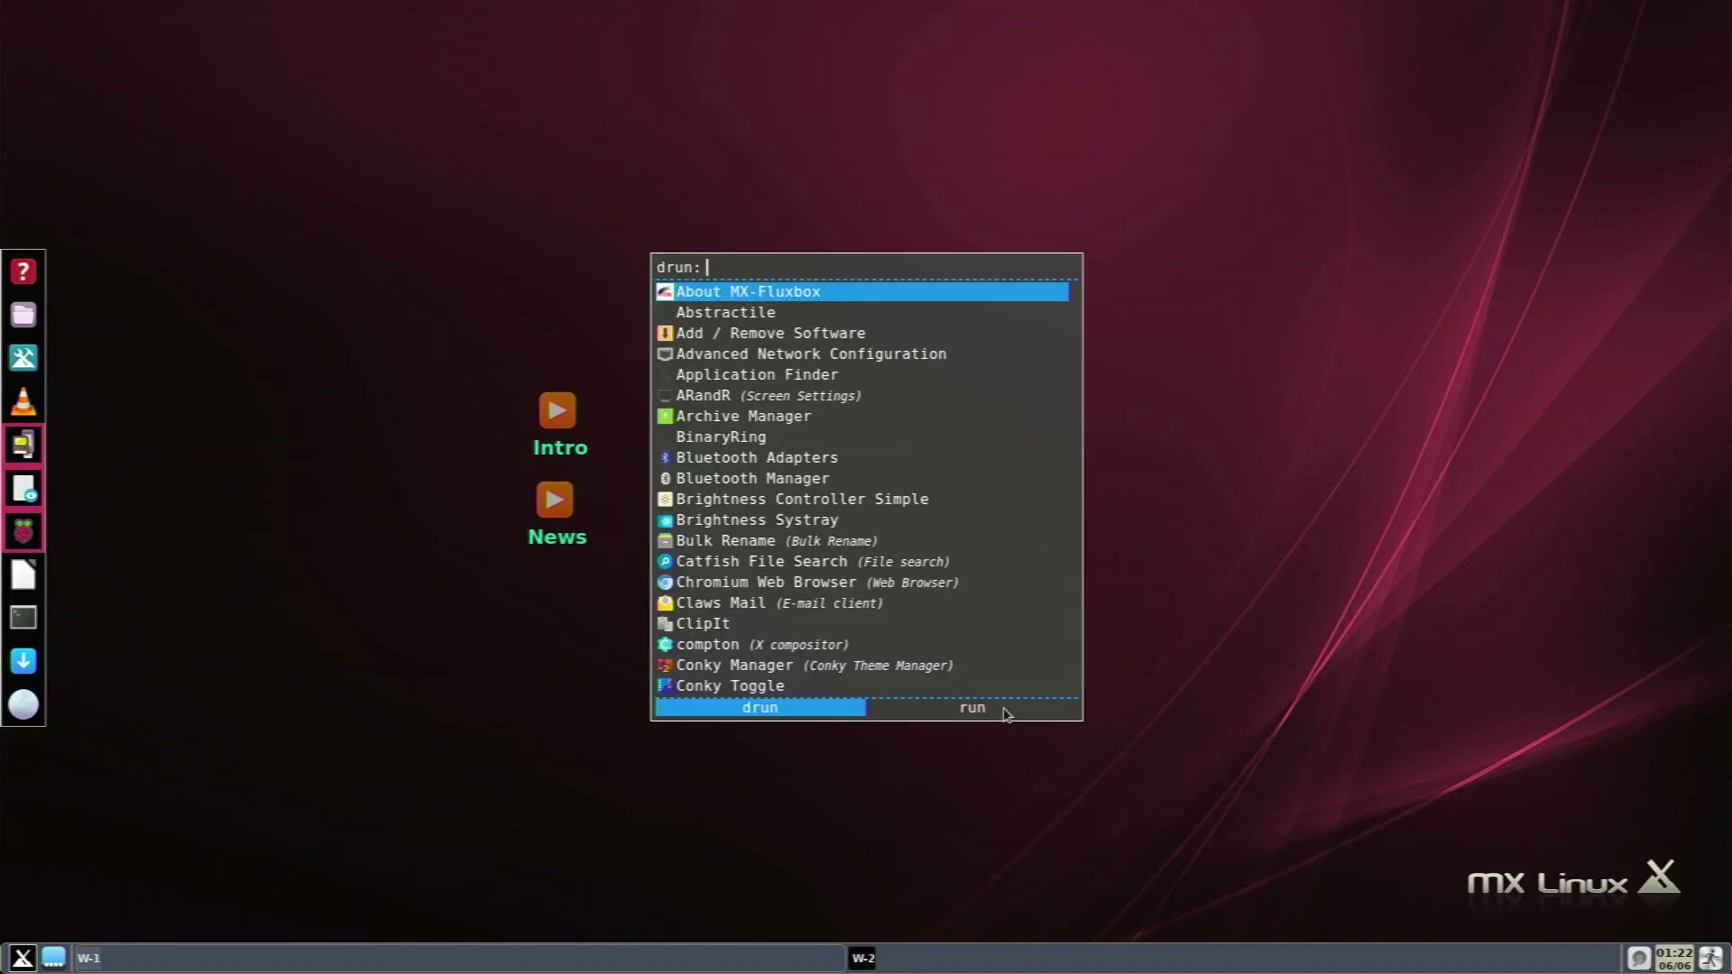
text(imag)
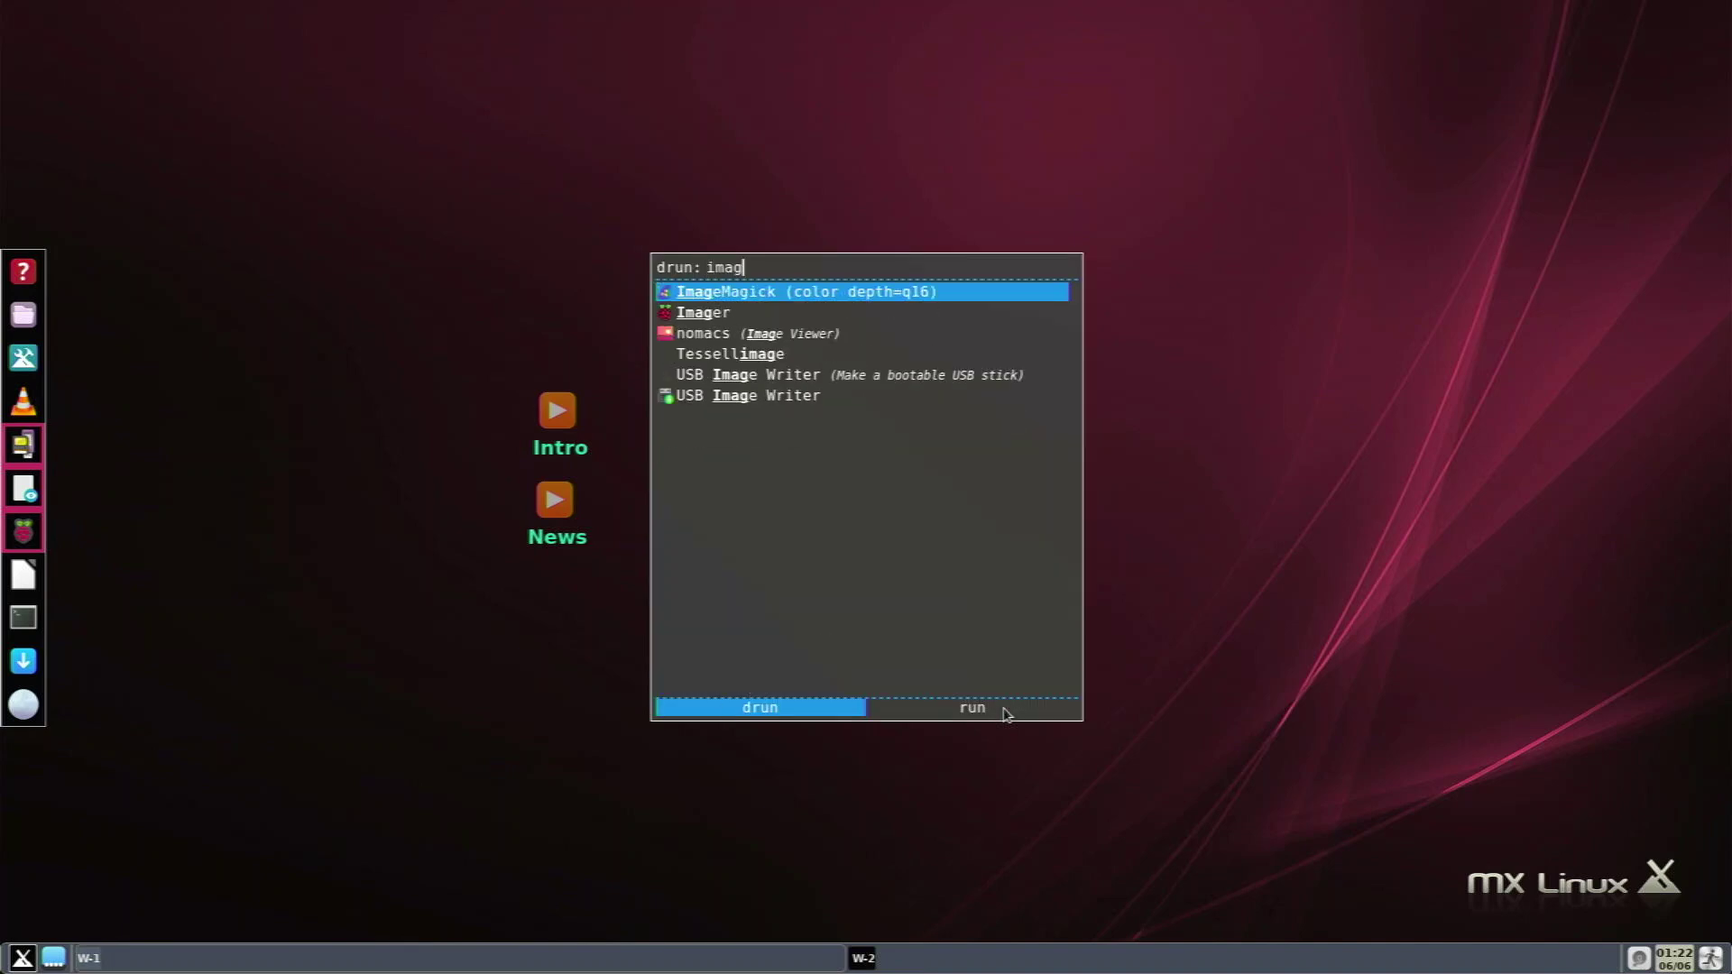
key(Return)
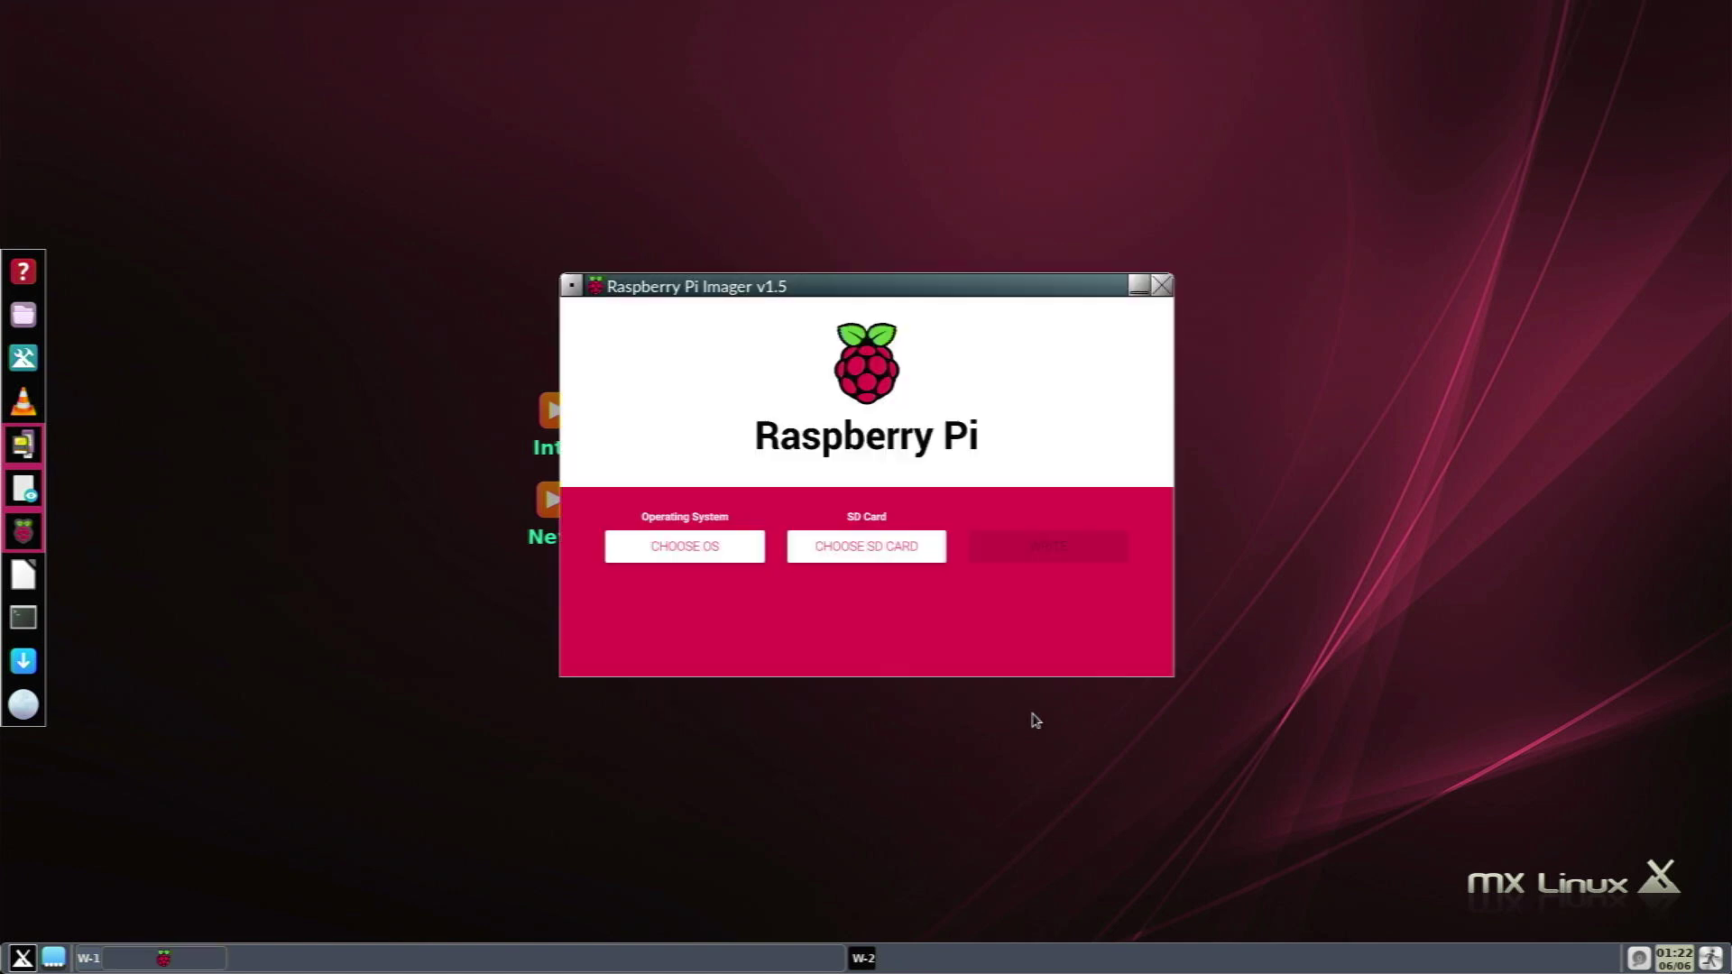
key(Escape)
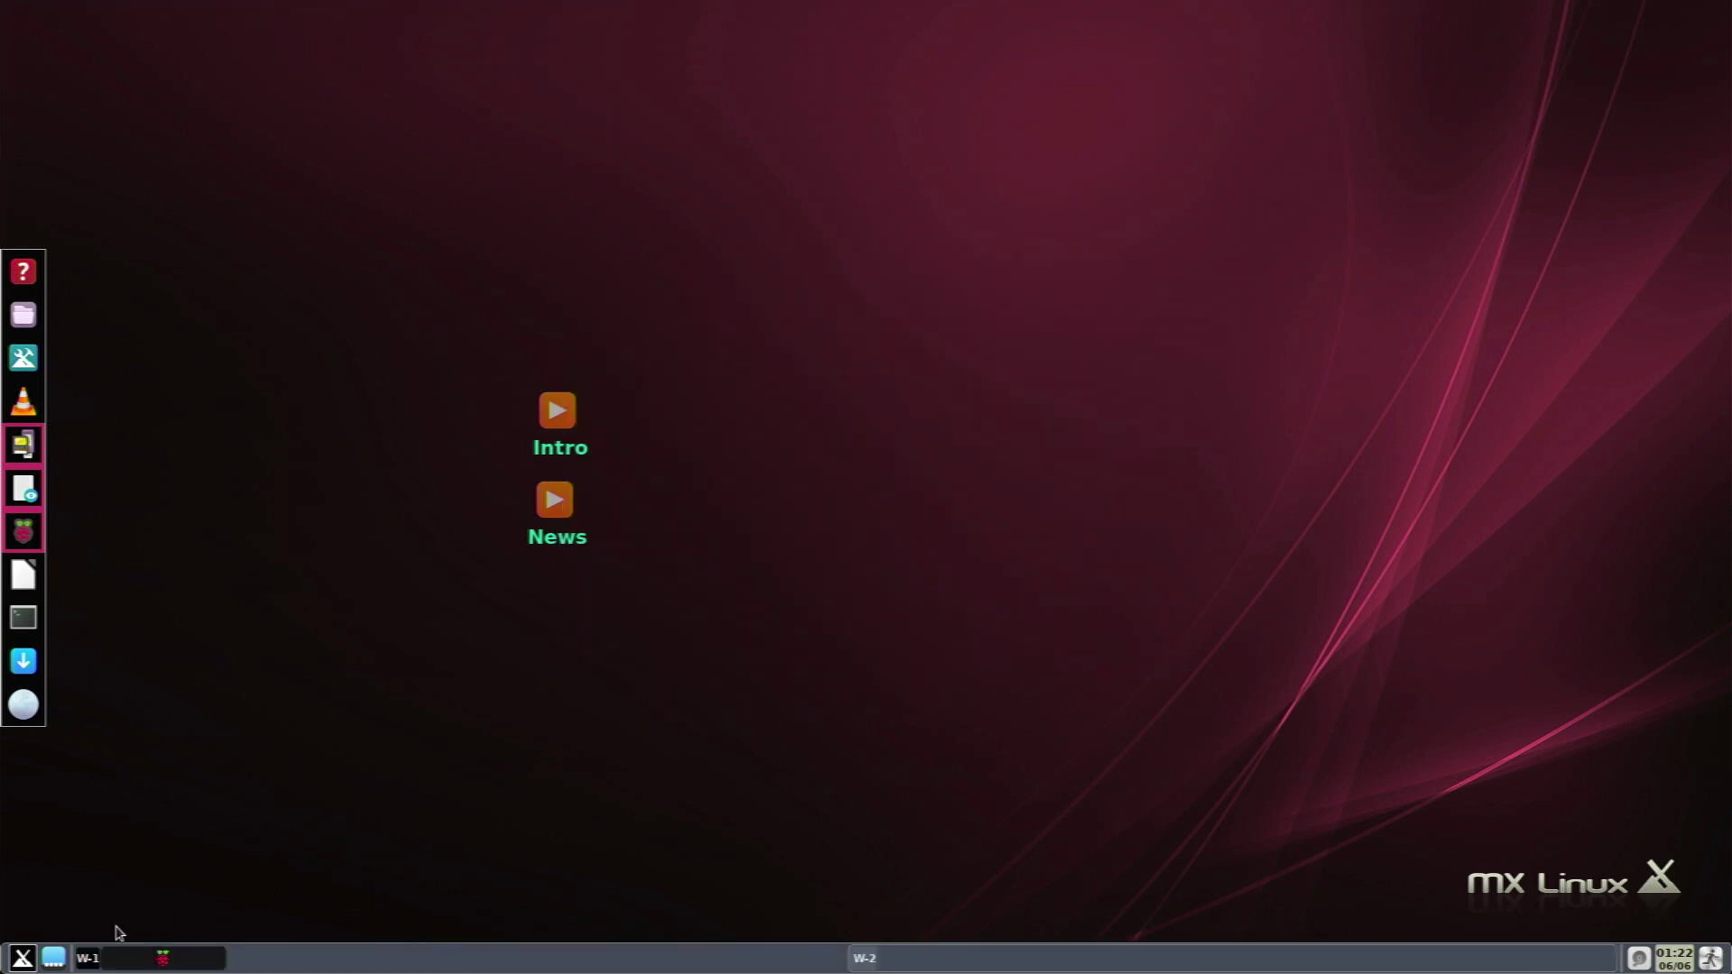
click(158, 958)
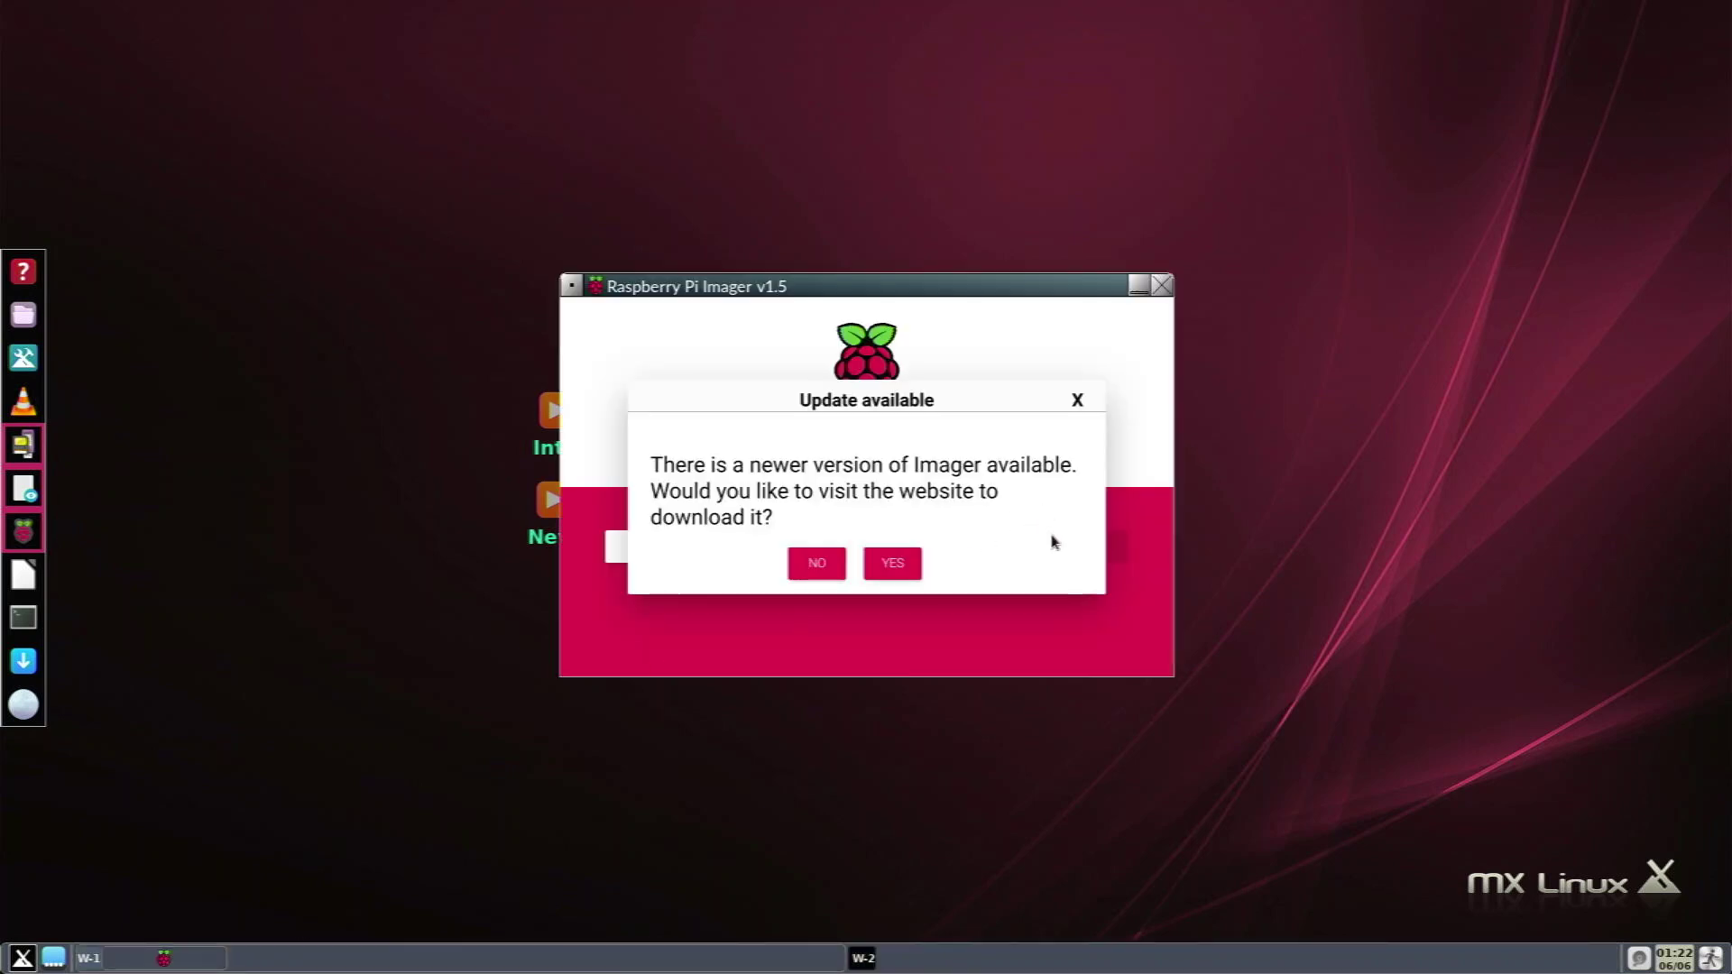
click(840, 567)
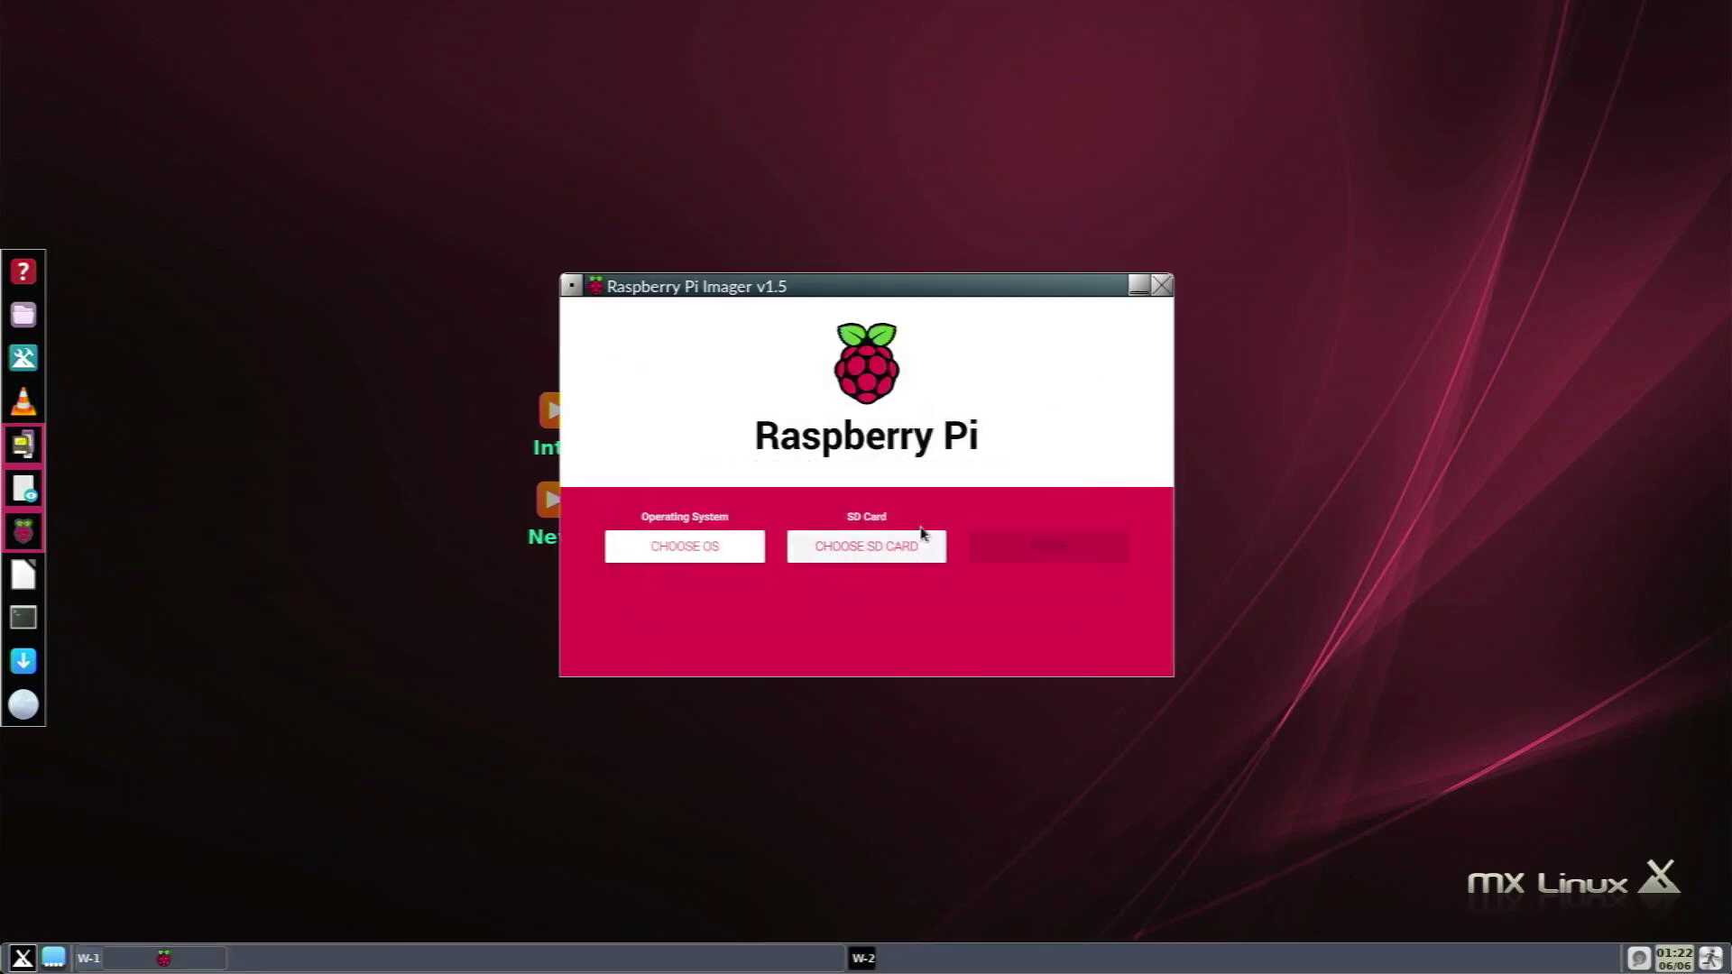
click(1162, 286)
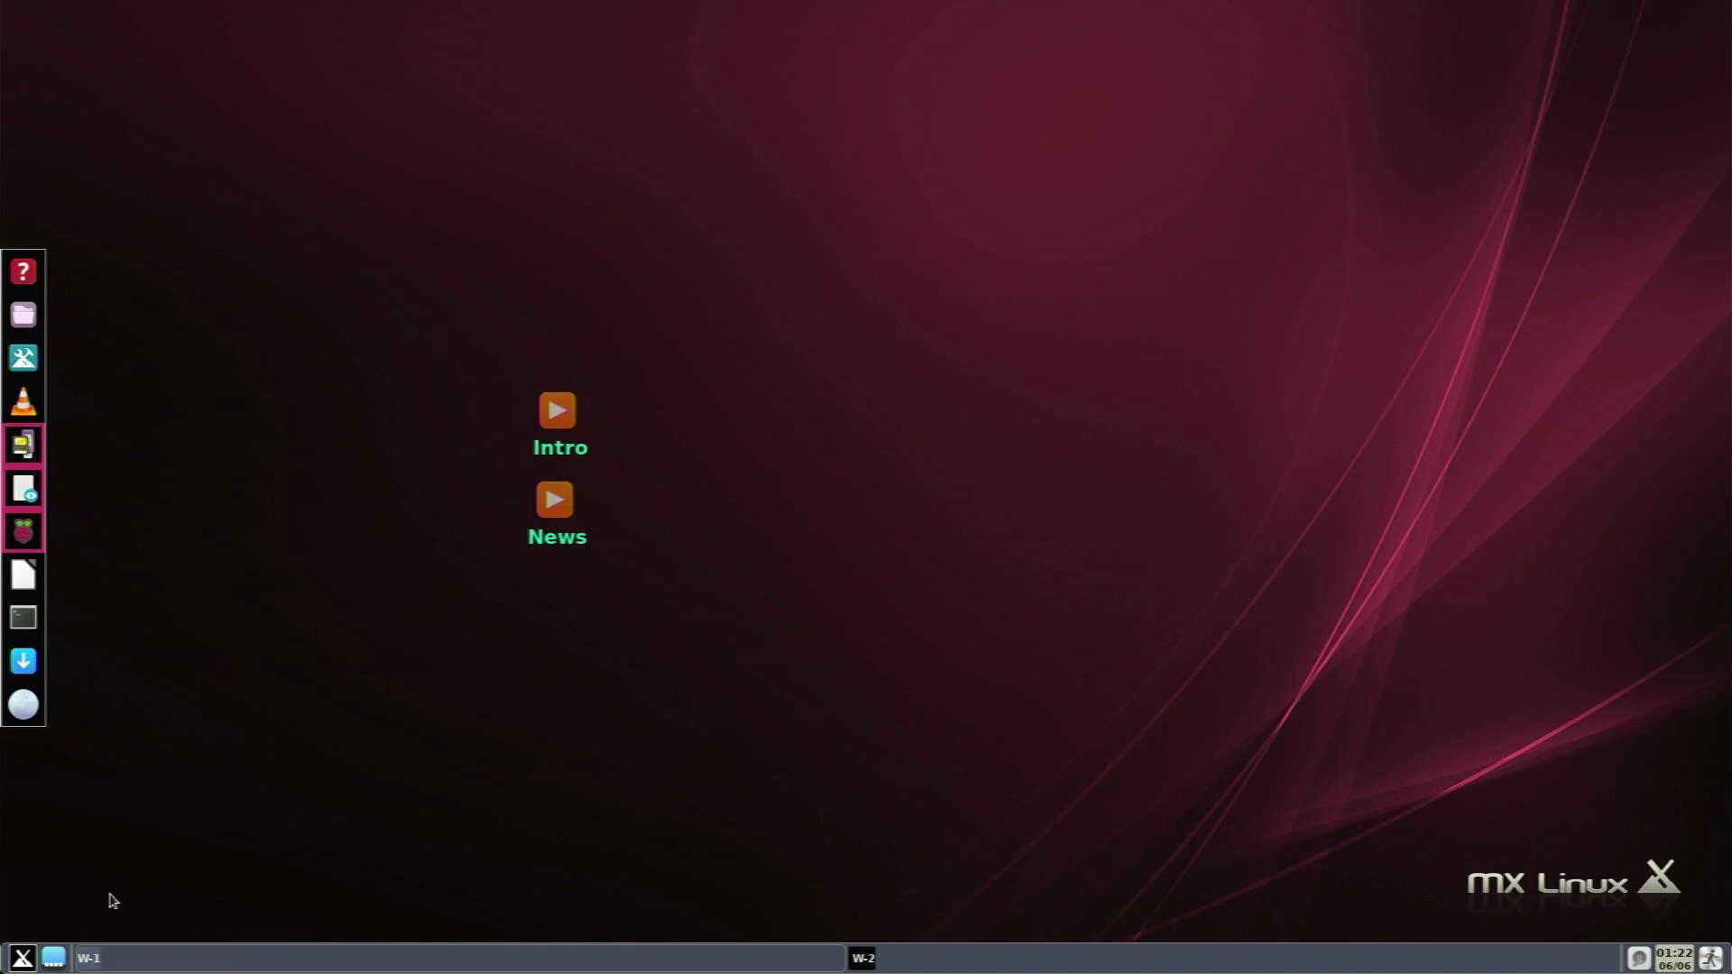
Browse the Accessories category in Application Finder and launch nitrogen from its list.
click(52, 959)
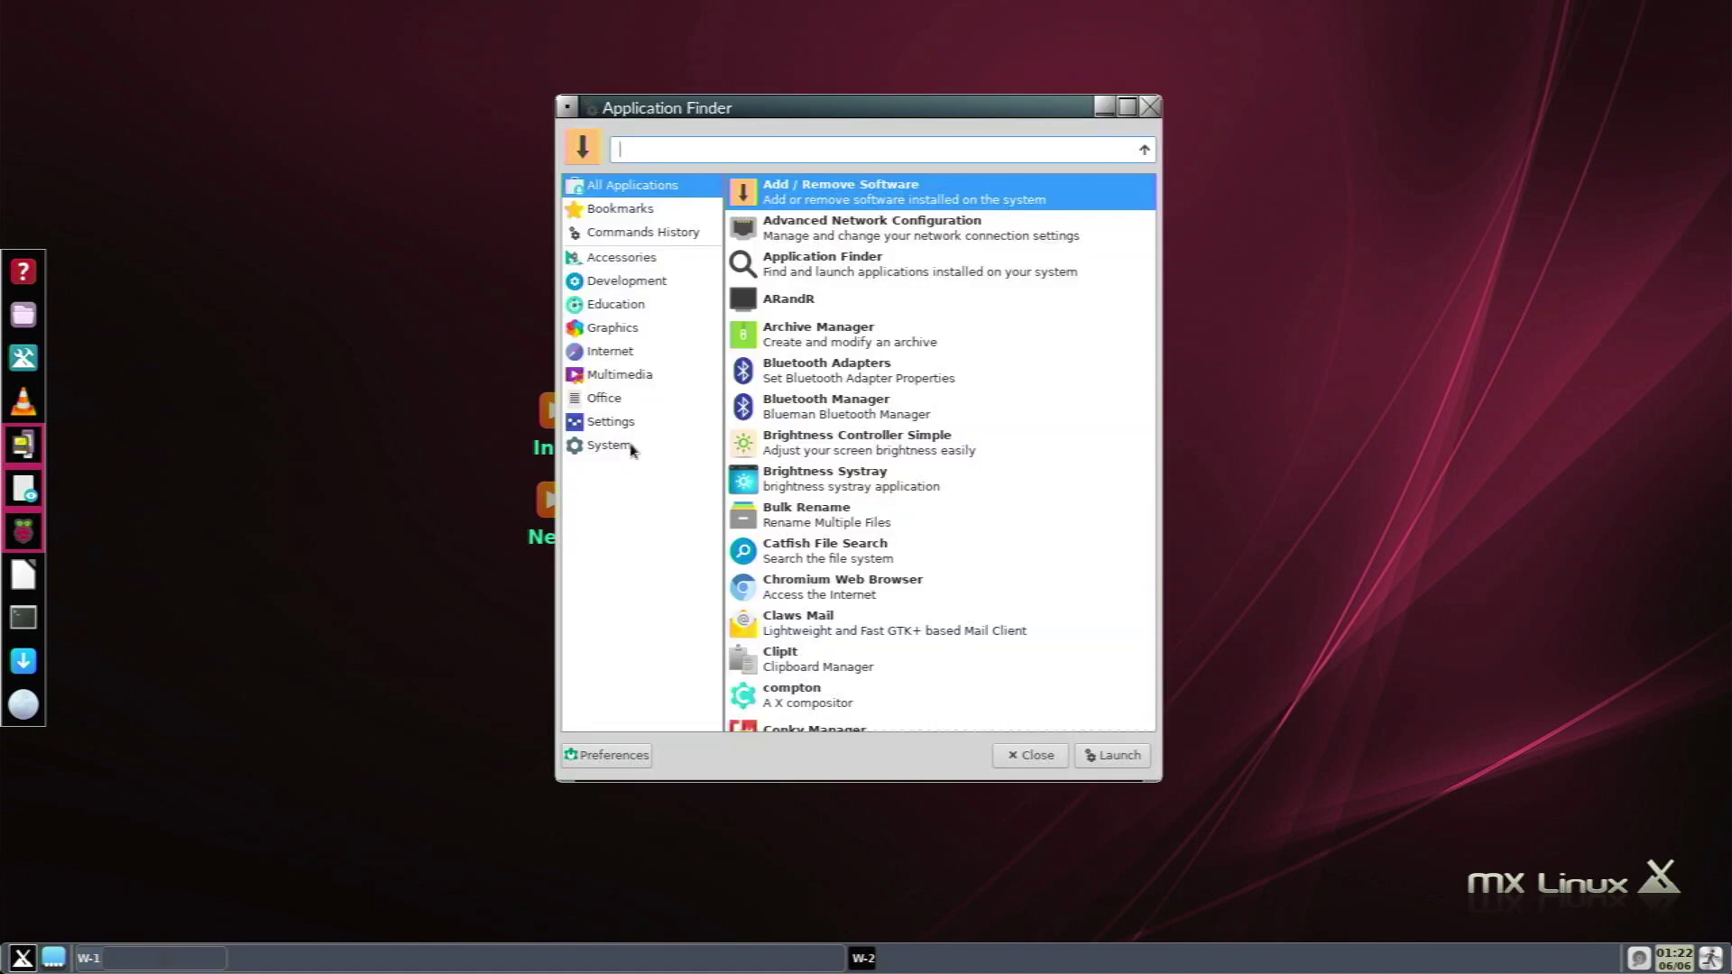
click(647, 266)
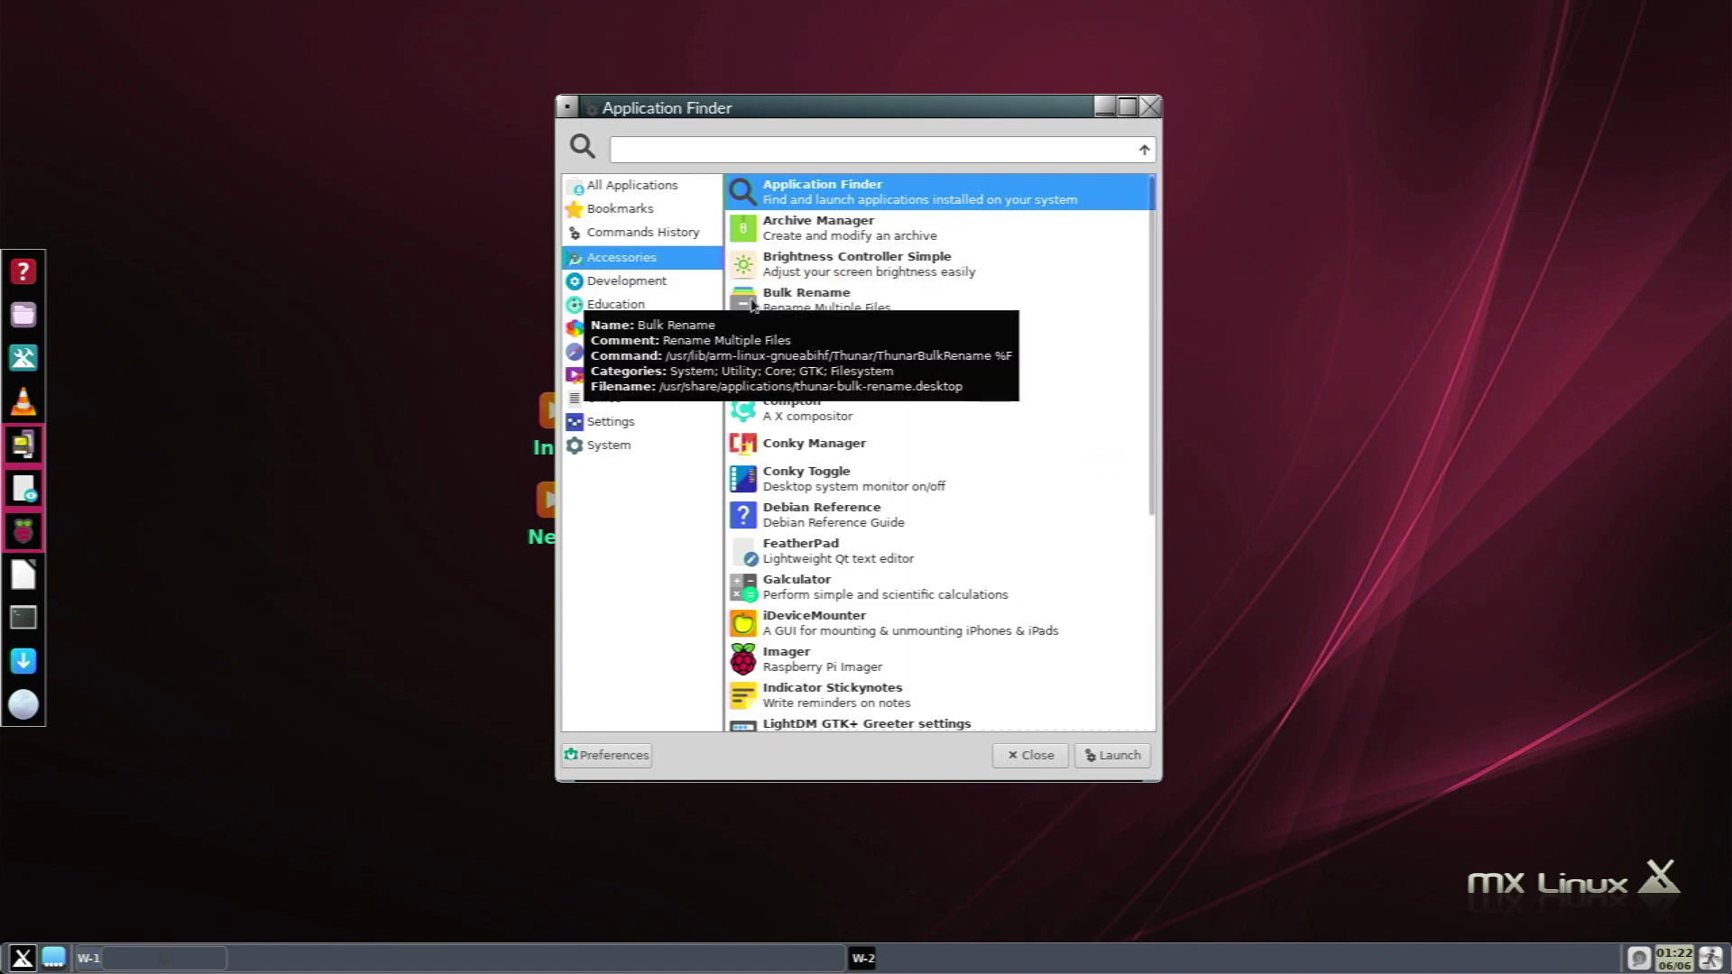
key(Down)
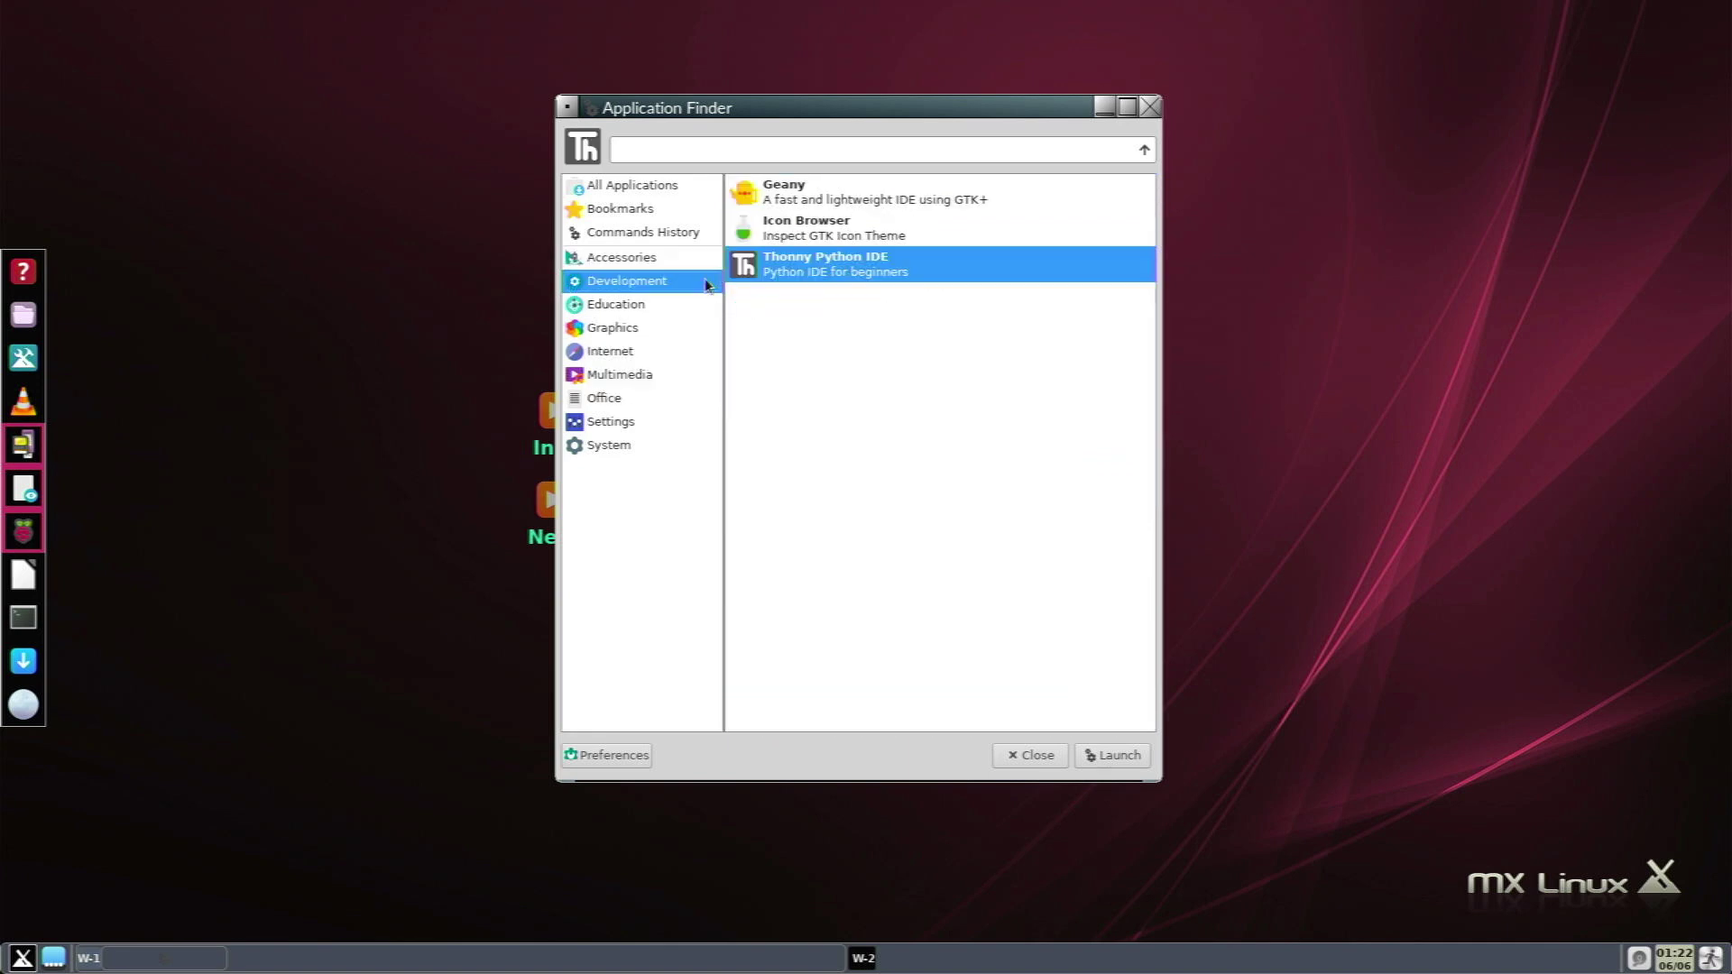
mouse_move(690, 256)
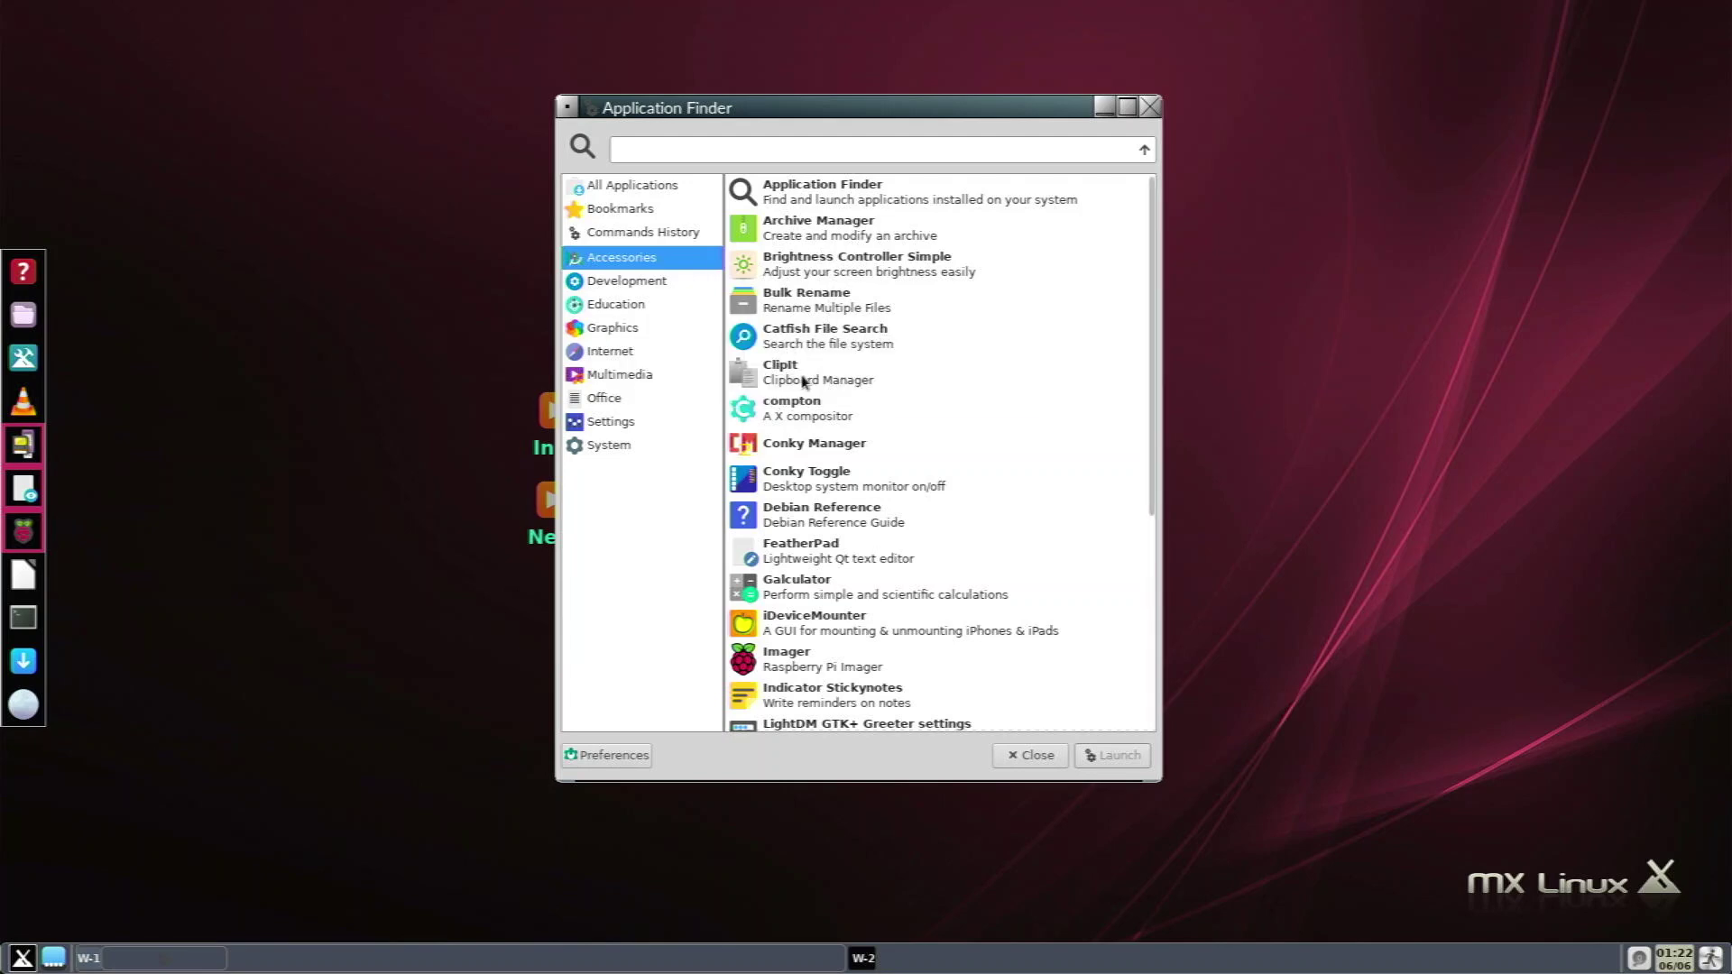
click(847, 383)
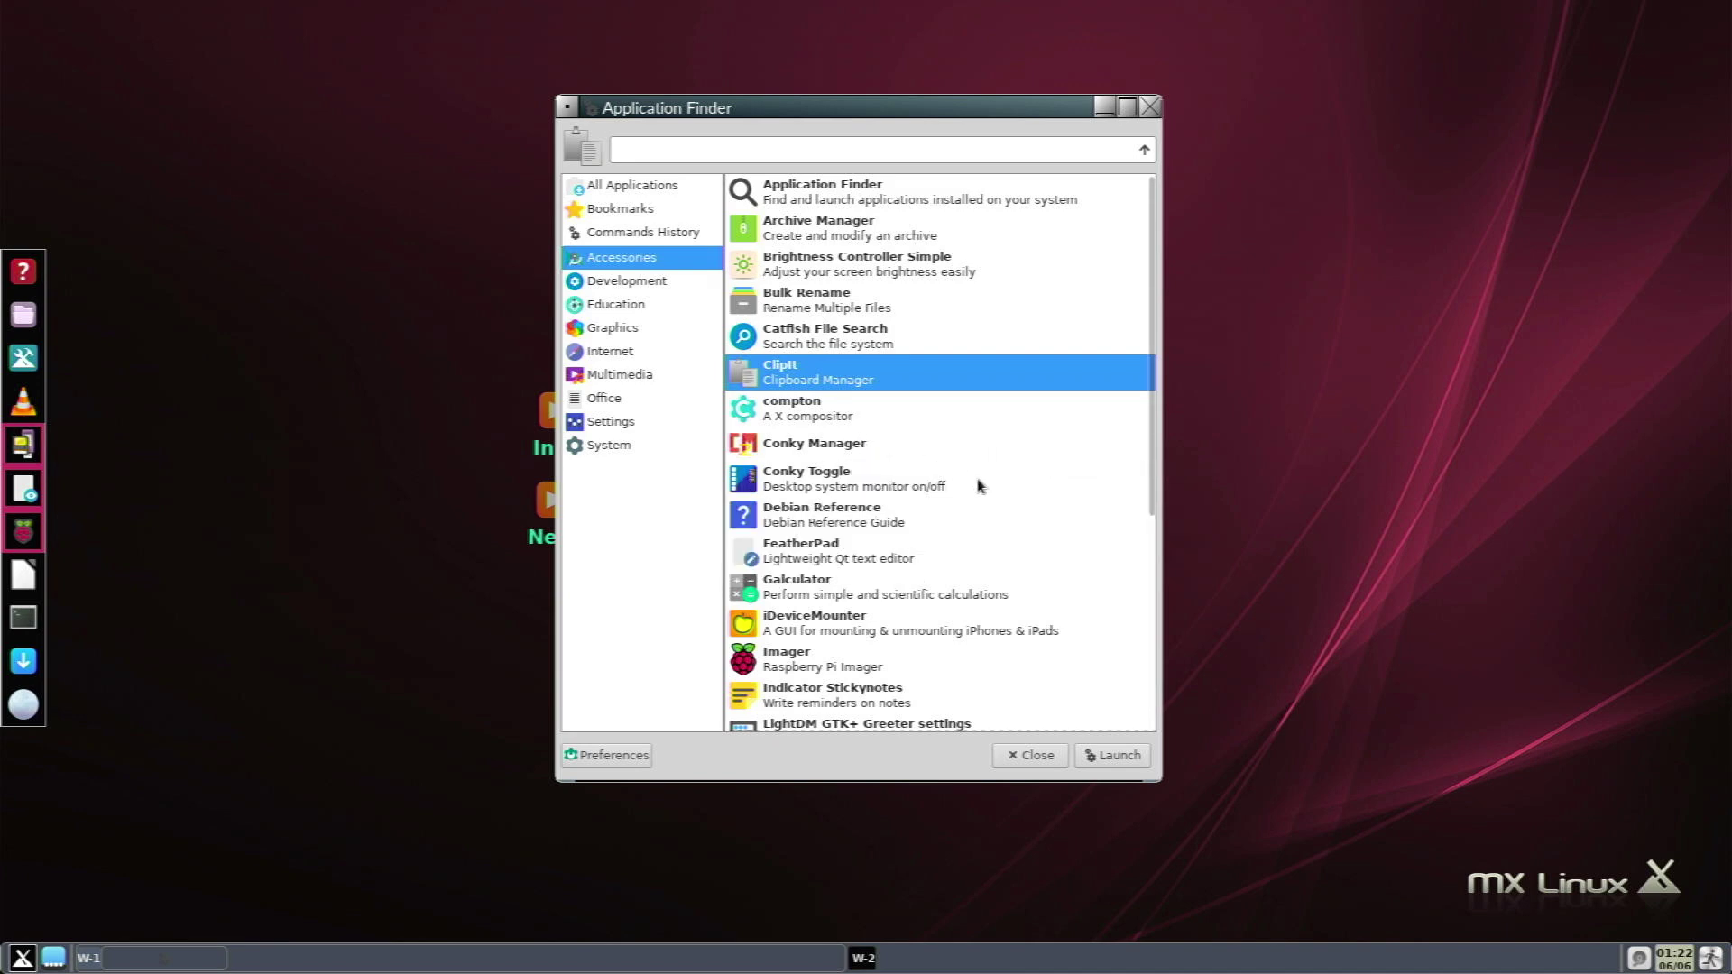
scroll(1073, 528, down, 3)
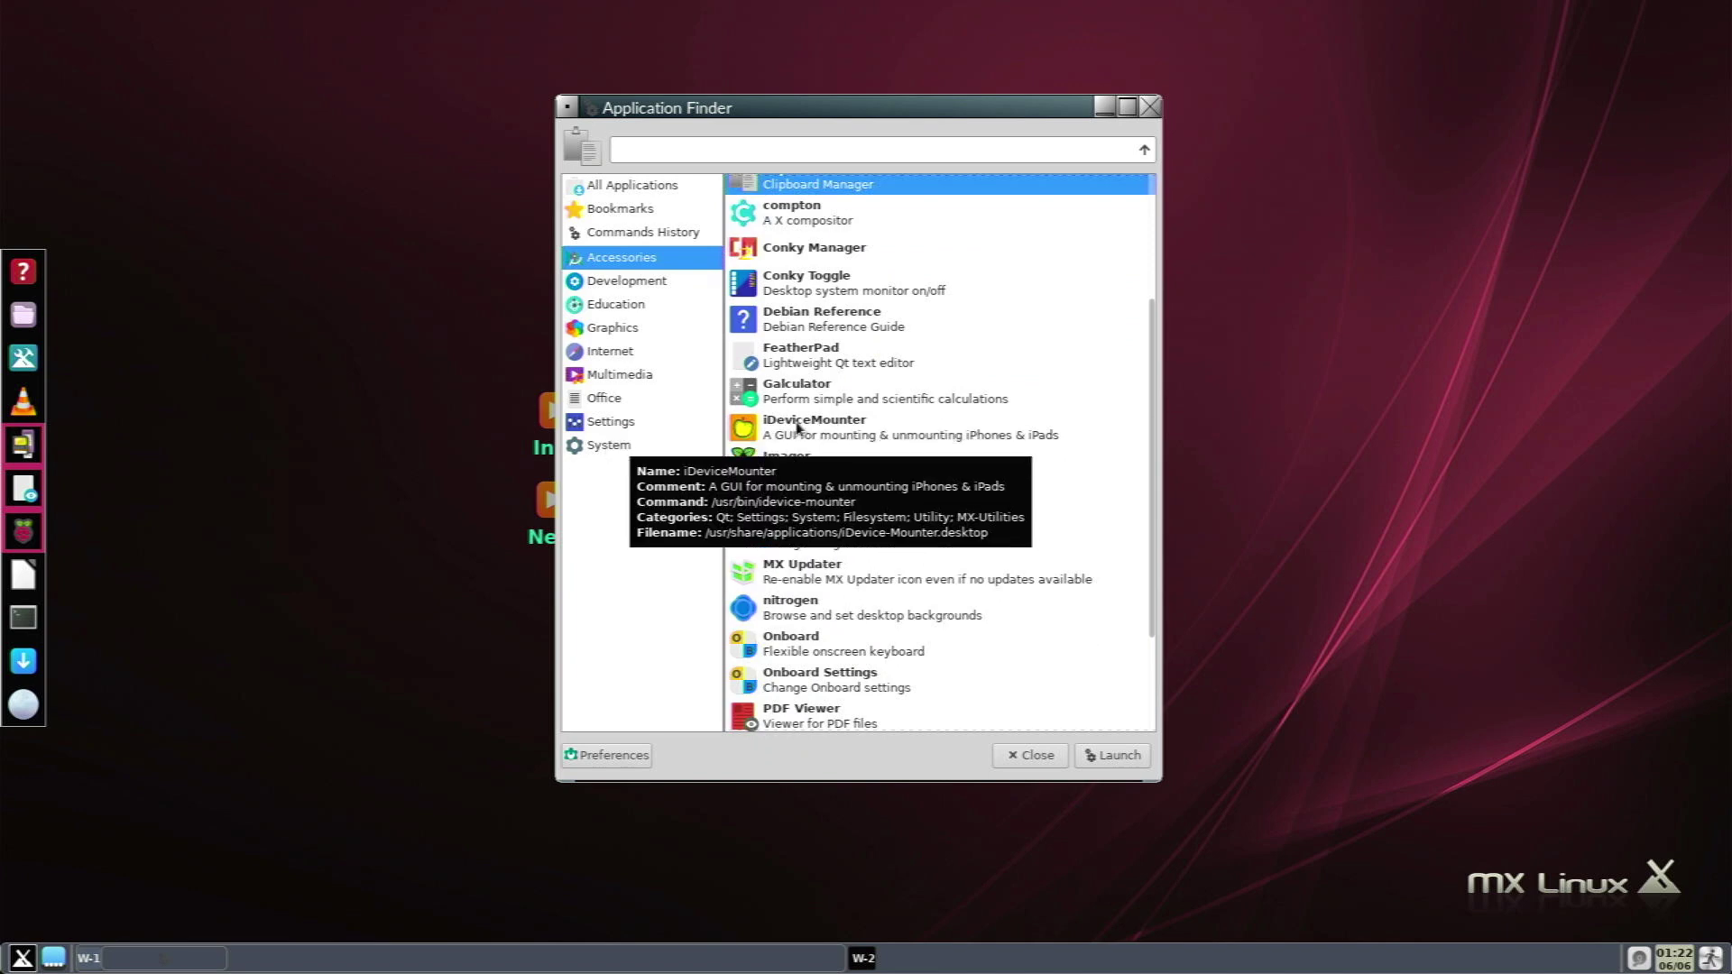
click(874, 613)
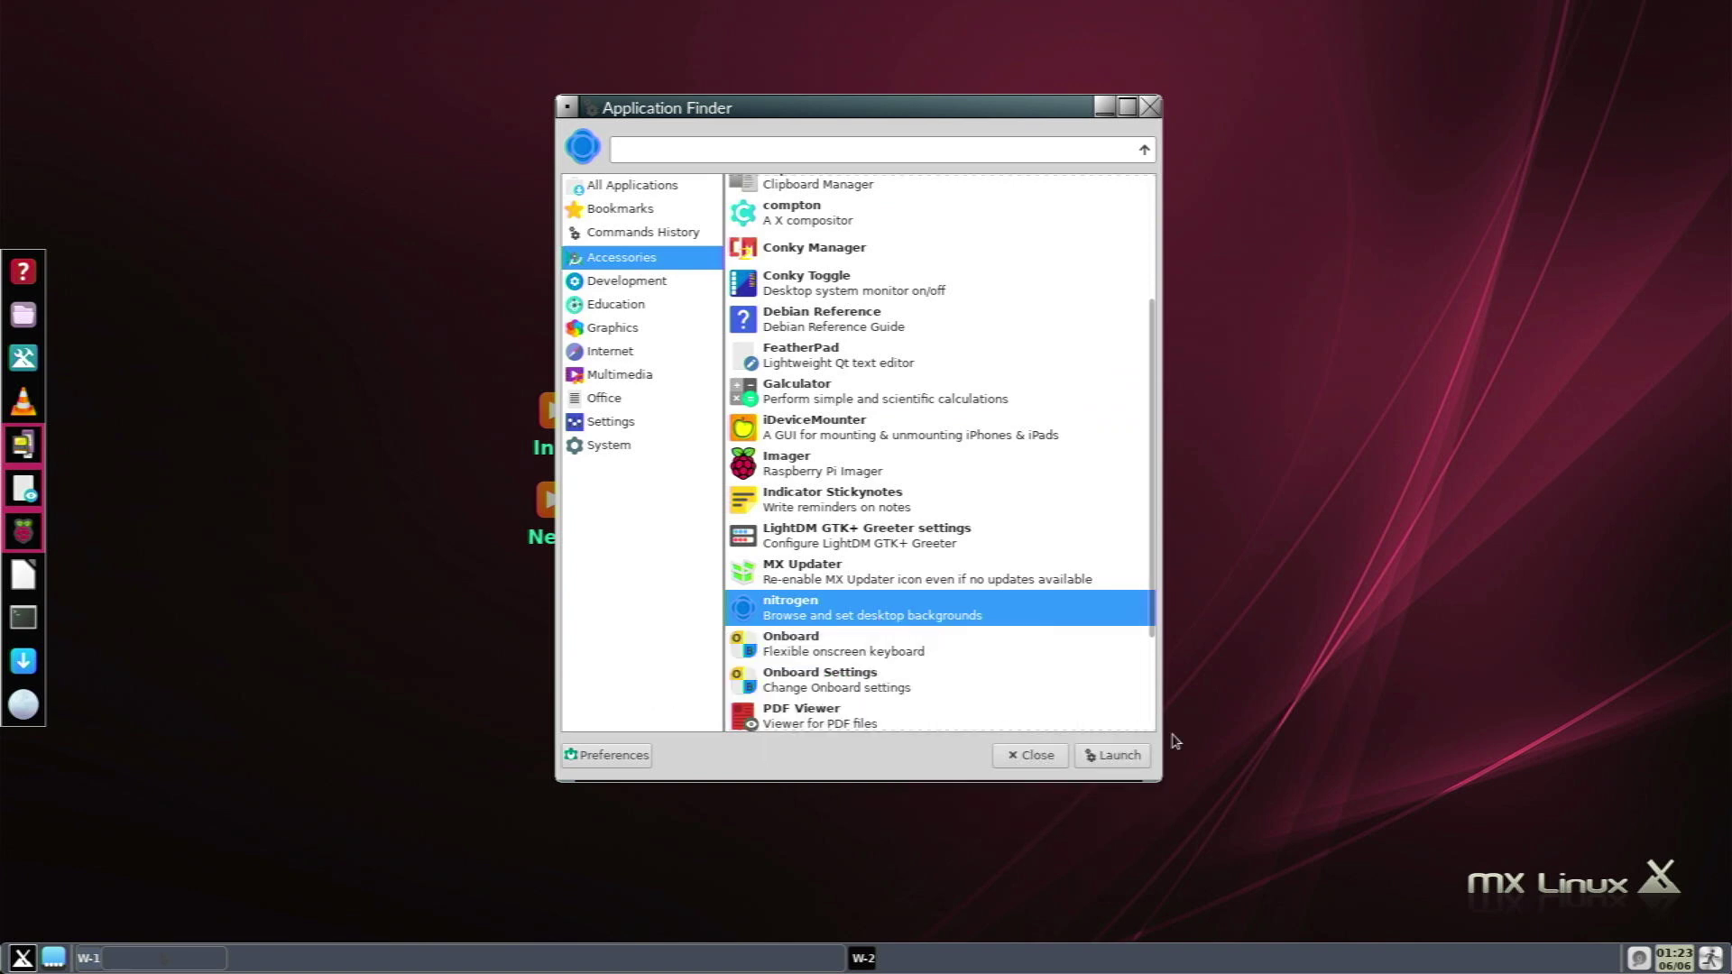
click(1151, 759)
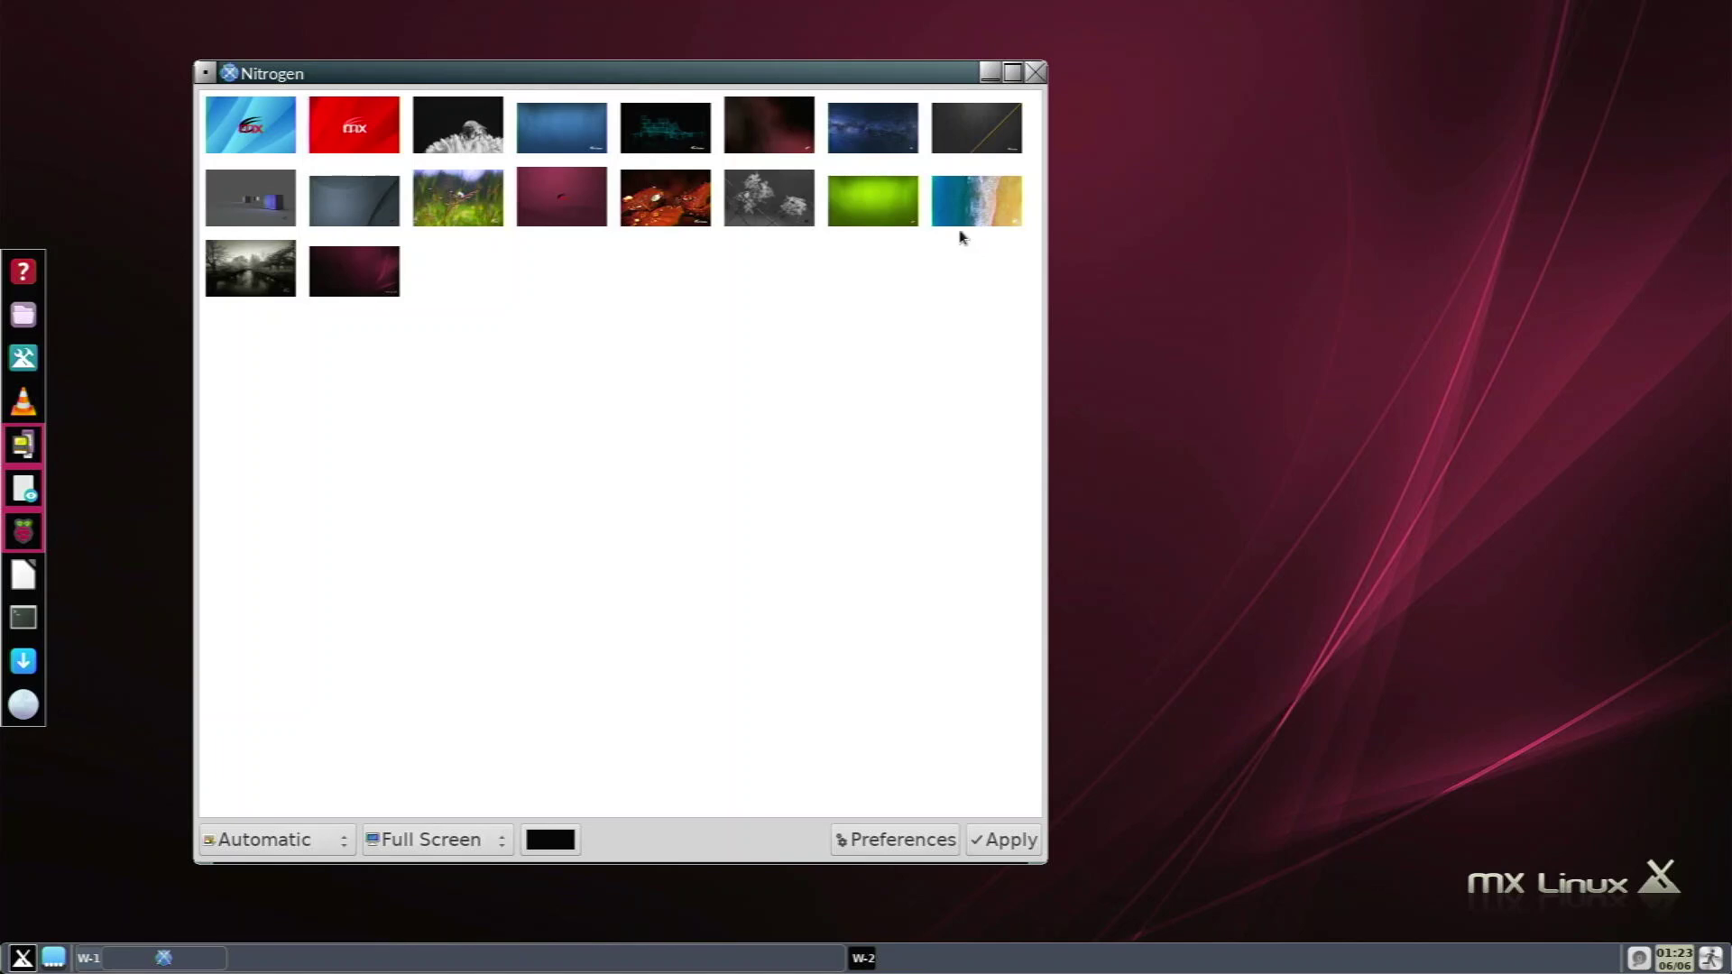
Apply the beach-and-surf image as the desktop wallpaper in Nitrogen, then close it.
click(983, 213)
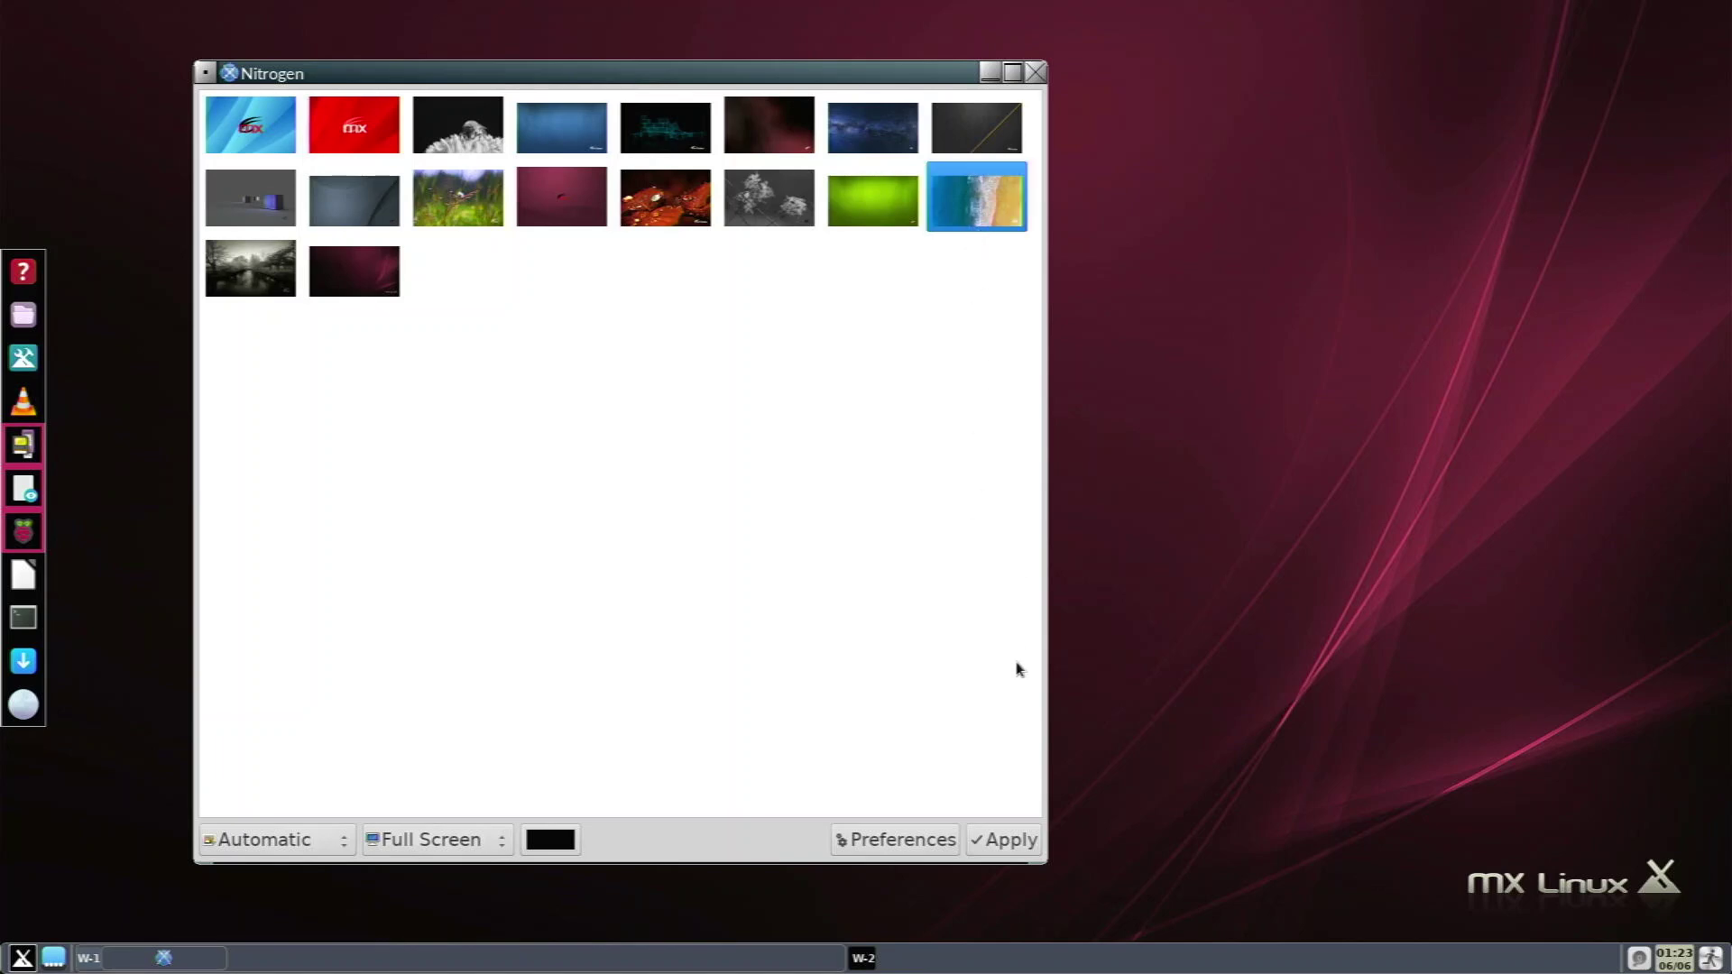
click(1012, 847)
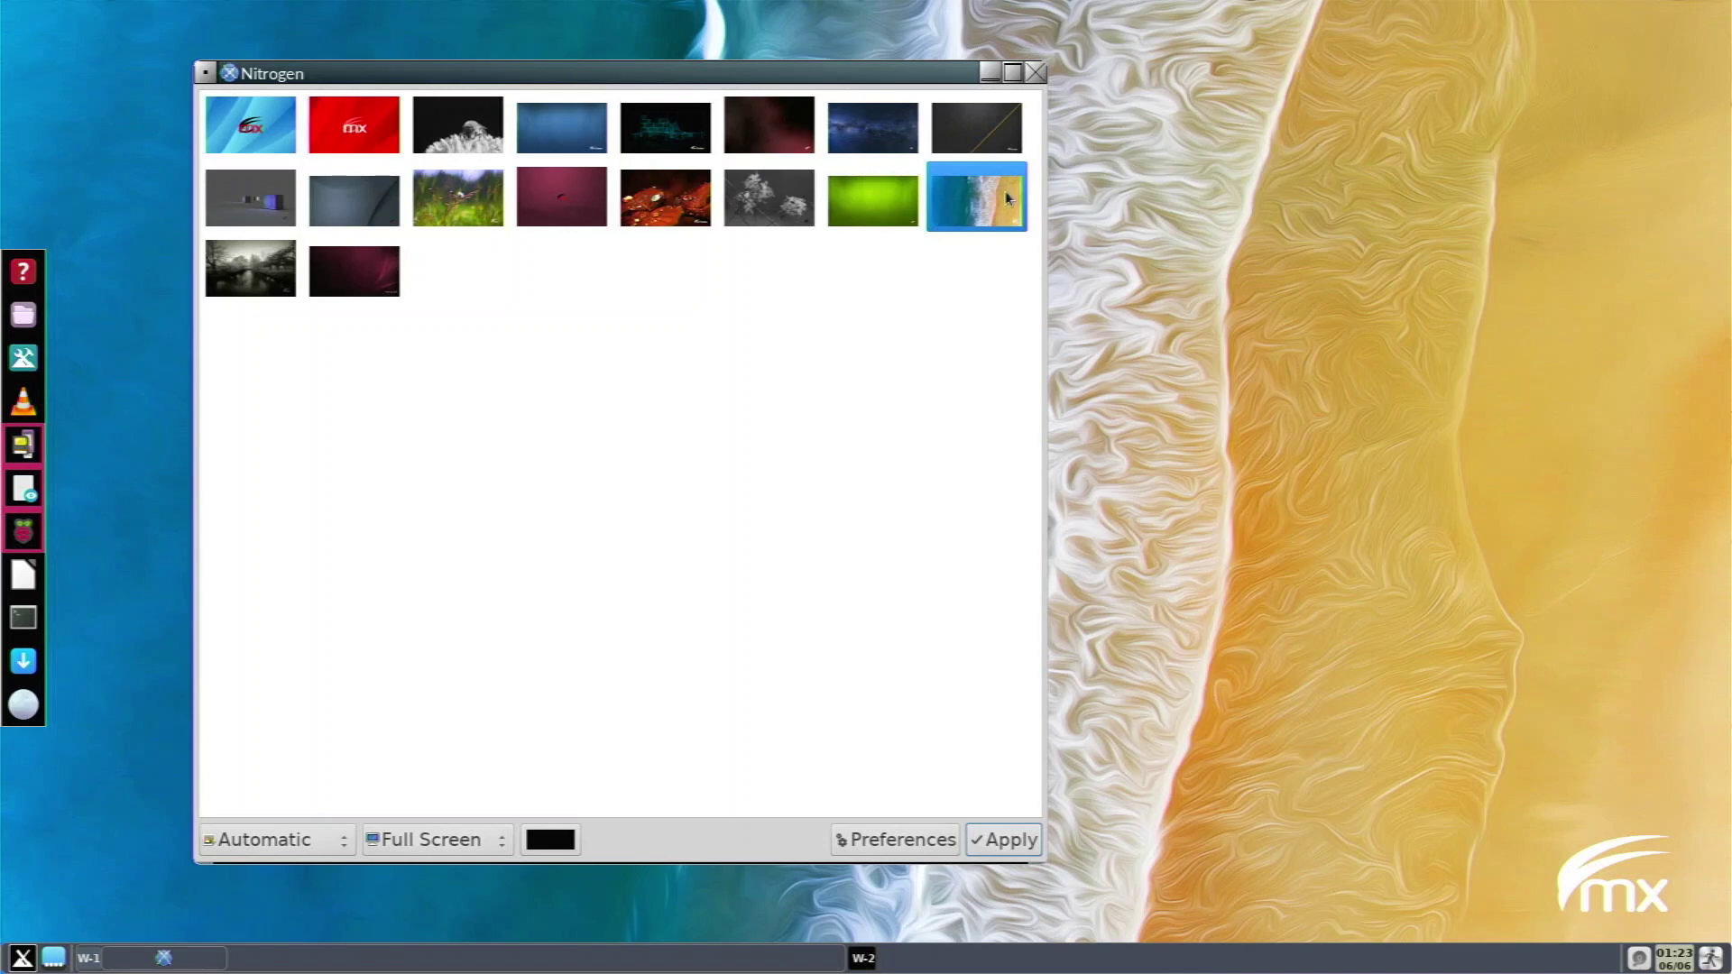
click(1037, 72)
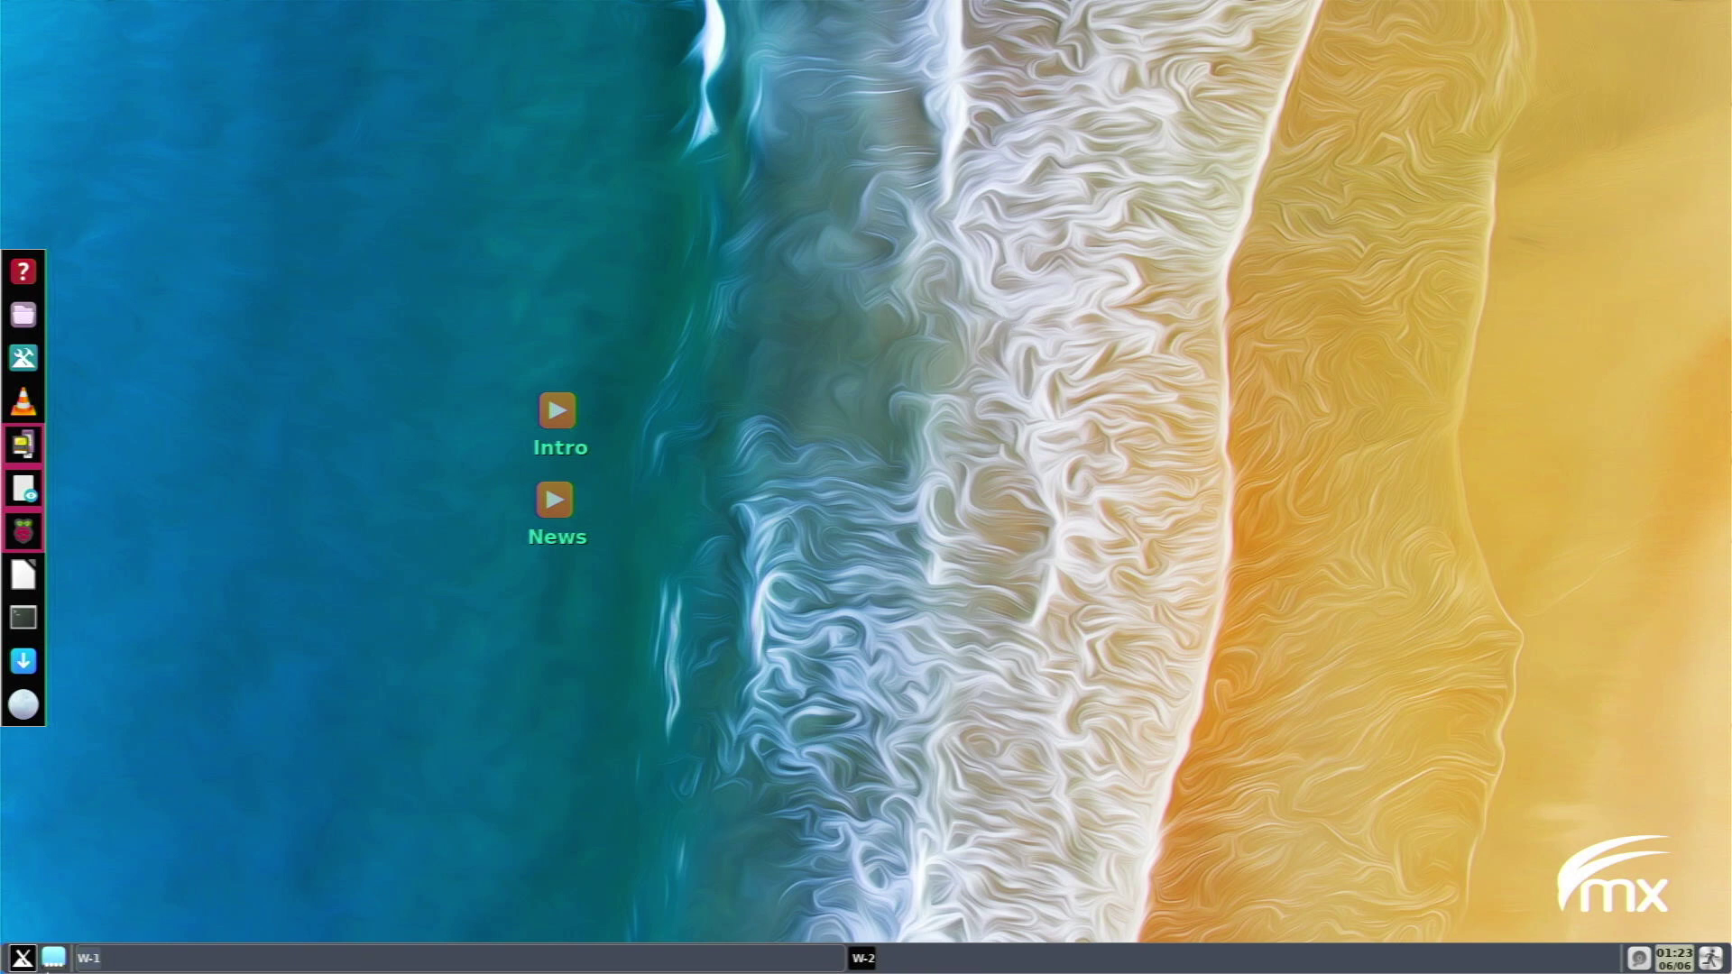
Launch Screenshot from the Accessories list and take an active-window capture.
click(23, 958)
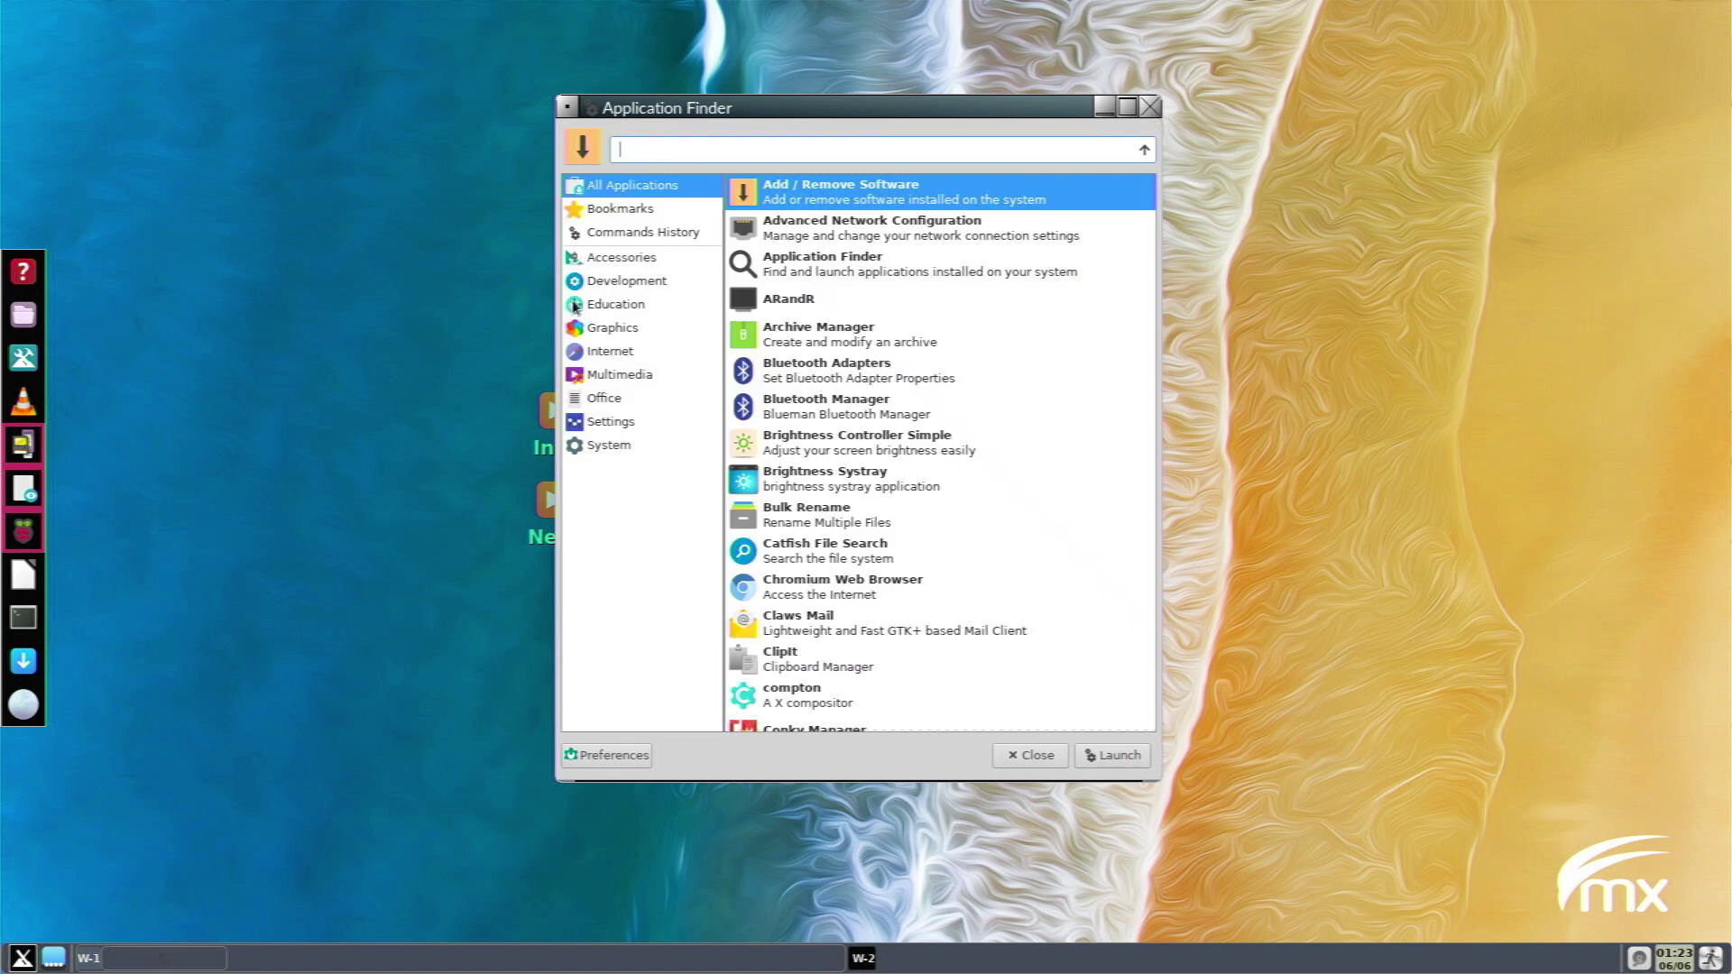
click(643, 265)
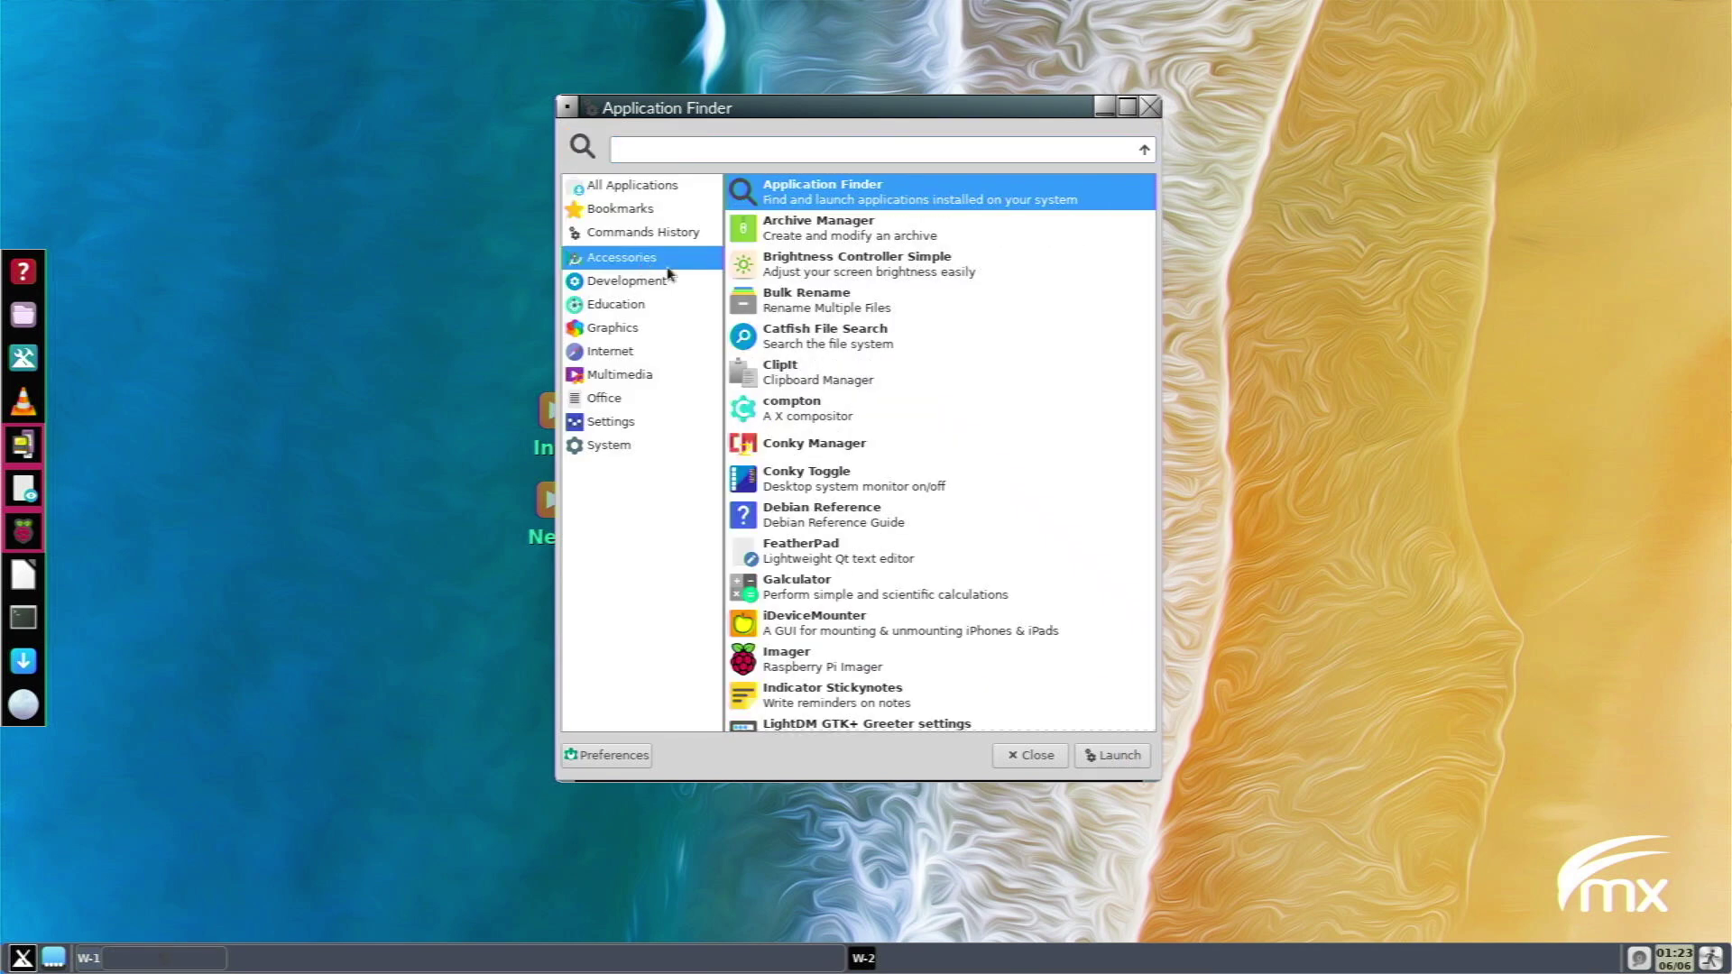
scroll(920, 468, down, 5)
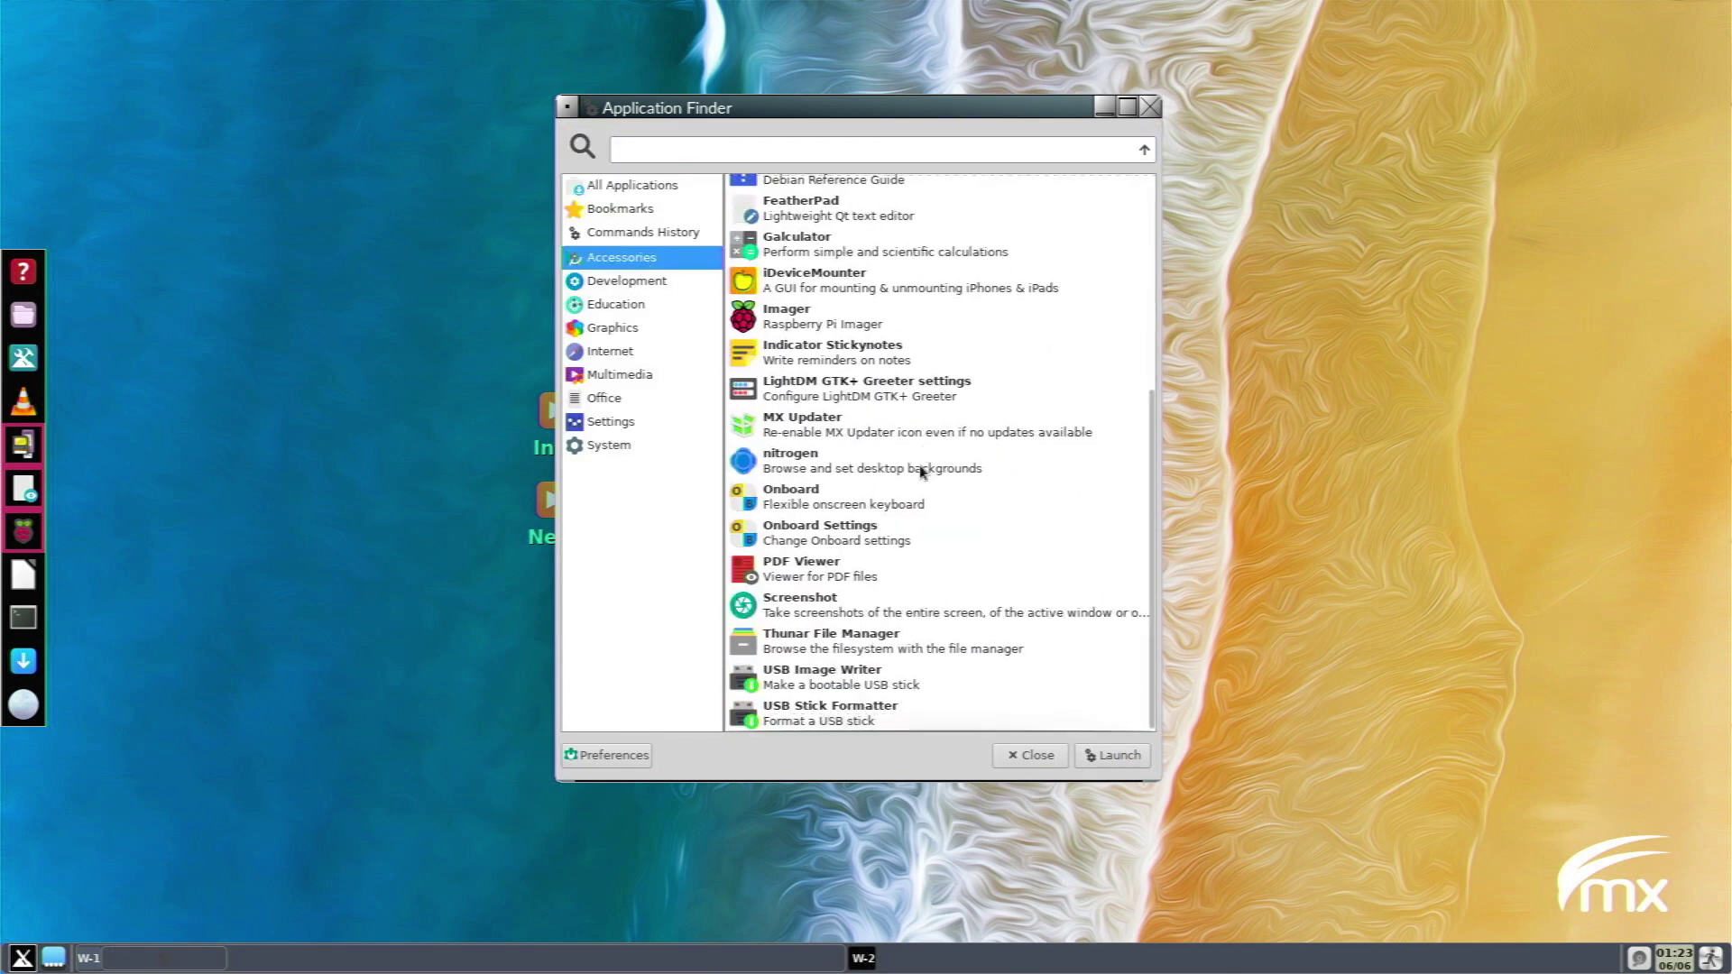
click(875, 603)
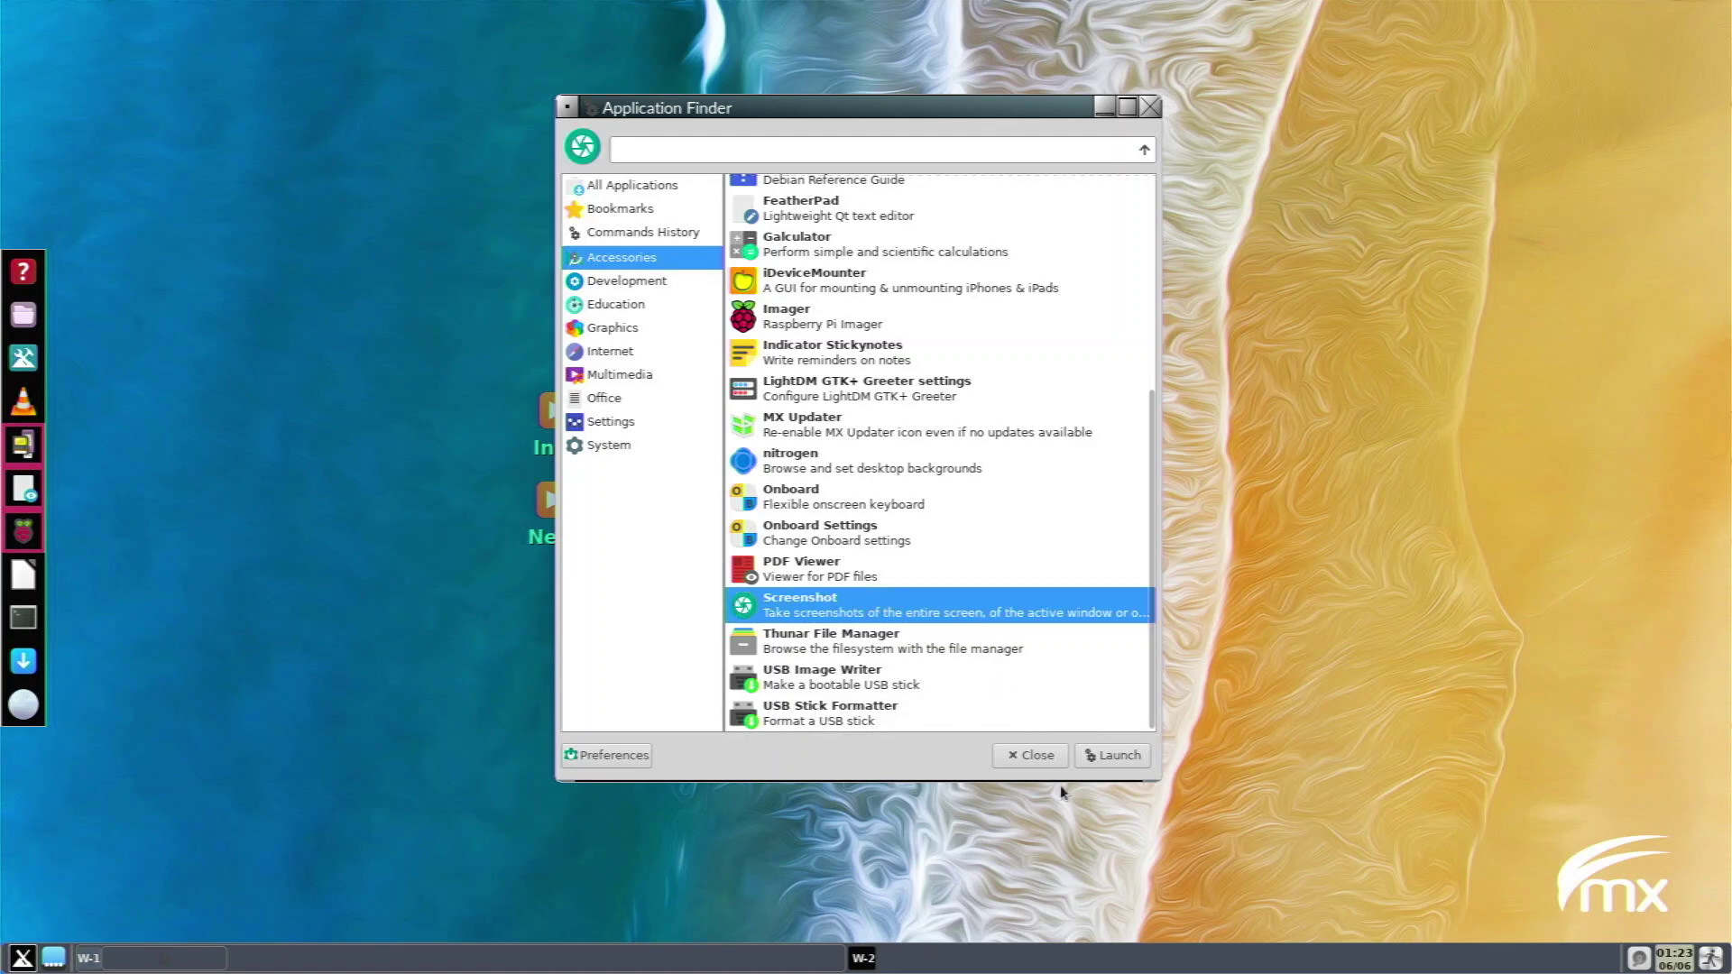
click(1101, 755)
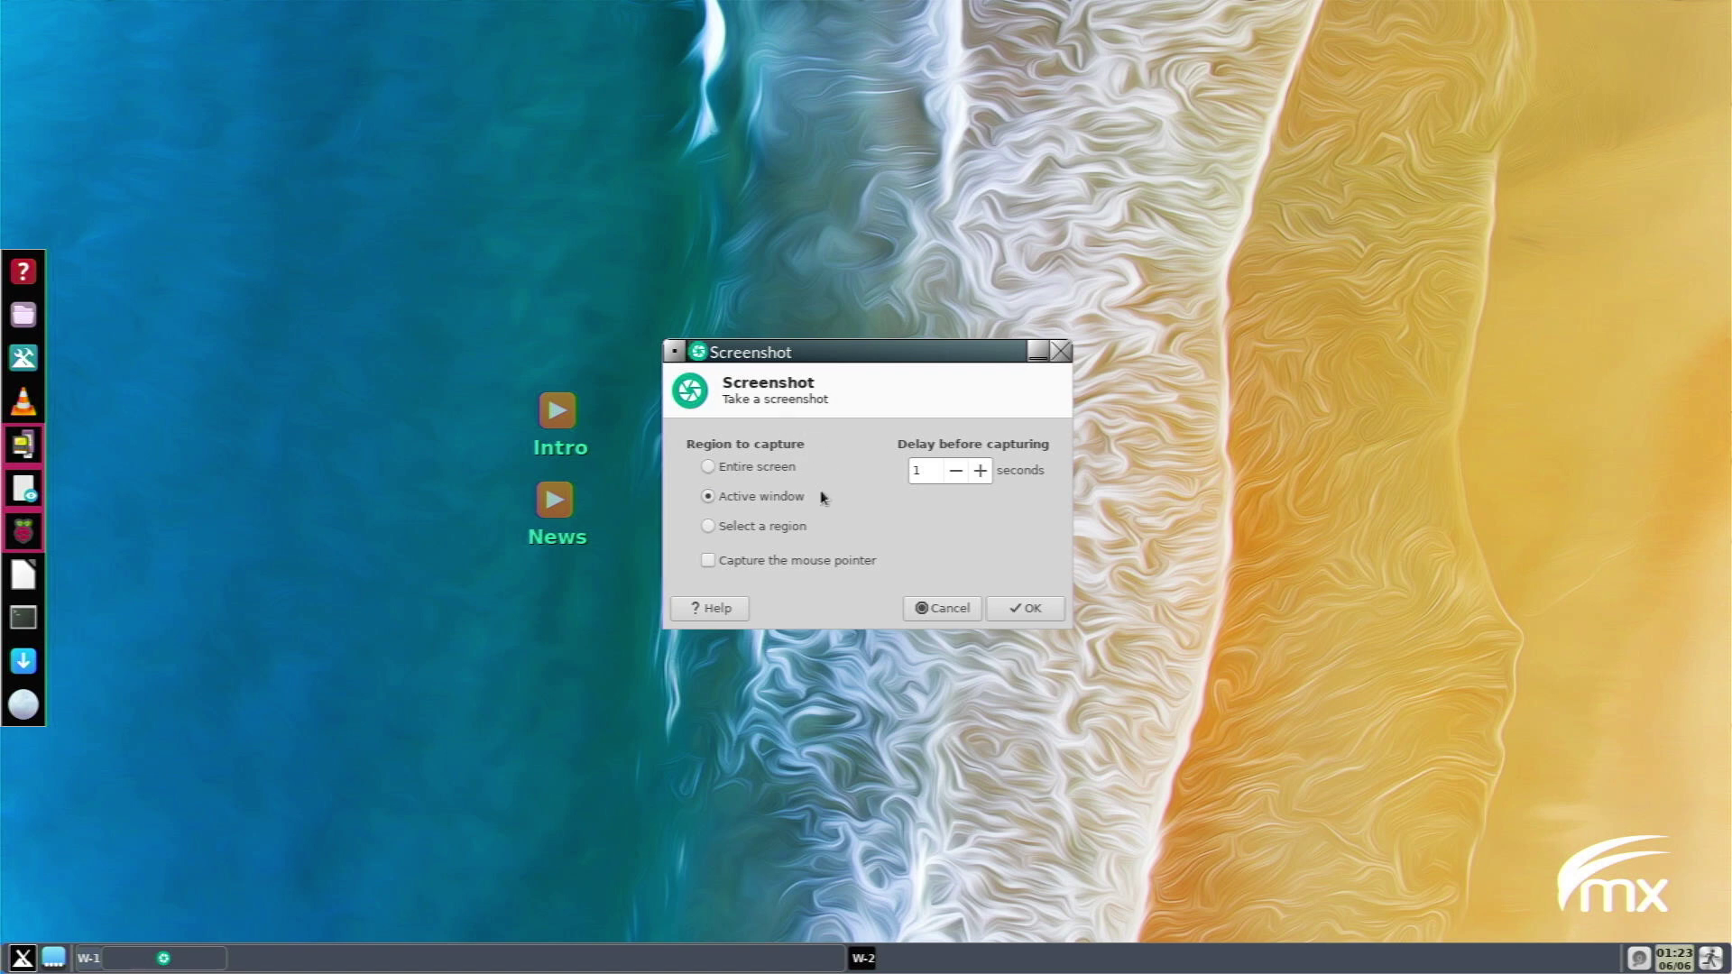
click(711, 607)
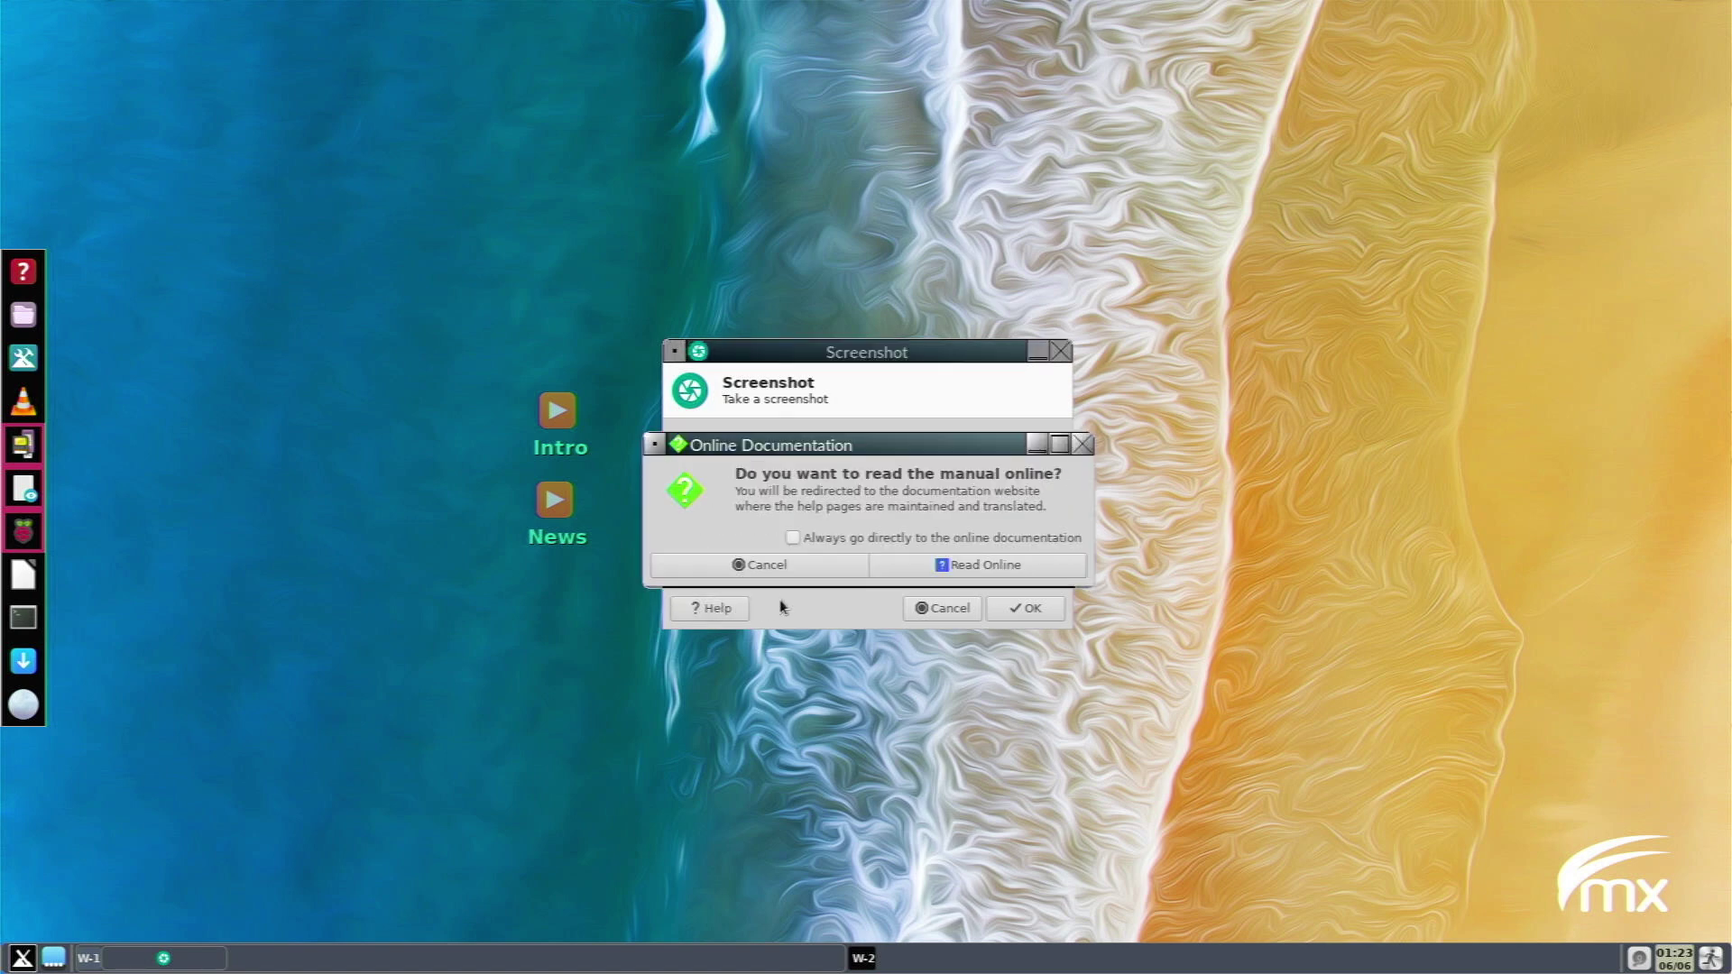
click(829, 570)
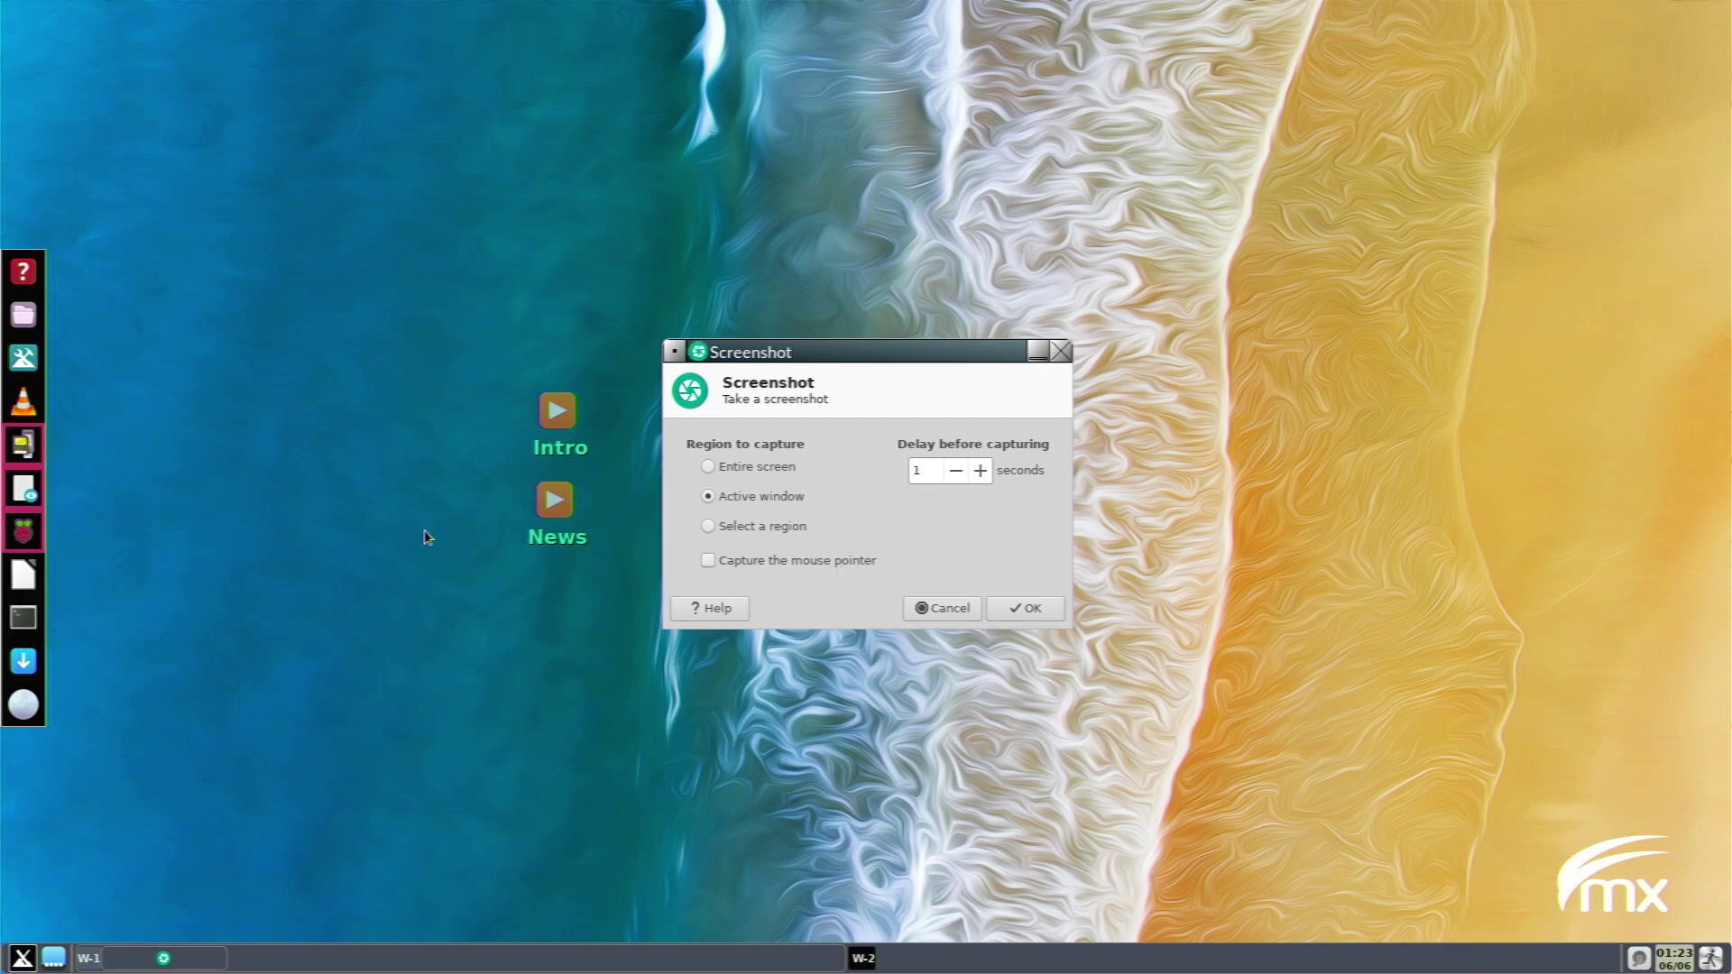
click(861, 508)
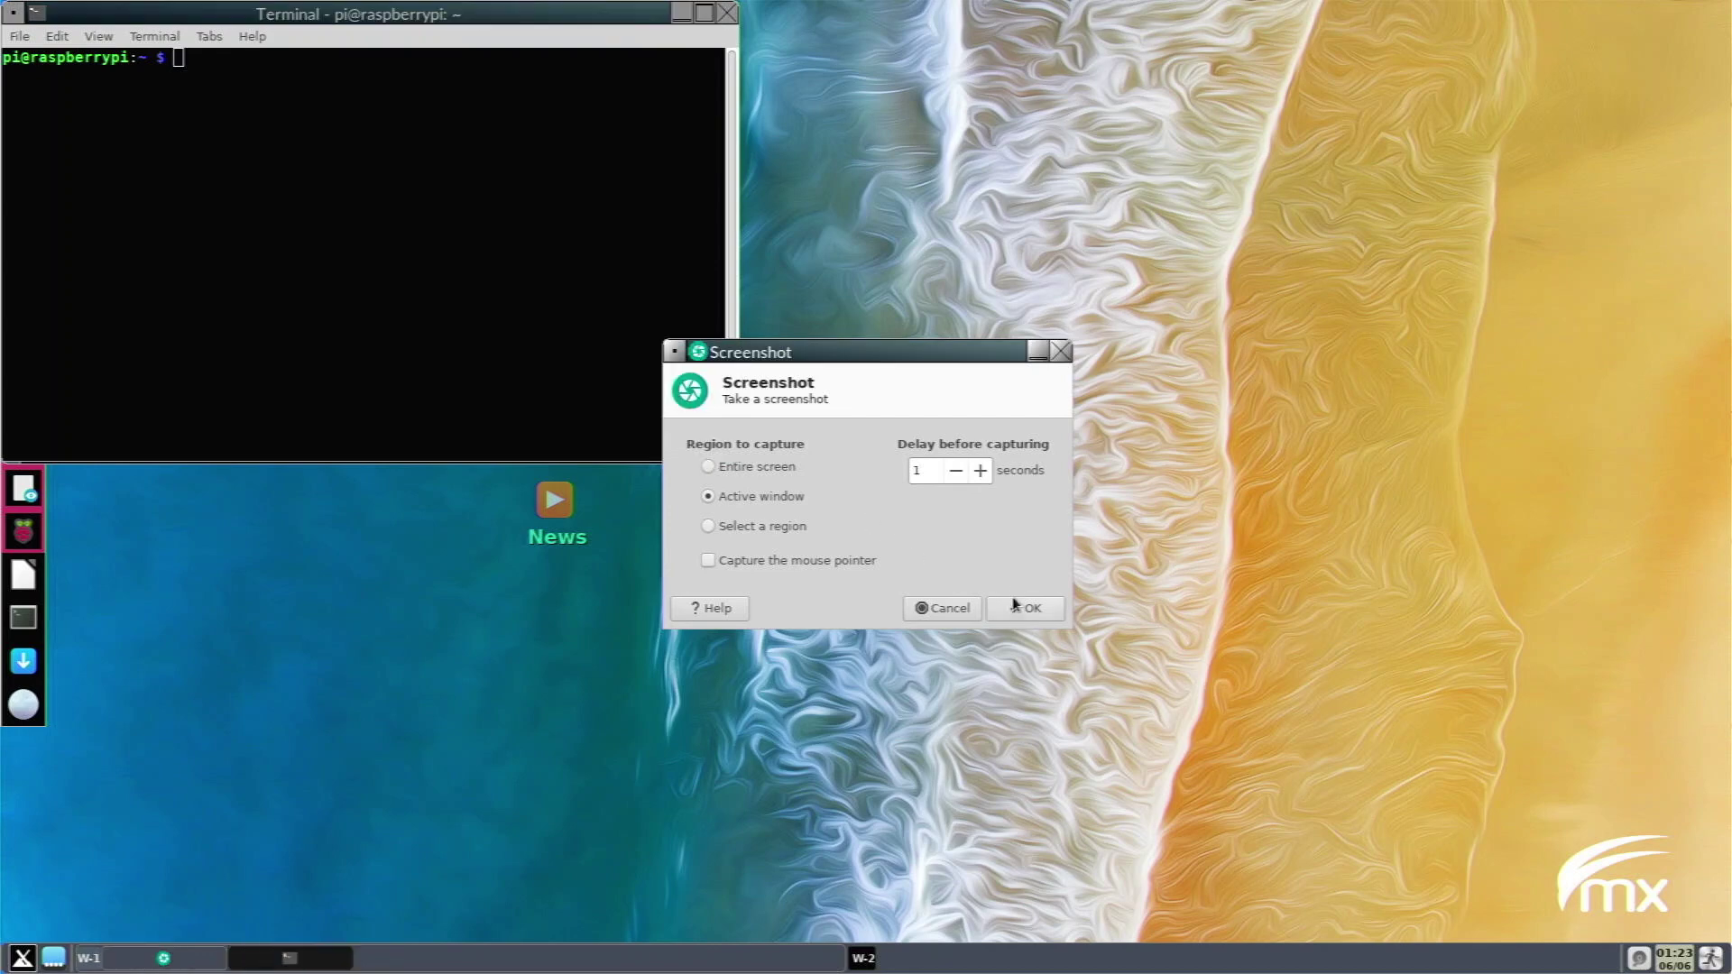
click(1026, 611)
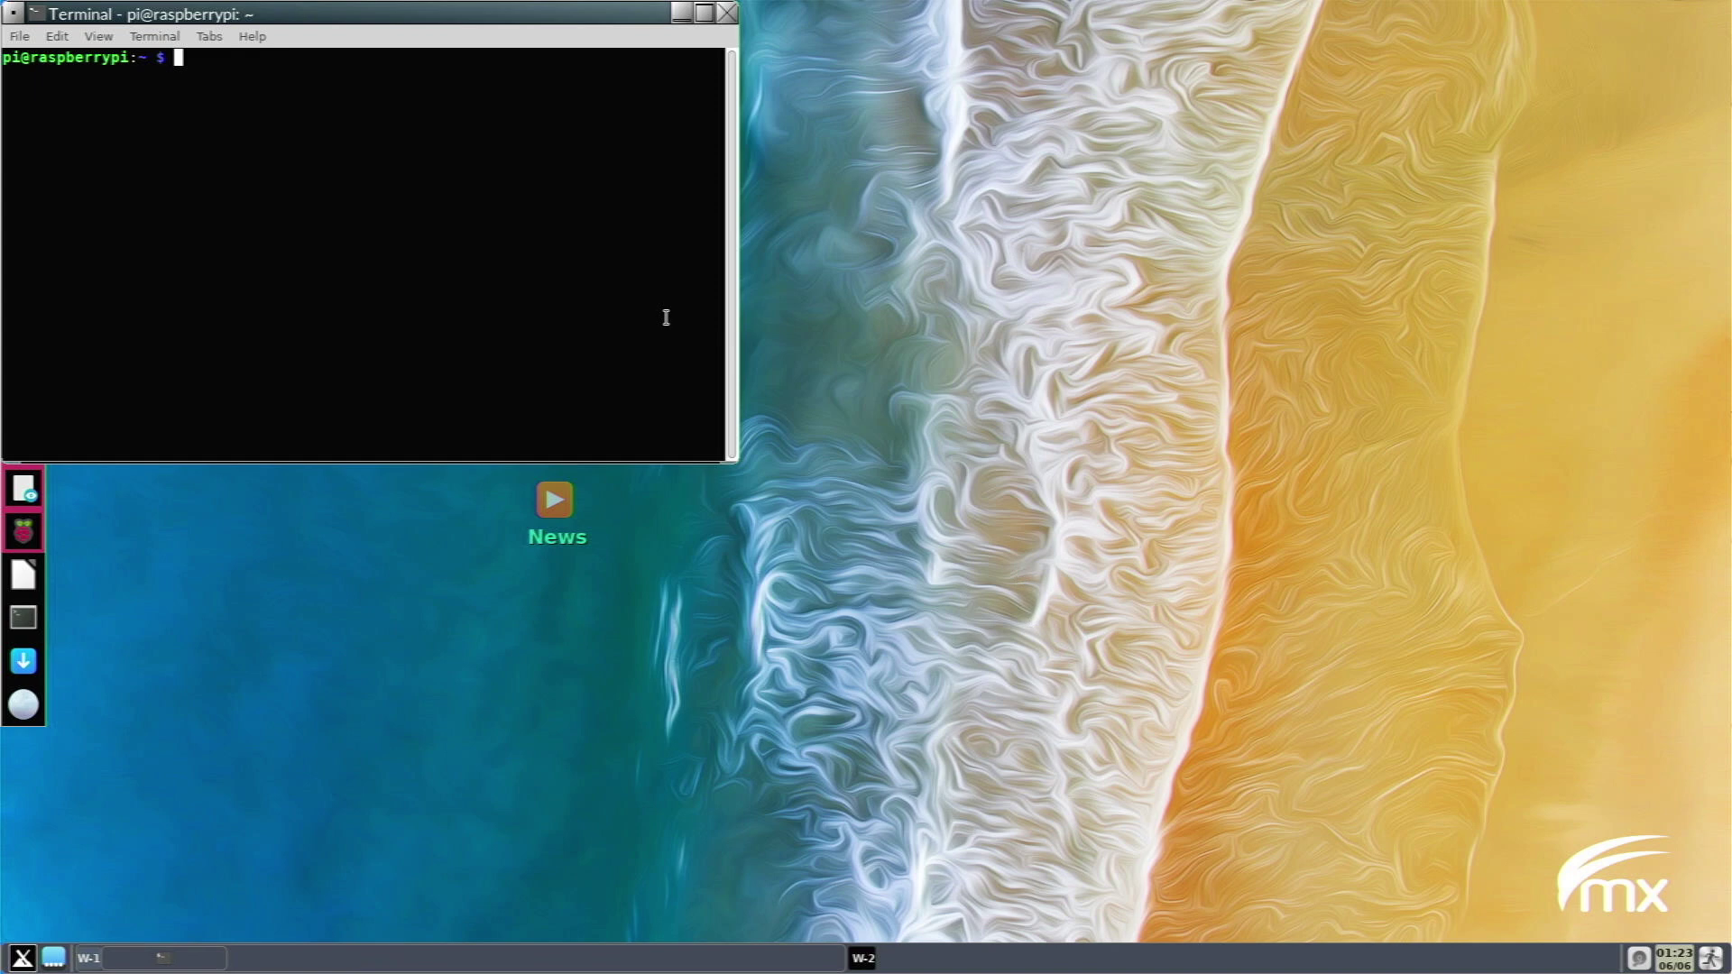
Centre the terminal, capture it with Screenshot found by searching 'scre', then close the terminal.
drag(430, 7, 815, 191)
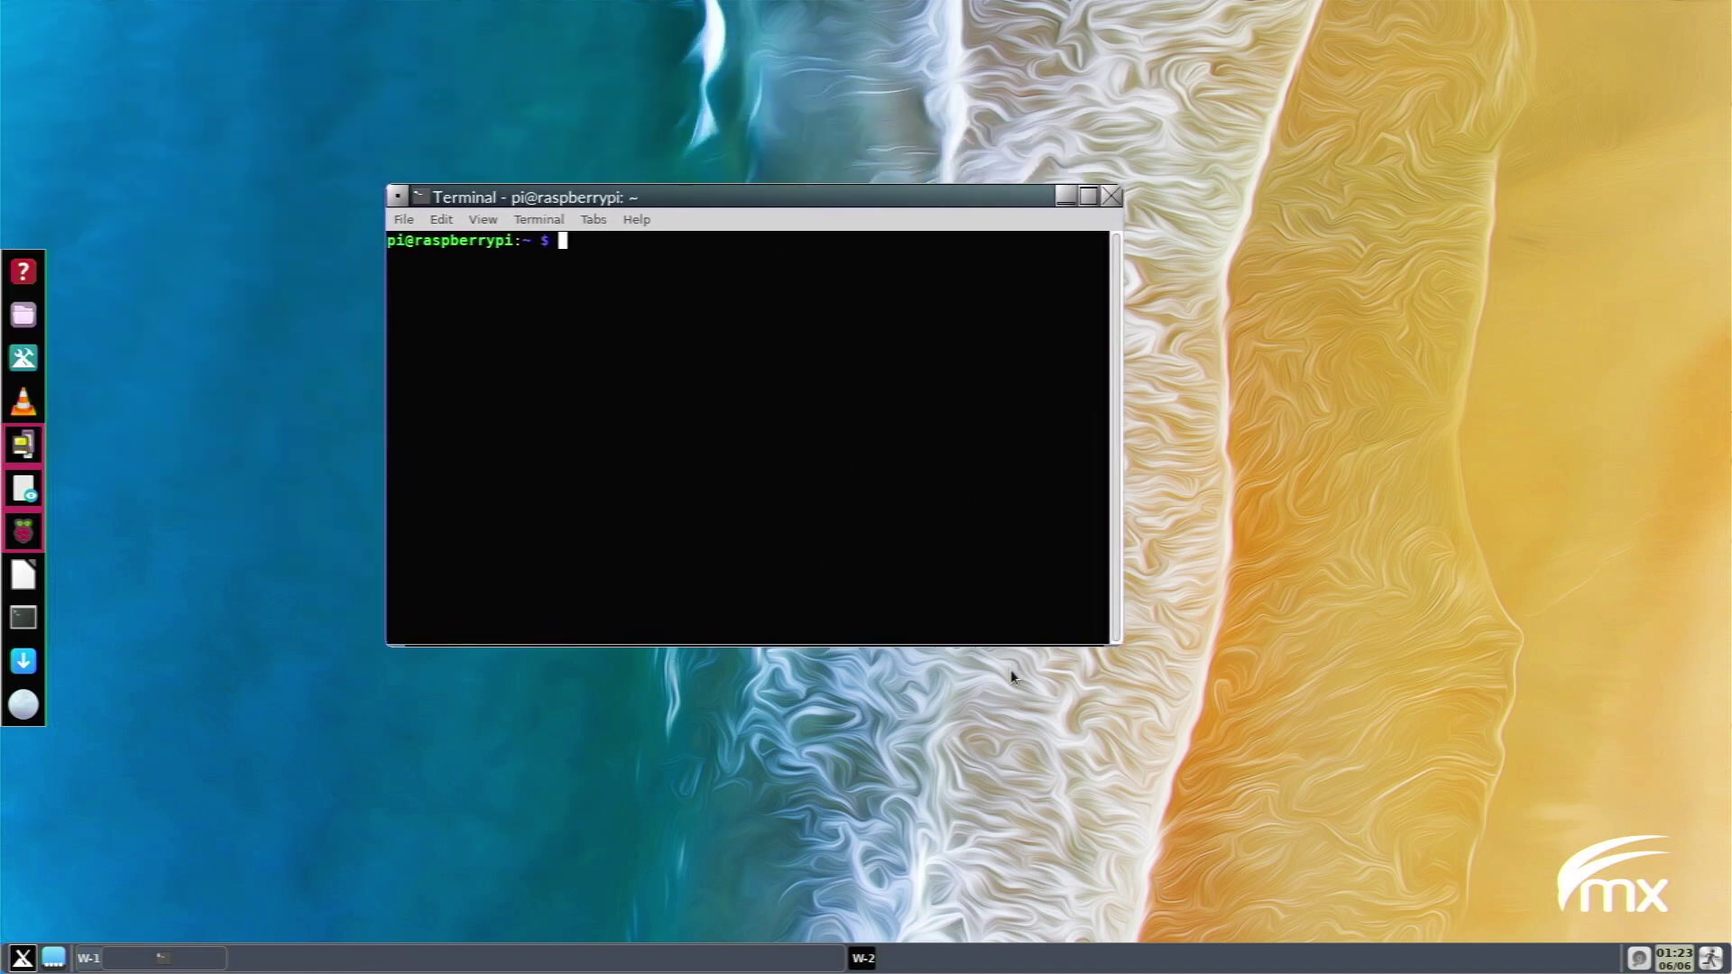
click(23, 958)
text(s)
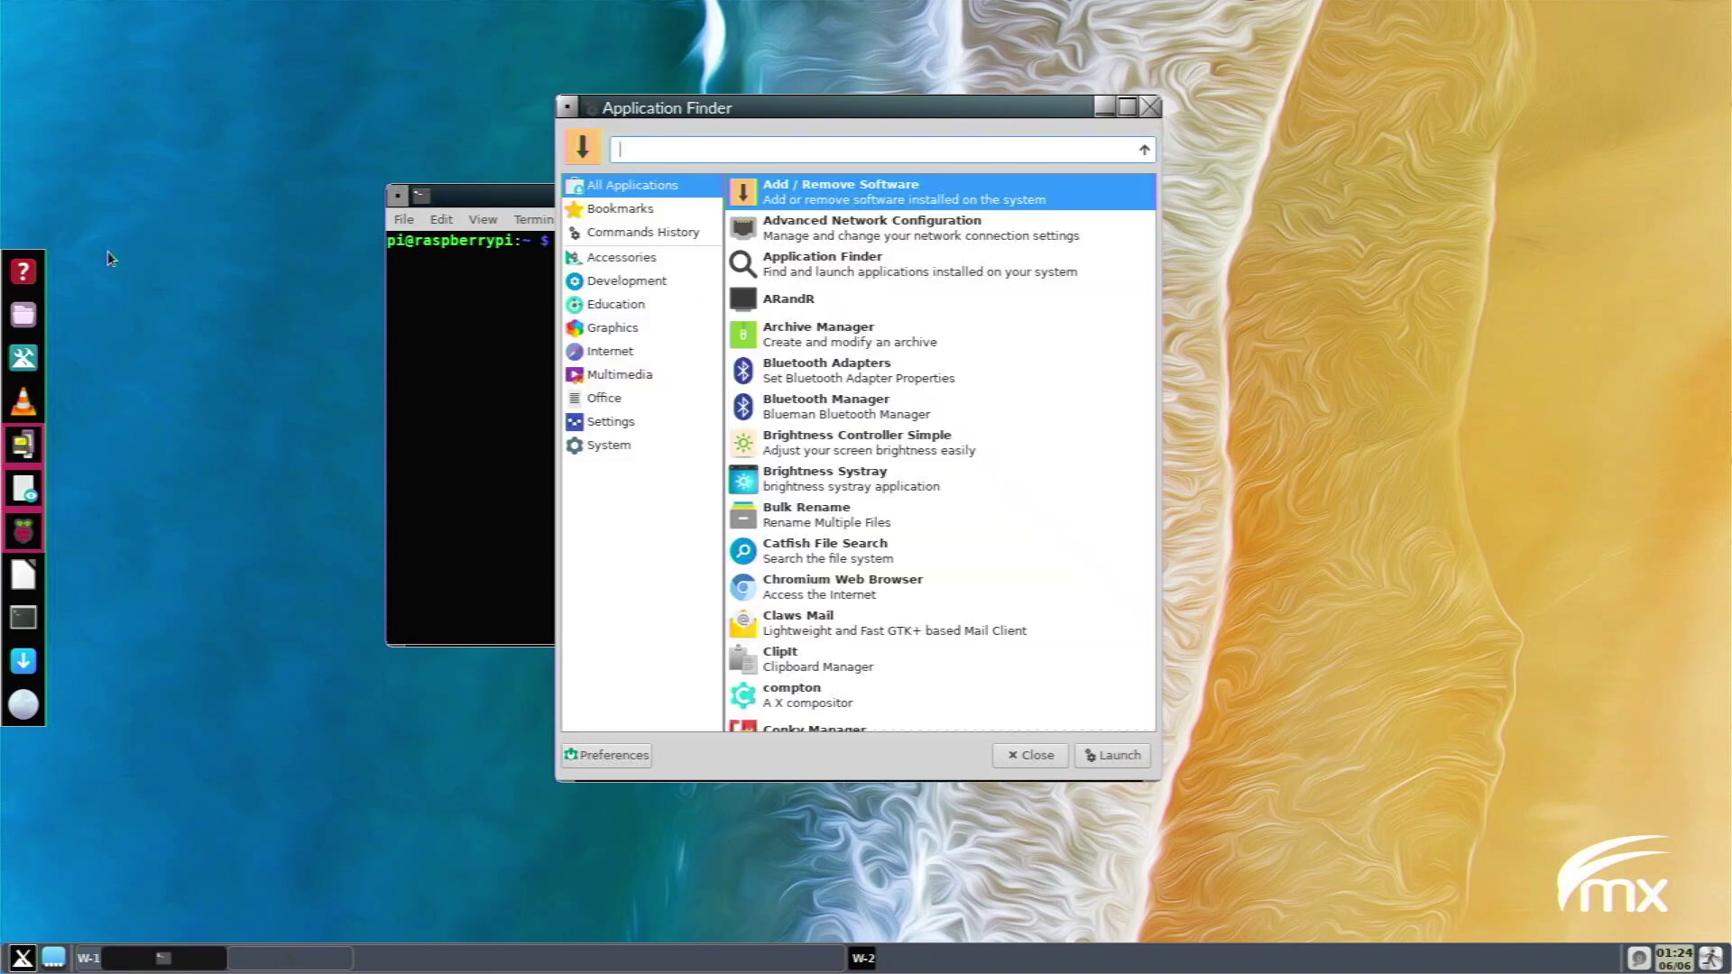
text(cre)
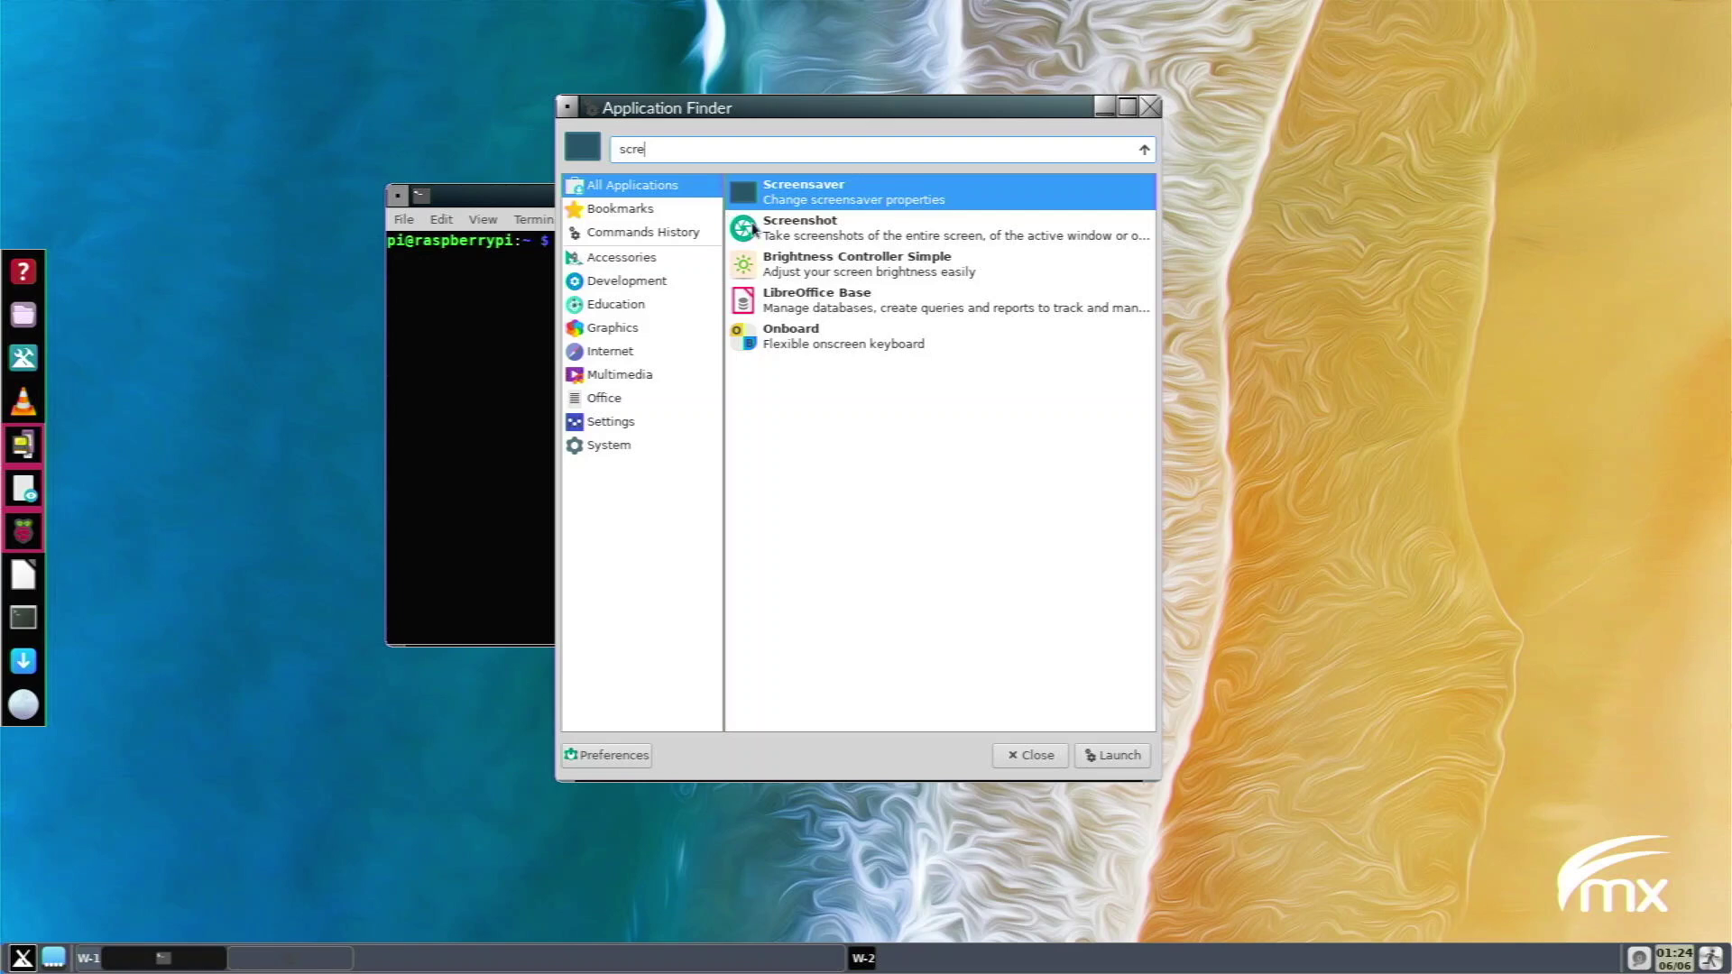
double_click(798, 242)
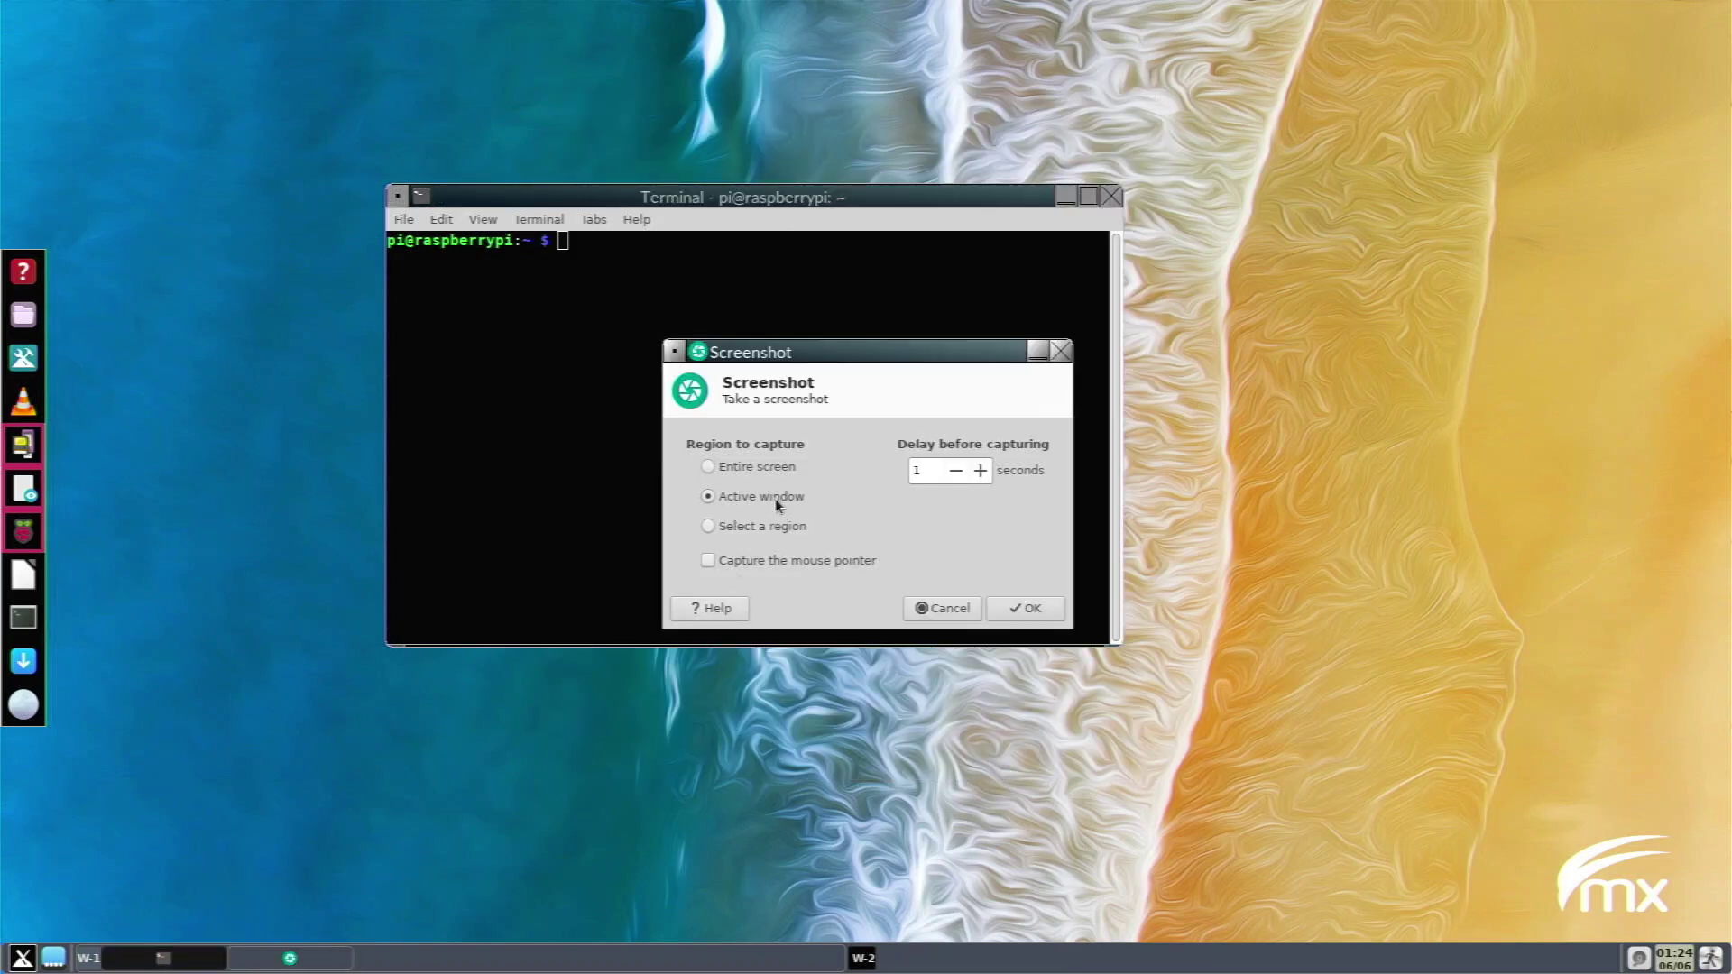
click(1036, 607)
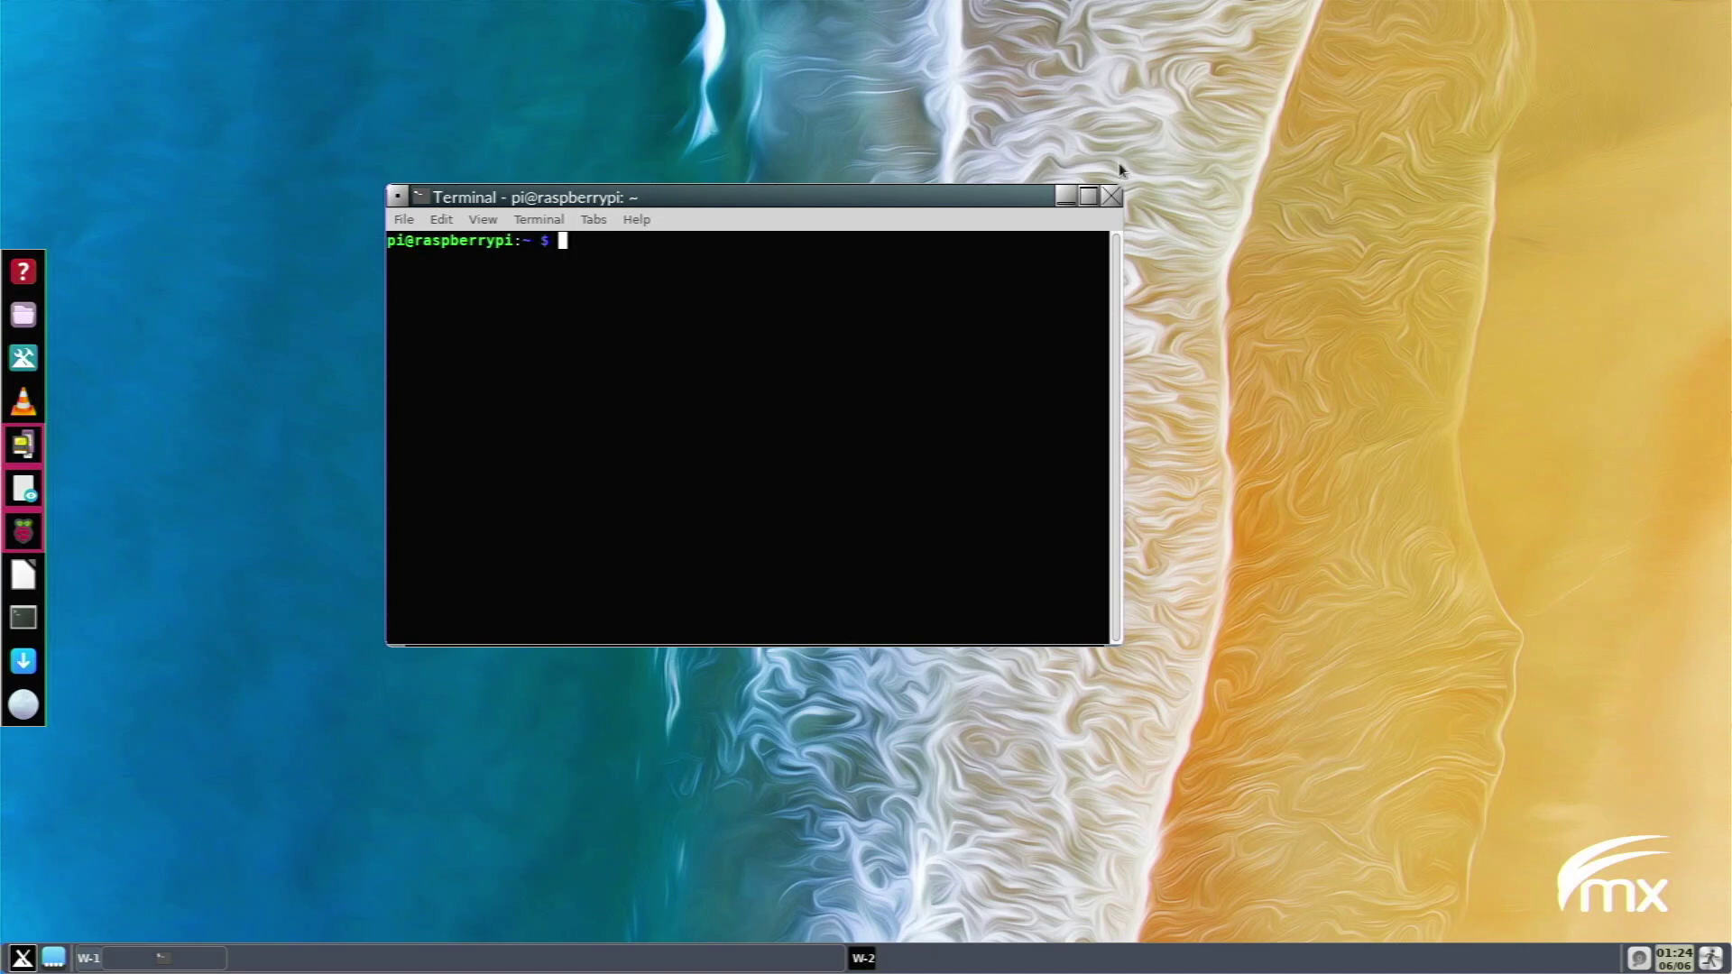
click(1112, 204)
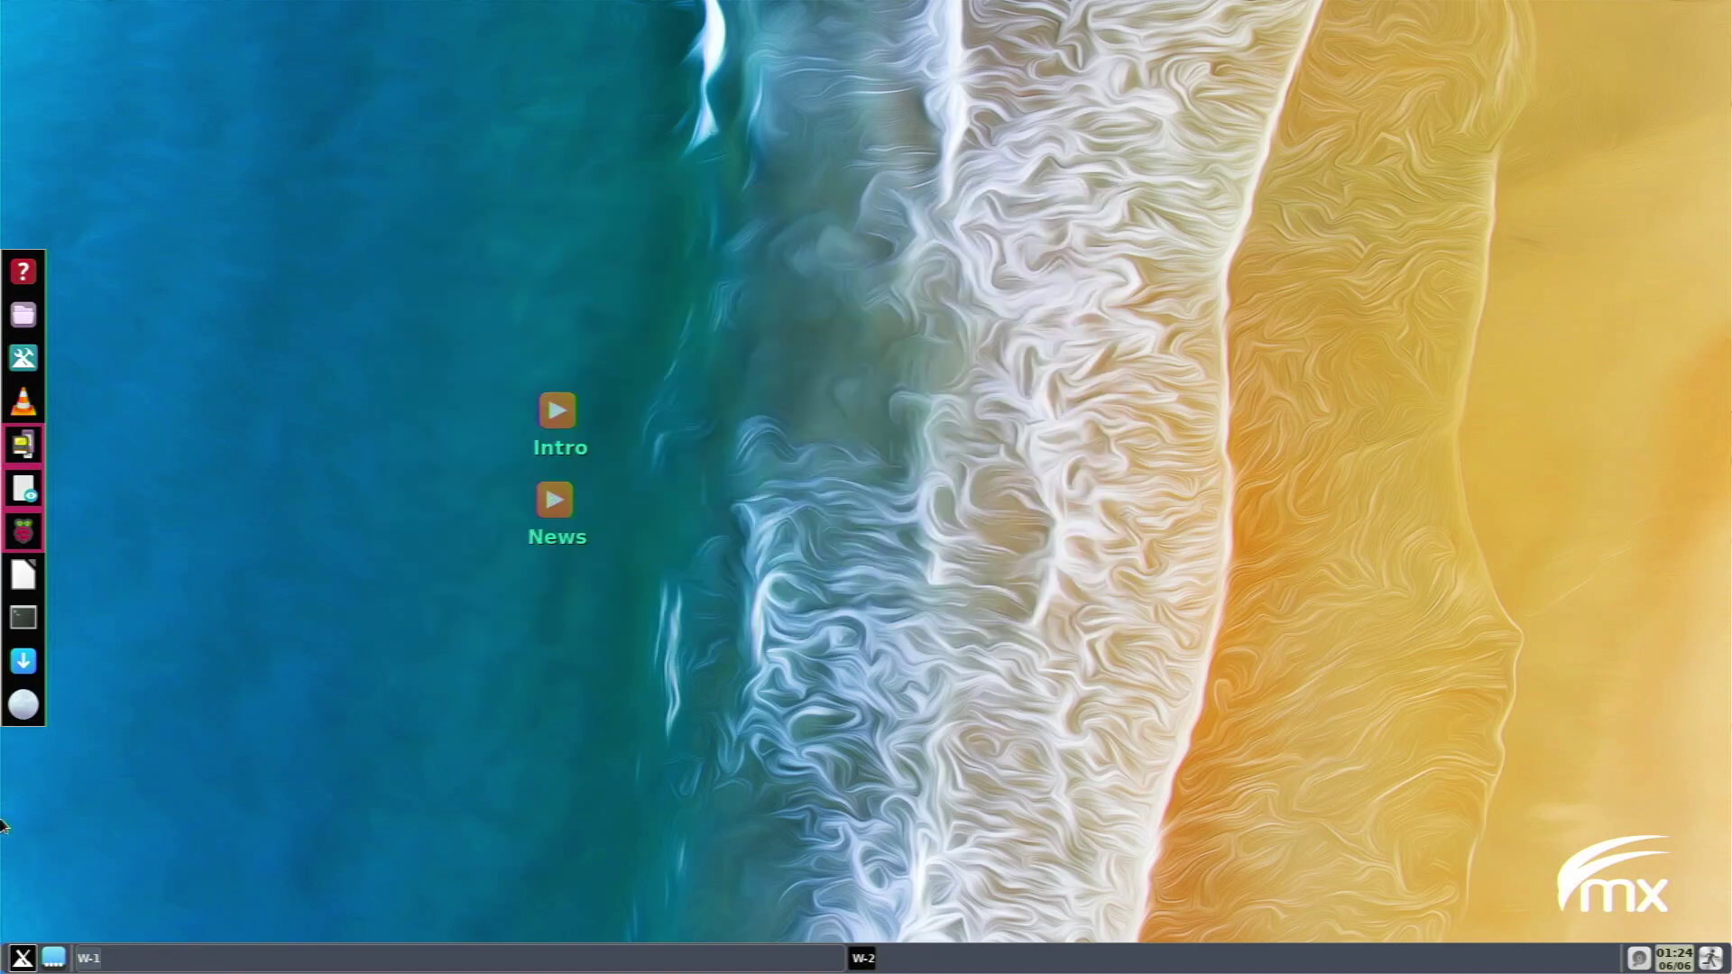
Launch USB Image Writer from the Accessories list and close it again.
click(22, 958)
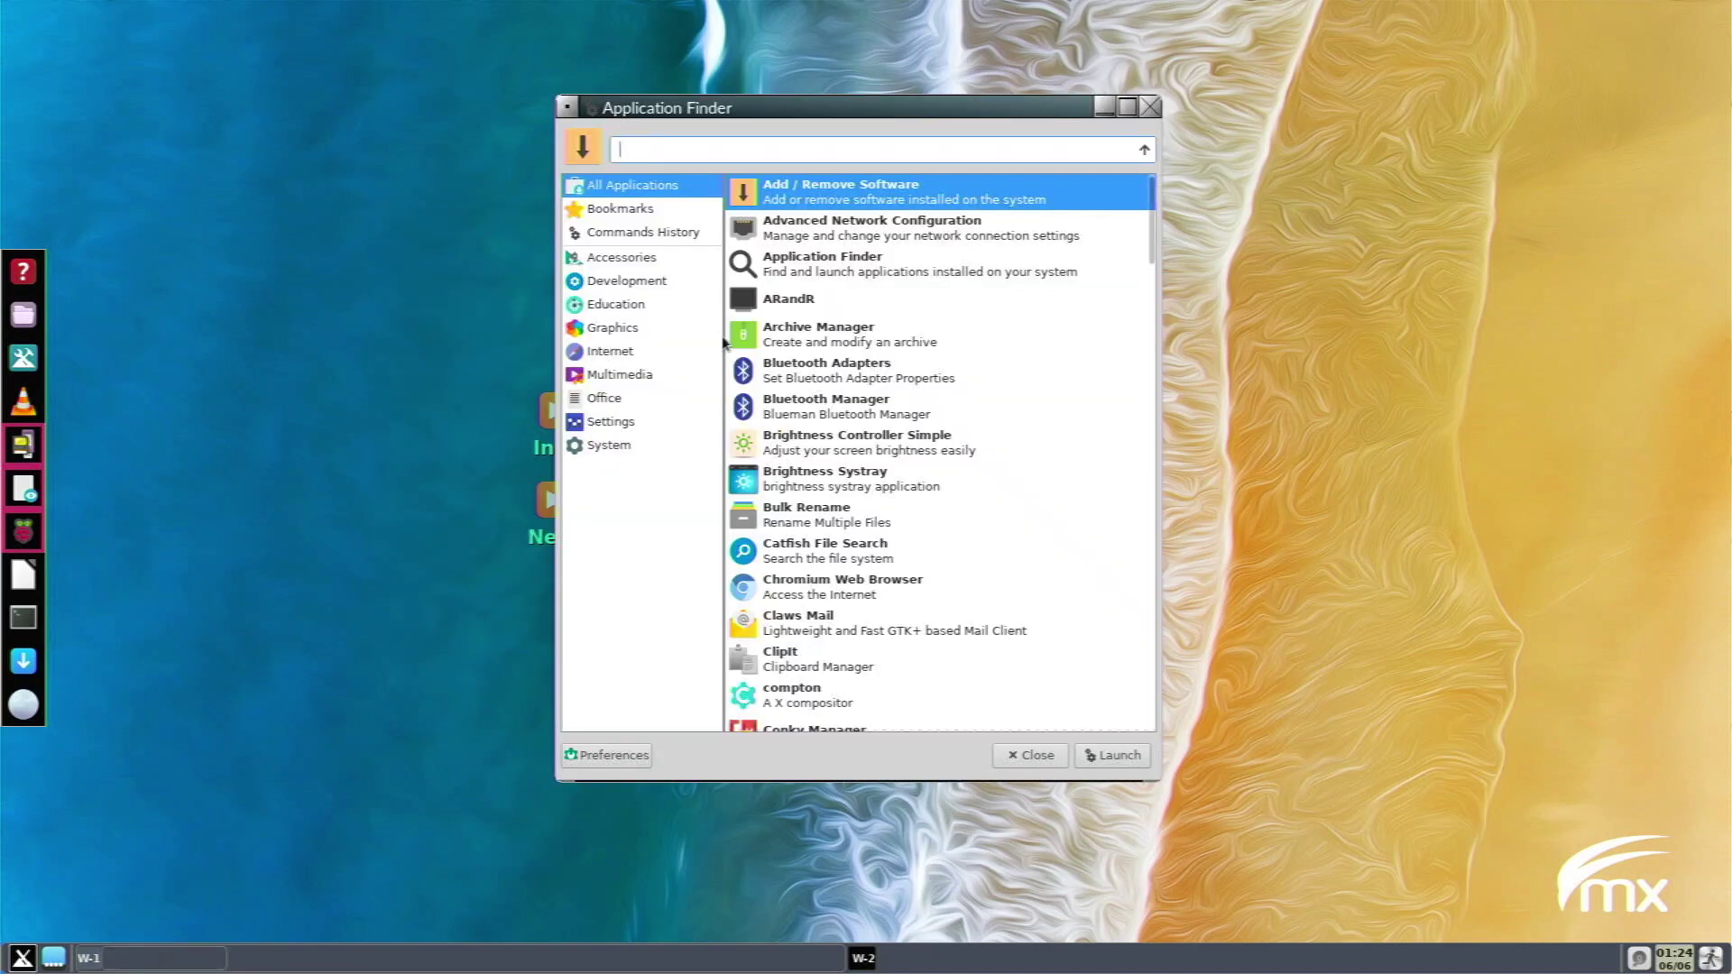
click(657, 279)
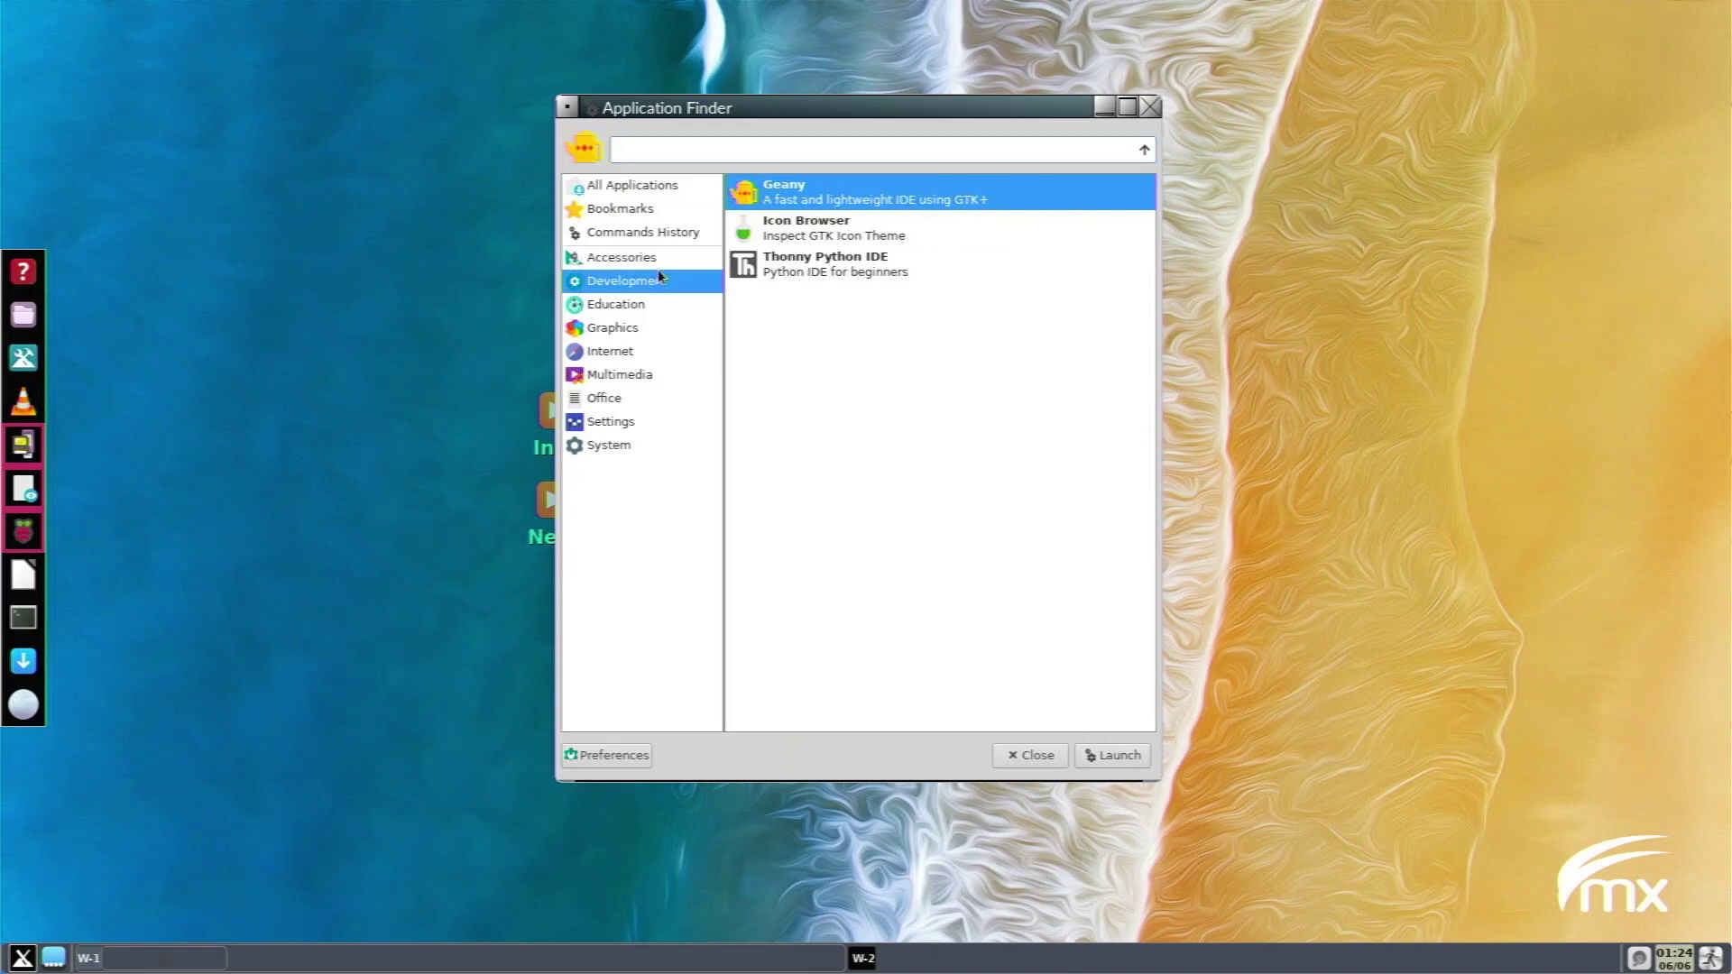
click(657, 258)
scroll(933, 622, down, 5)
click(933, 623)
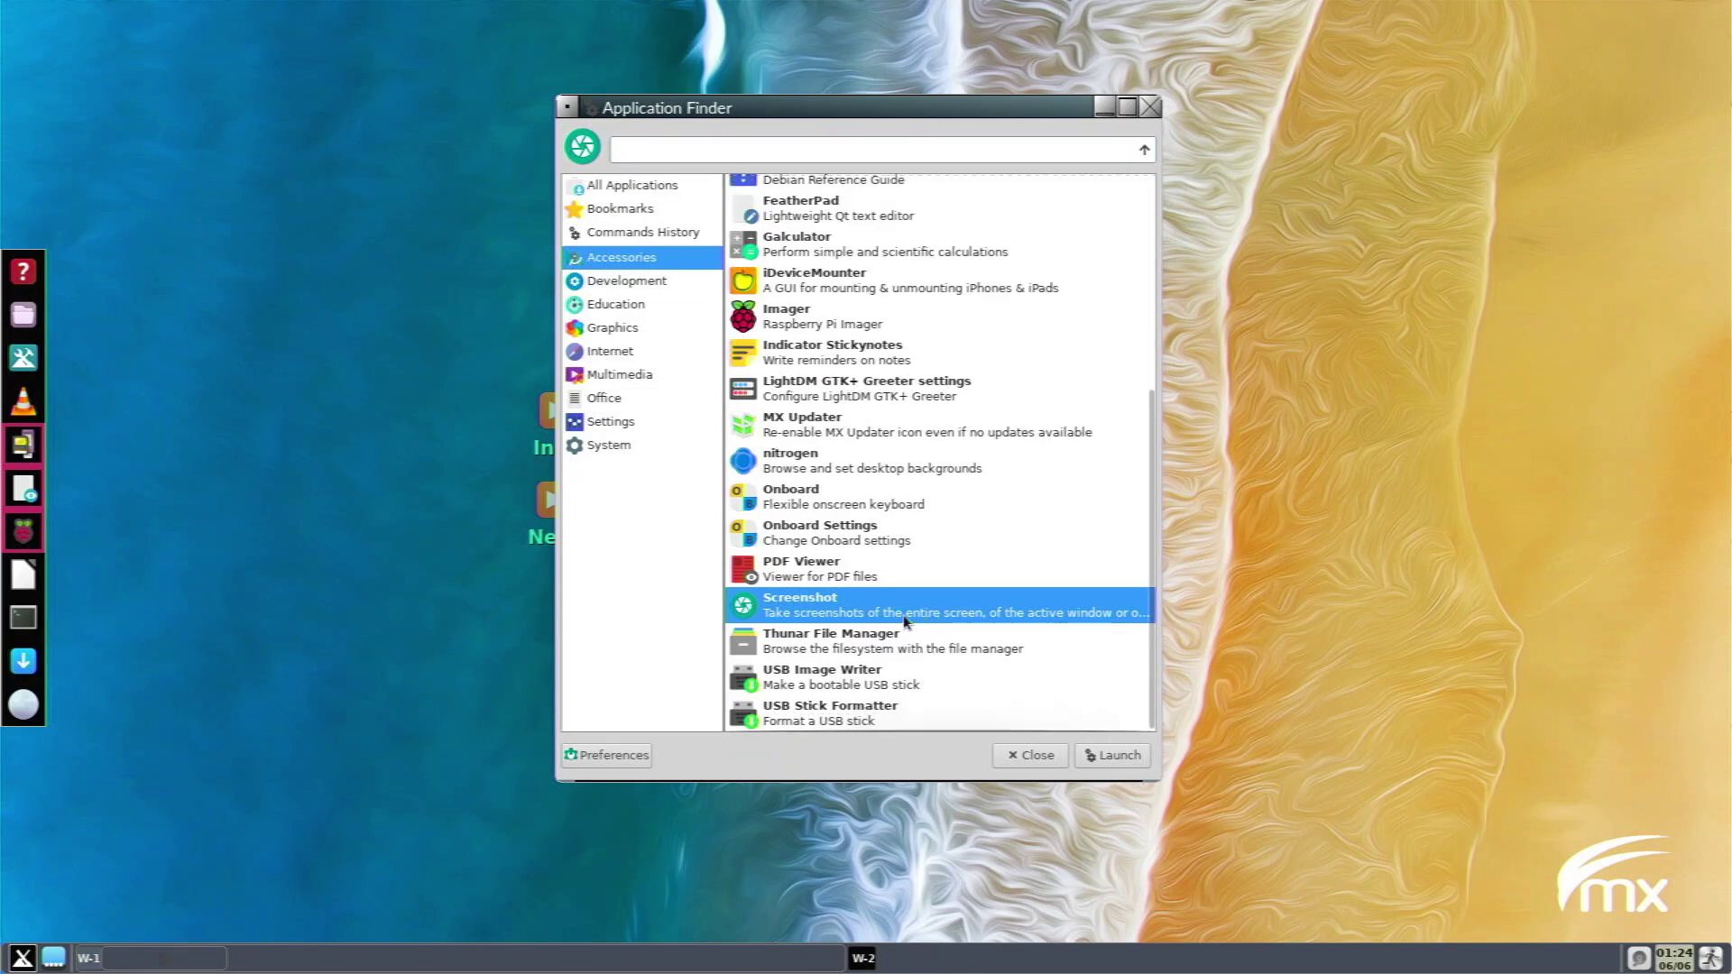
click(879, 672)
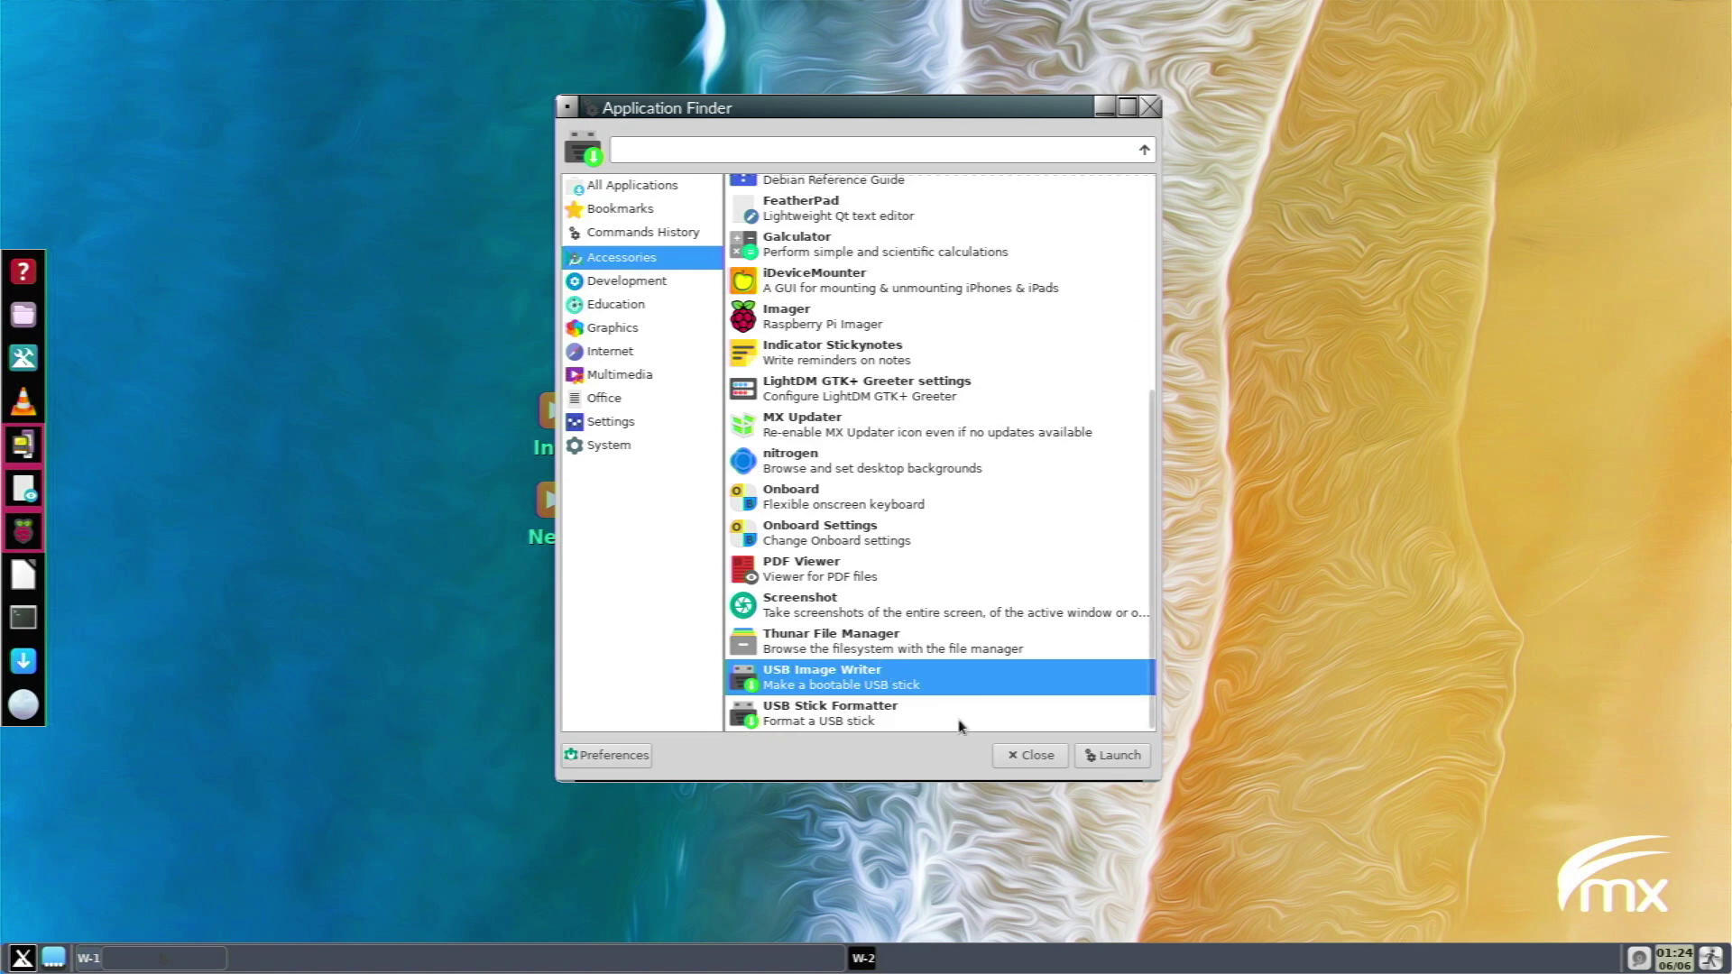
click(1124, 758)
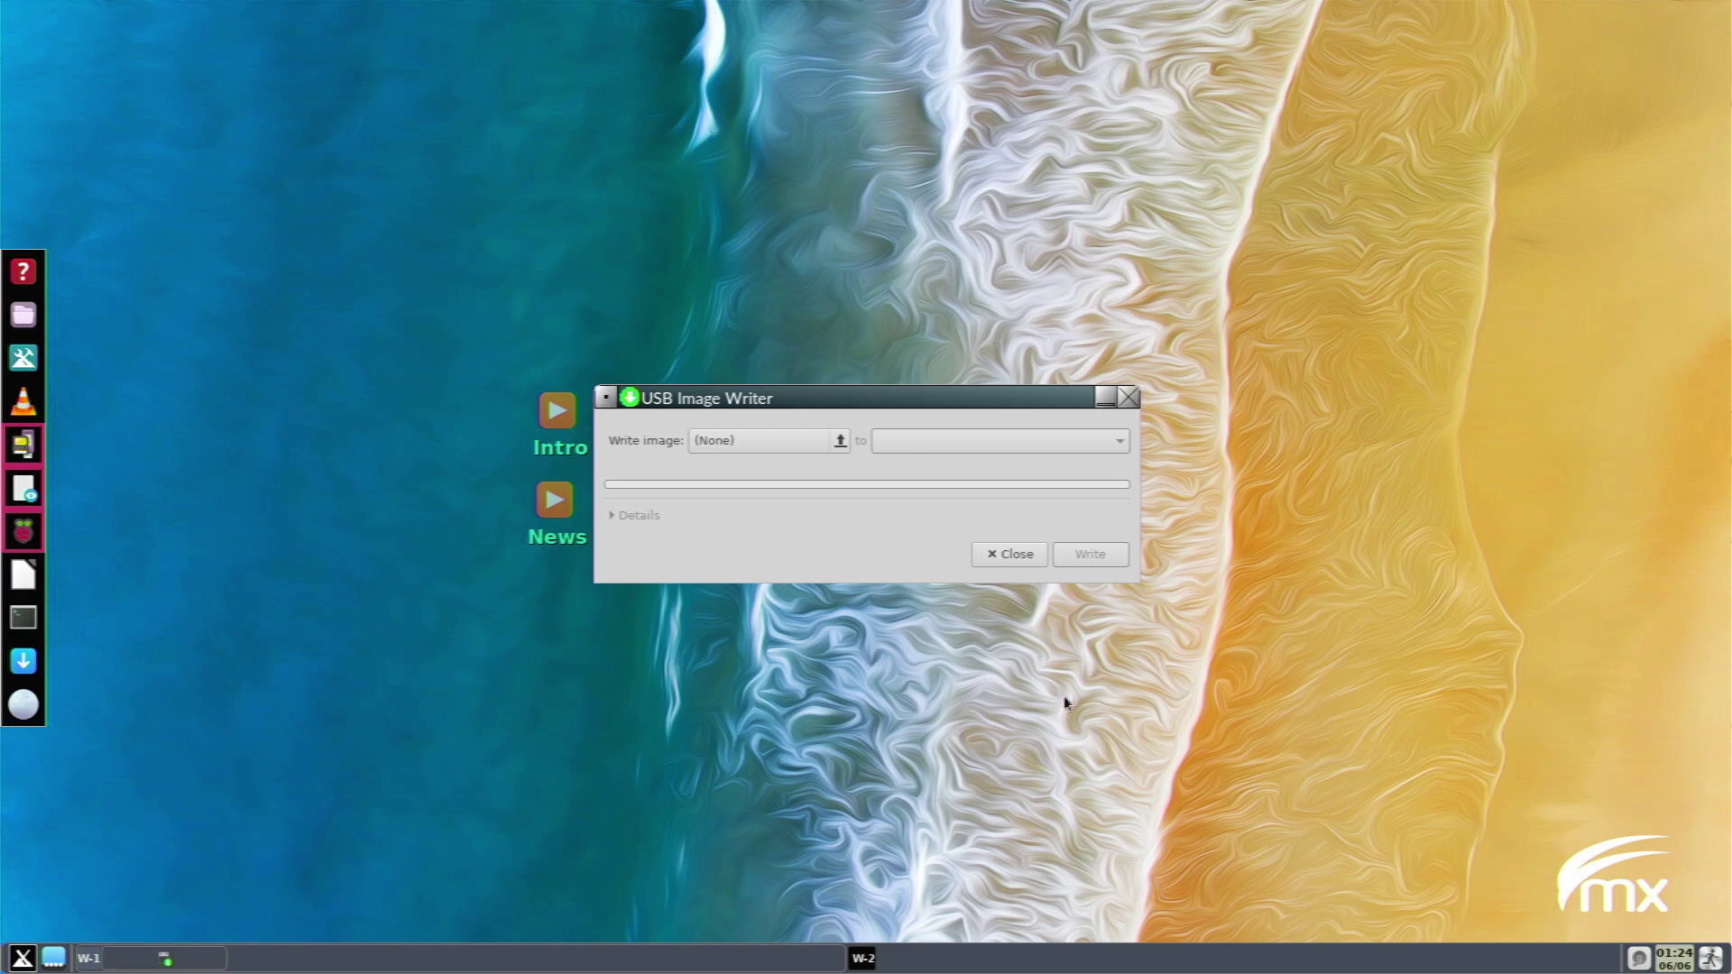
click(1033, 561)
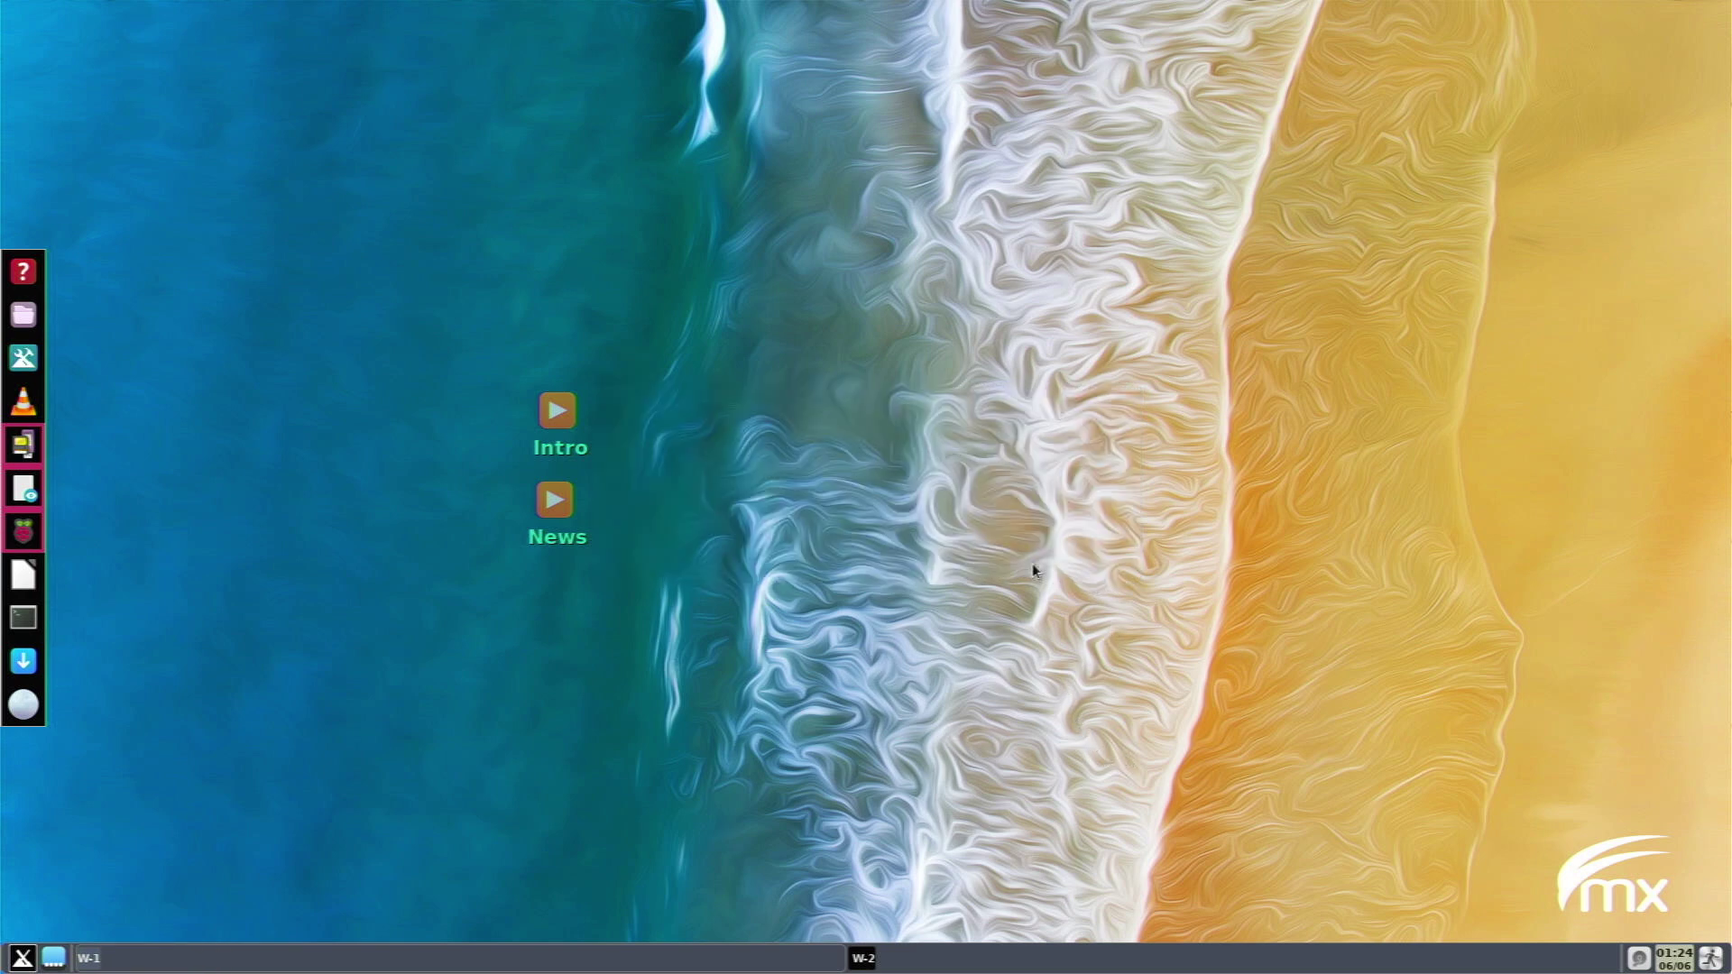
Open the Tint2 panel themes chooser and close it.
click(22, 958)
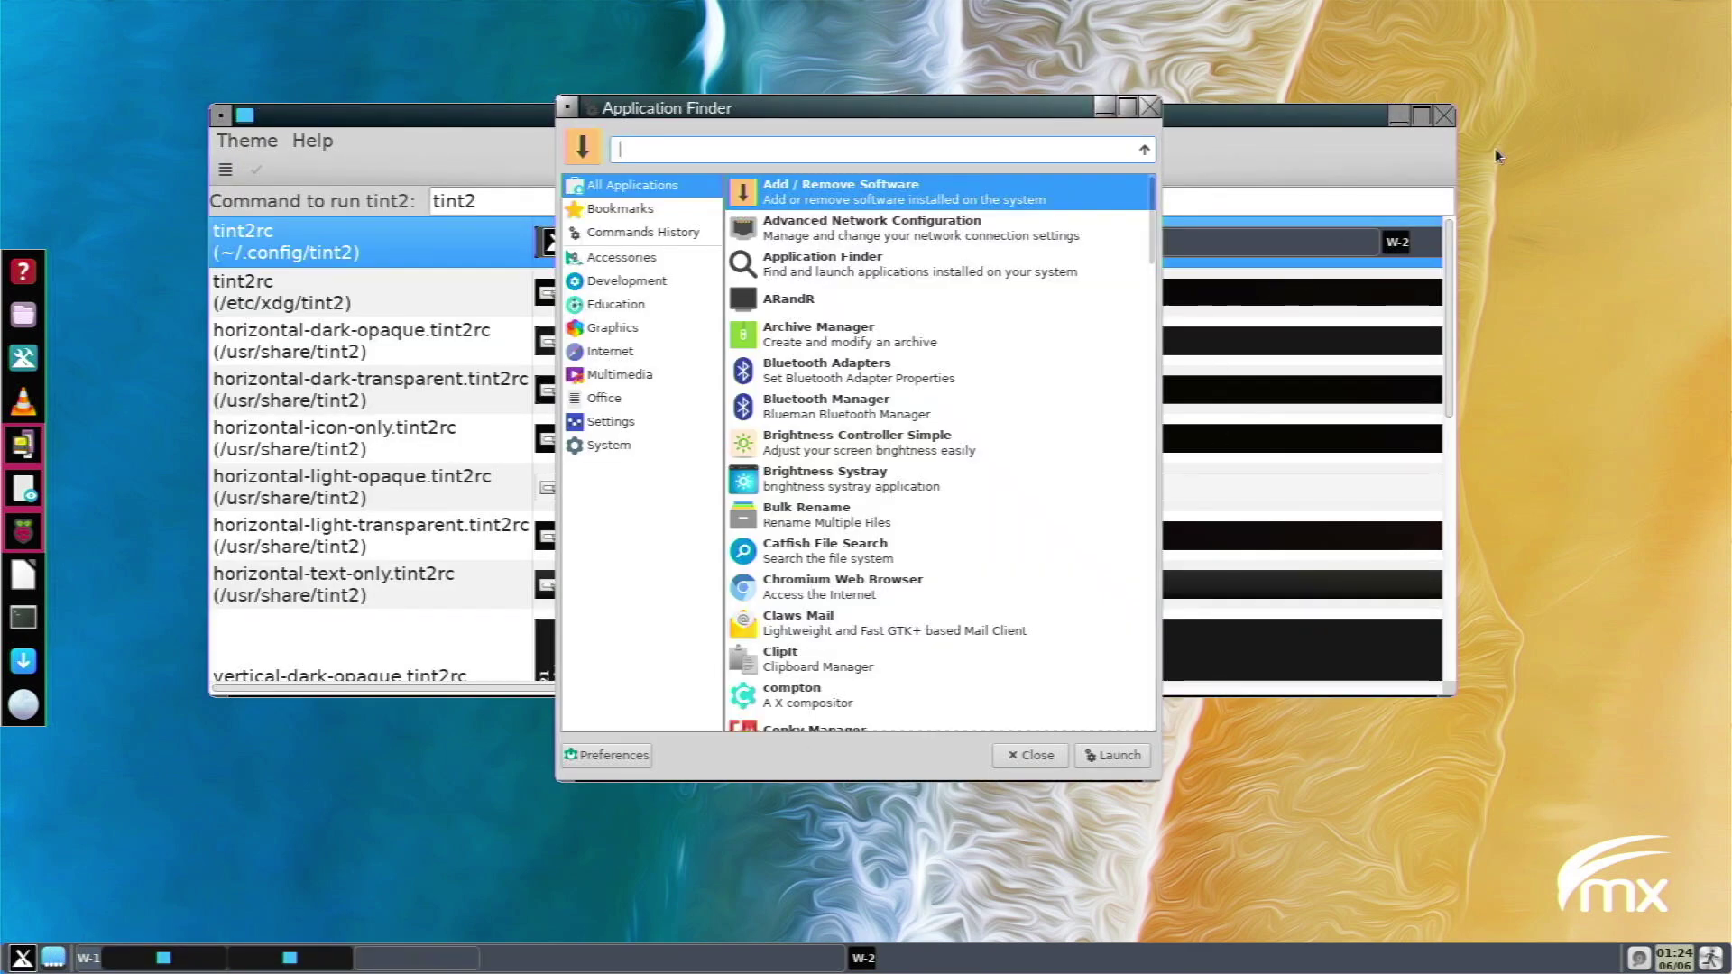
click(1446, 118)
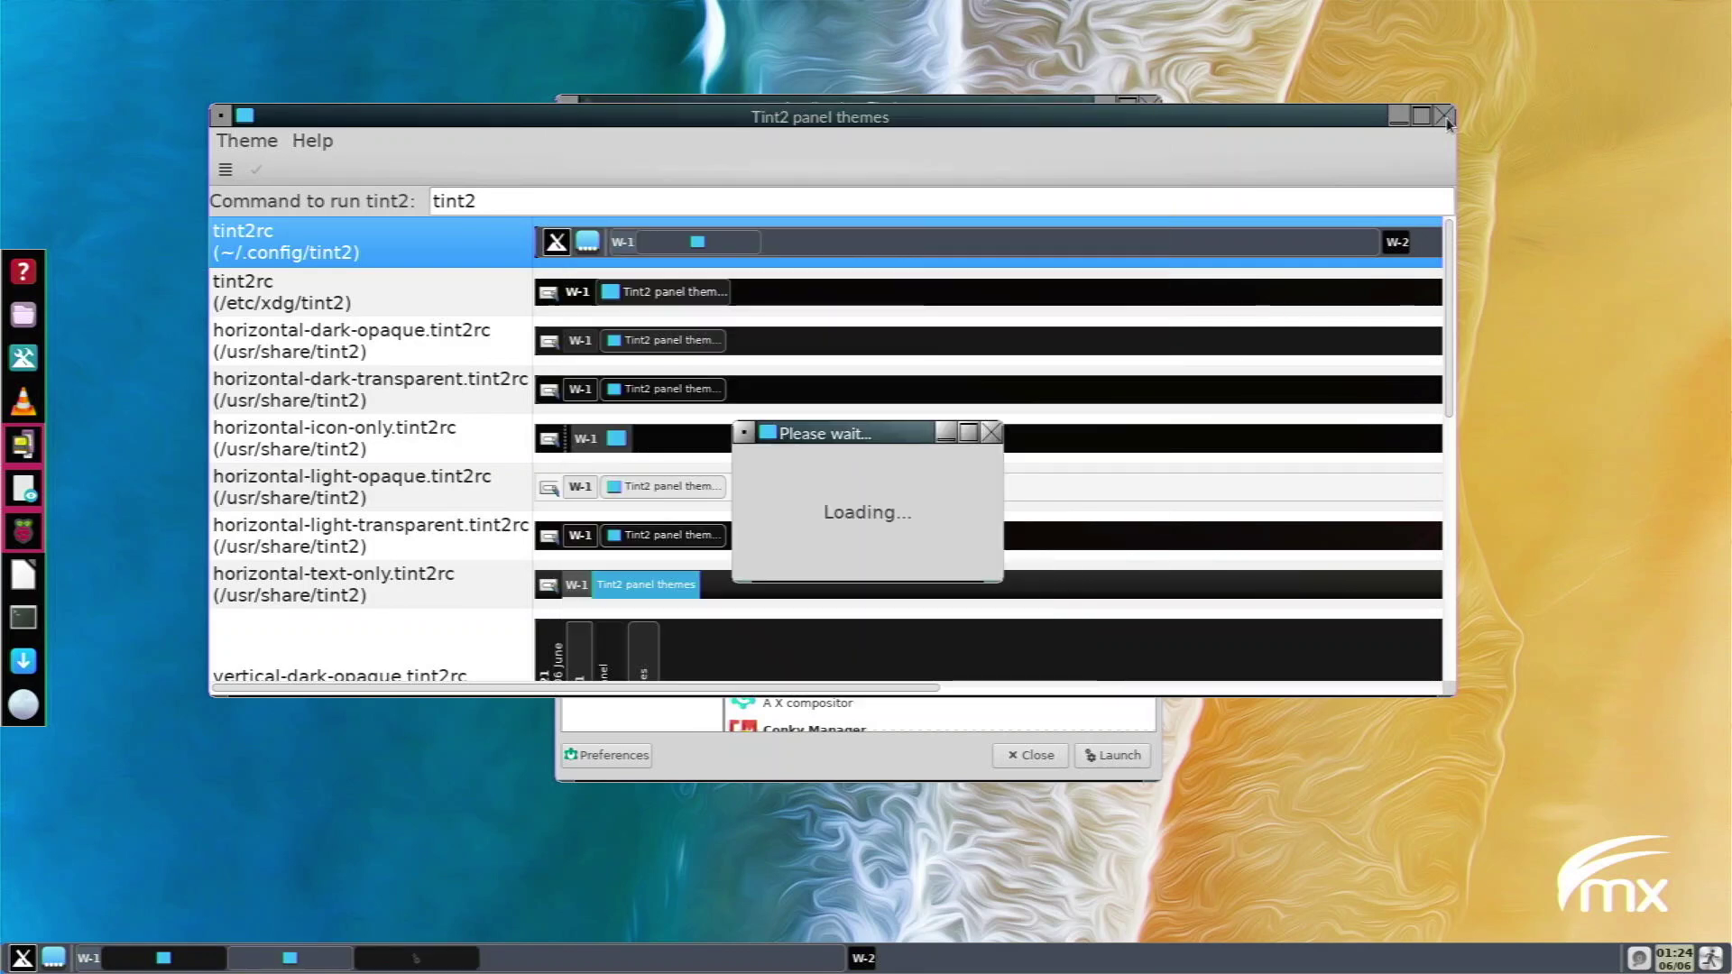
click(992, 433)
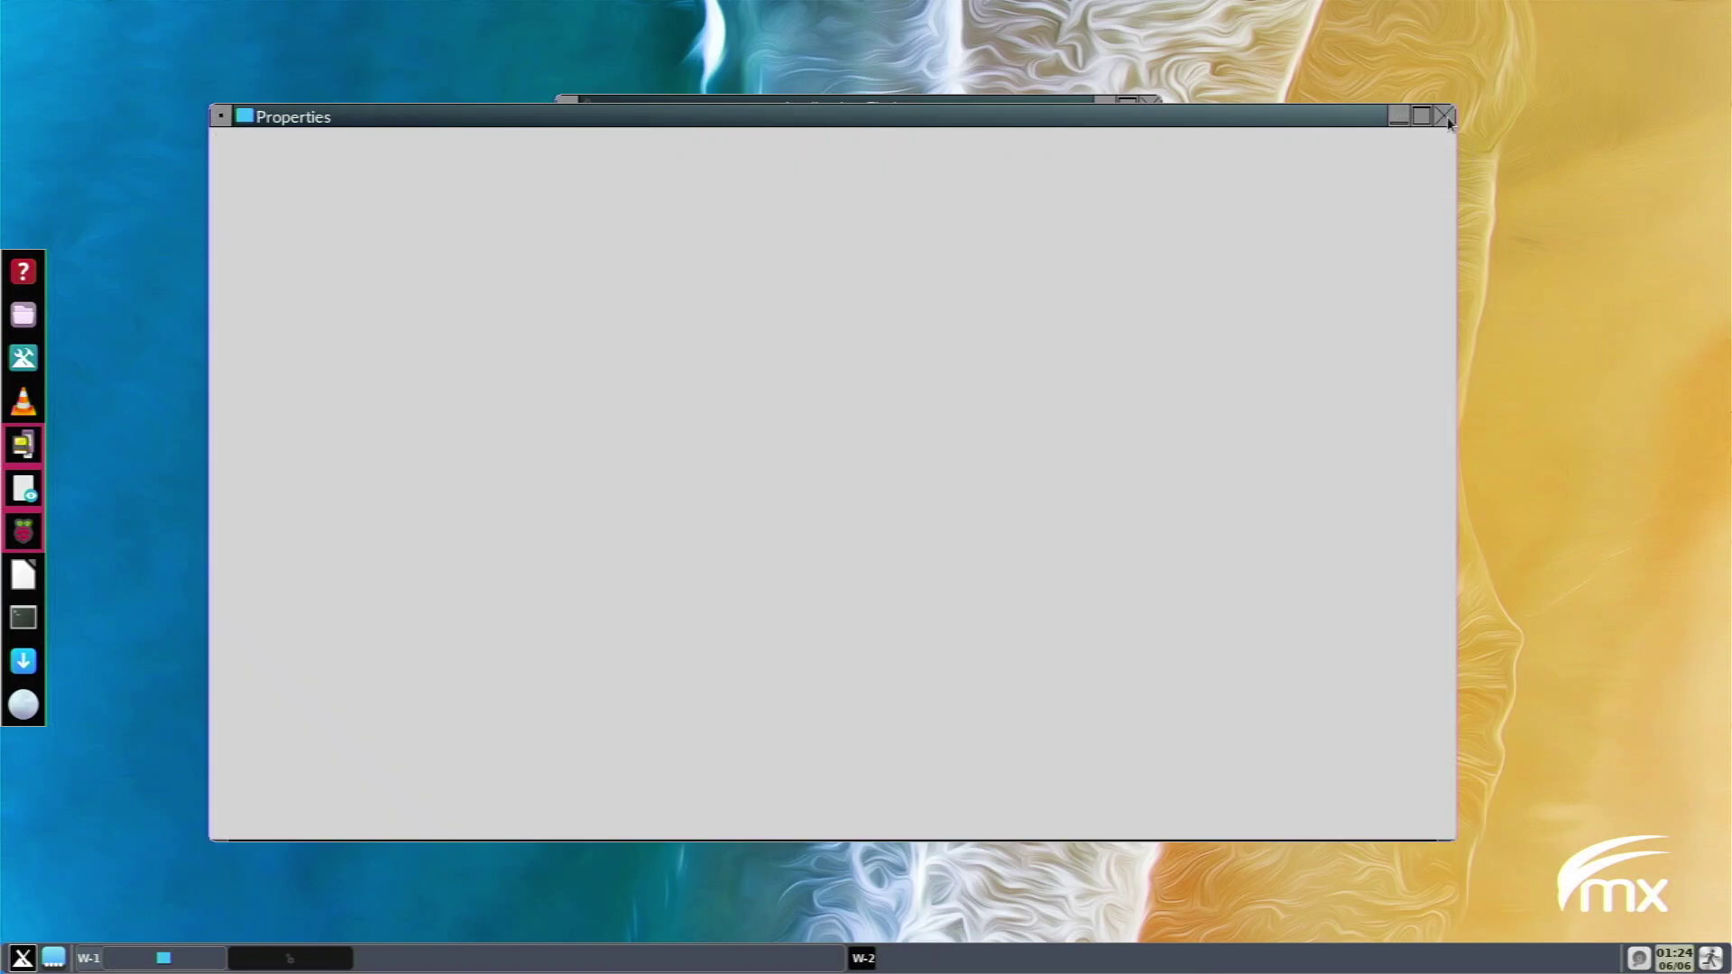
click(1447, 115)
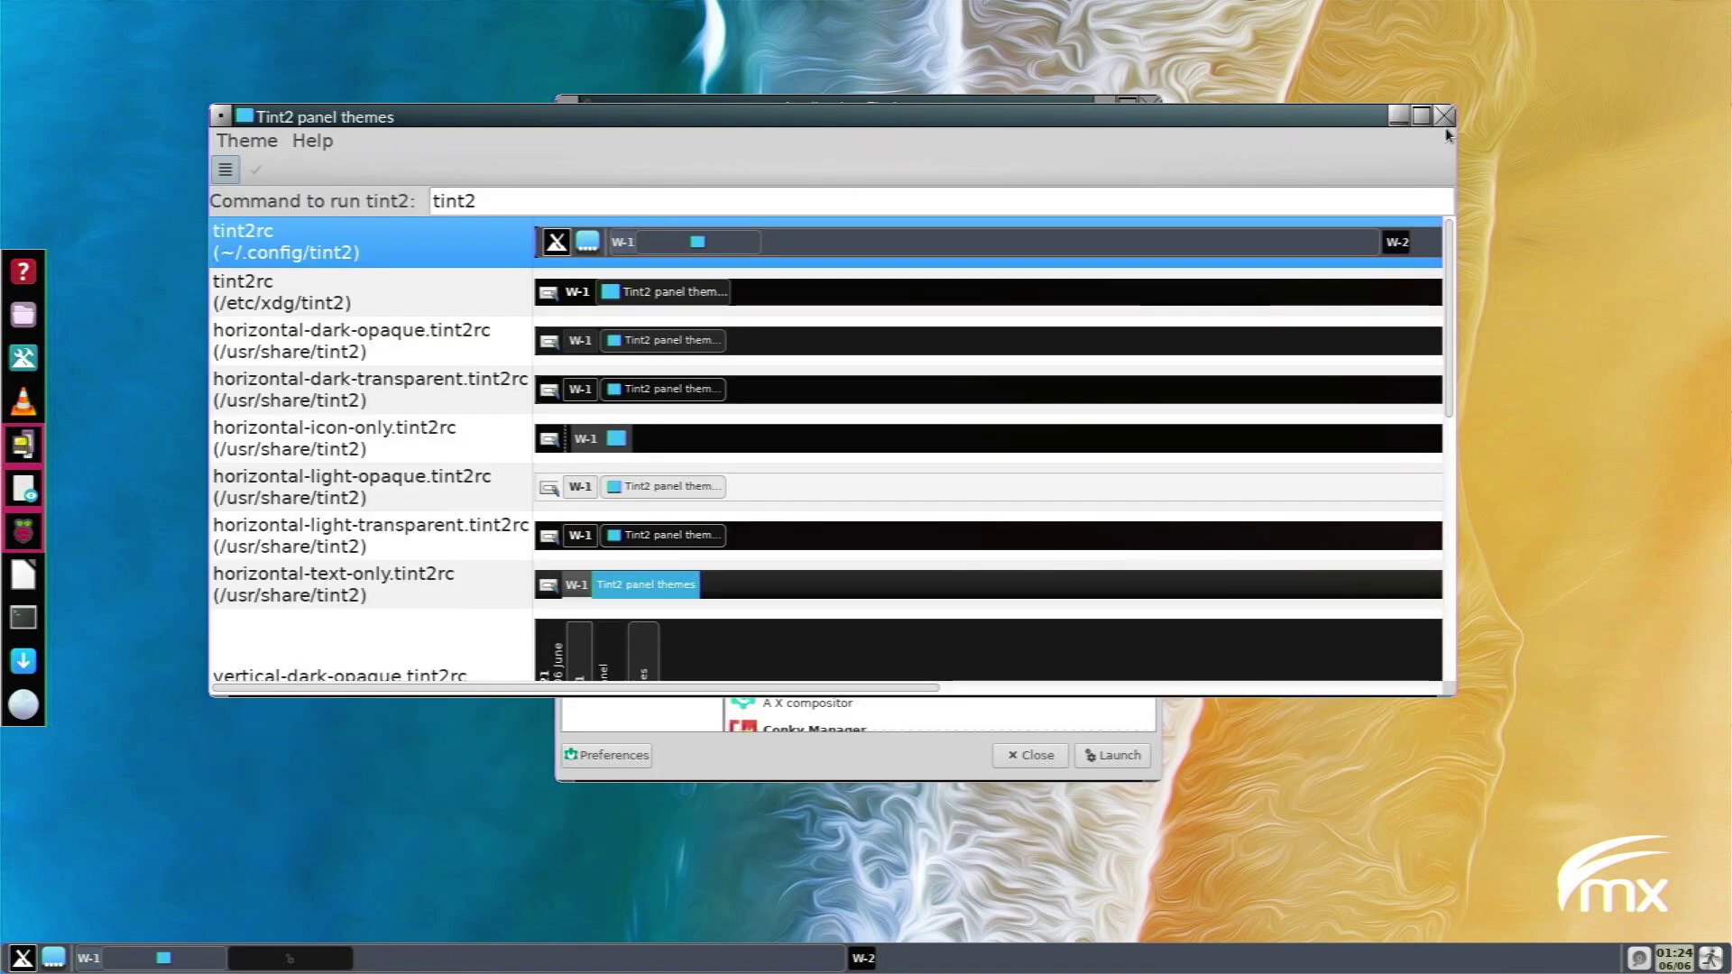
click(1445, 115)
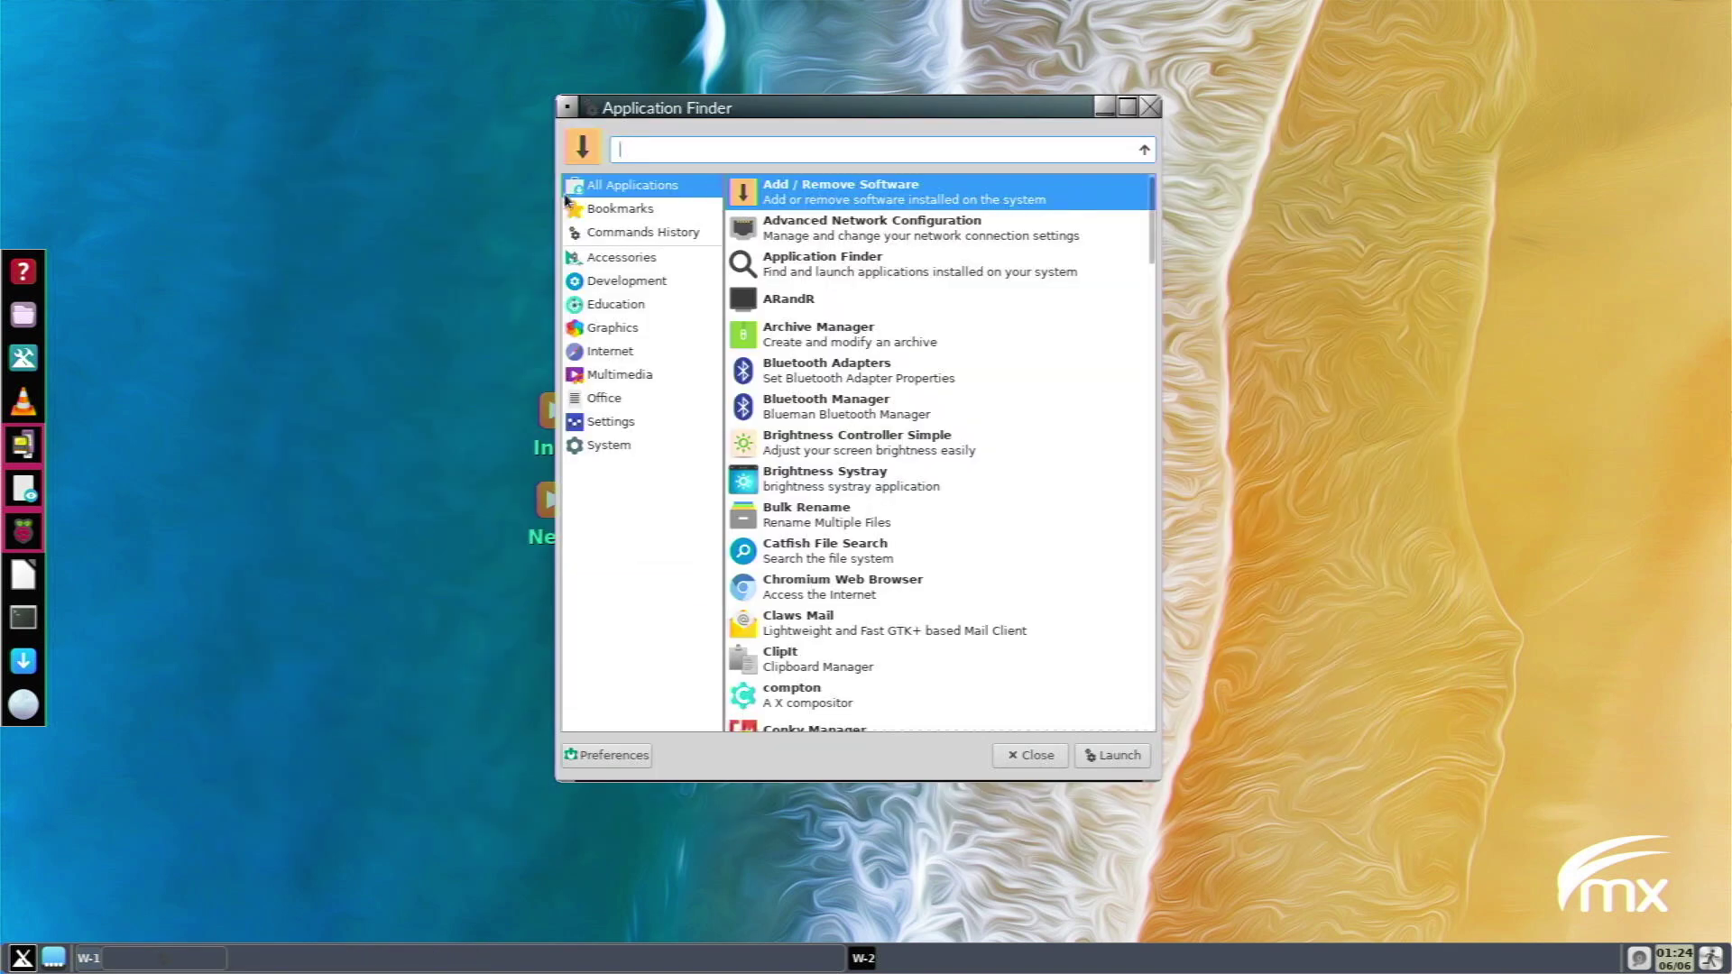
Browse the Development, Education and Graphics categories in Application Finder.
click(641, 283)
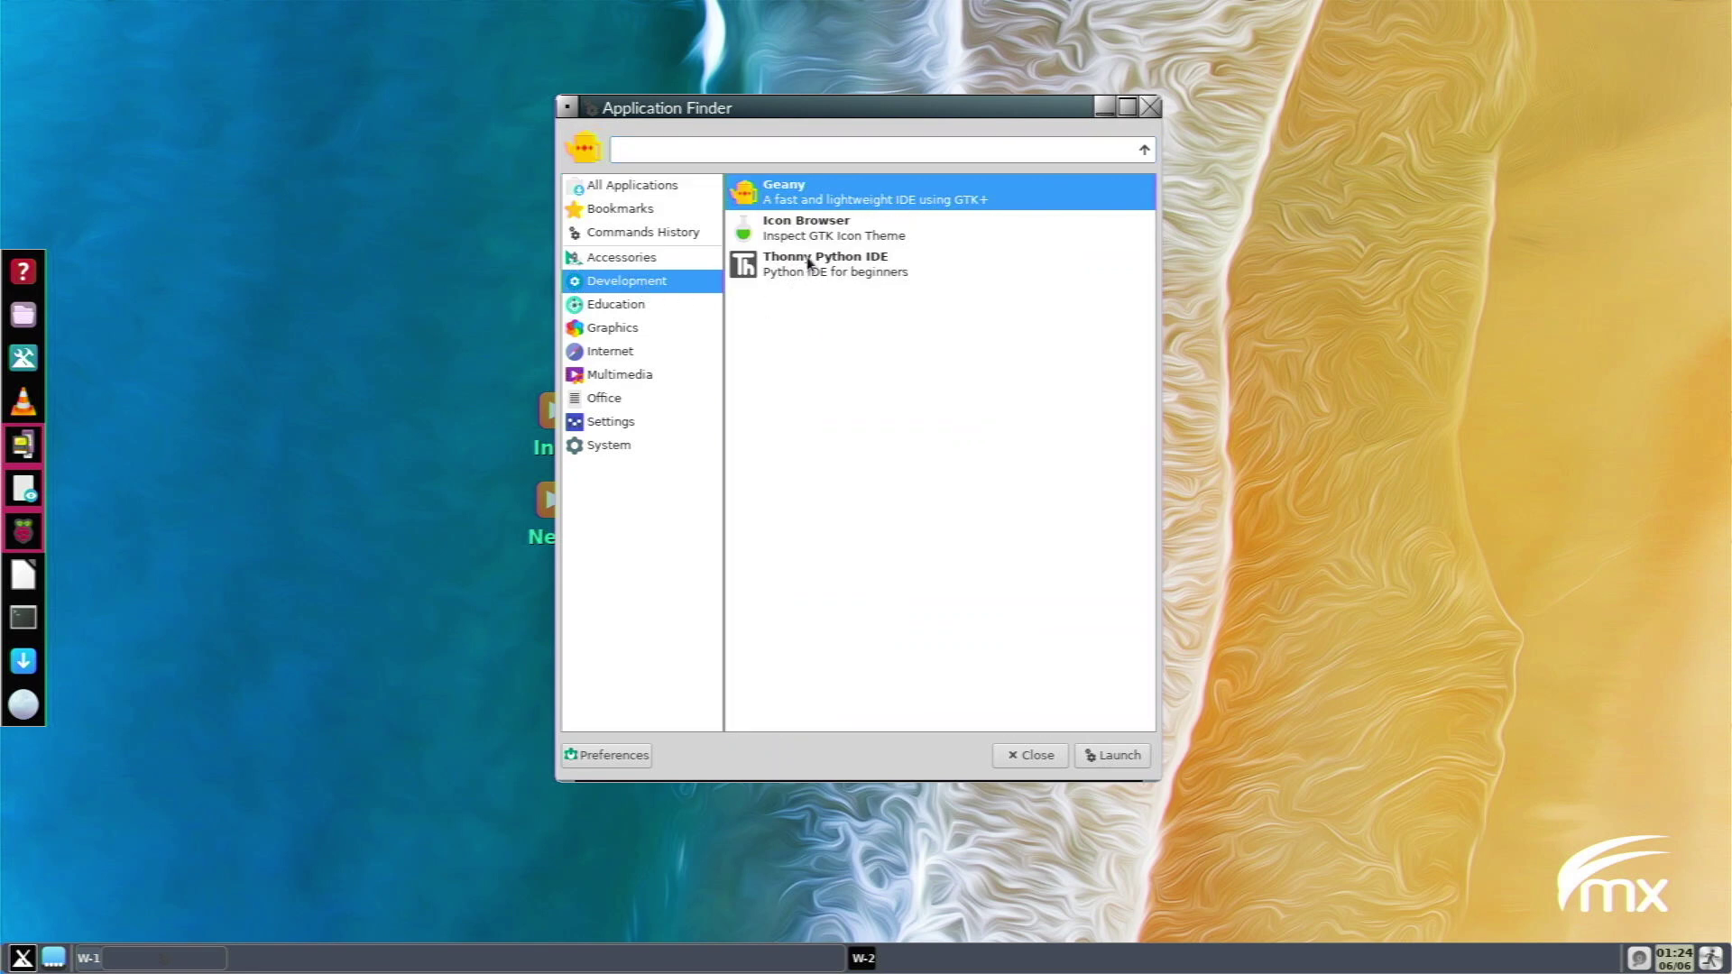
drag(807, 263, 665, 317)
click(636, 316)
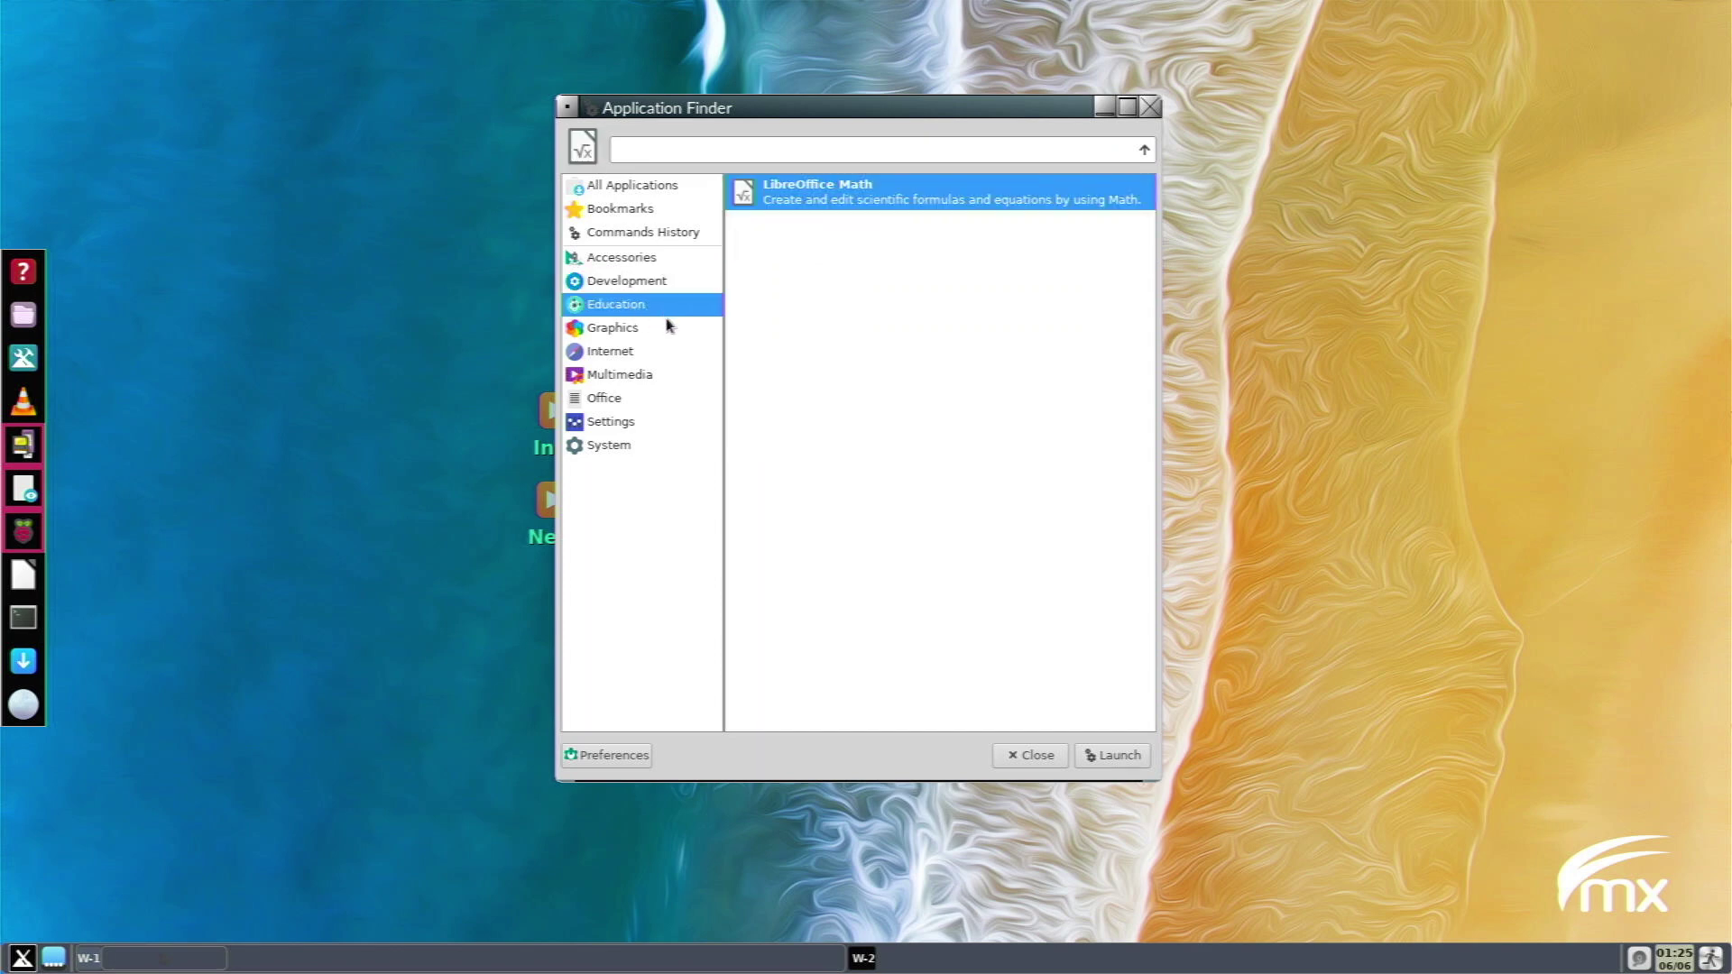
click(672, 331)
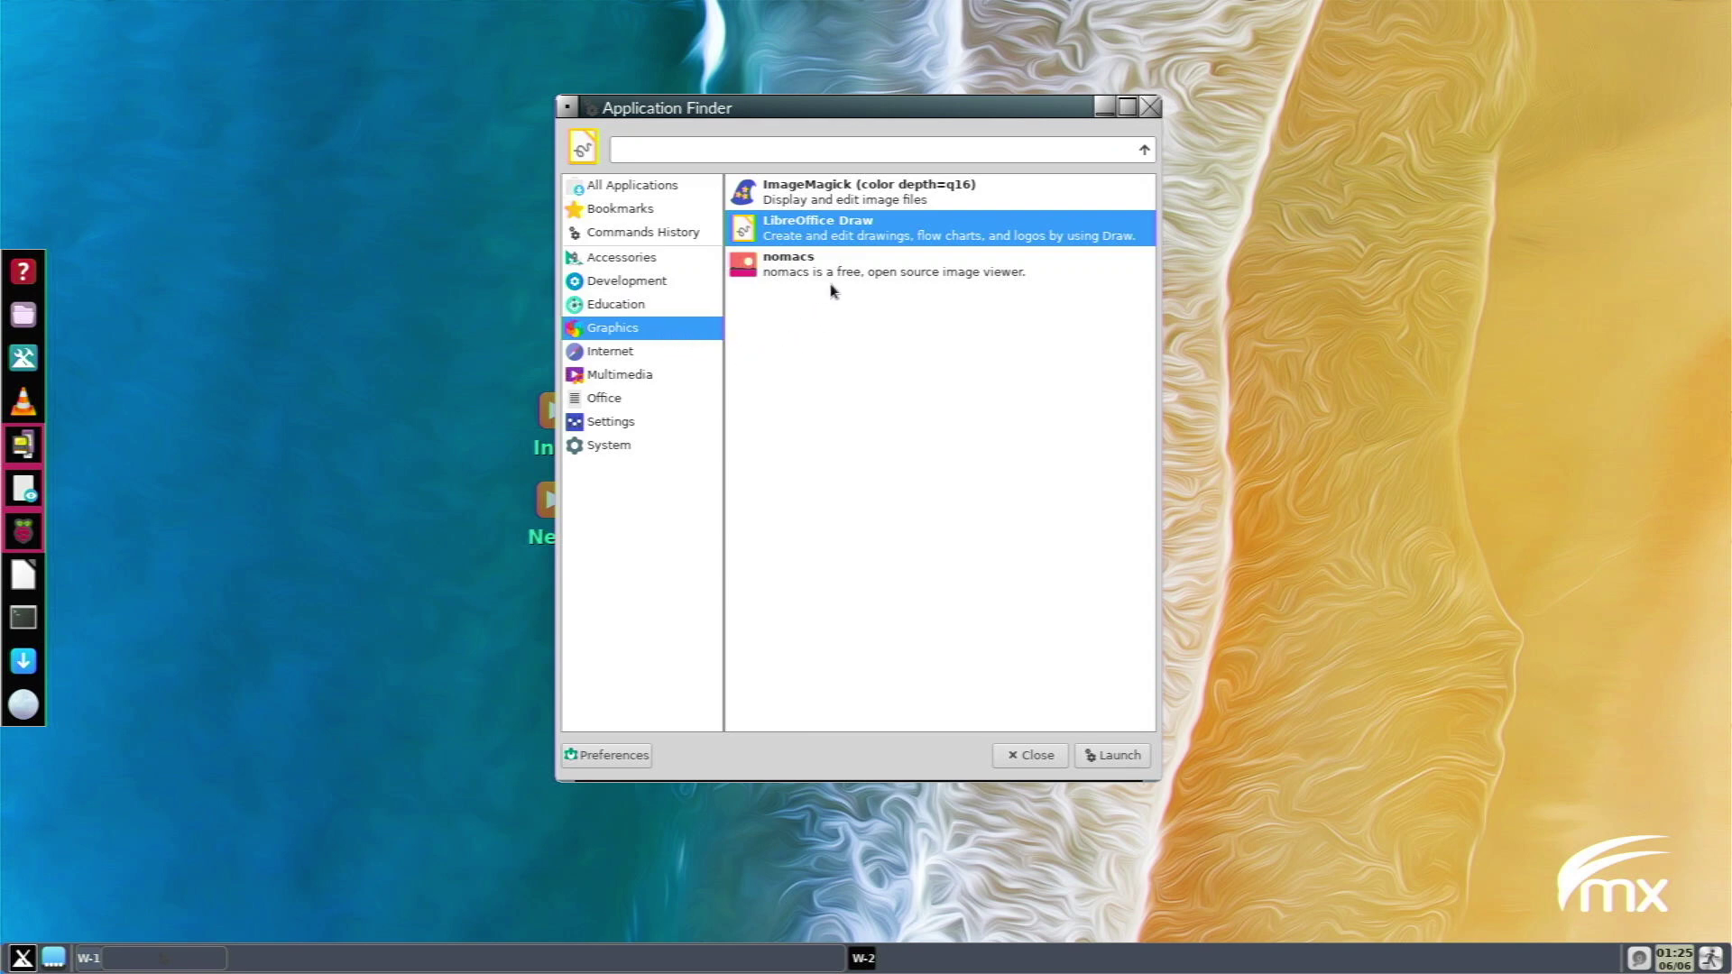
Move to the Internet category and select the Pale Moon and Claws Mail entries.
key(Down)
key(Up)
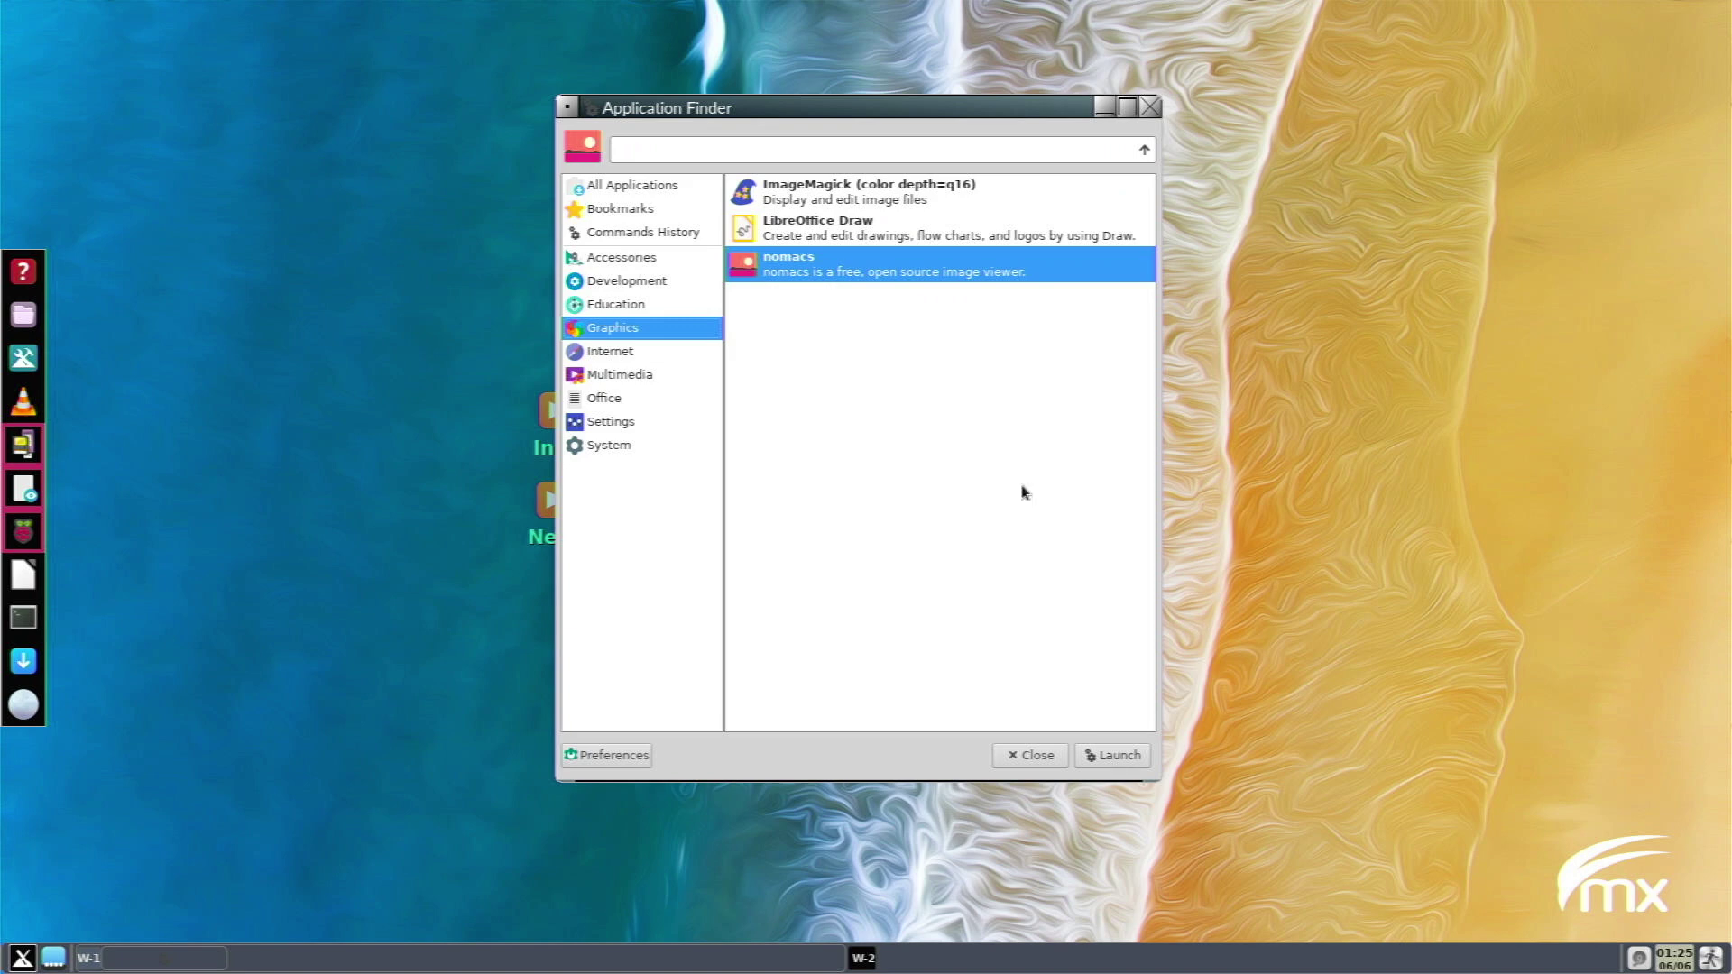
key(Down)
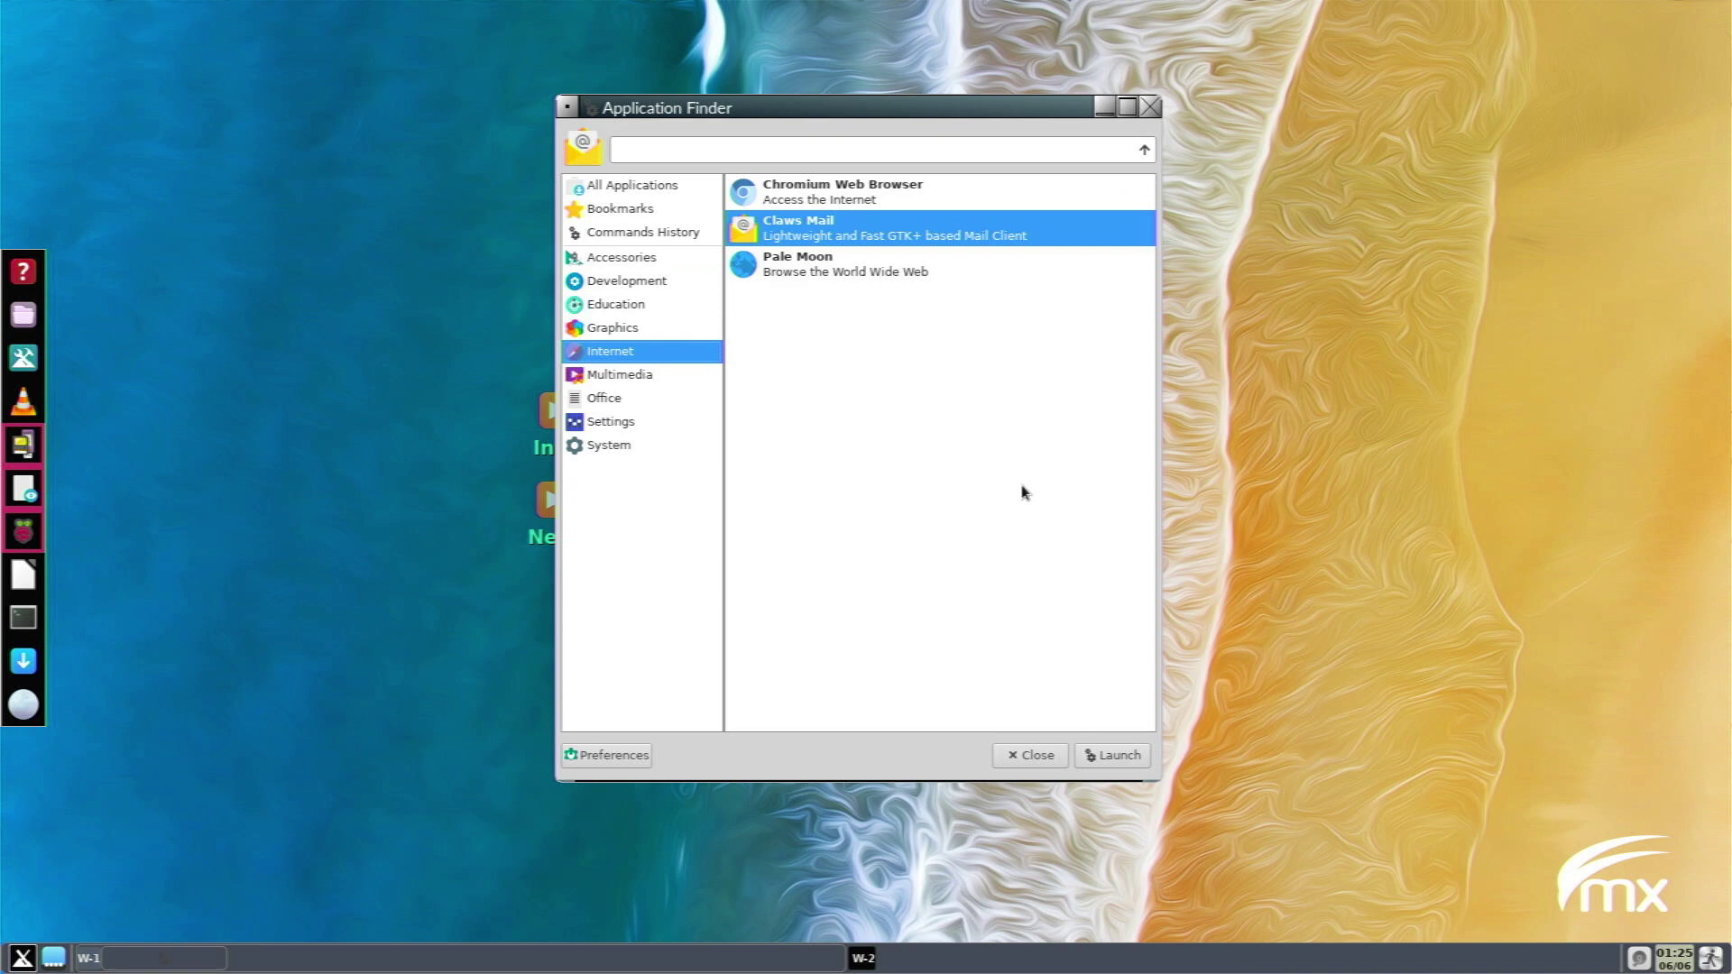
click(886, 267)
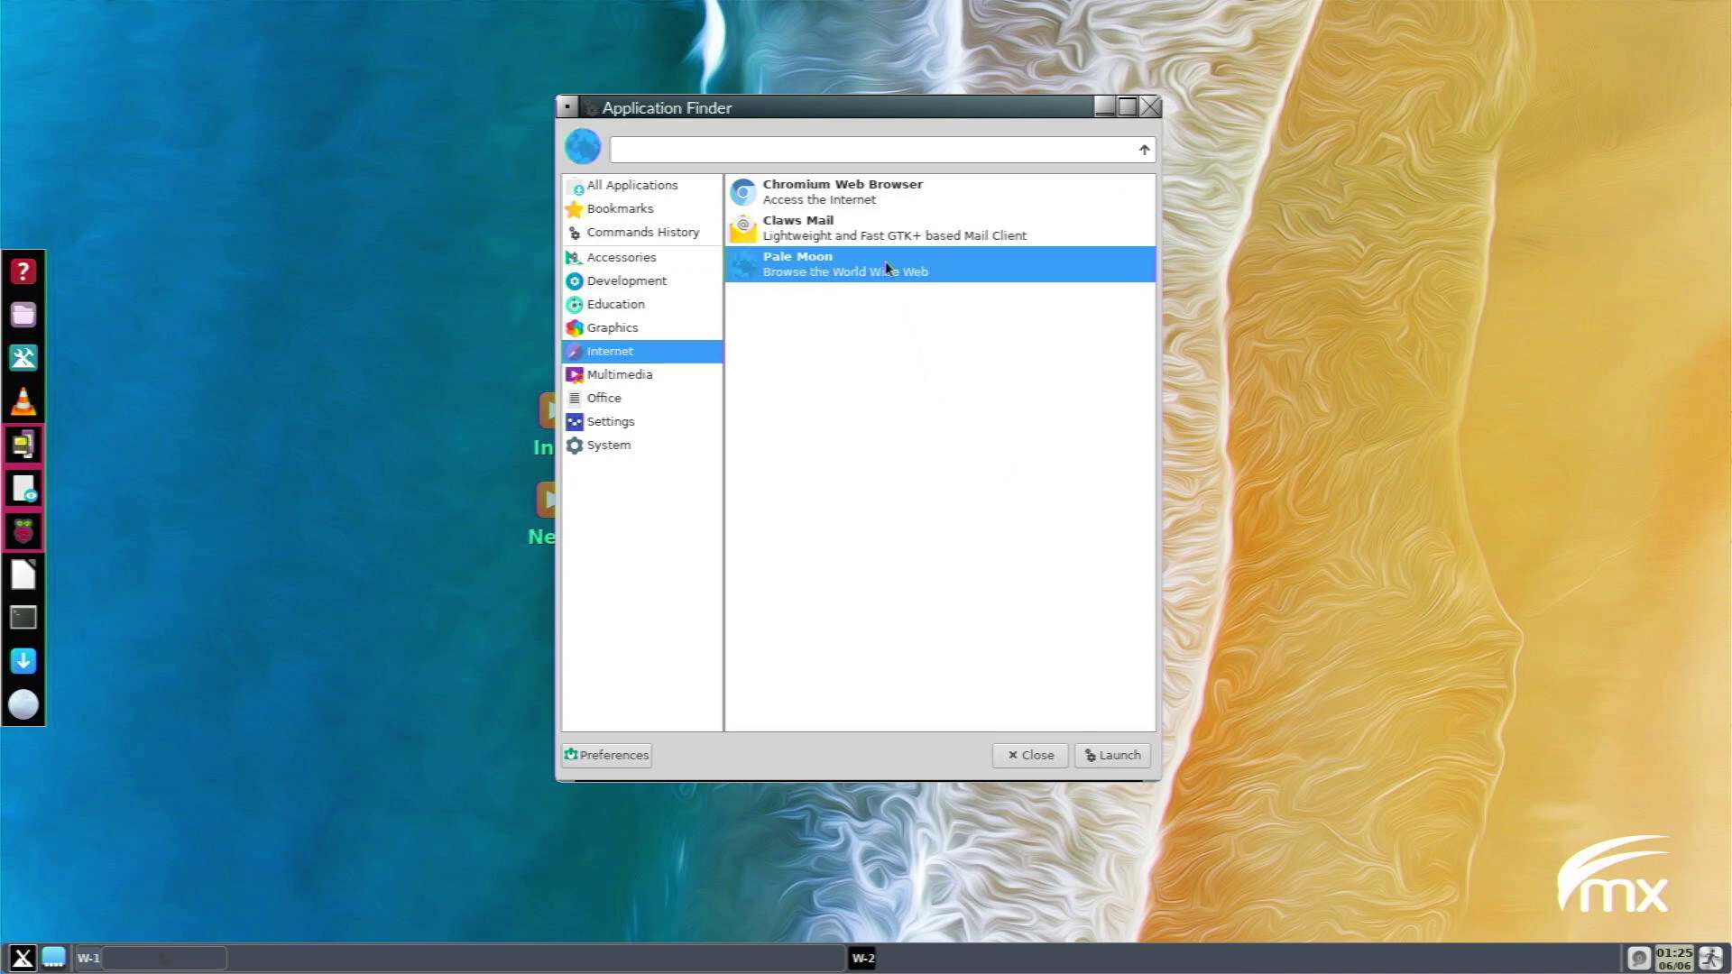
click(929, 225)
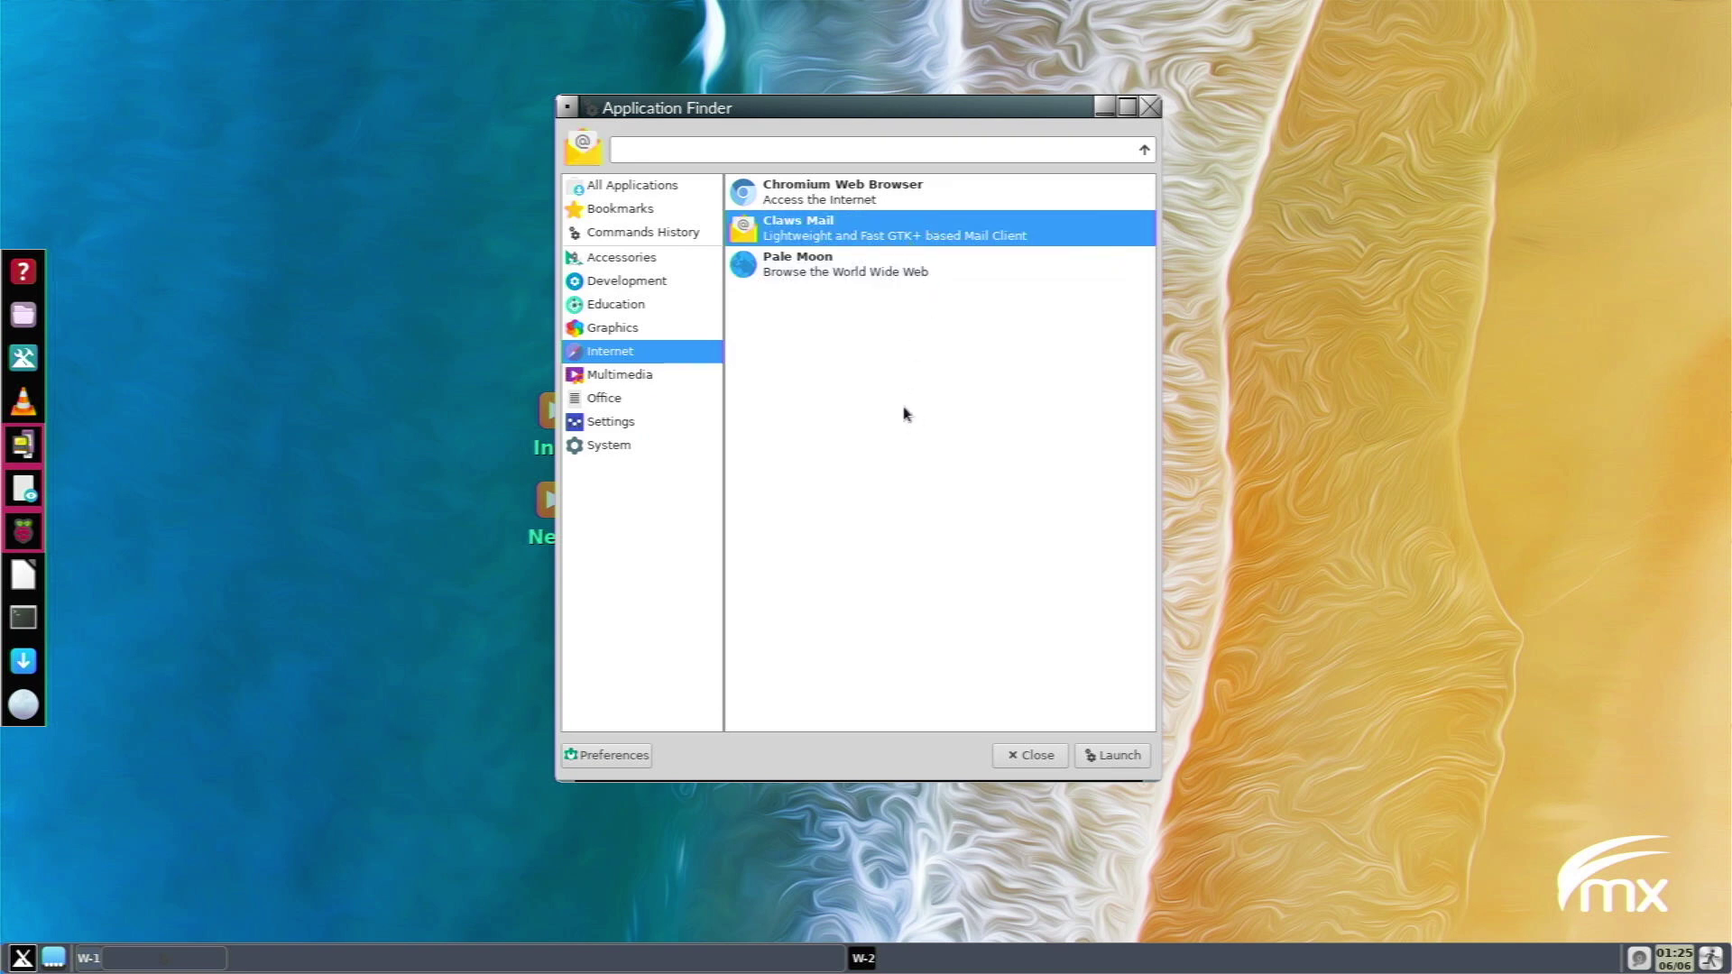
key(Down)
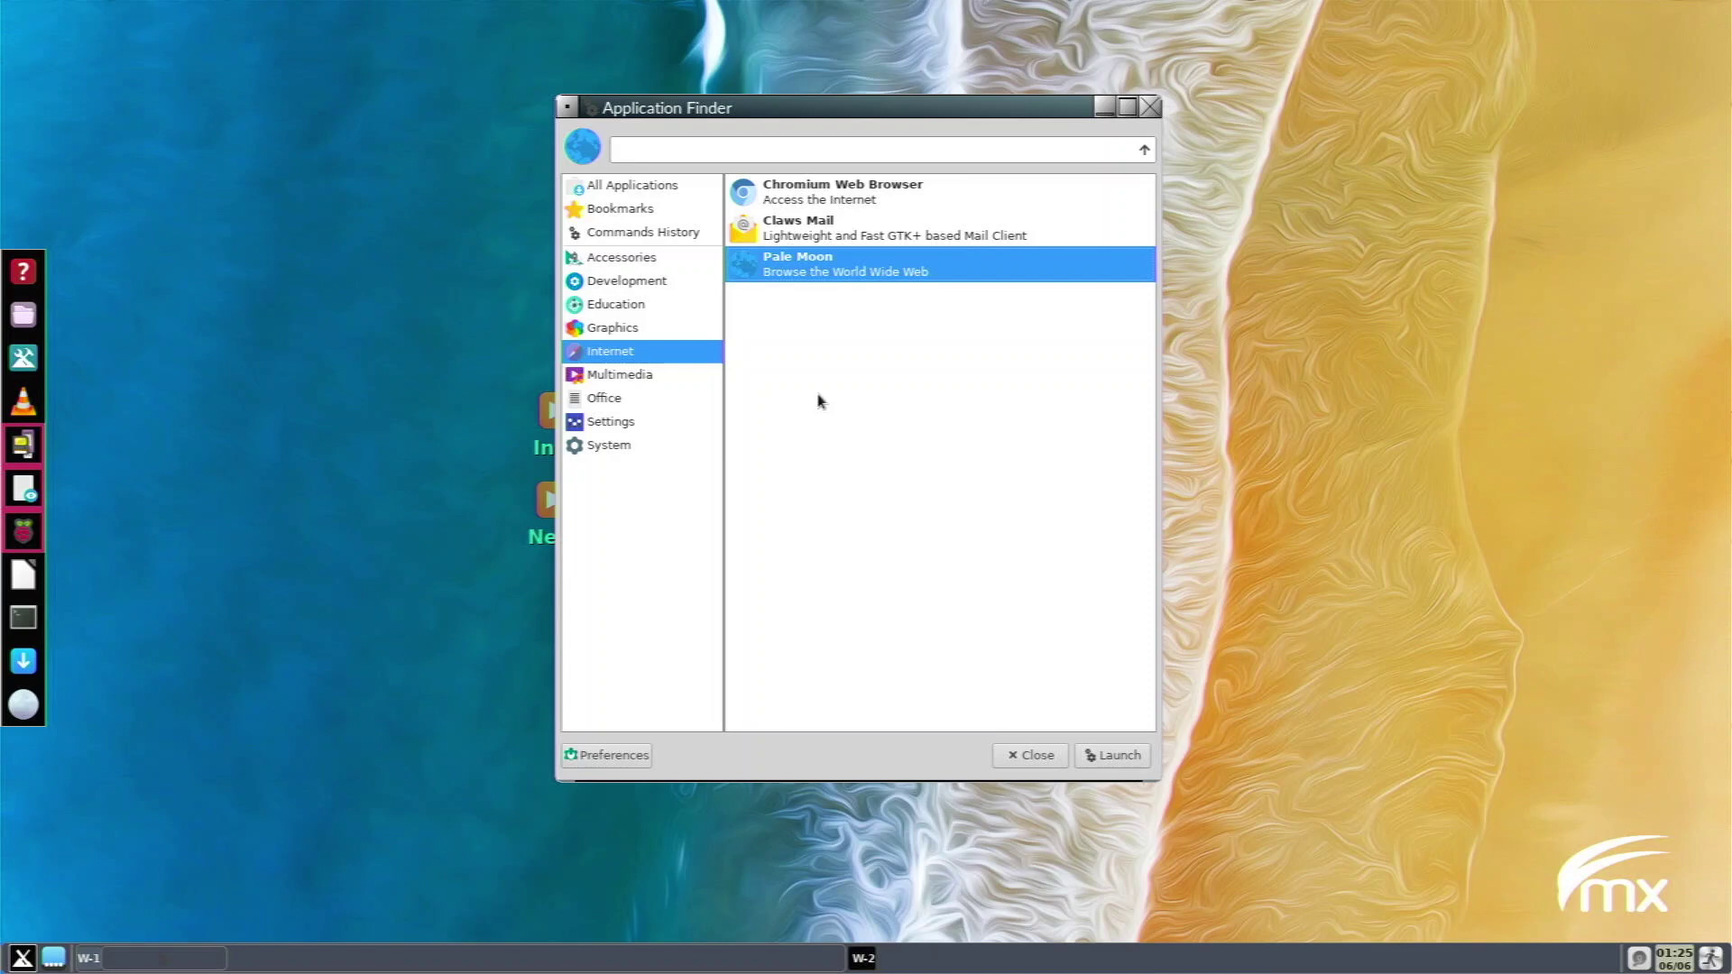
Browse Multimedia and Office, then list Settings and select Main Menu Editor.
click(649, 383)
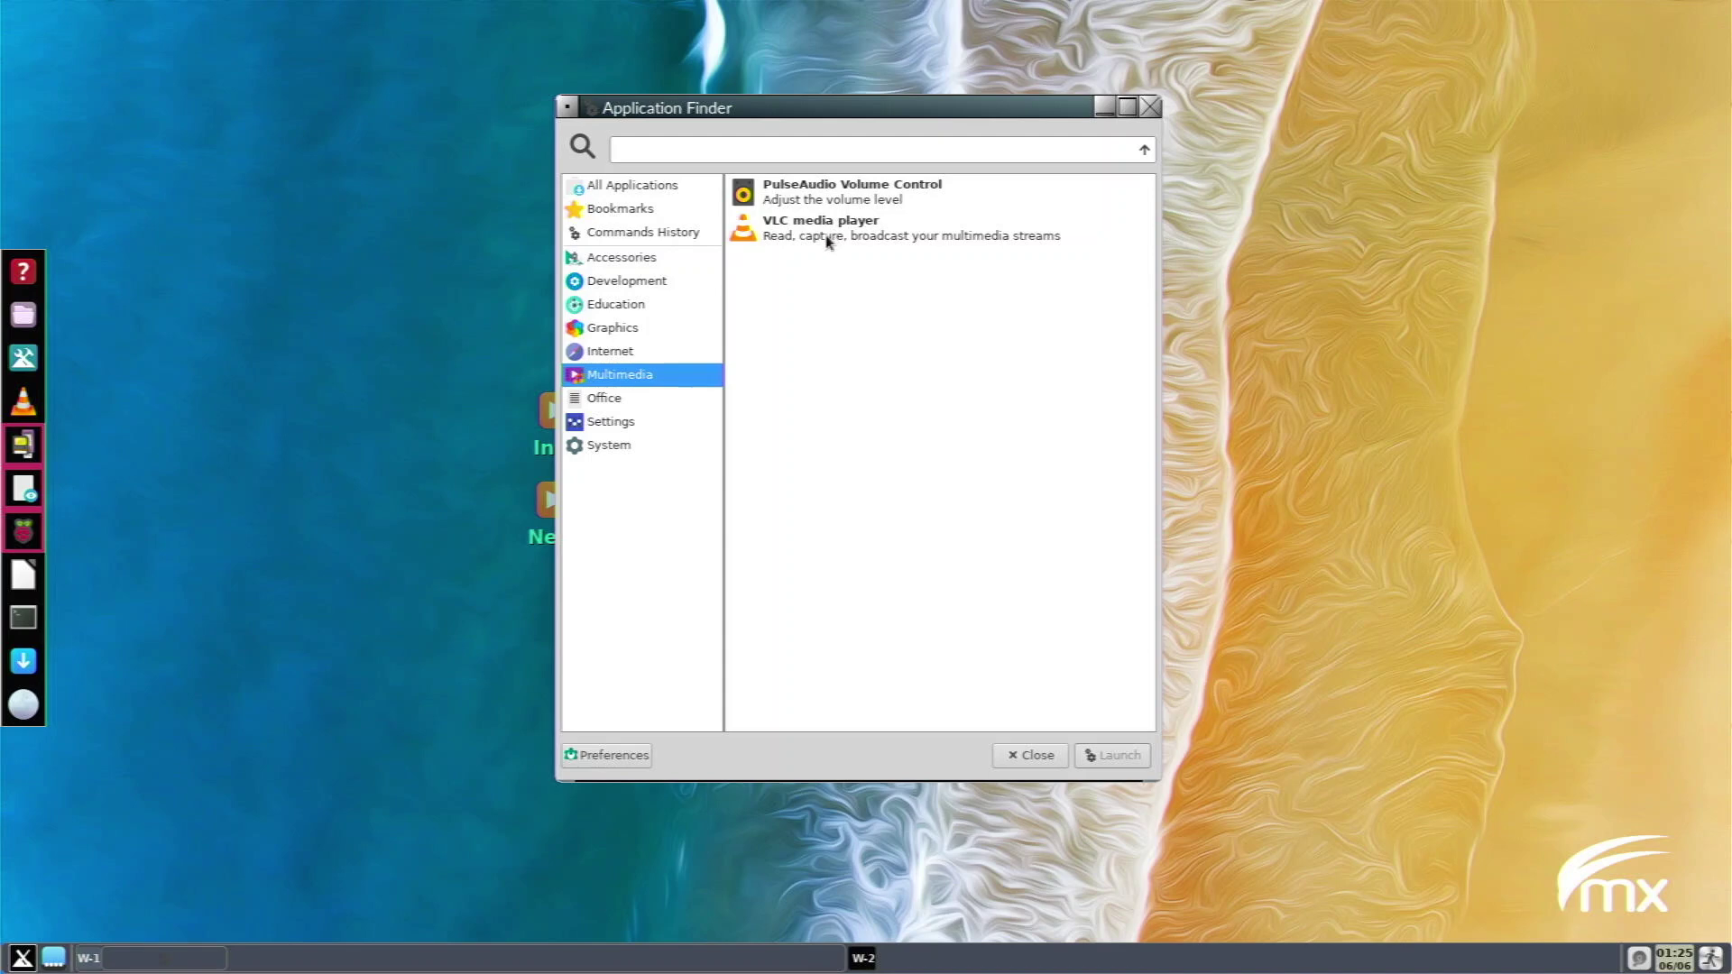
click(675, 405)
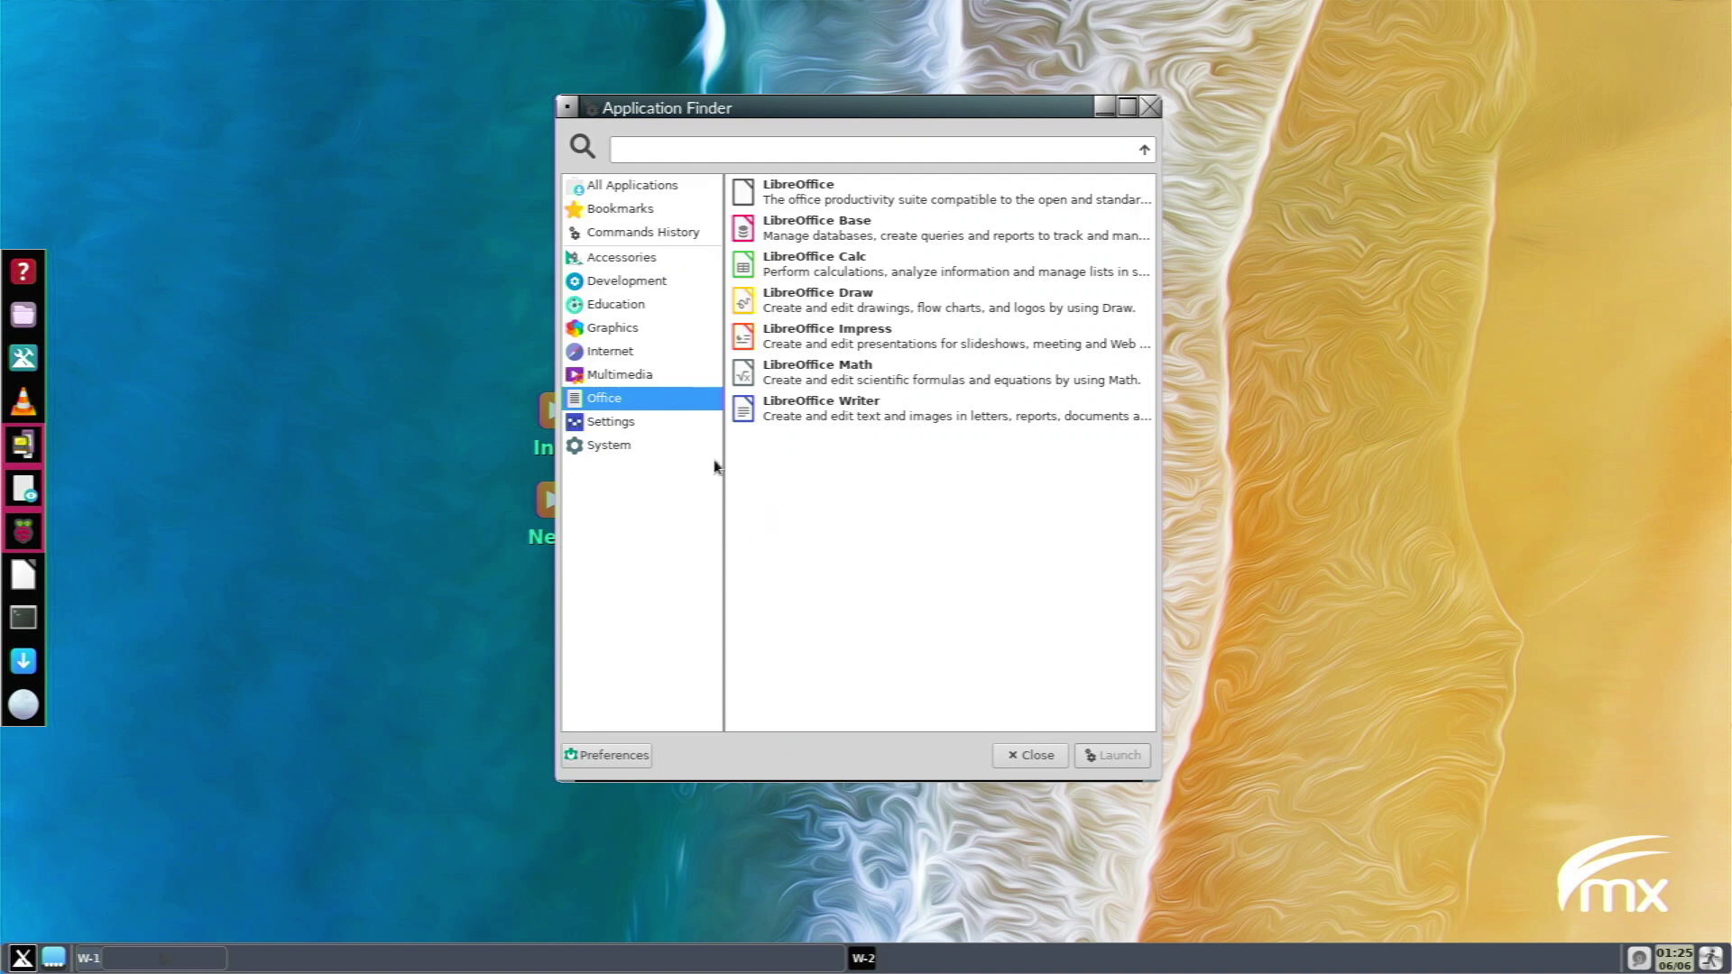
click(693, 442)
click(685, 417)
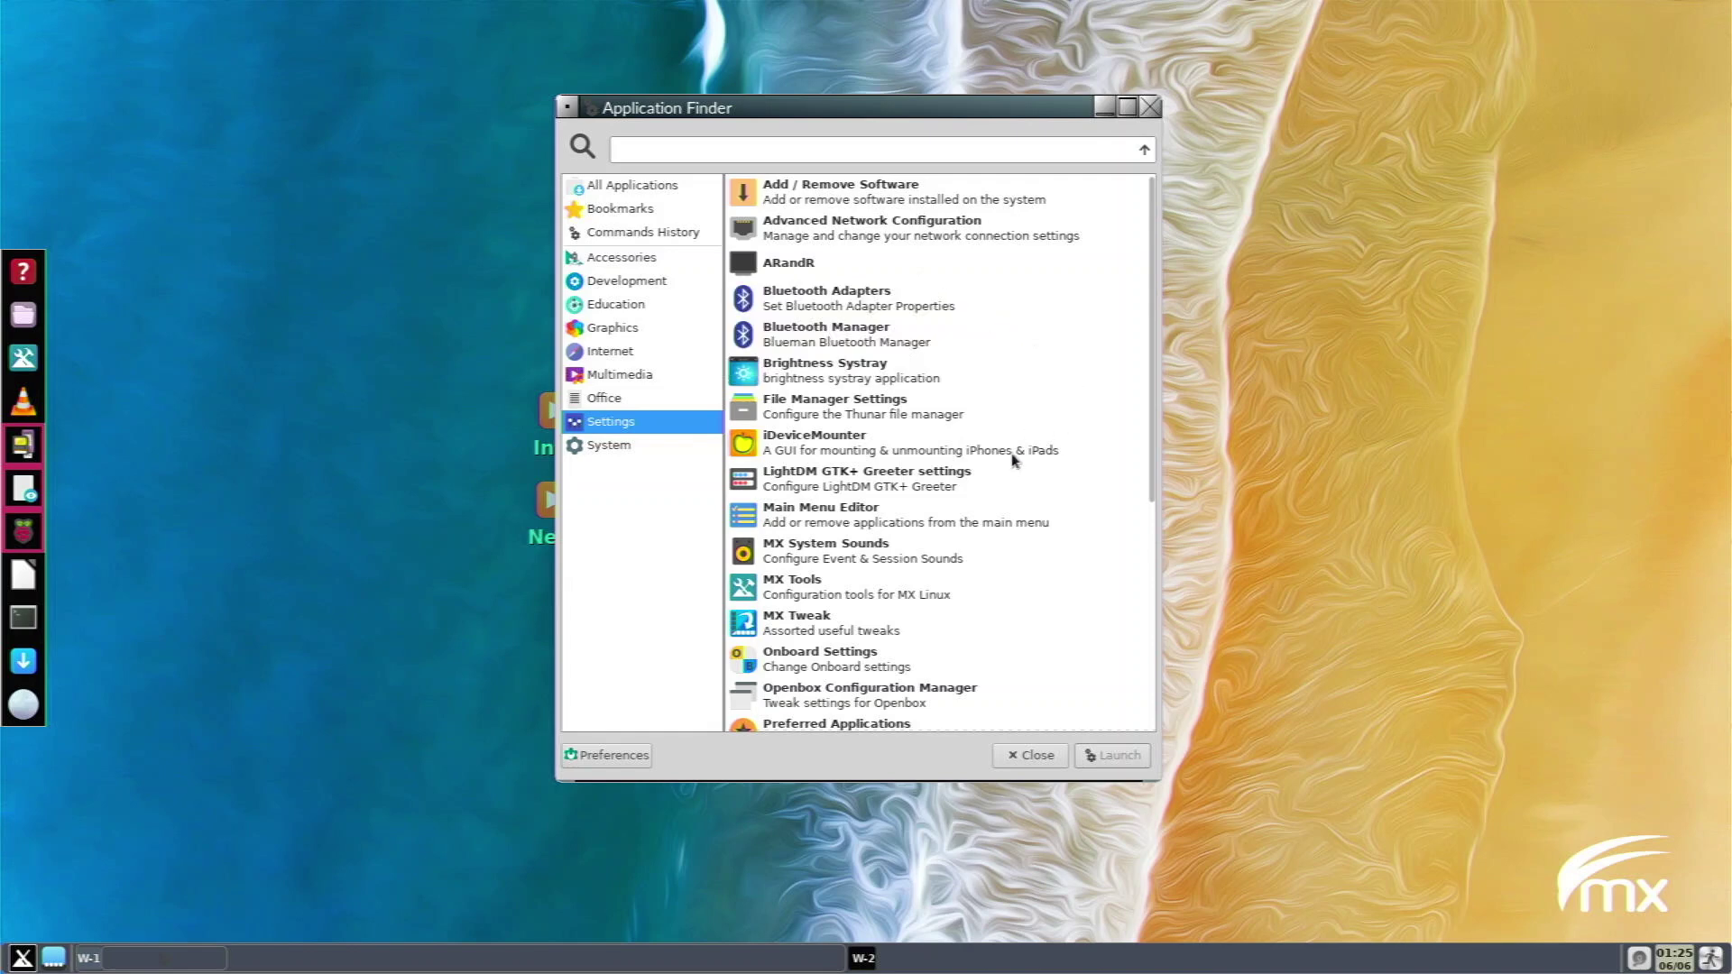
click(880, 513)
Select LightDM GTK+ Greeter in Settings, then list System apps and select GKrellM and GParted.
click(913, 490)
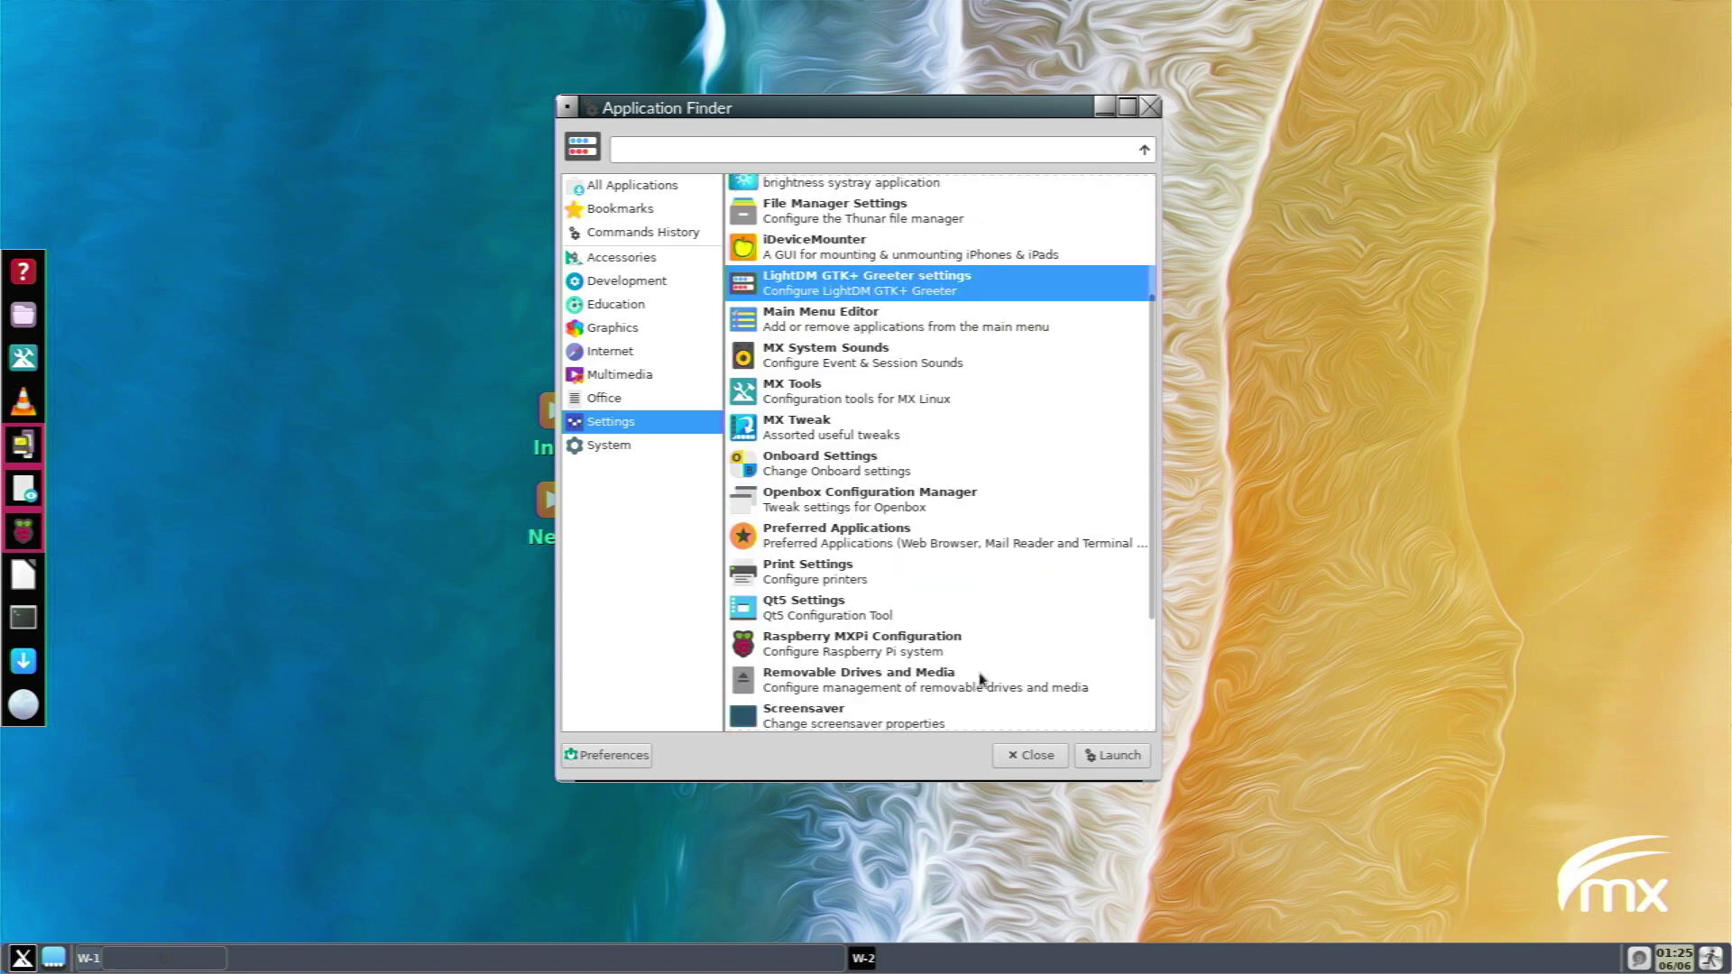
scroll(956, 678, down, 3)
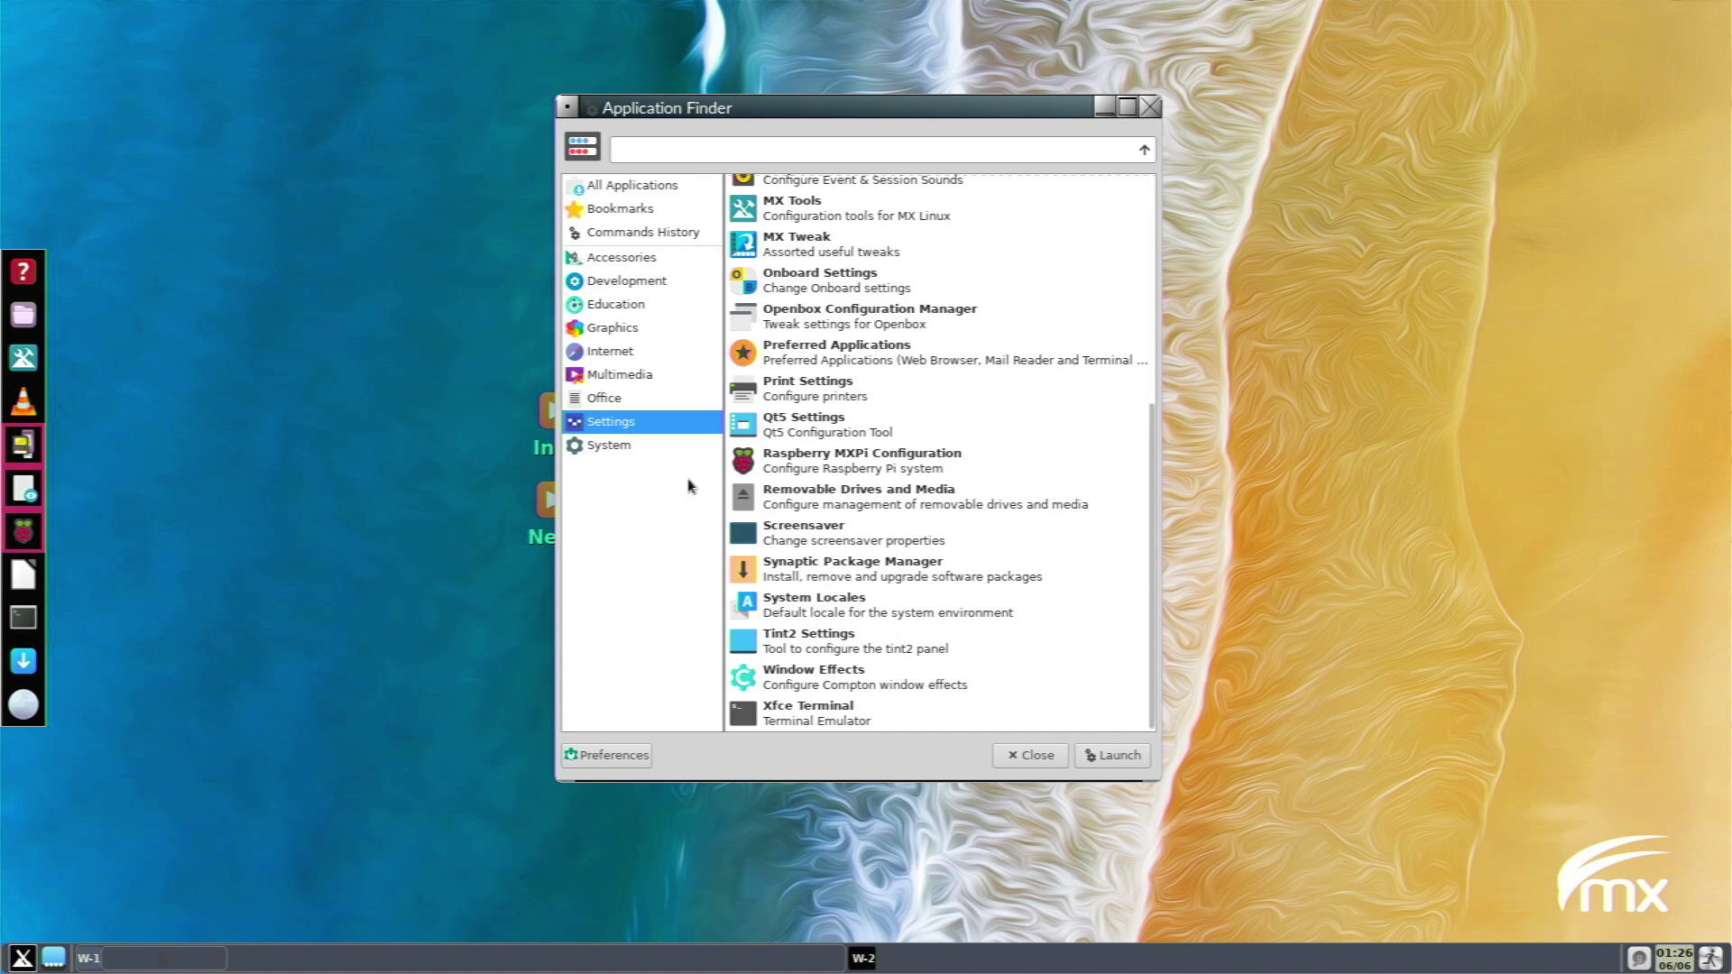
click(655, 451)
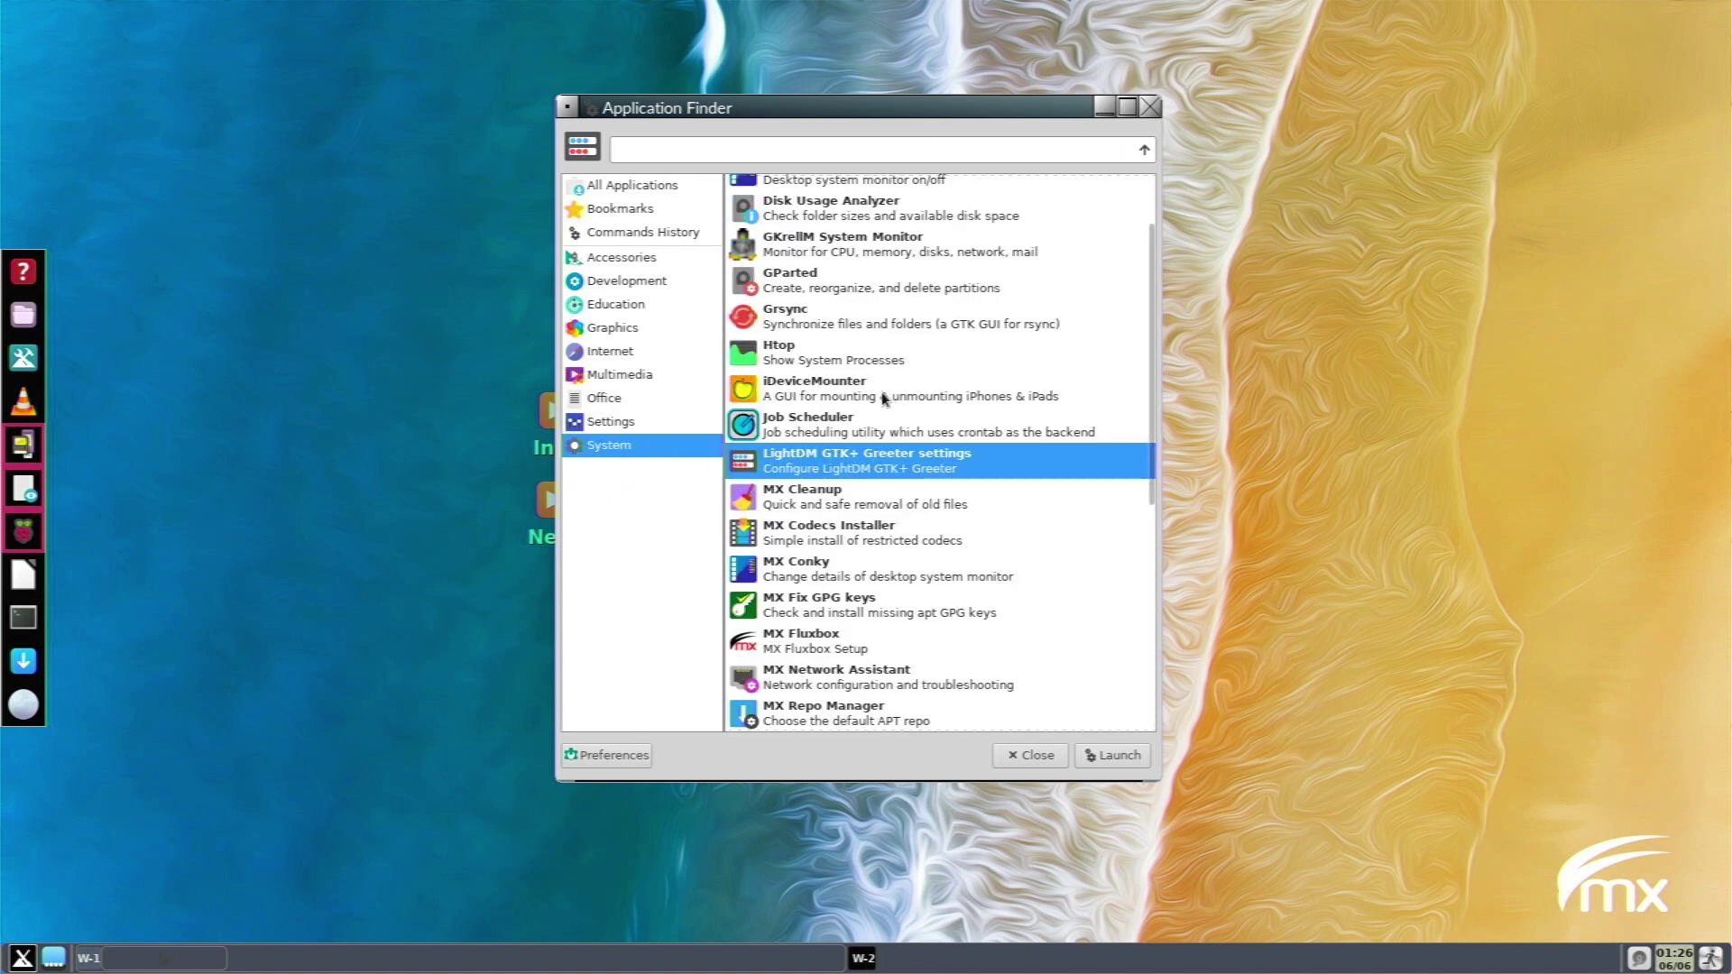
scroll(893, 398, up, 2)
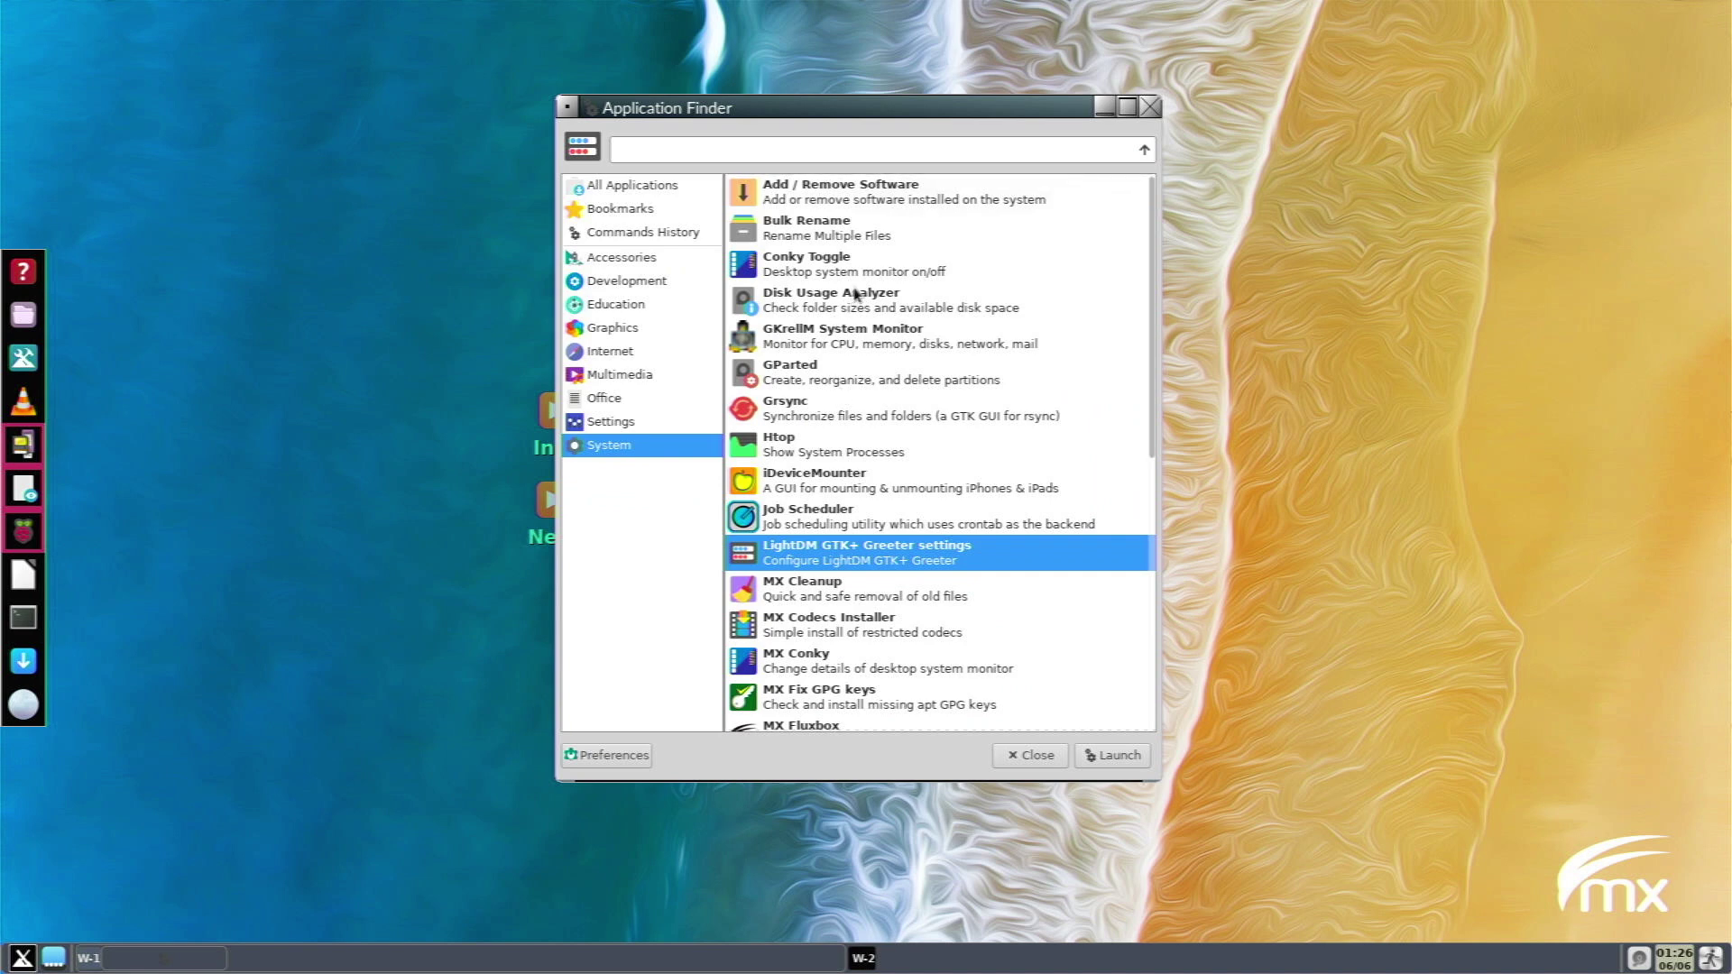
click(843, 348)
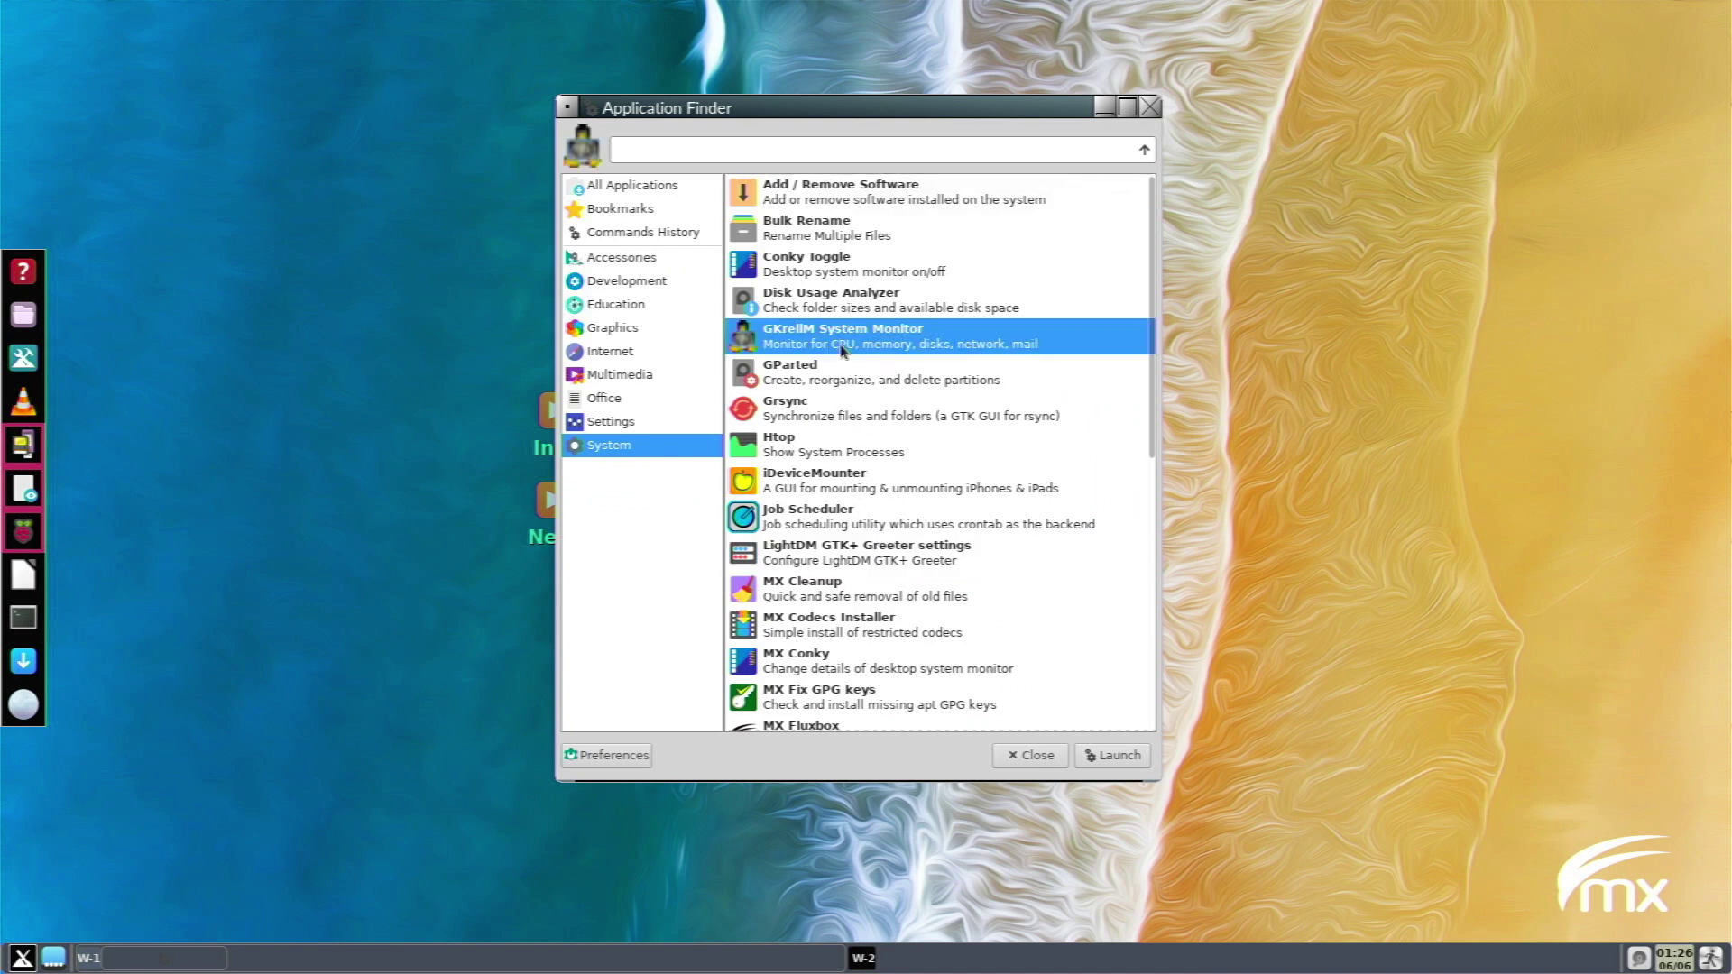
click(856, 383)
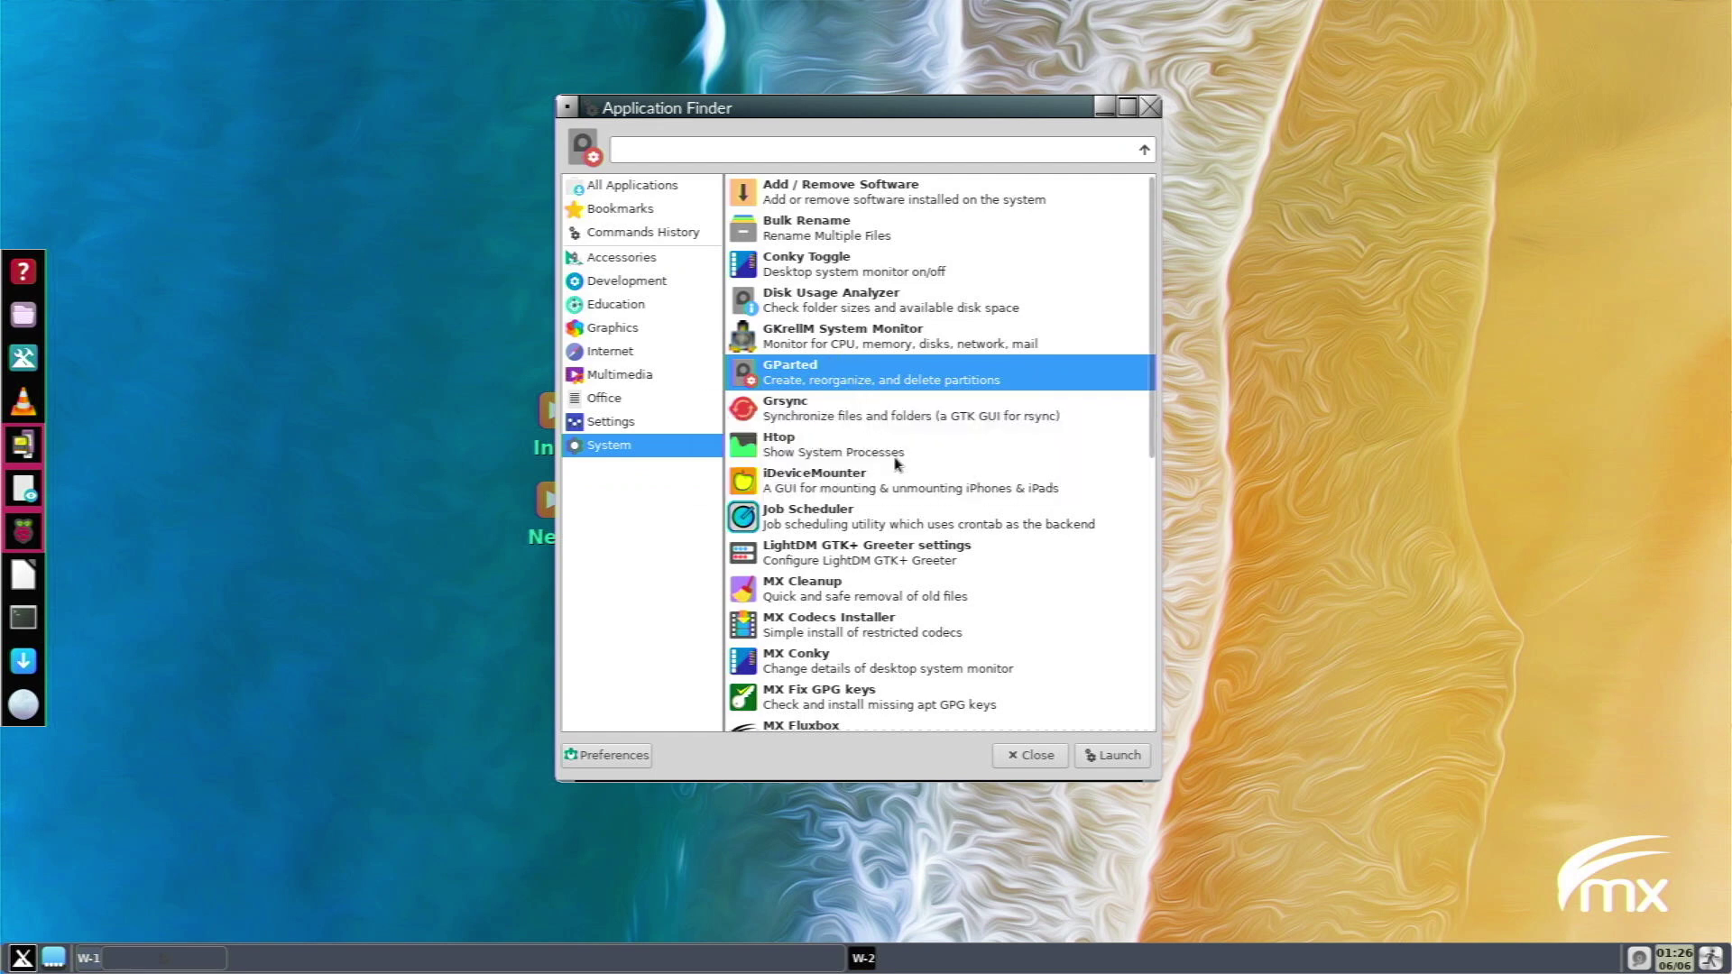
scroll(882, 495, down, 5)
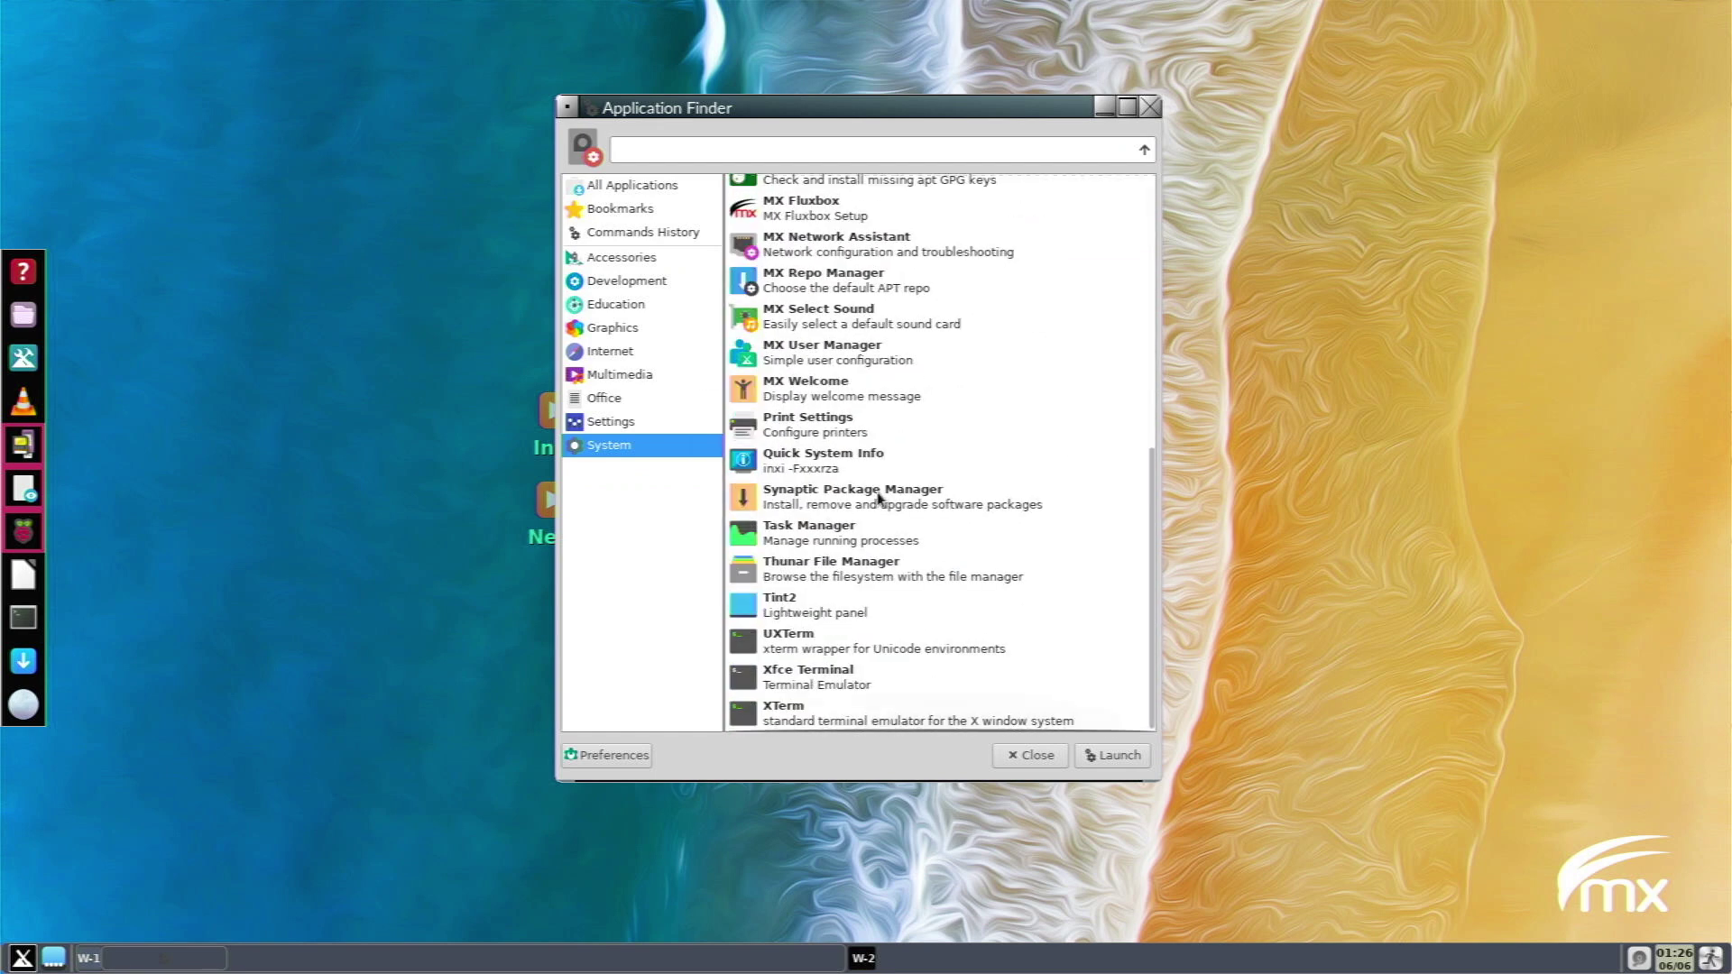
scroll(879, 498, up, 3)
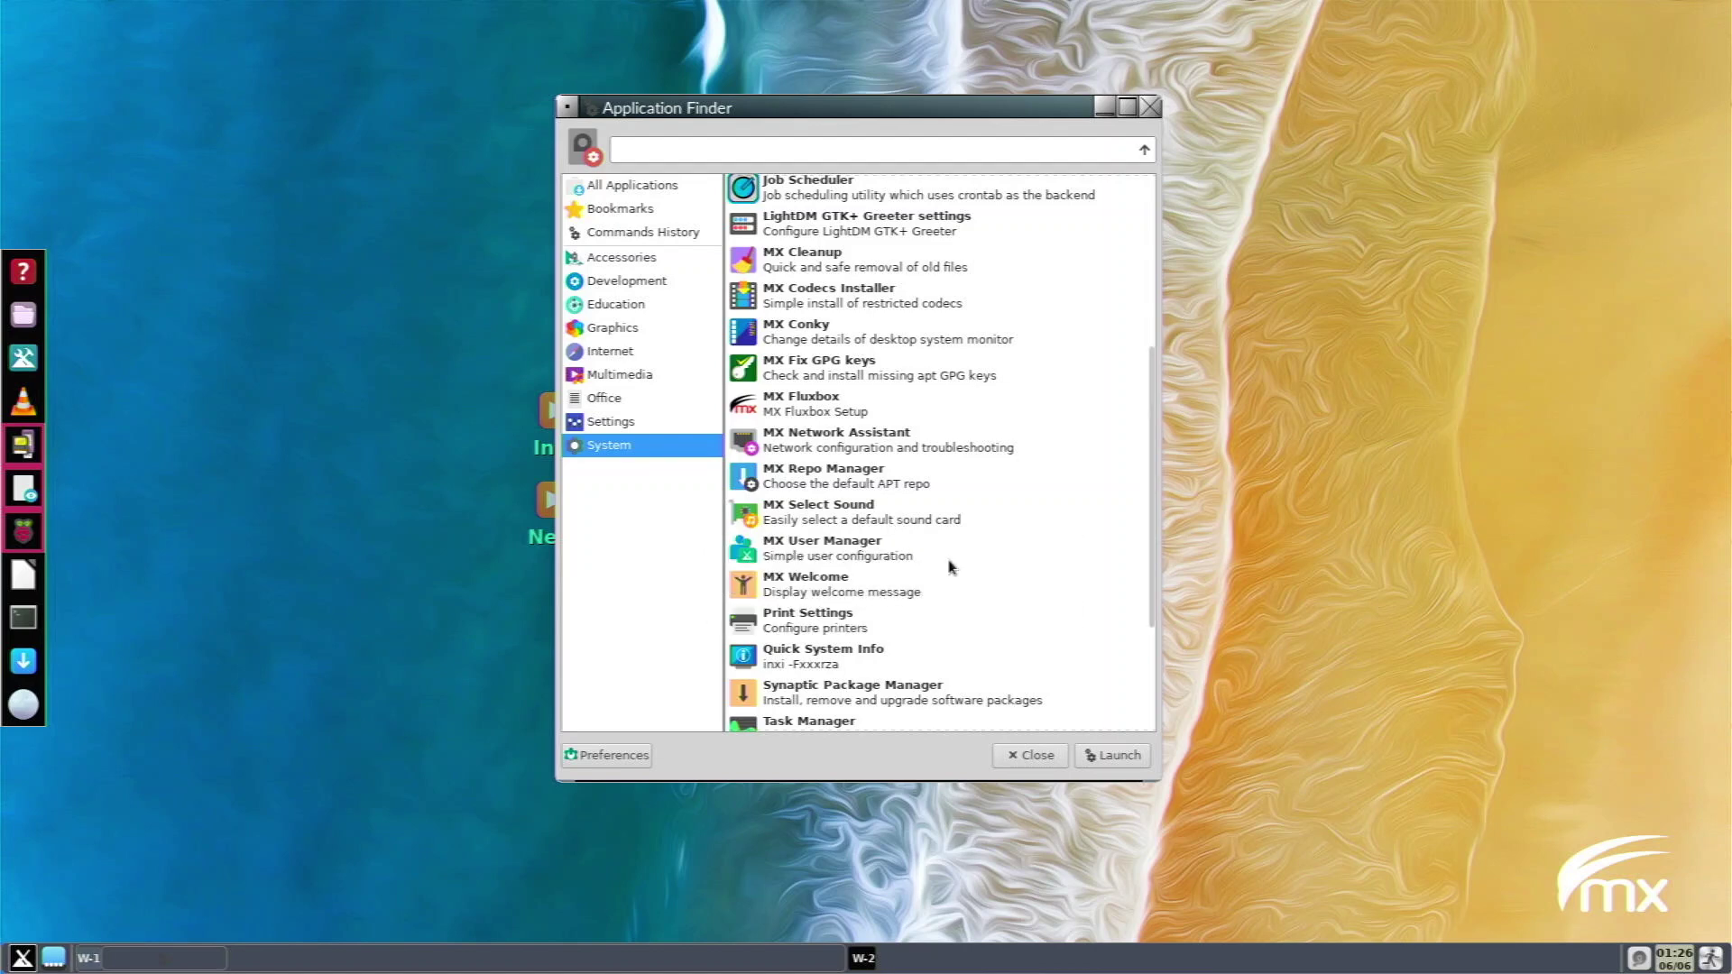
Close Application Finder and launch Customize Look and Feel by searching 'appea' in the launcher.
click(1031, 756)
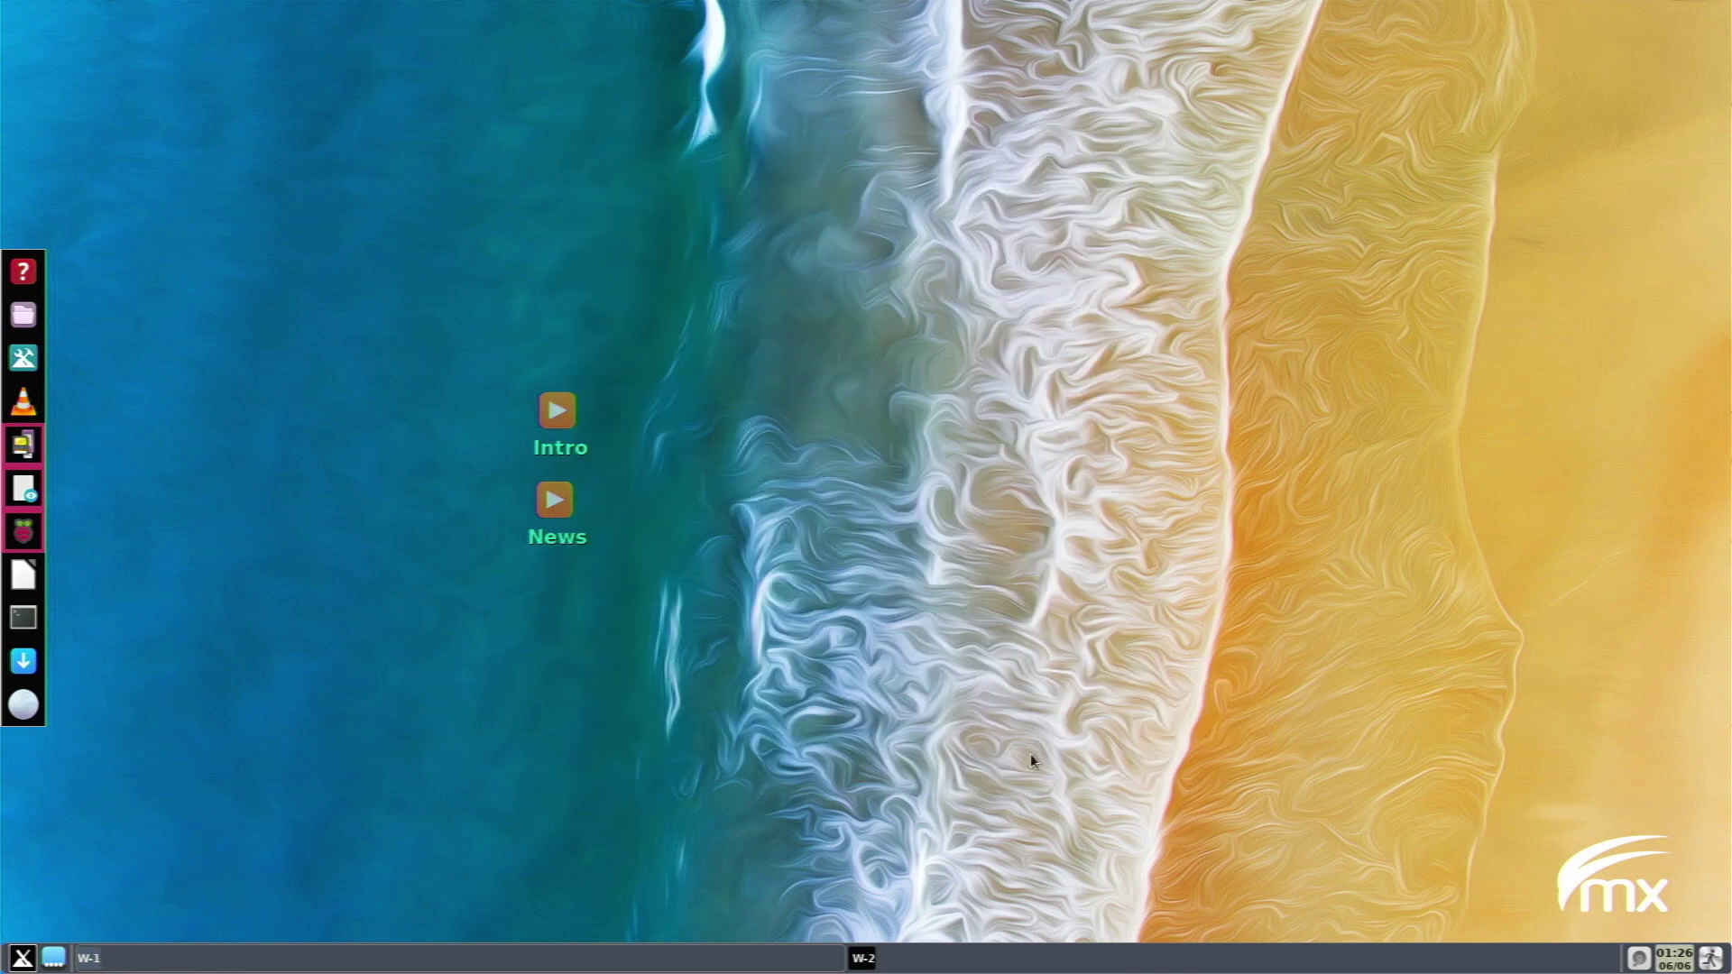
key(alt+F2)
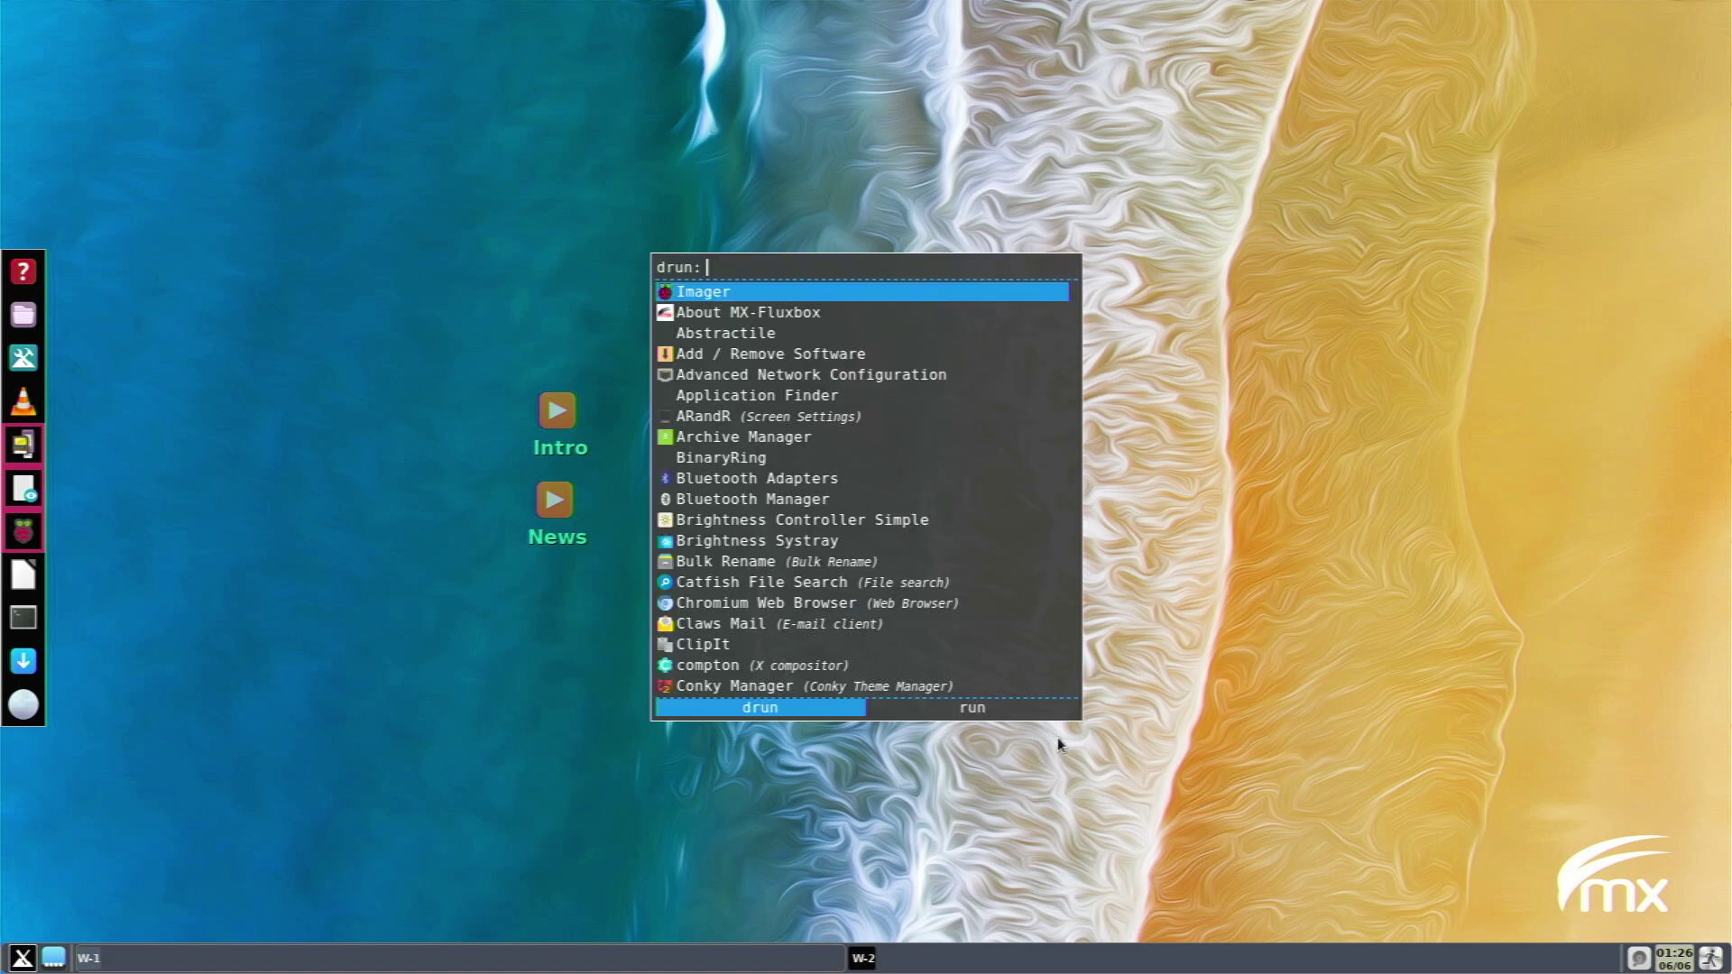
text(appa)
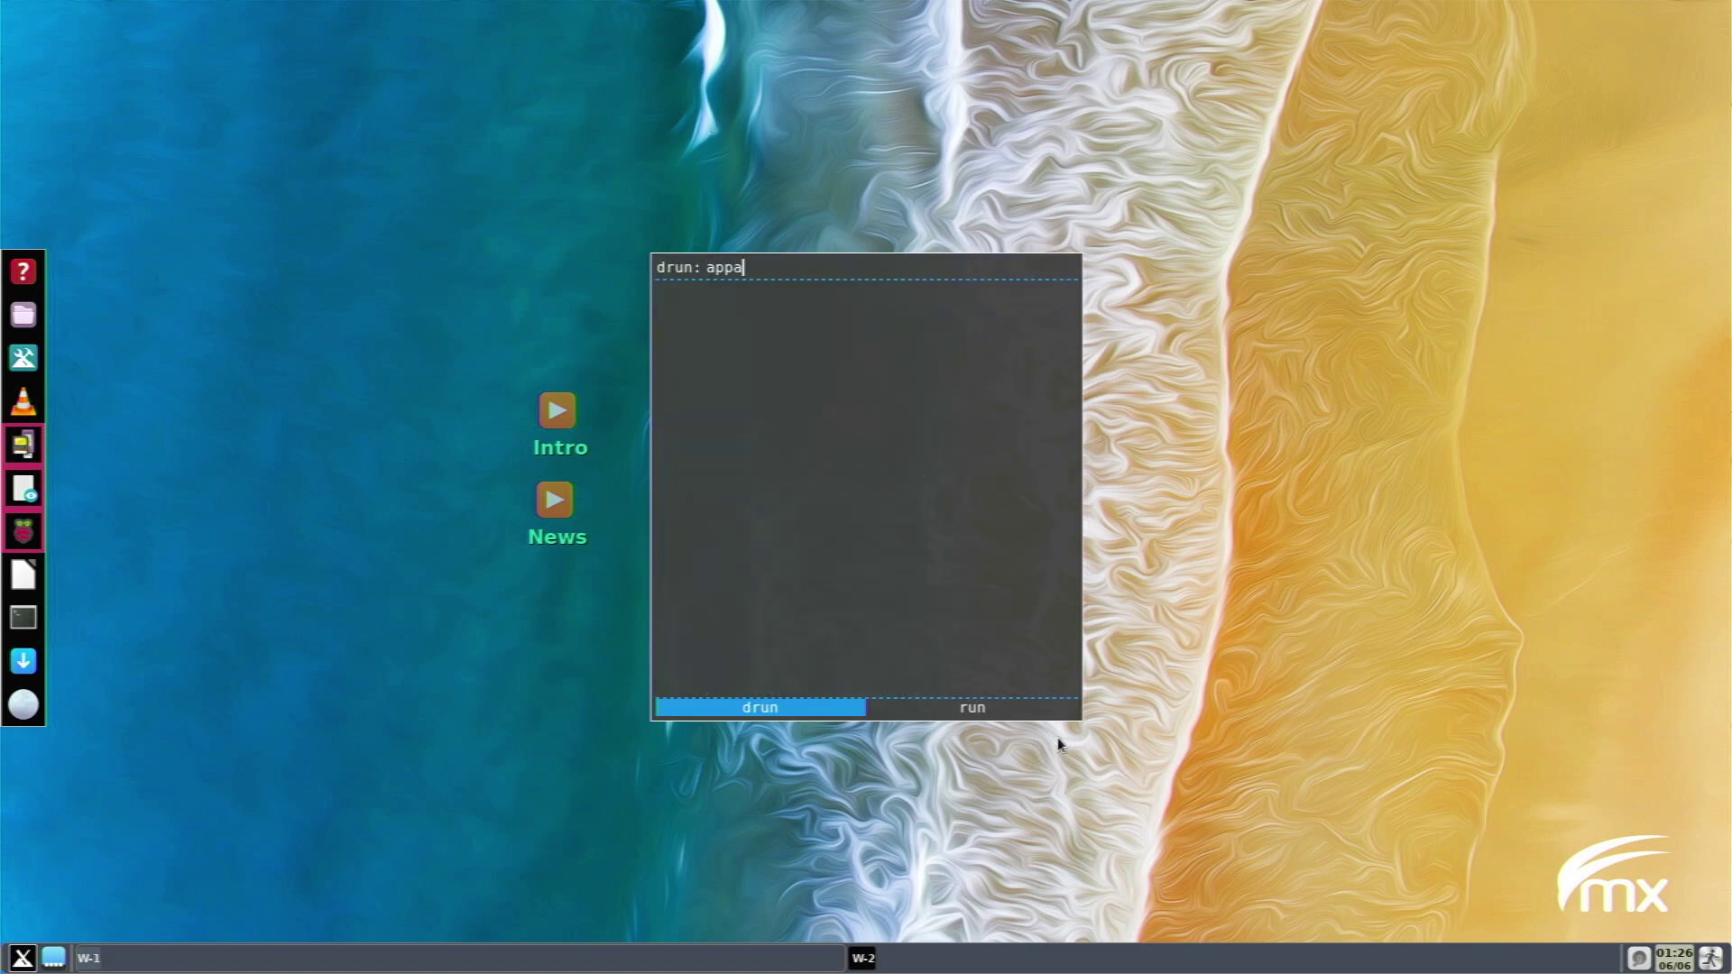
key(BackSpace)
text(ea)
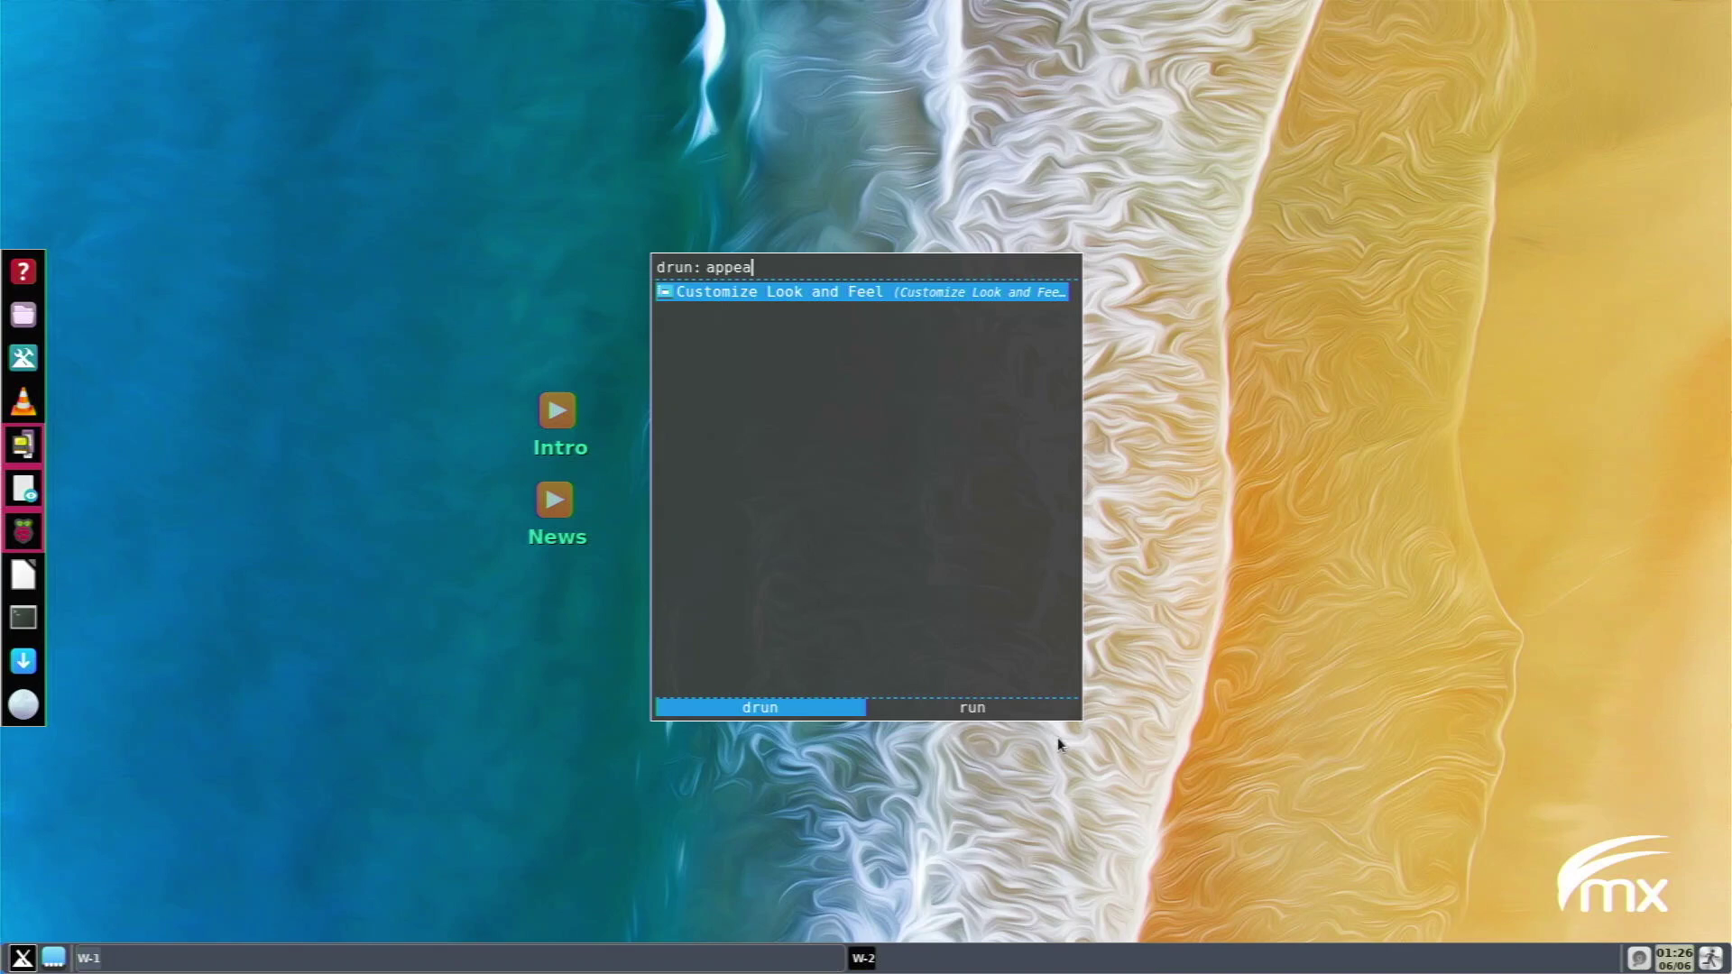
key(Return)
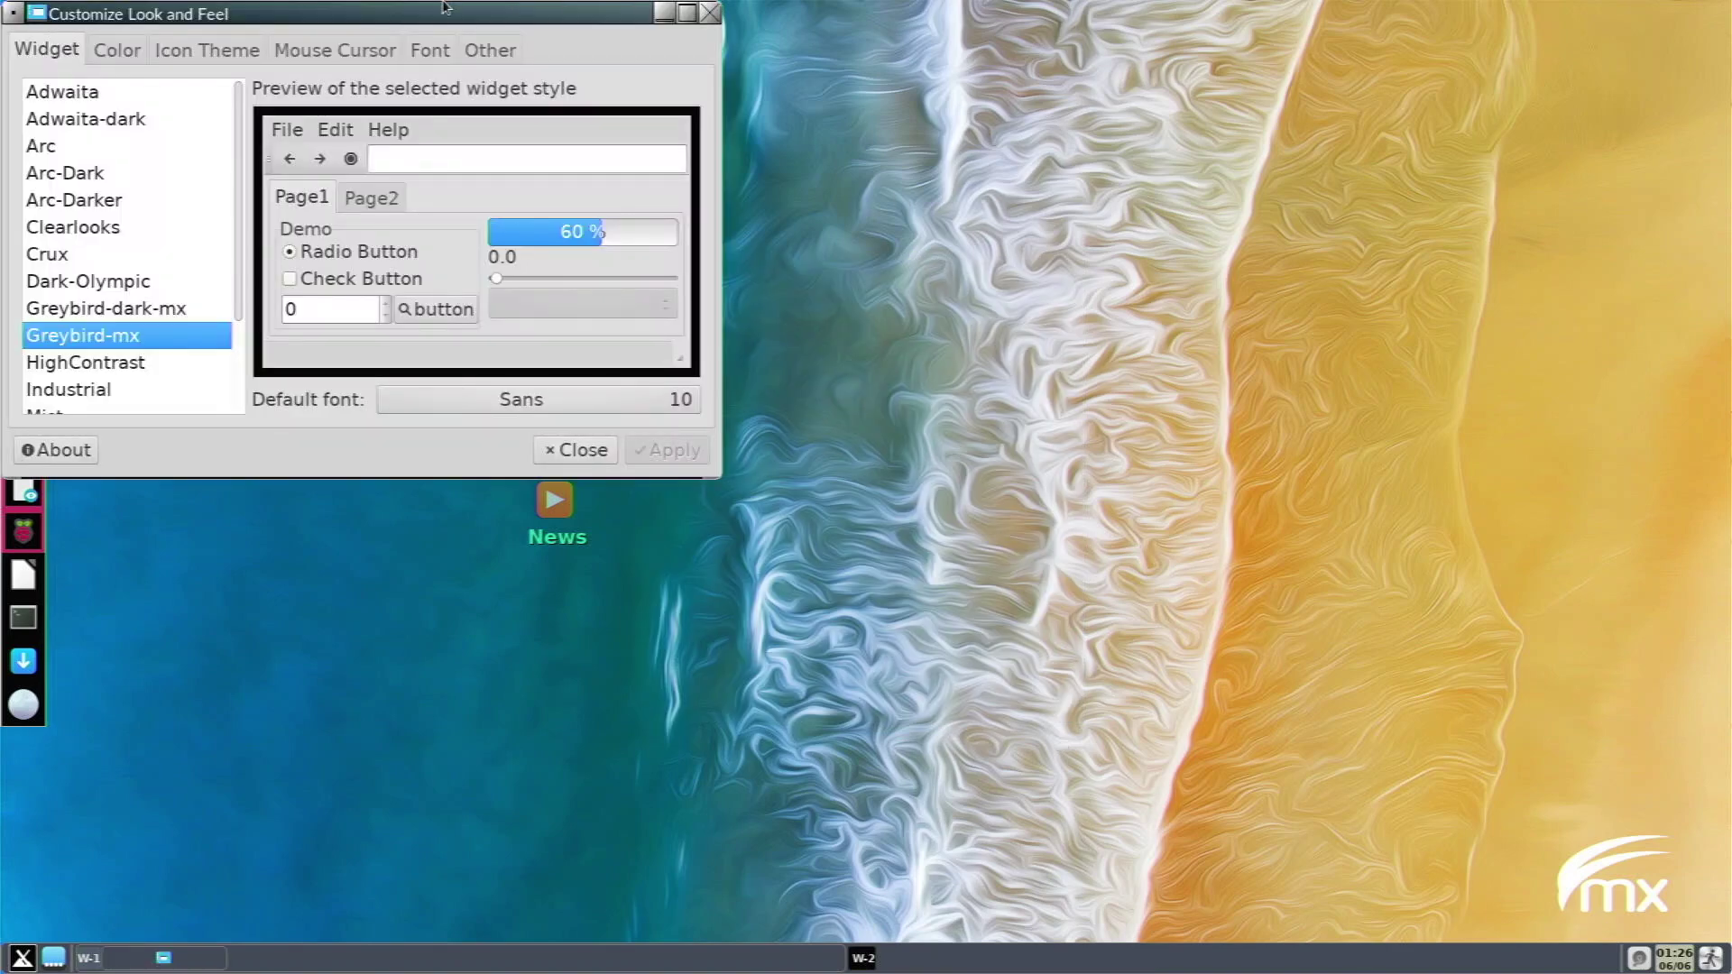
Apply the Arc-Dark widget theme after viewing the Icon Theme, Mouse Cursor and Font tabs.
drag(387, 18, 566, 120)
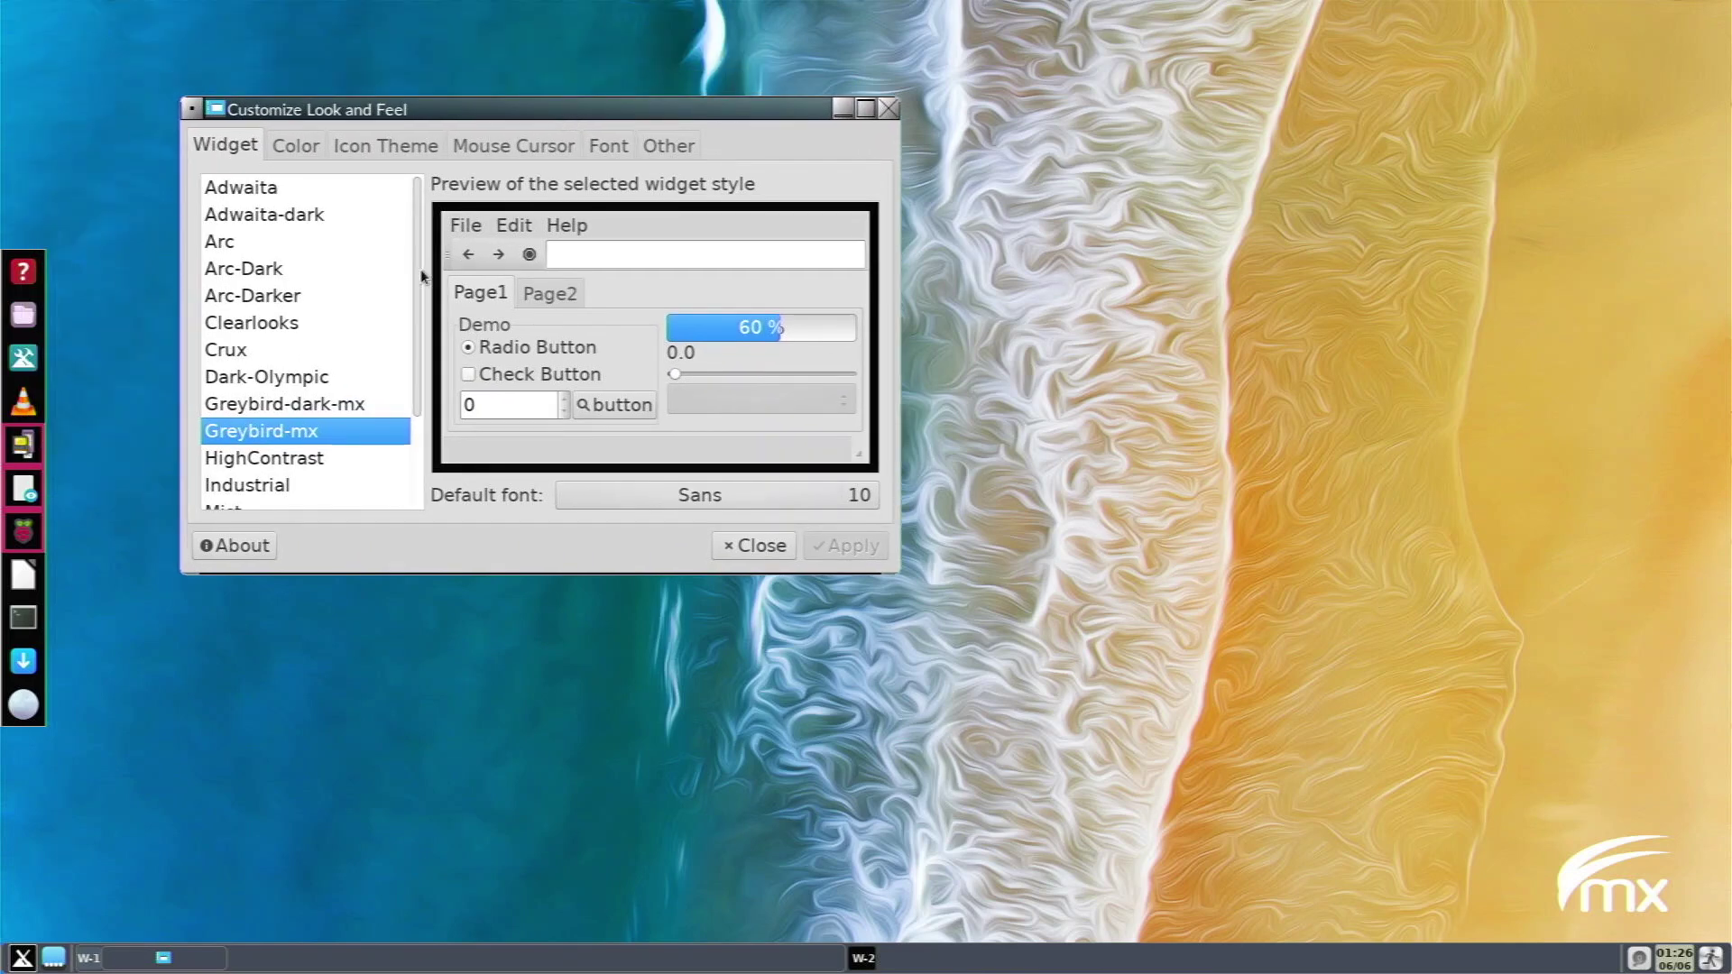
click(317, 269)
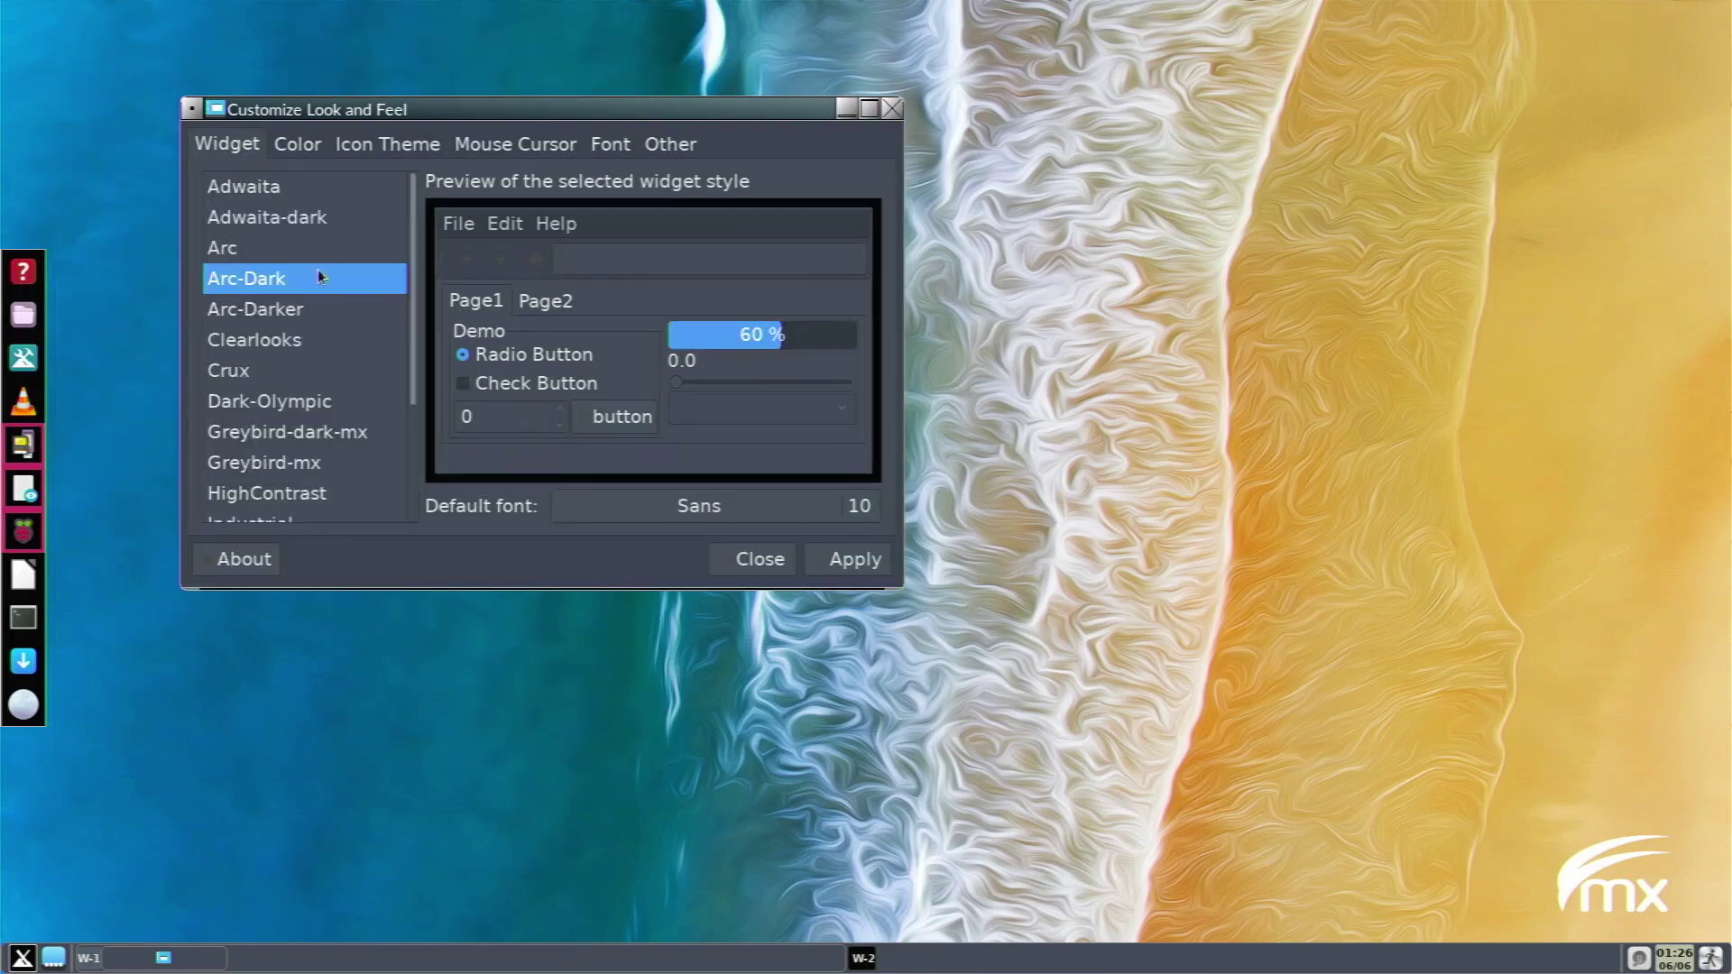
click(390, 147)
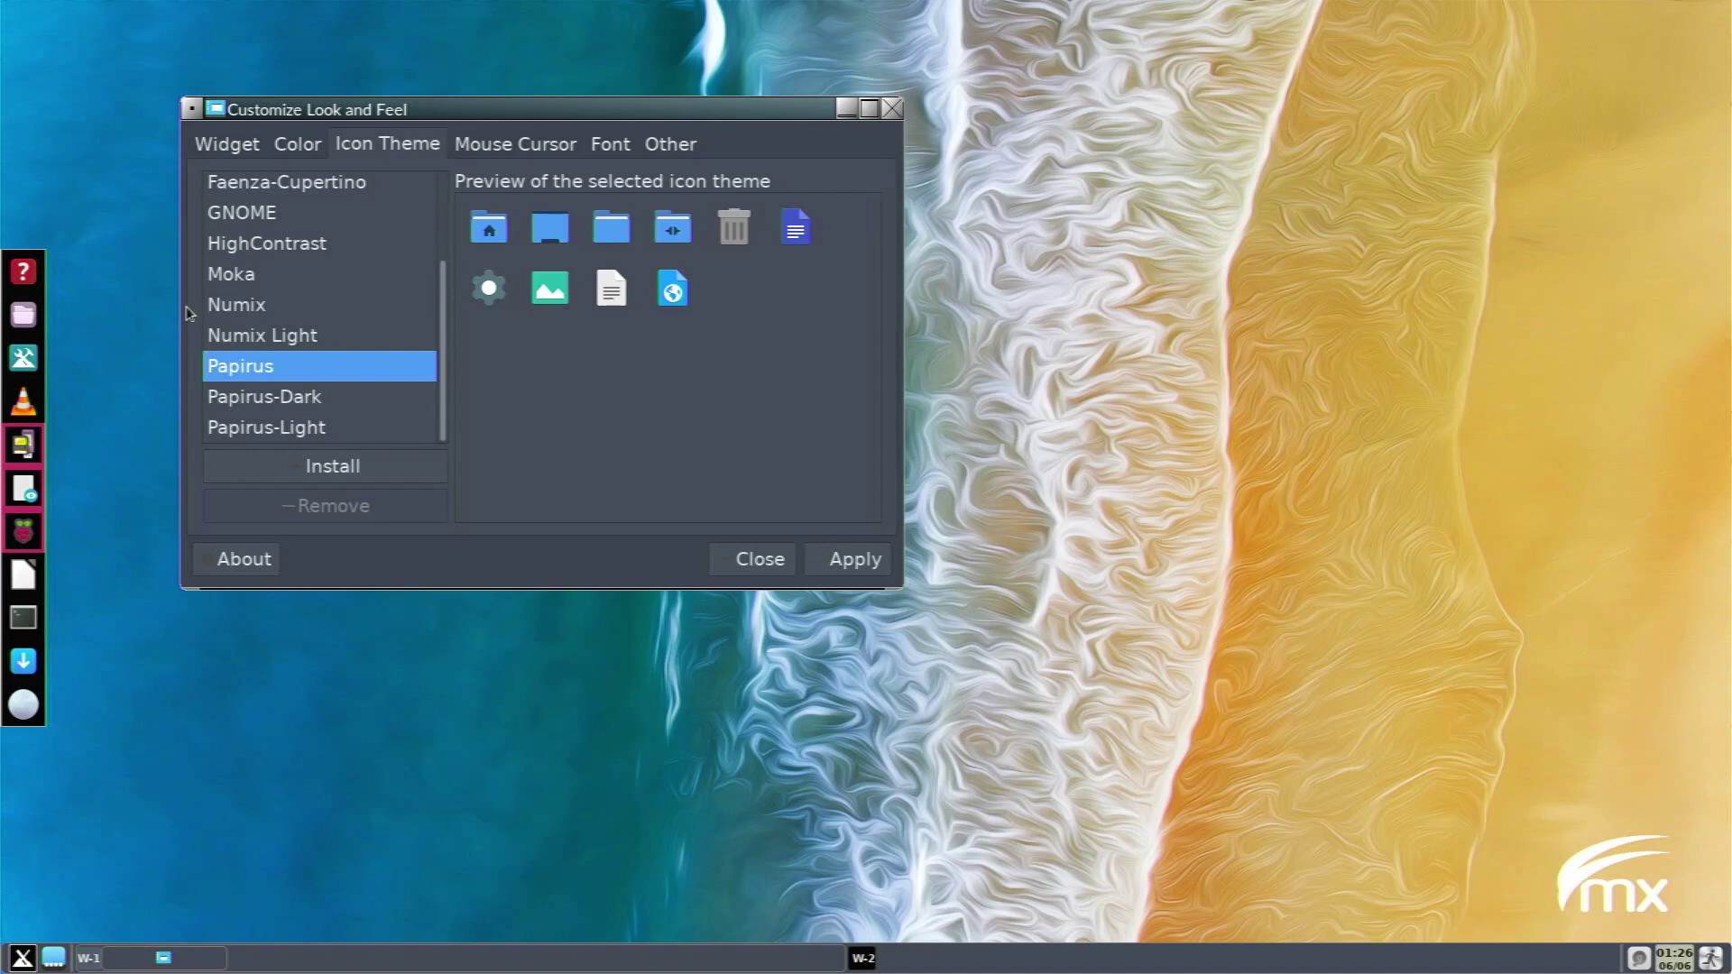
click(527, 145)
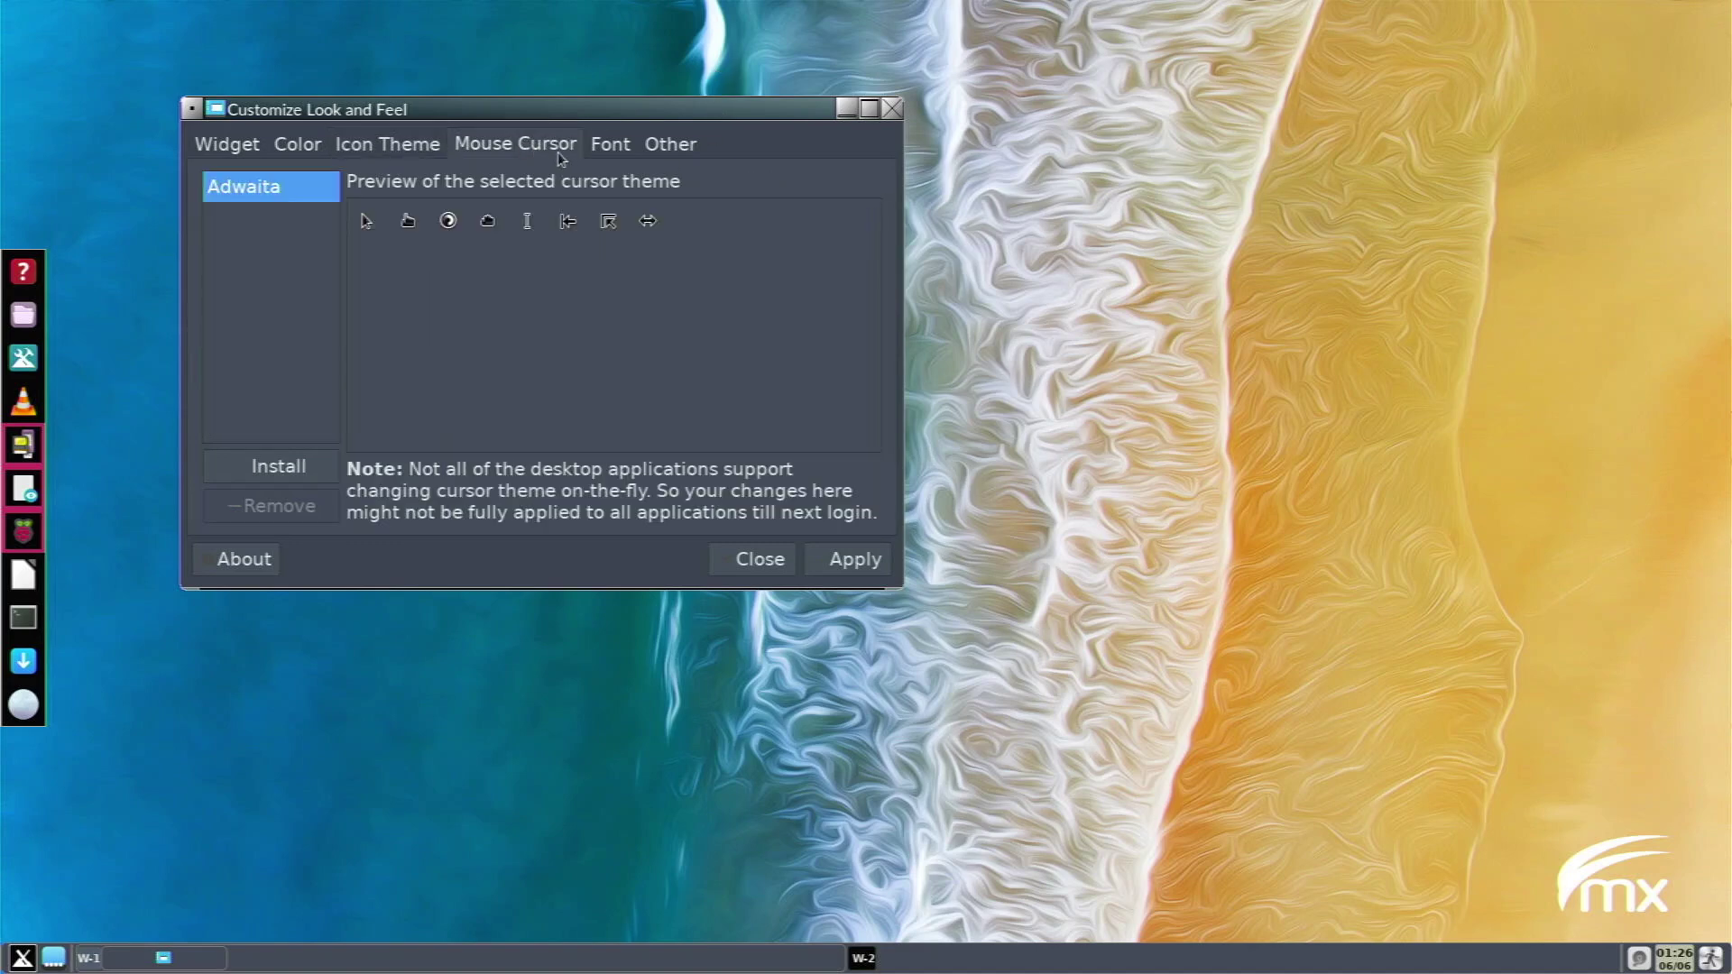
click(609, 149)
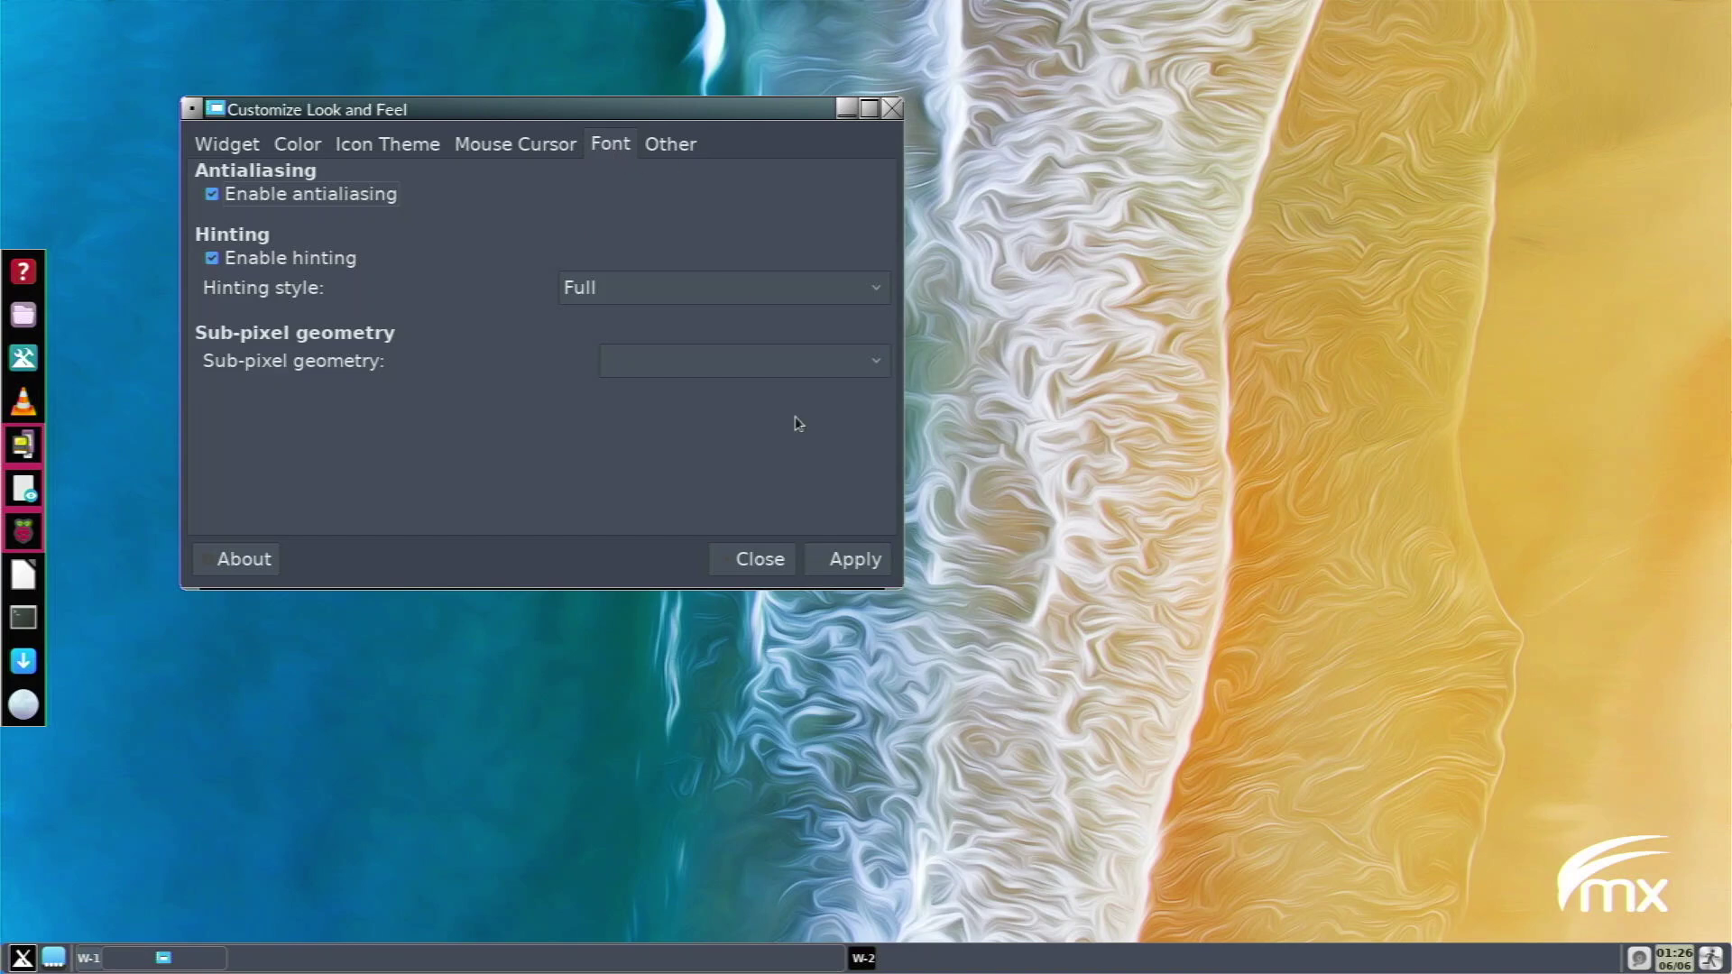
click(857, 568)
Close Customize Look and Feel and launch Openbox Configuration Manager via an 'openbox' search.
click(752, 566)
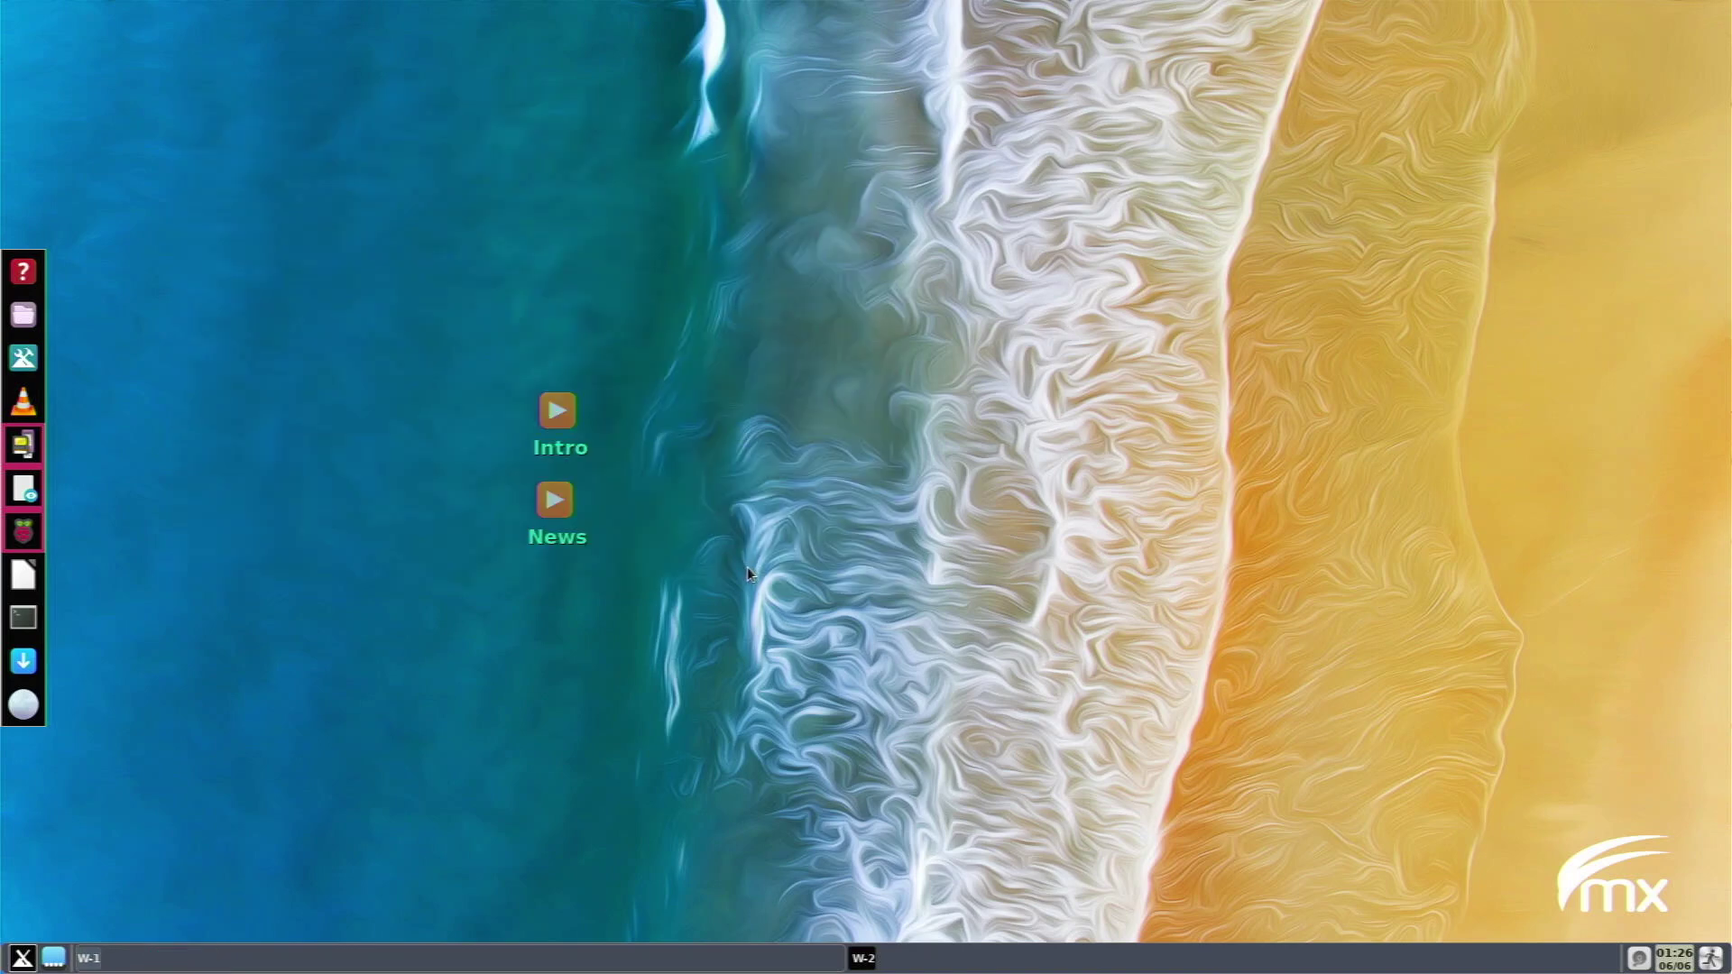
key(super+space)
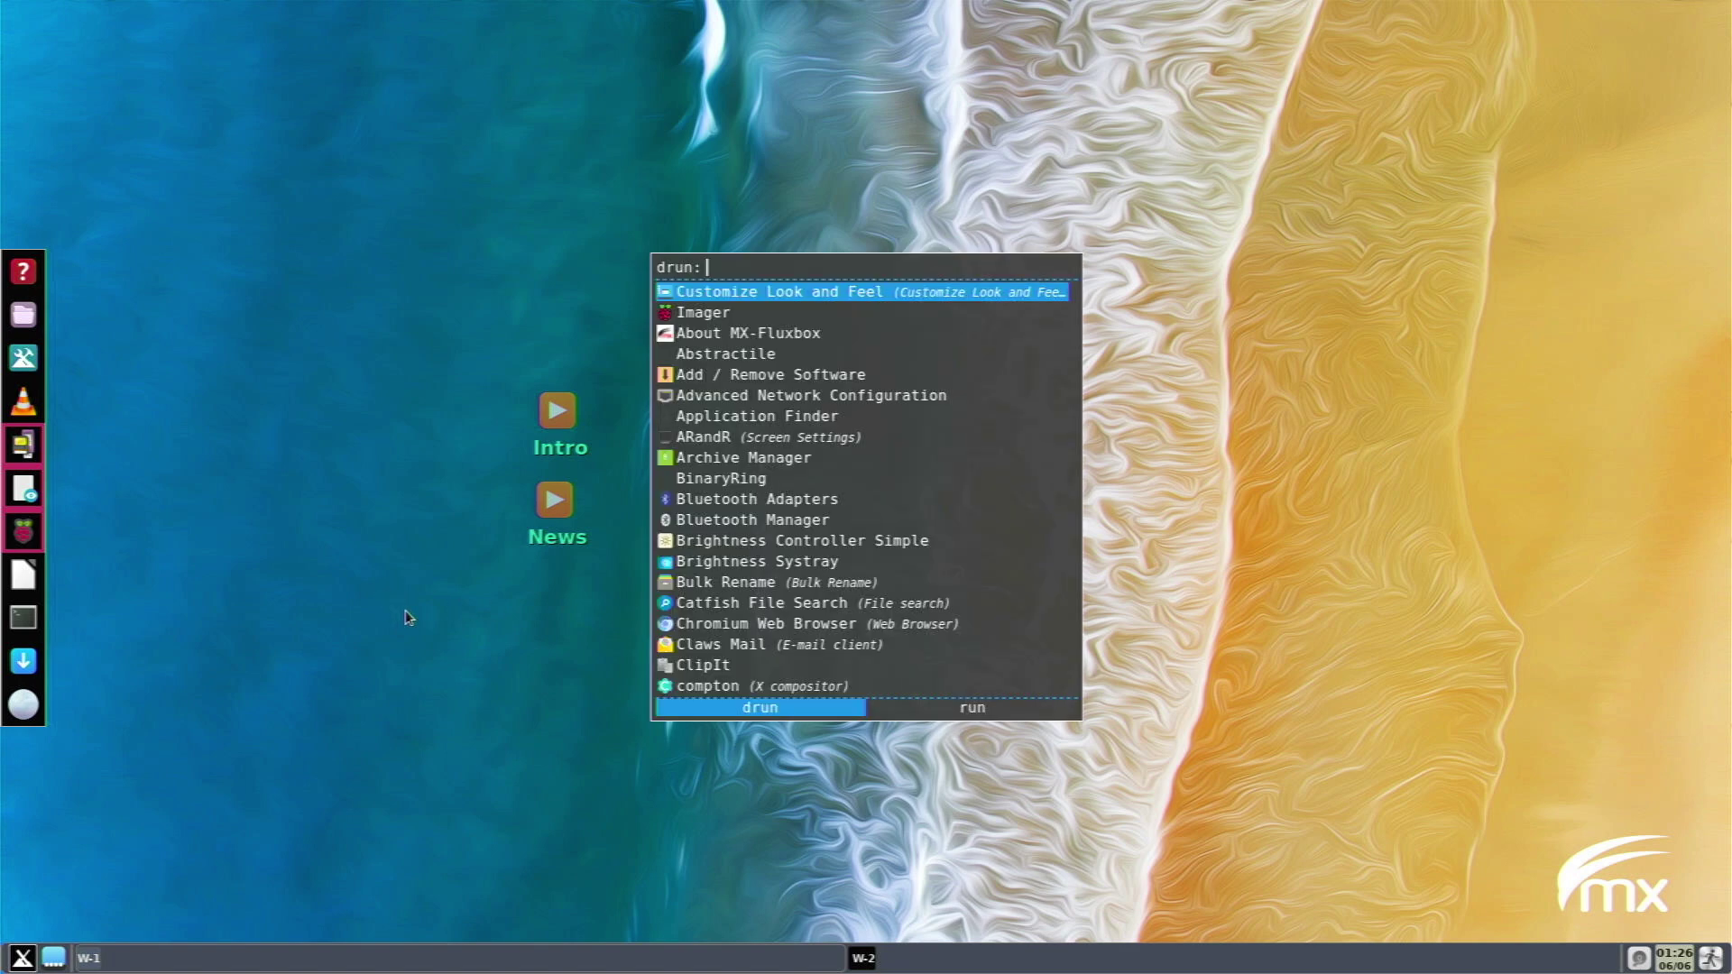
text(open)
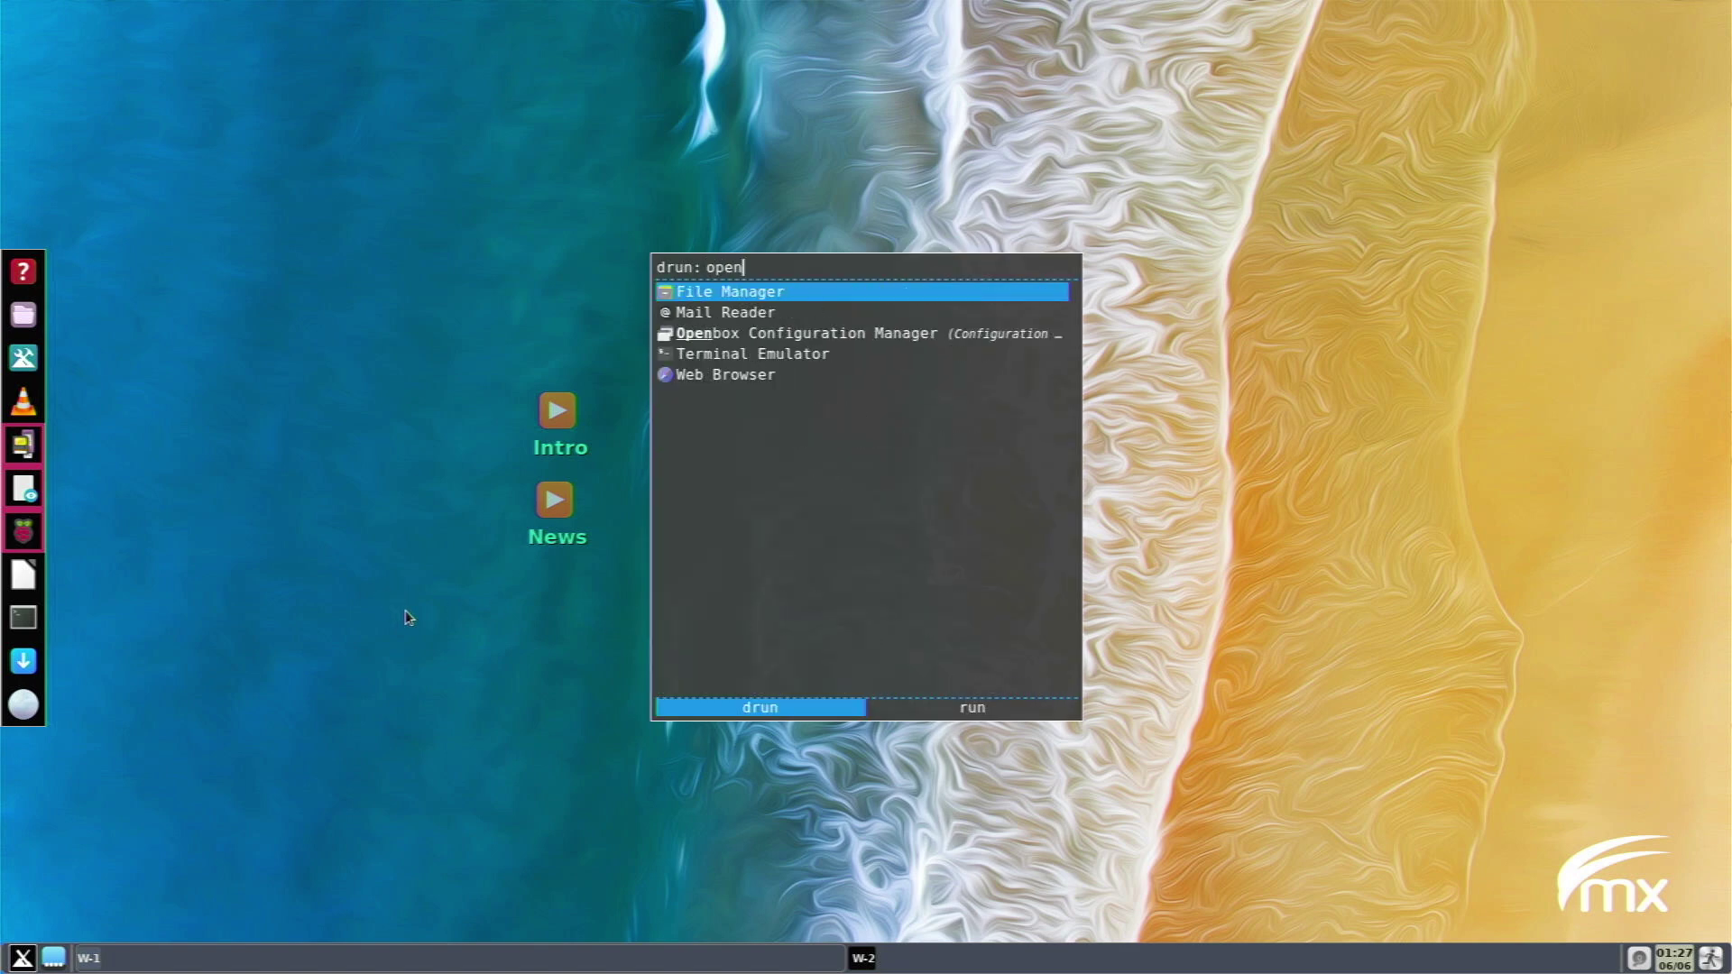
key(BackSpace)
key(BackSpace)
text(enbox)
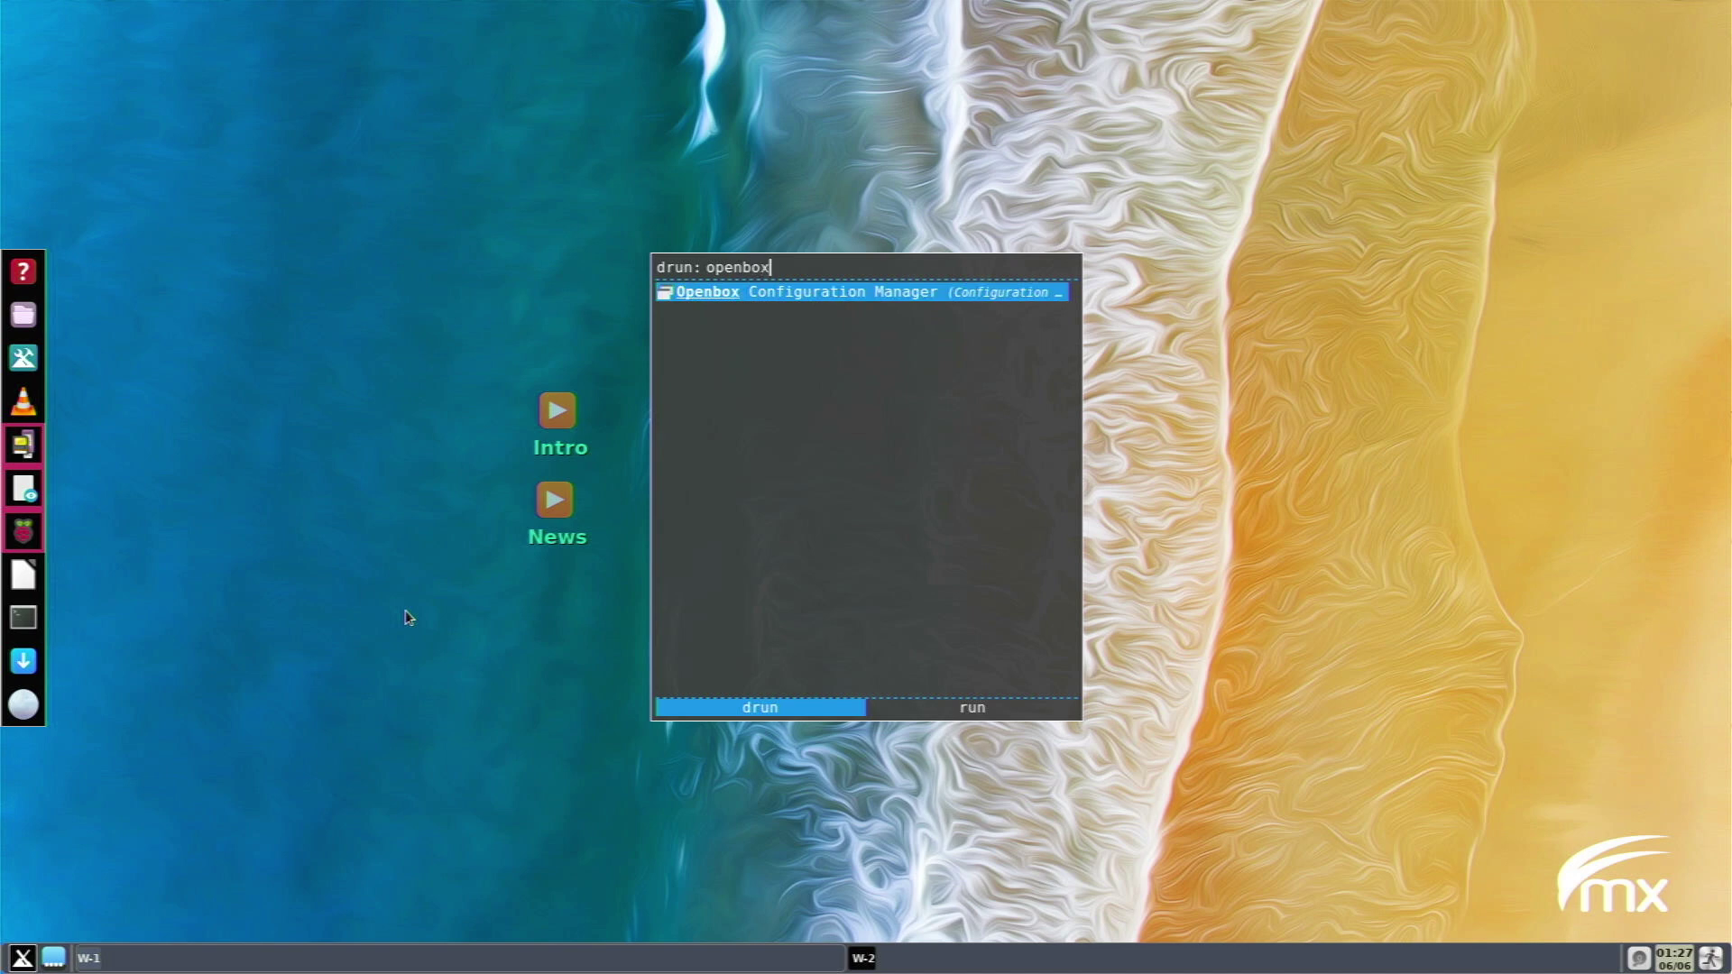
key(Return)
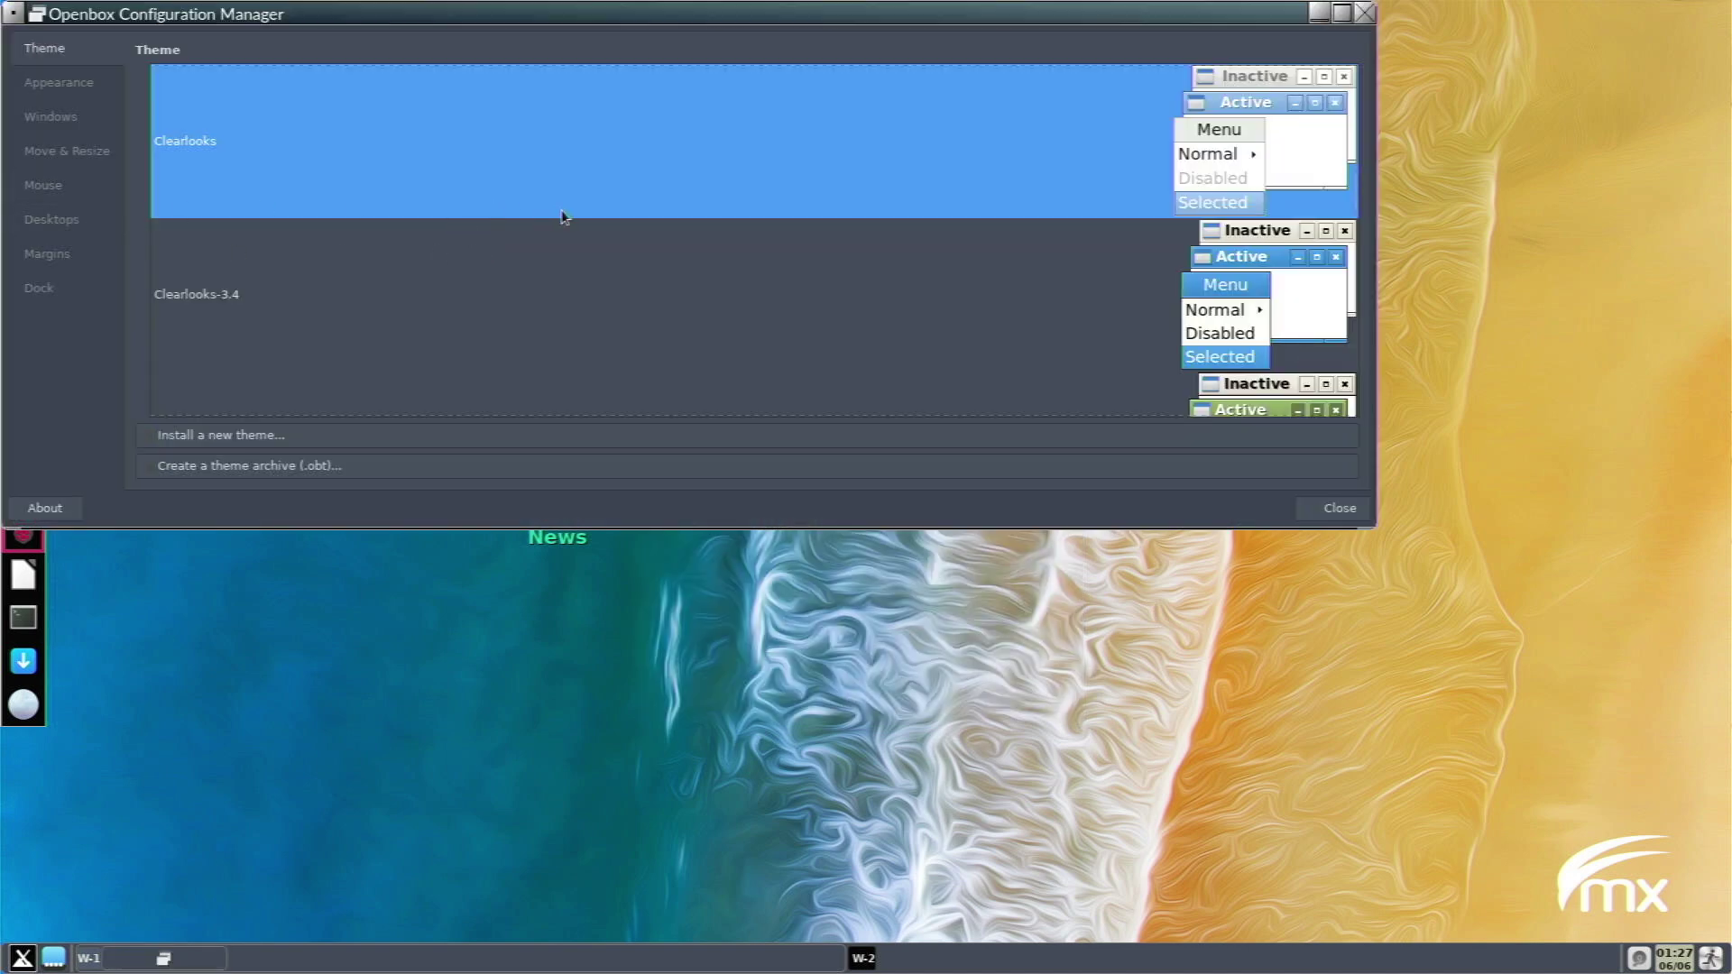
Choose the Numix Openbox theme, then close the configuration manager and the file manager.
scroll(682, 334, down, 1)
scroll(682, 334, down, 10)
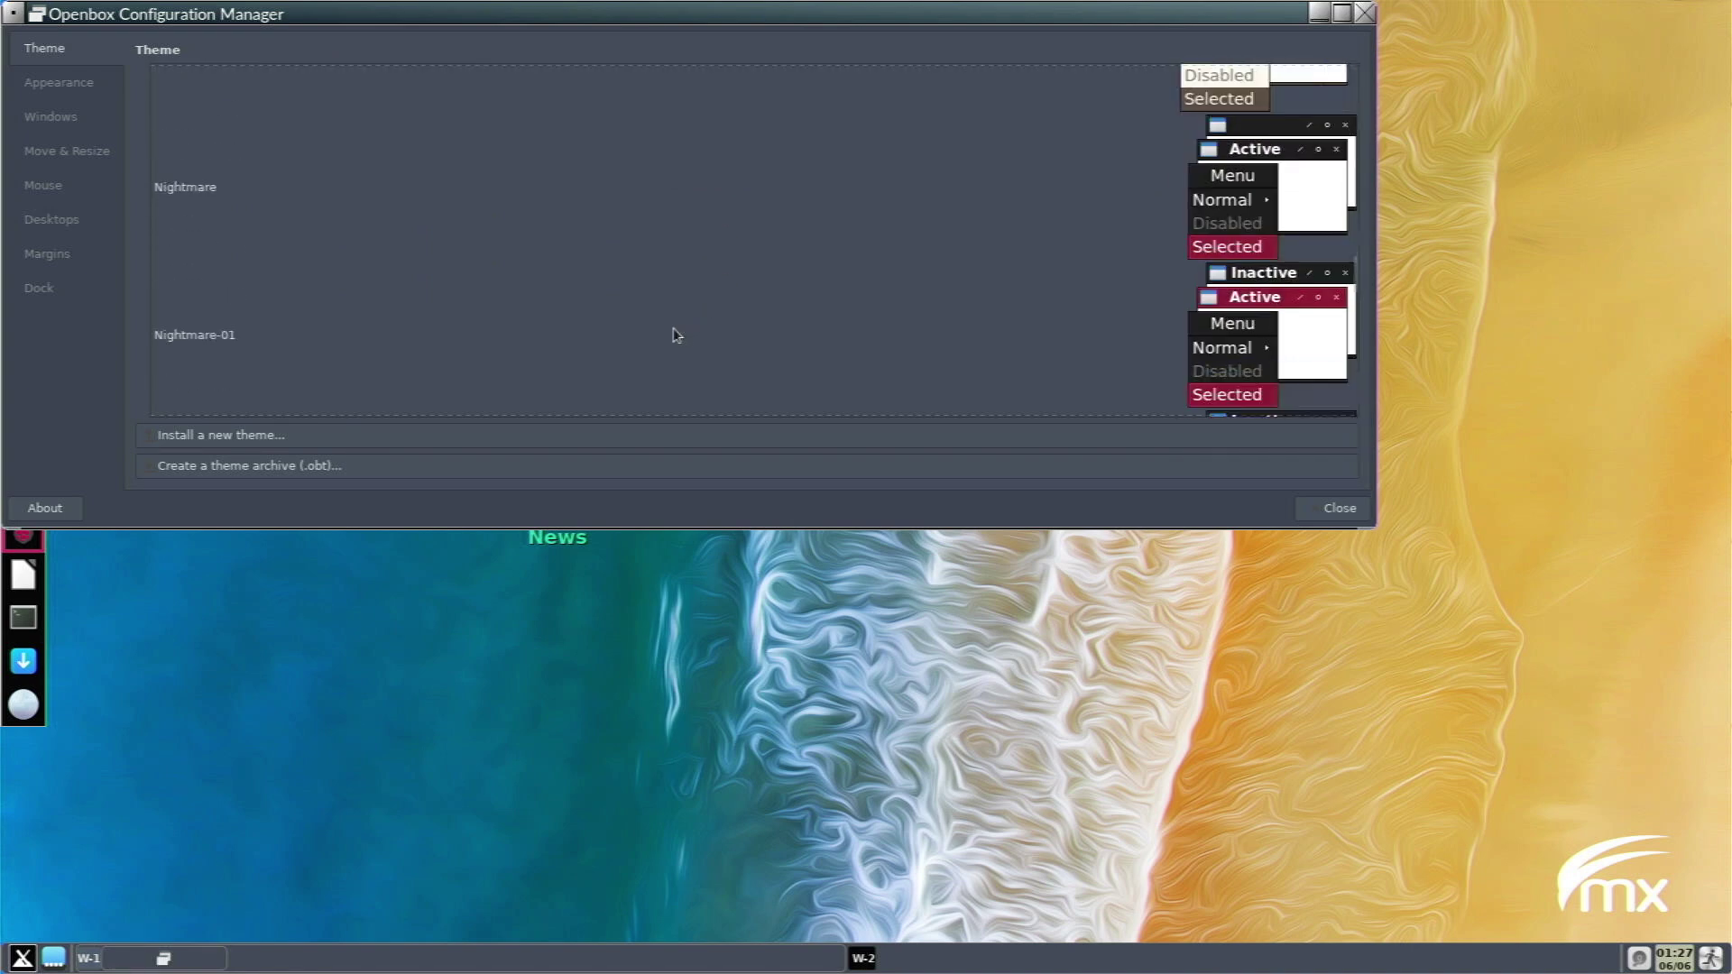
scroll(673, 336, down, 4)
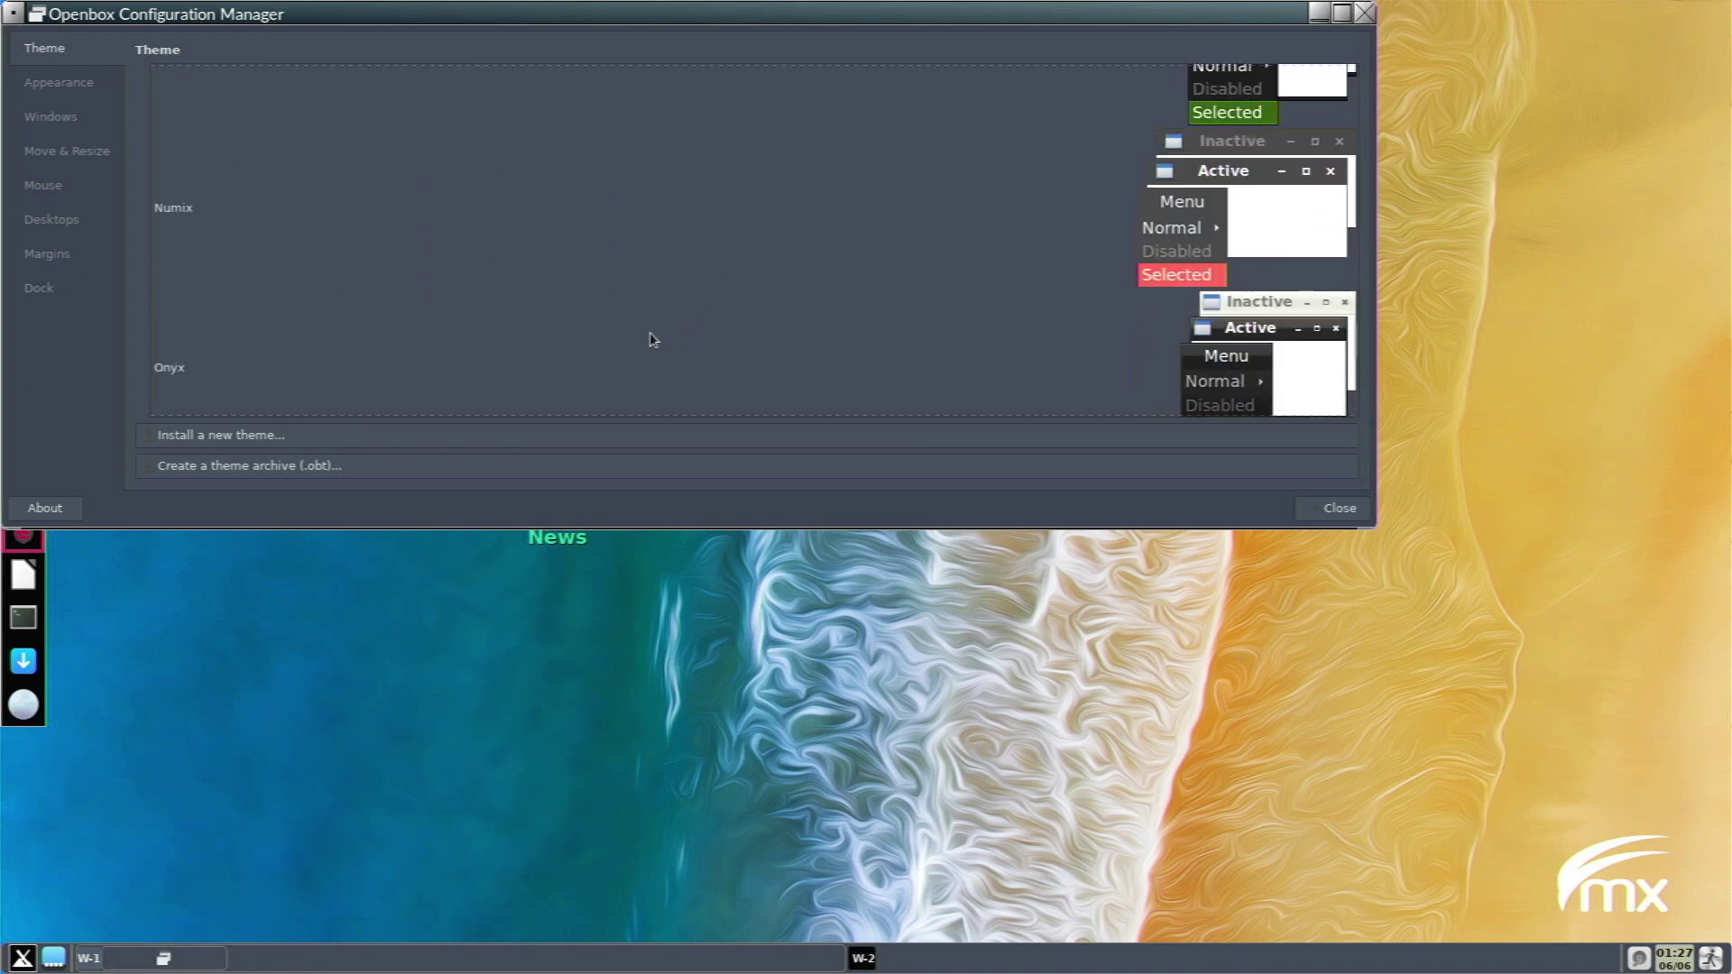
click(516, 256)
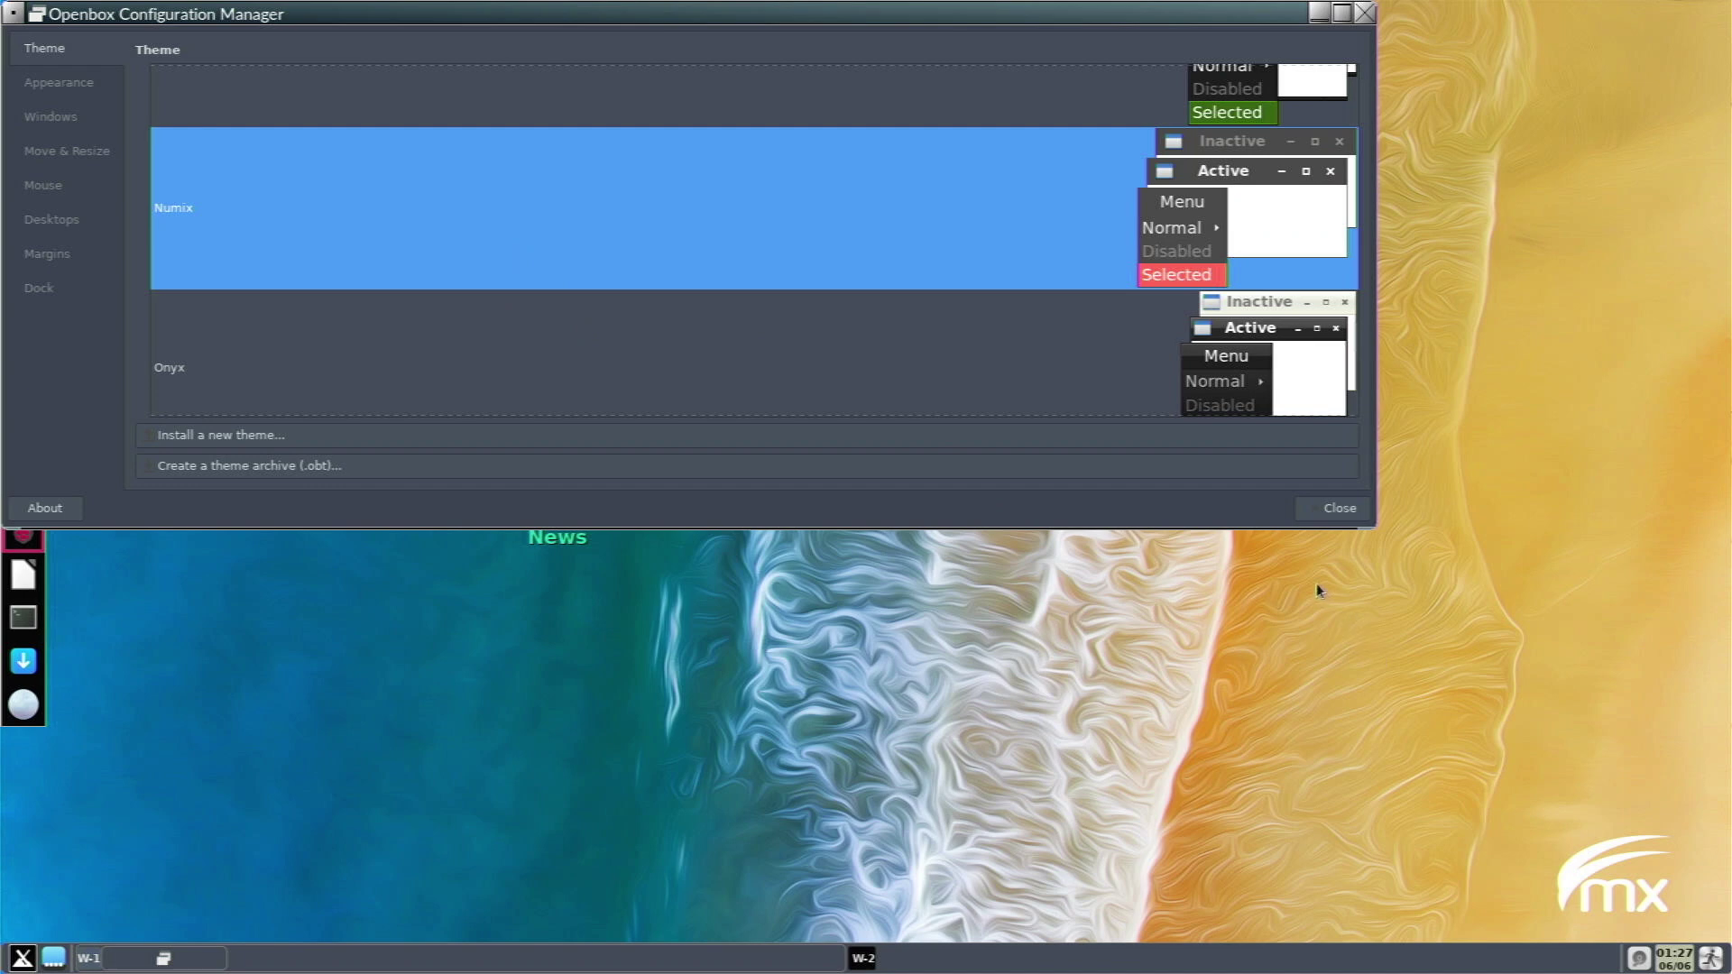
click(1341, 510)
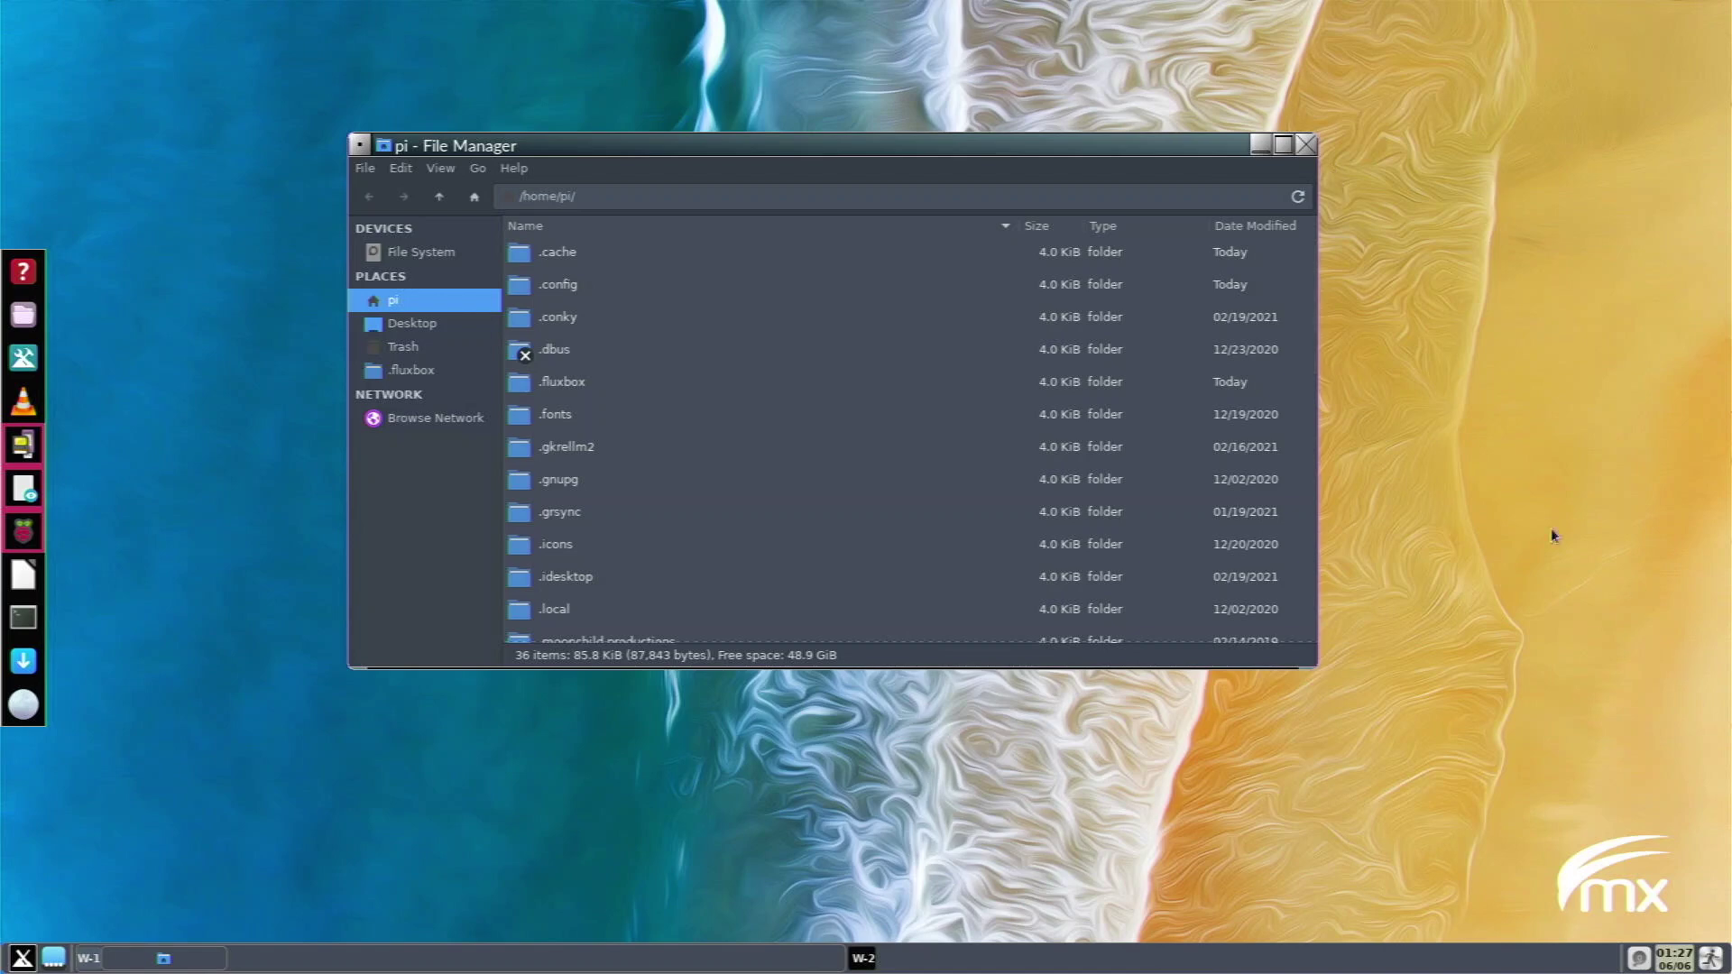
click(1309, 150)
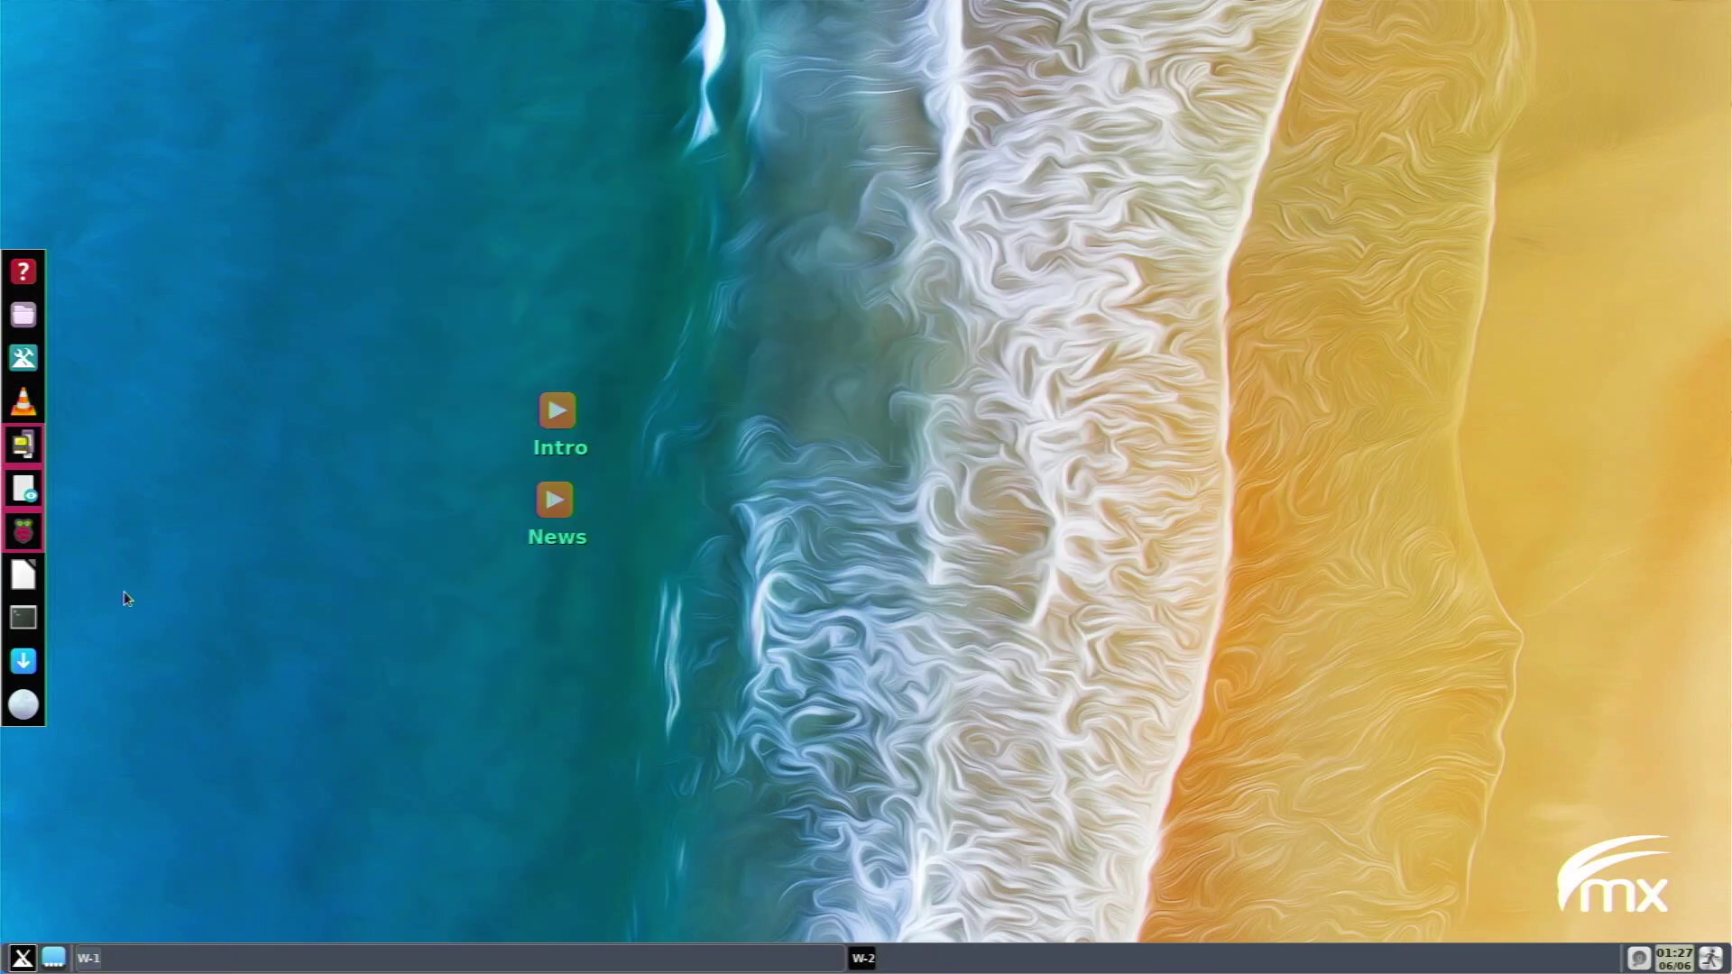
Open a terminal, center it on screen, and run htop.
click(23, 617)
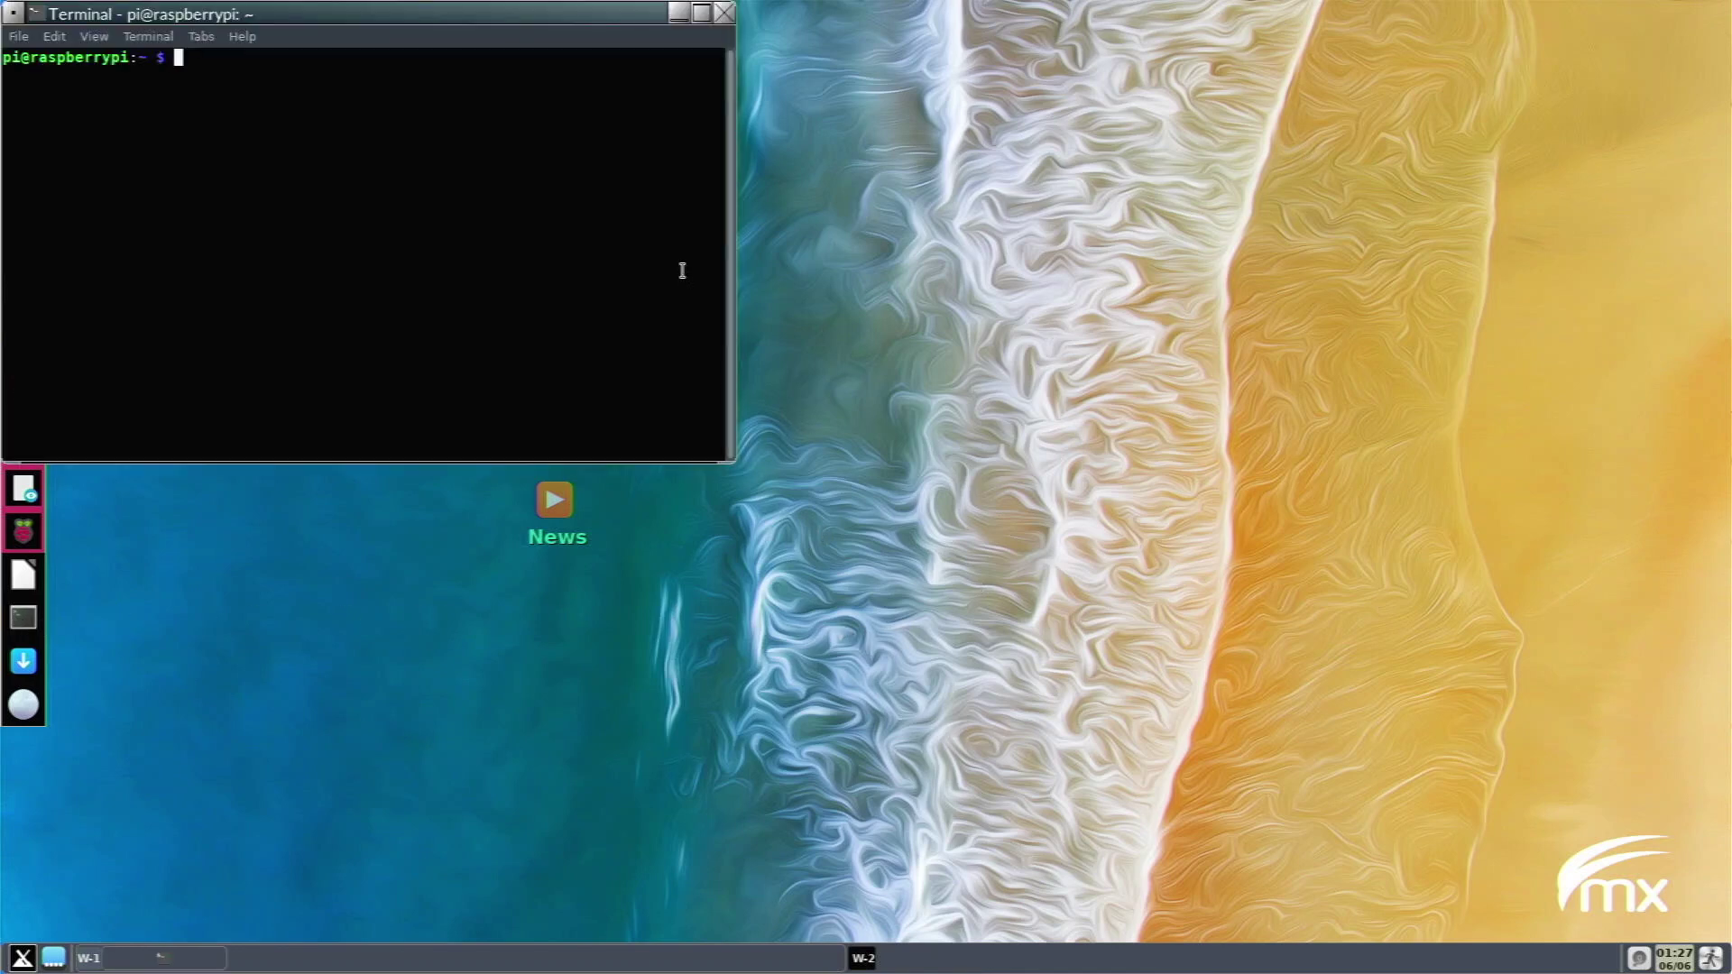
drag(591, 20, 1125, 235)
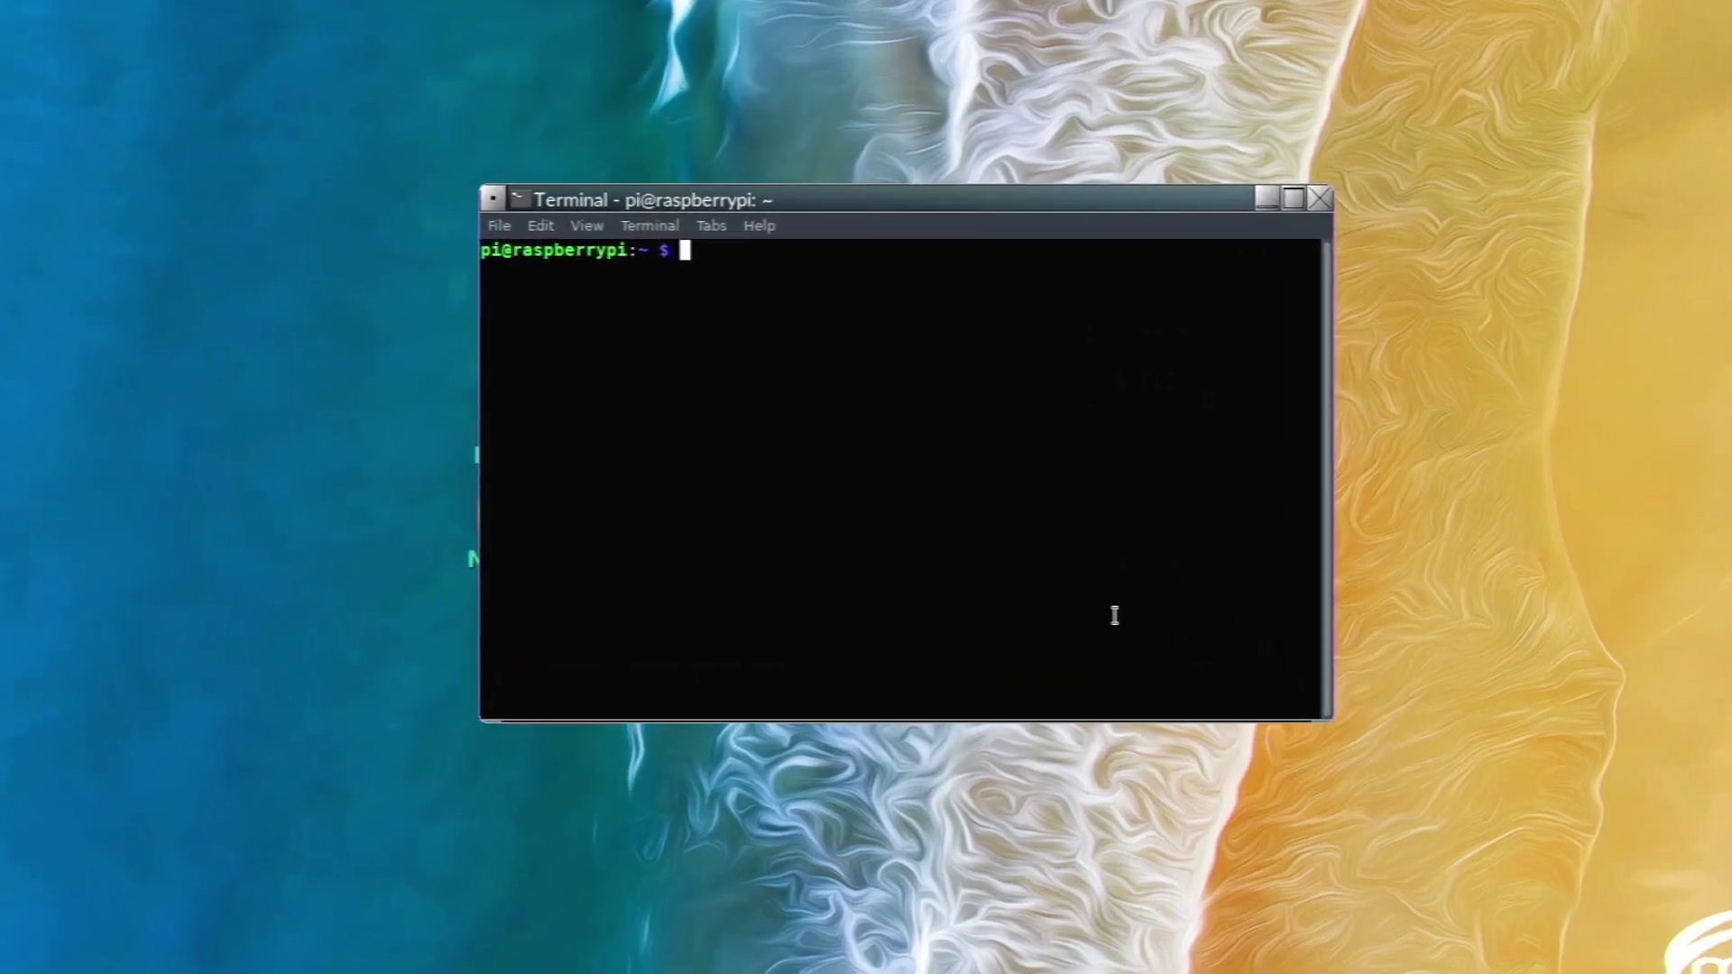
text(htop)
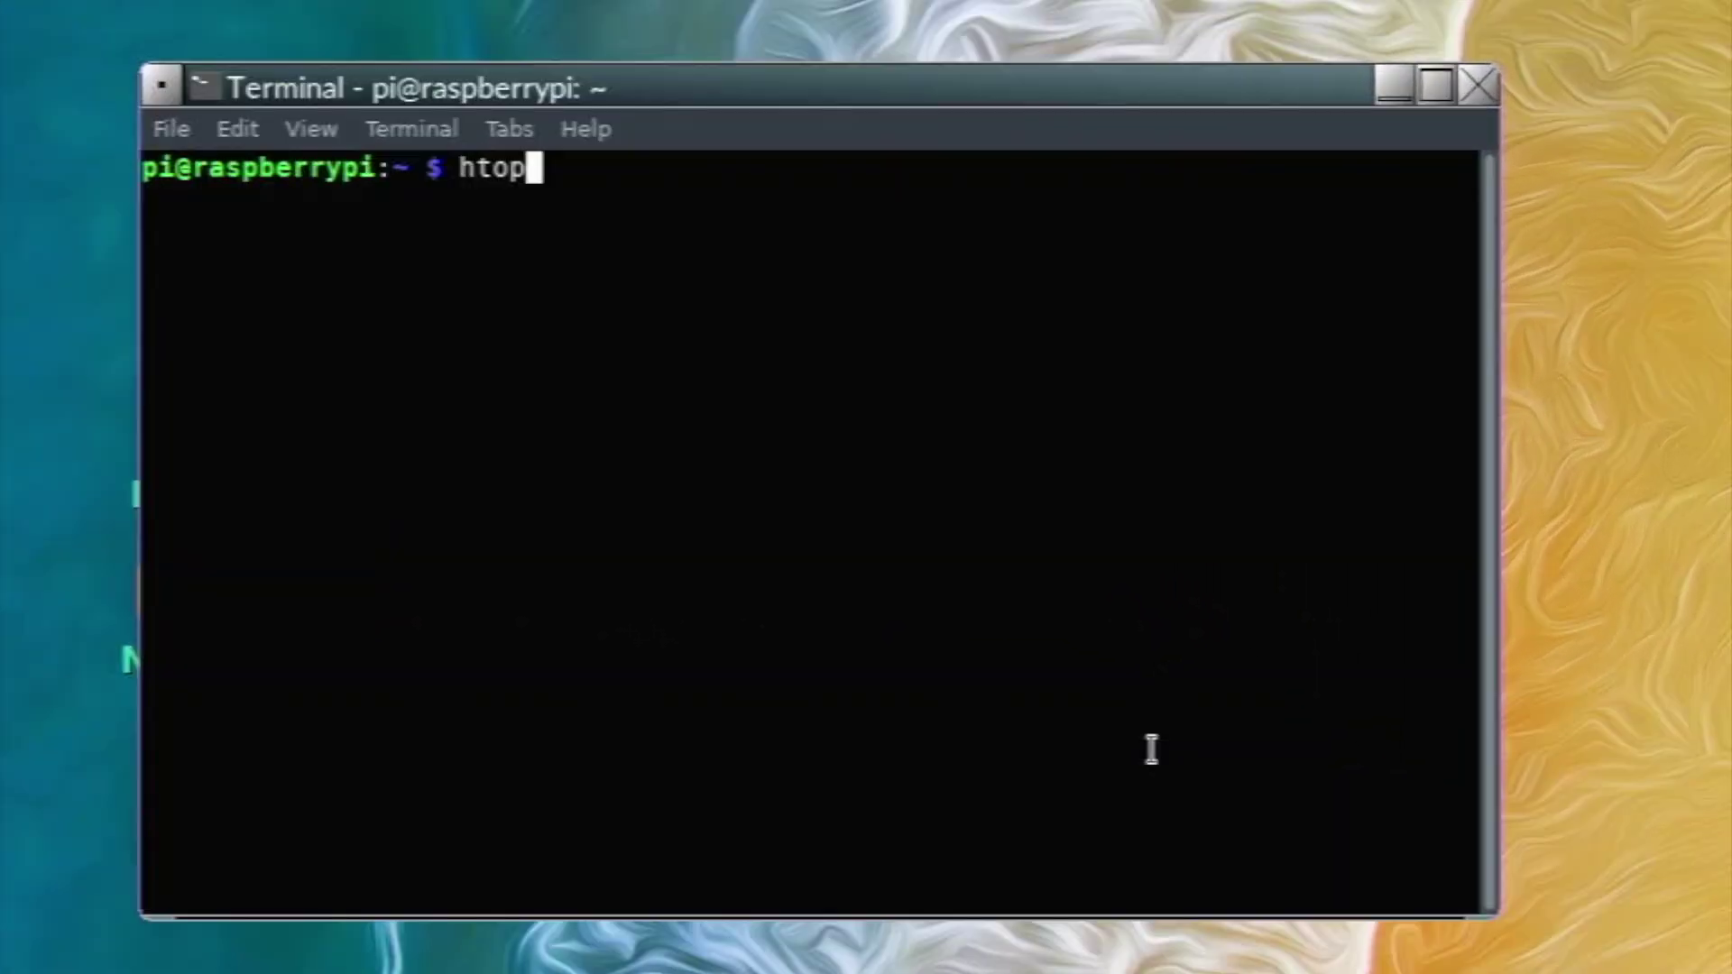
key(Return)
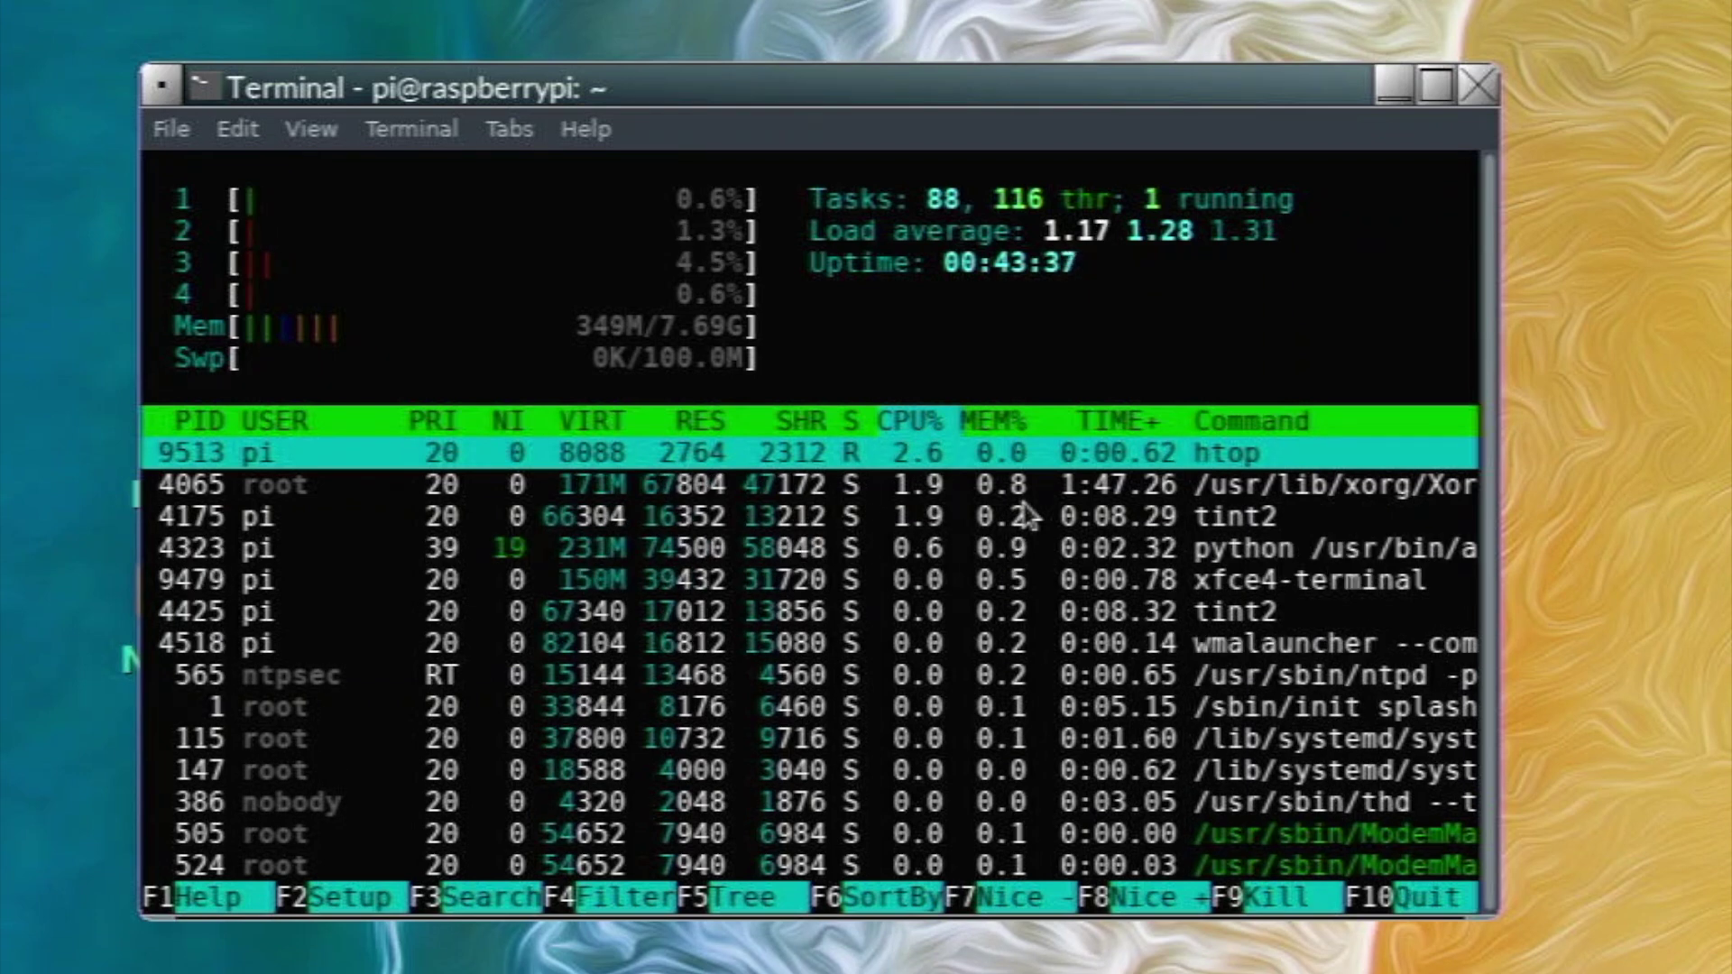
Quit htop and run neofetch to show the Raspberry Pi system details.
text(q)
text(neop)
key(BackSpace)
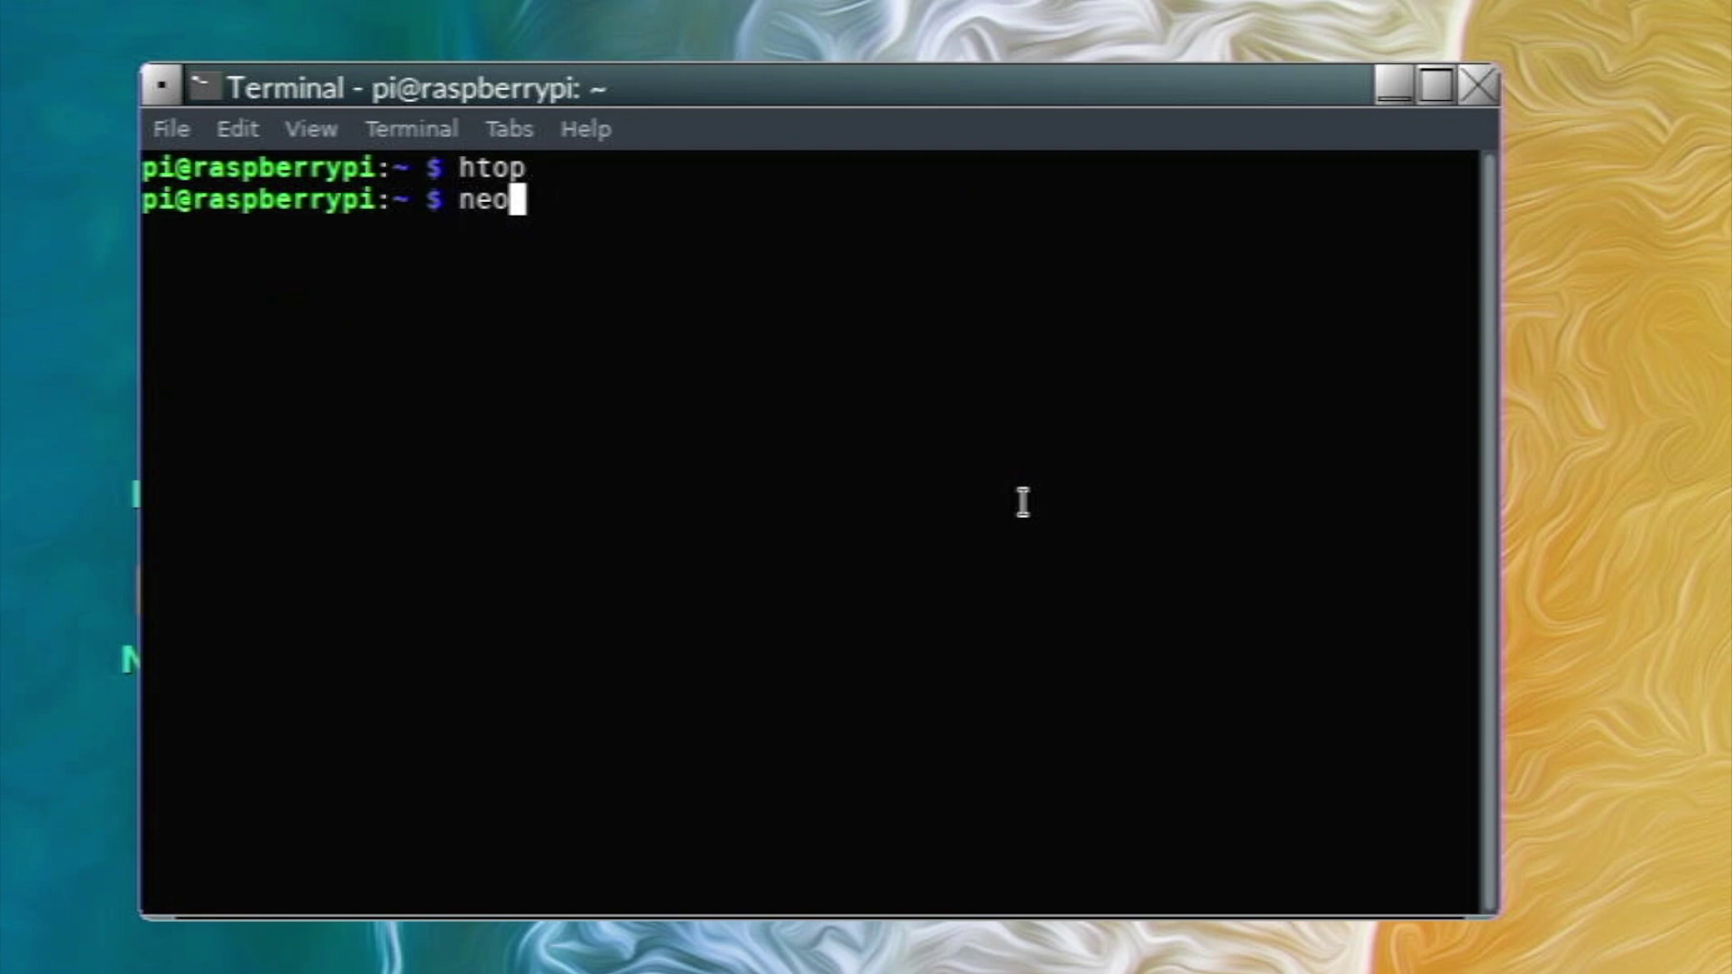
text(fetch)
key(Return)
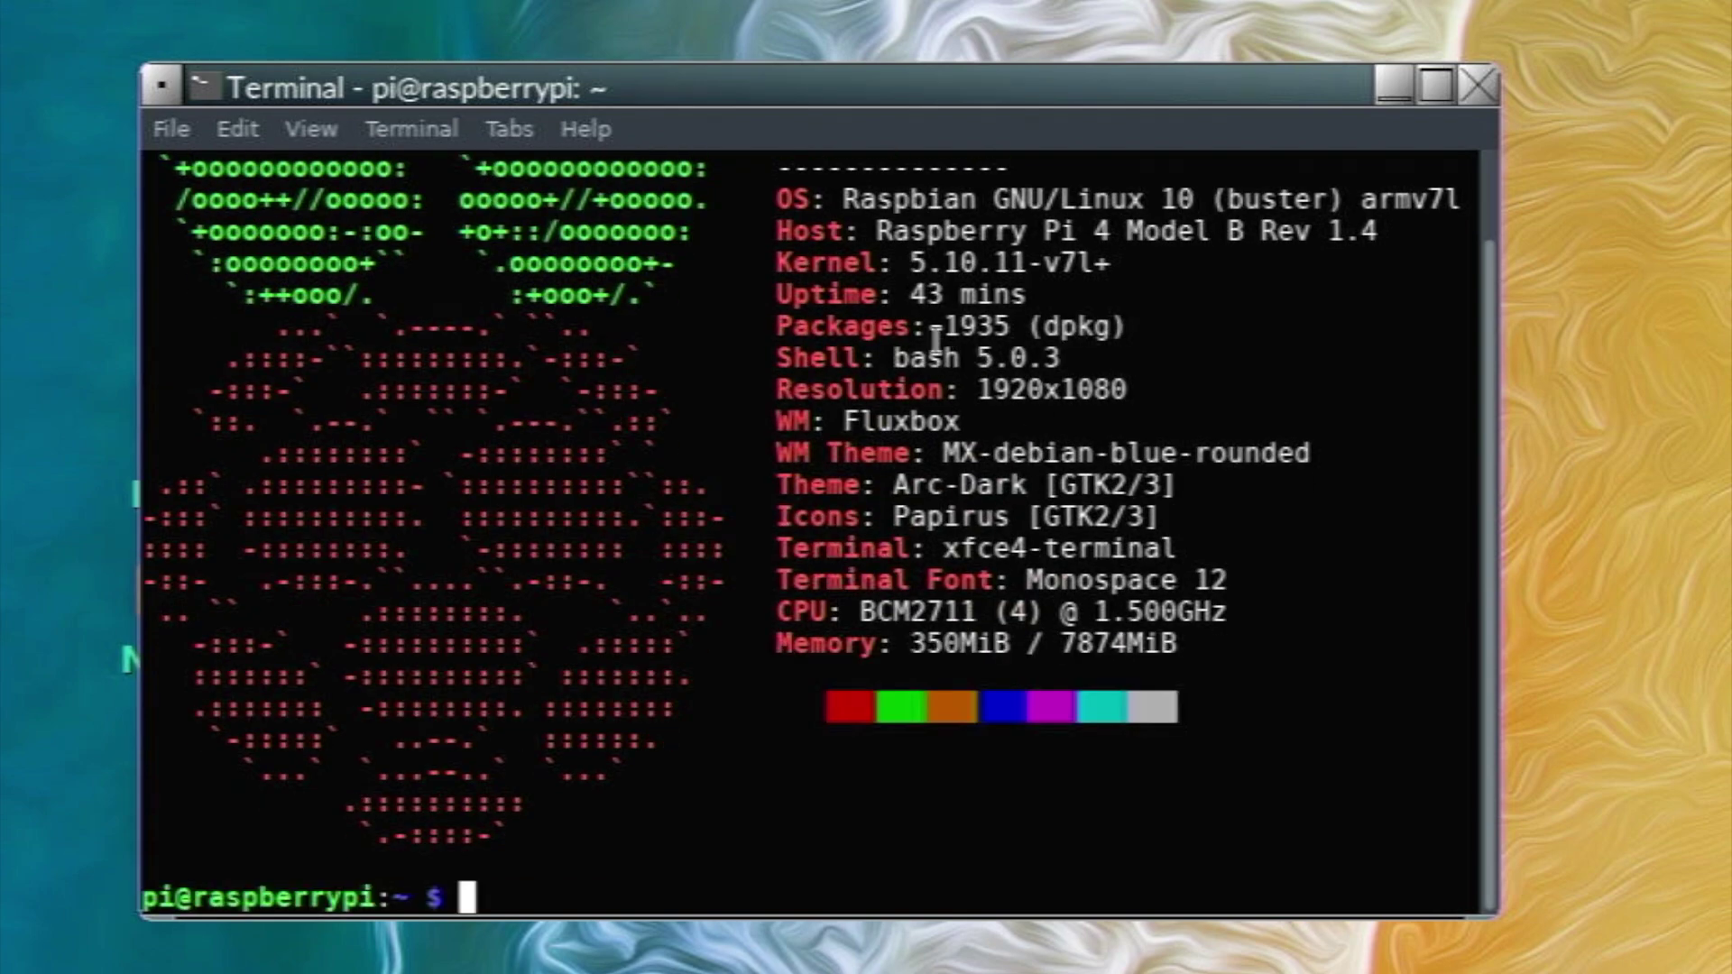
Highlight the packages, shell, resolution and WM lines of neofetch output, then close the terminal.
drag(936, 340, 1015, 377)
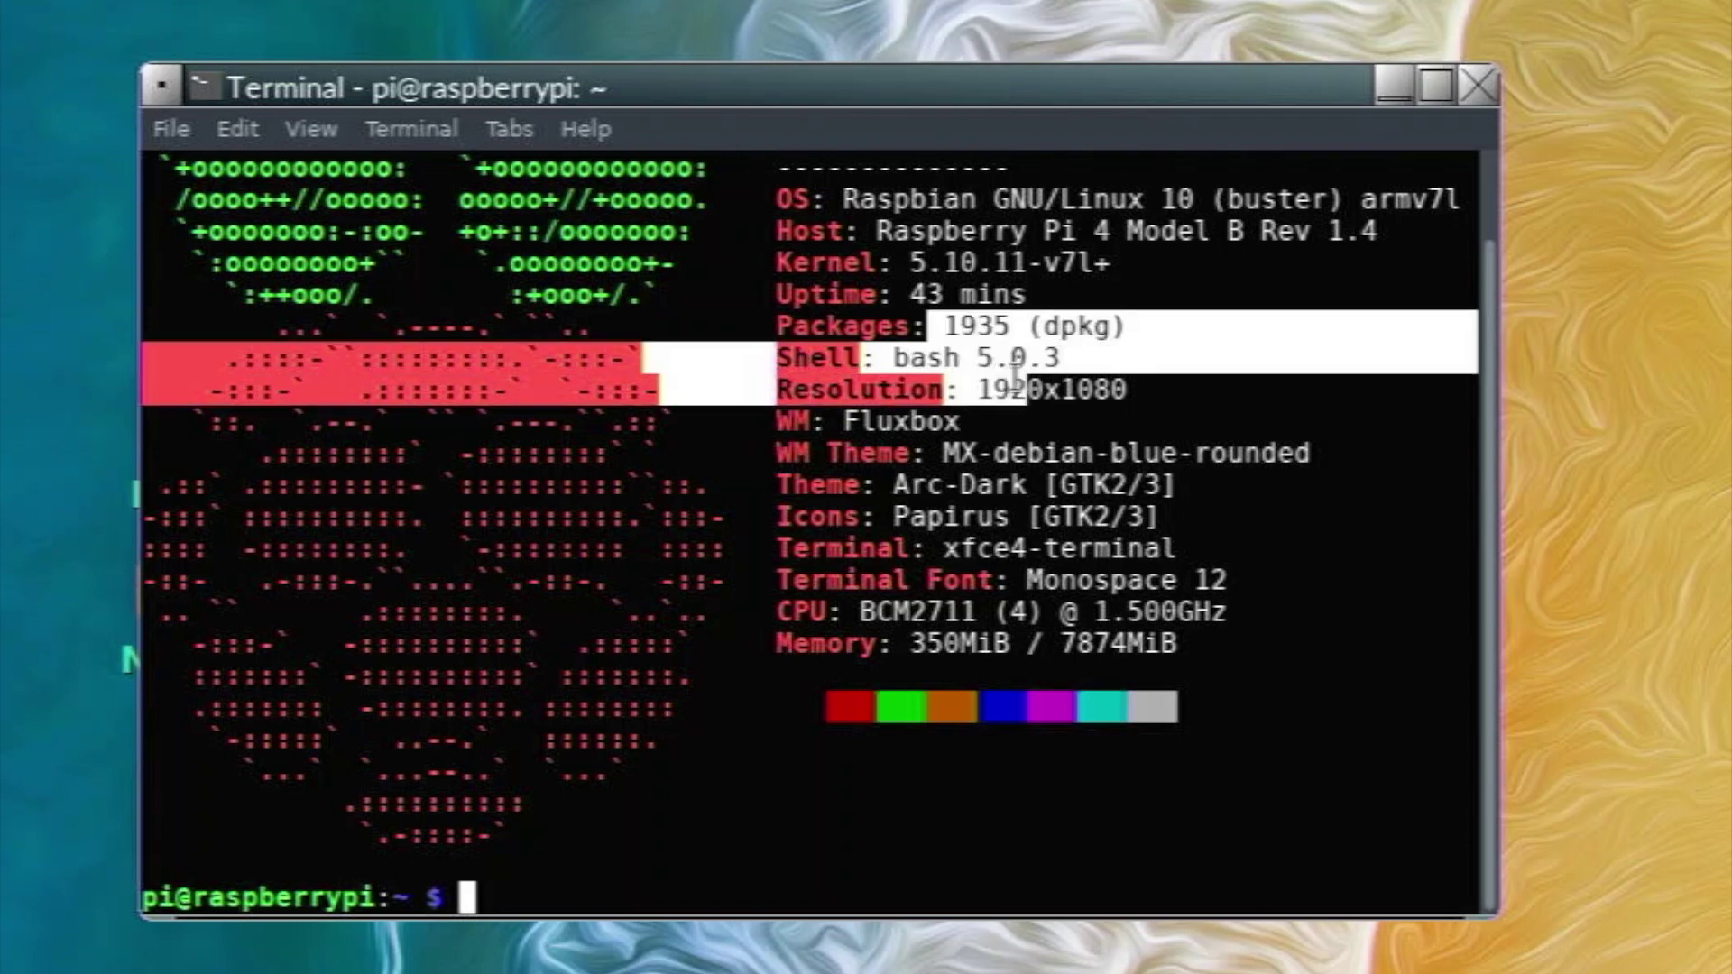
click(1015, 377)
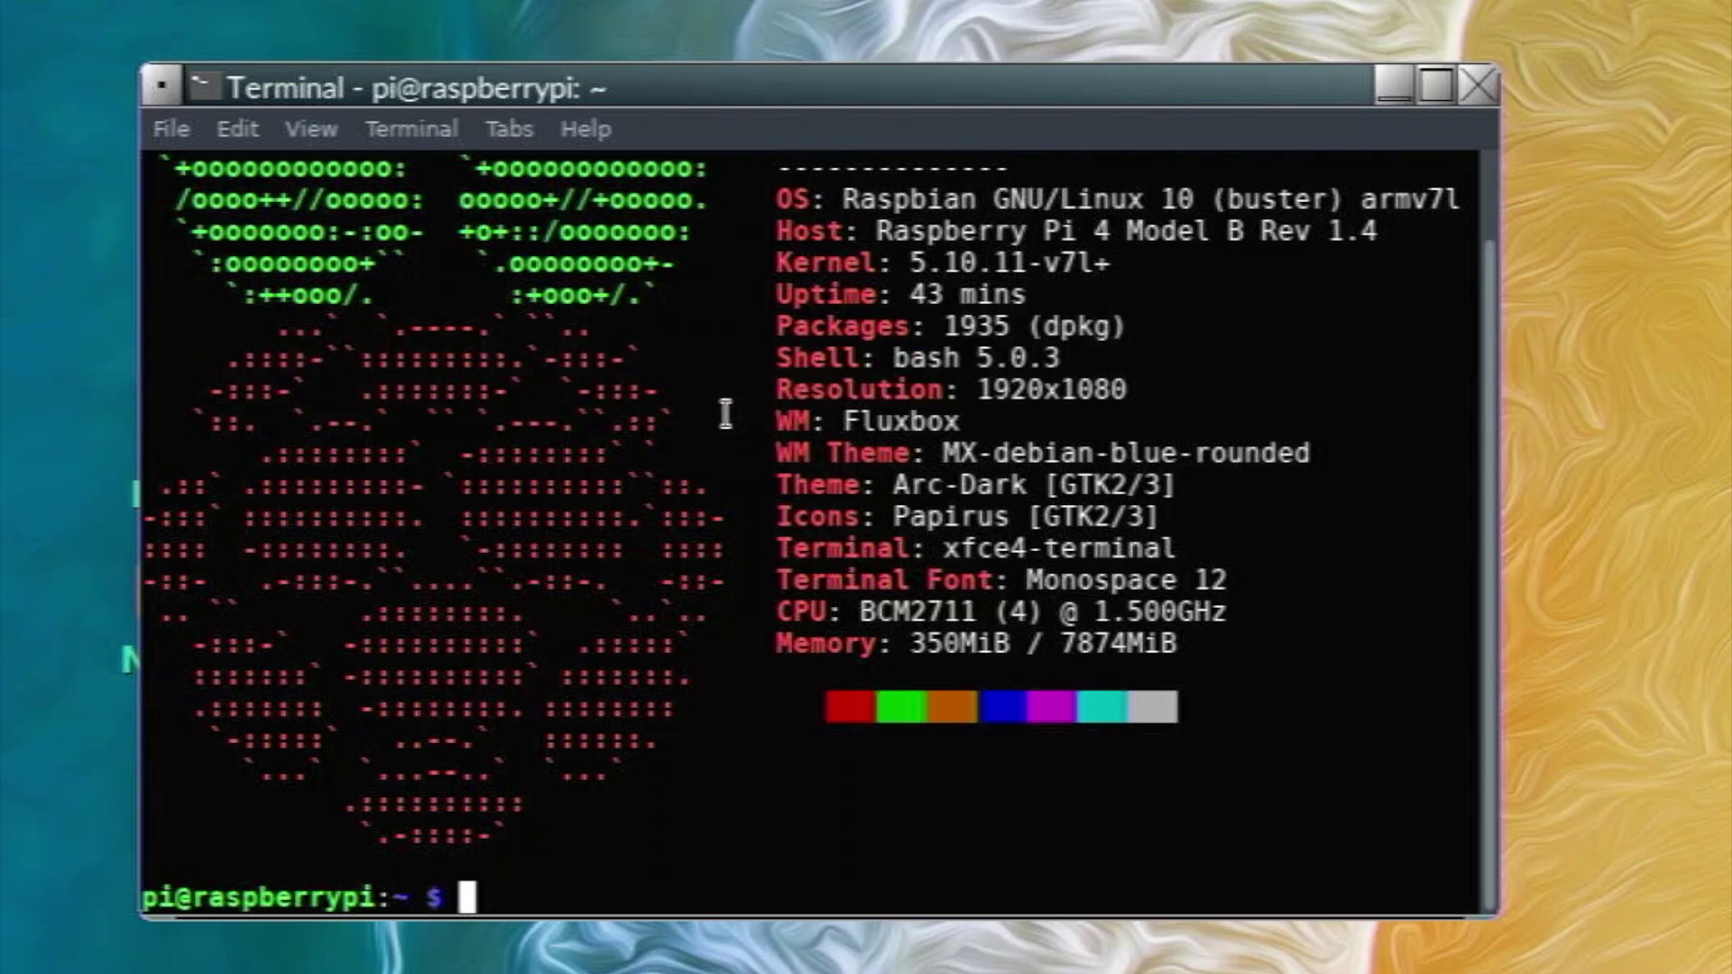
drag(711, 386, 908, 451)
click(909, 451)
scroll(825, 433, up, 1)
drag(320, 283, 1159, 611)
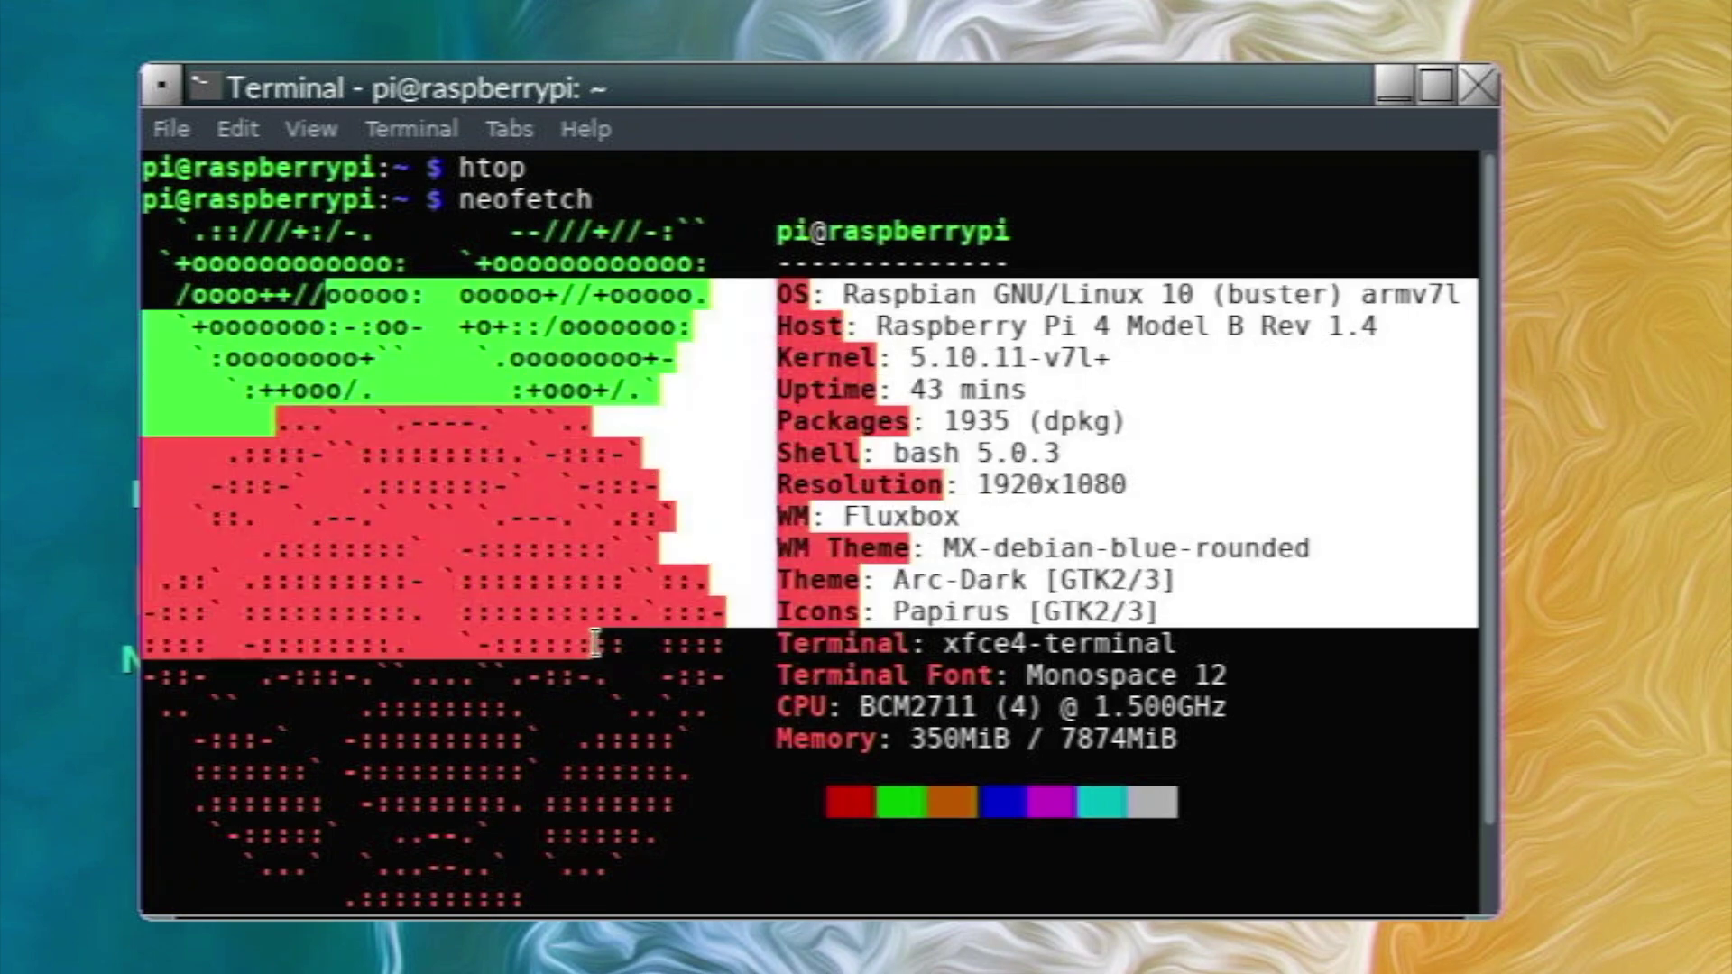
click(591, 649)
scroll(1095, 421, down, 1)
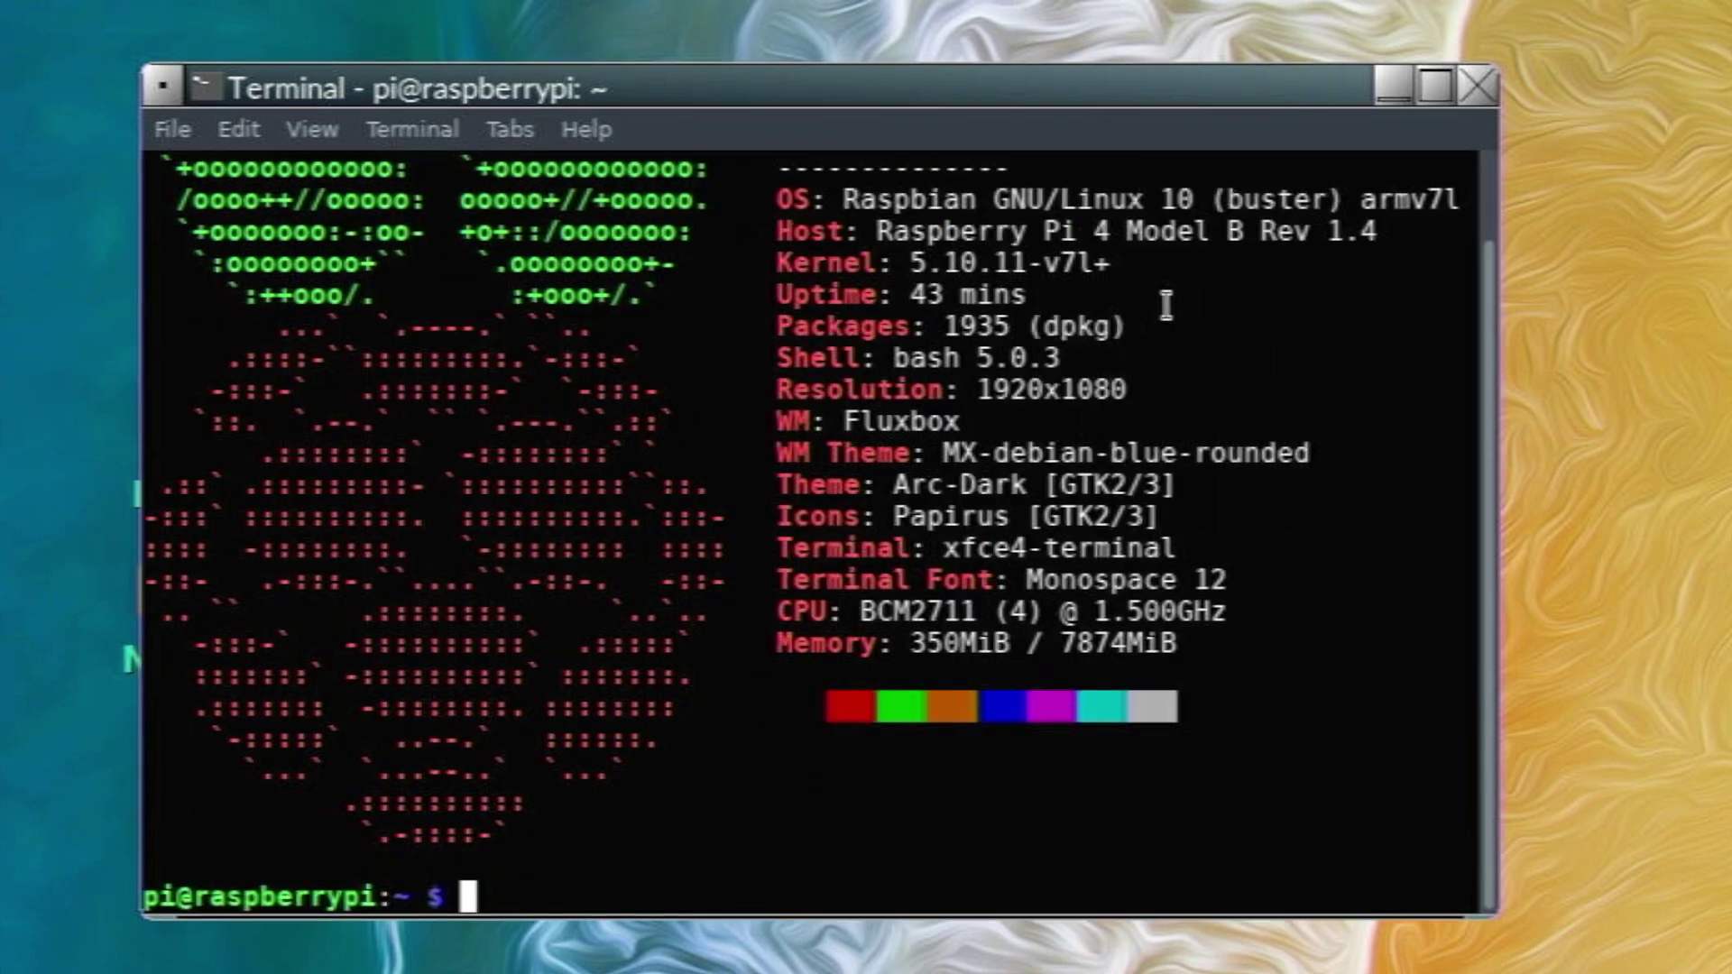
scroll(1094, 421, up, 1)
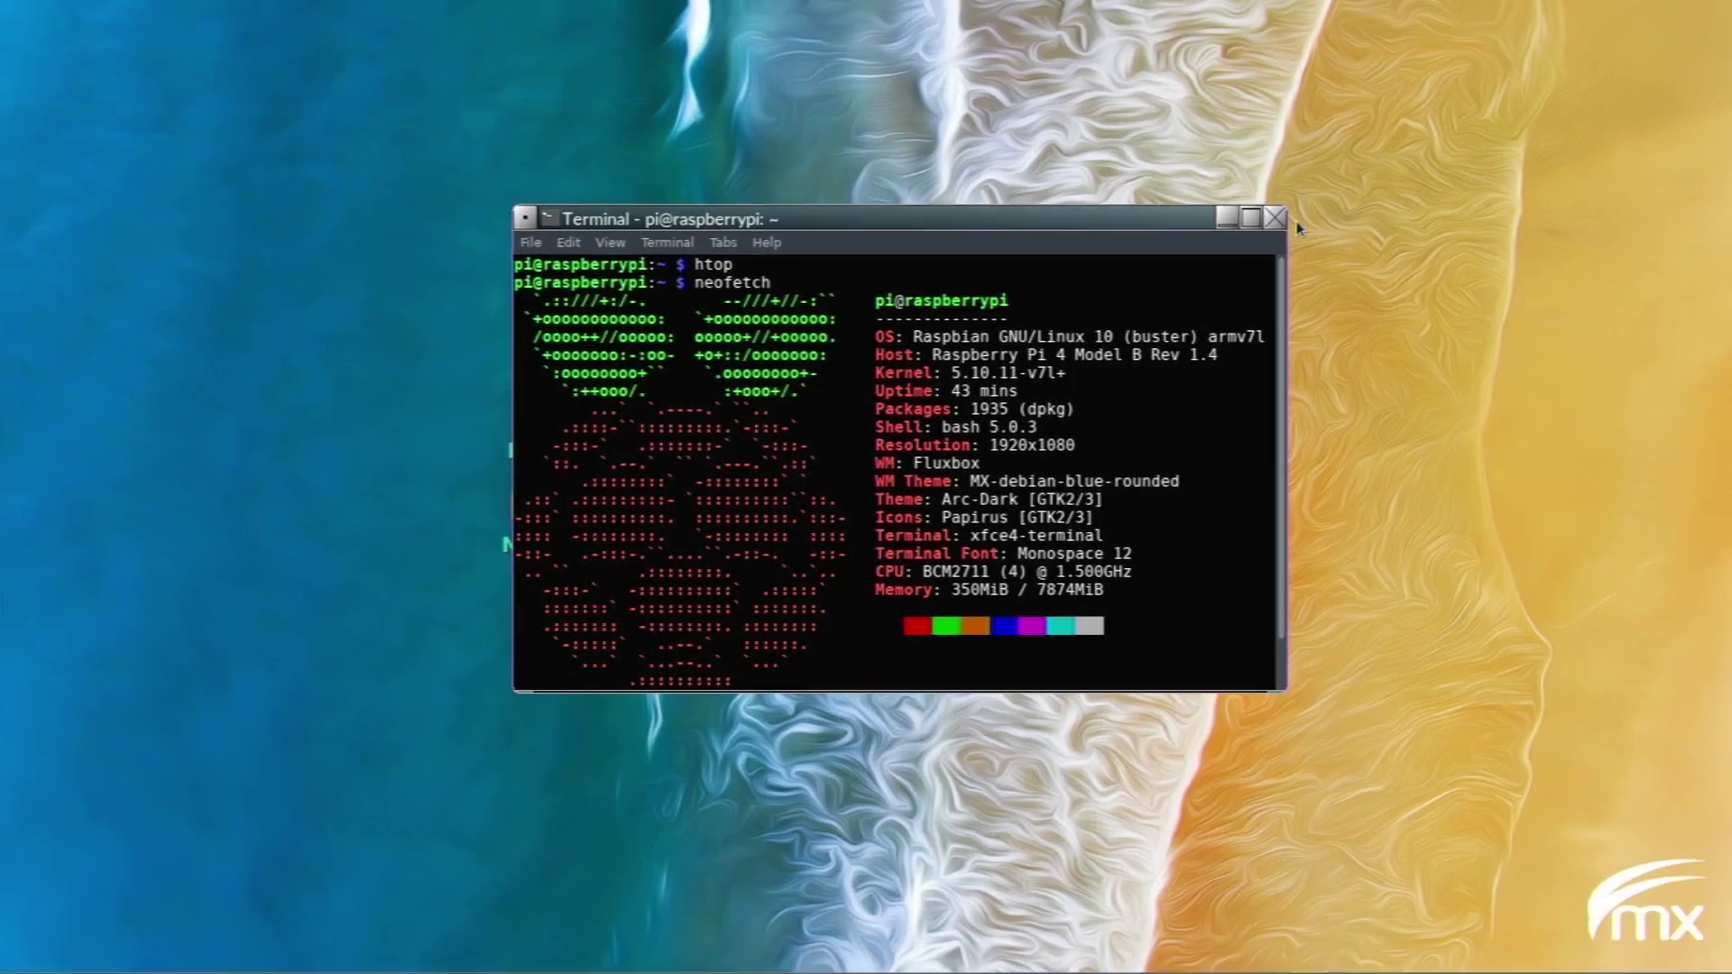
click(1312, 193)
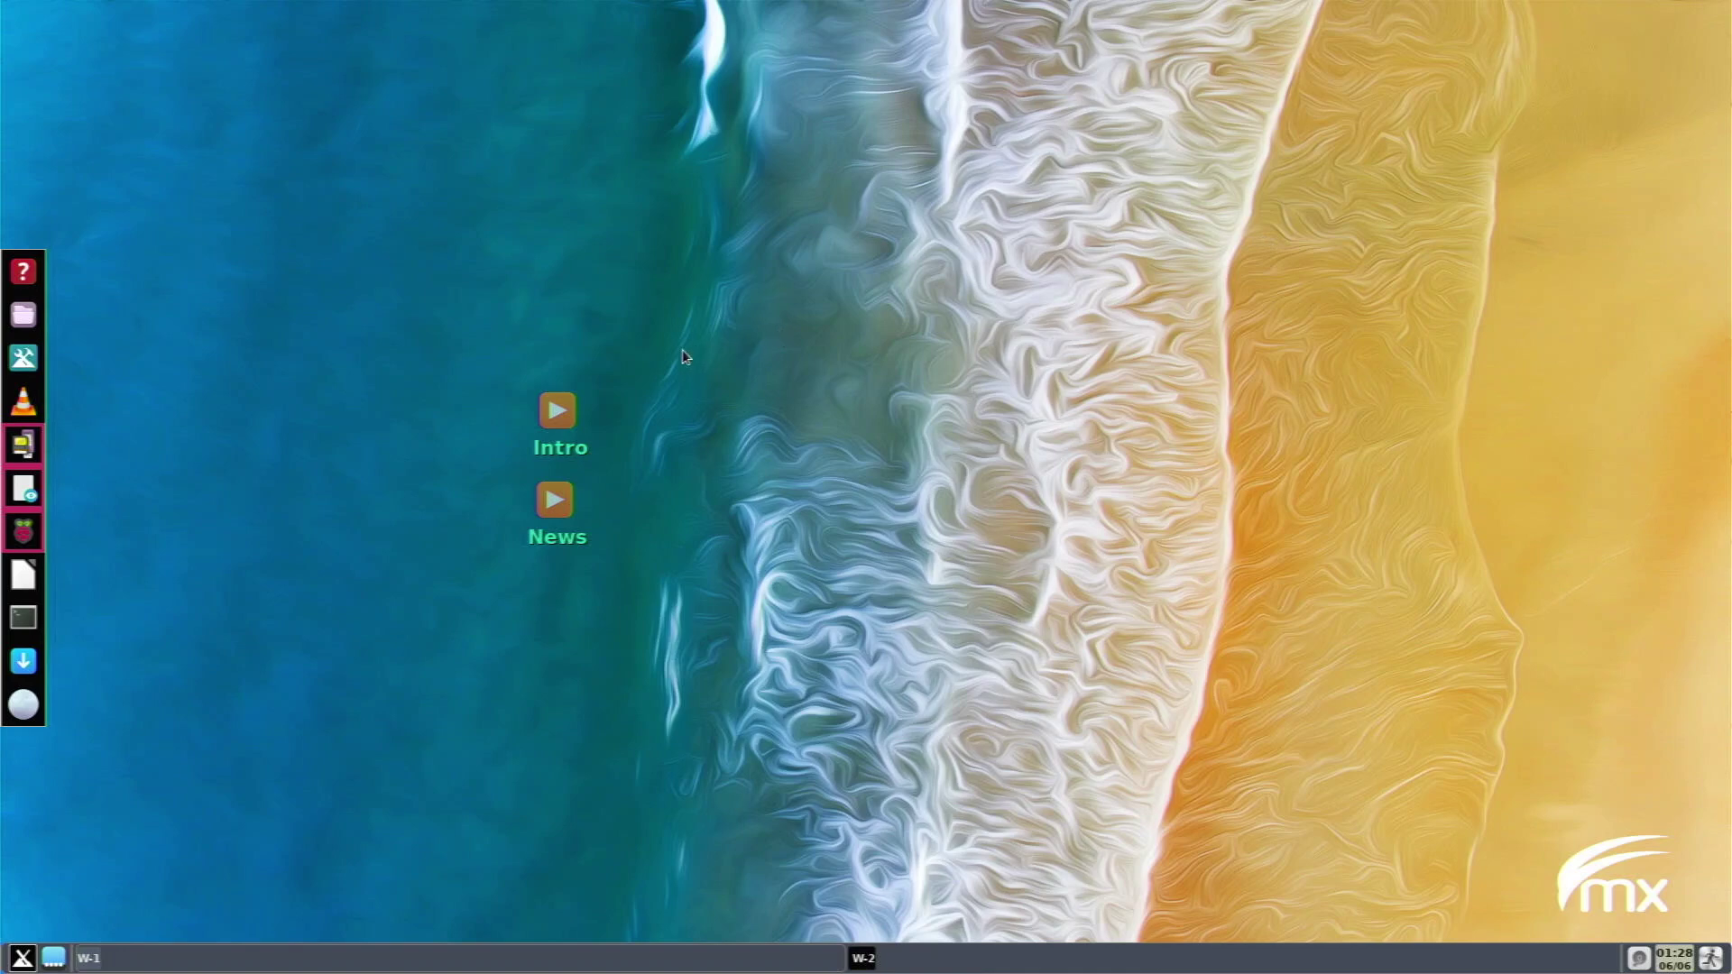
Launch Chromium Web Browser by searching 'chro' in the rofi launcher.
key(super+space)
text(chro)
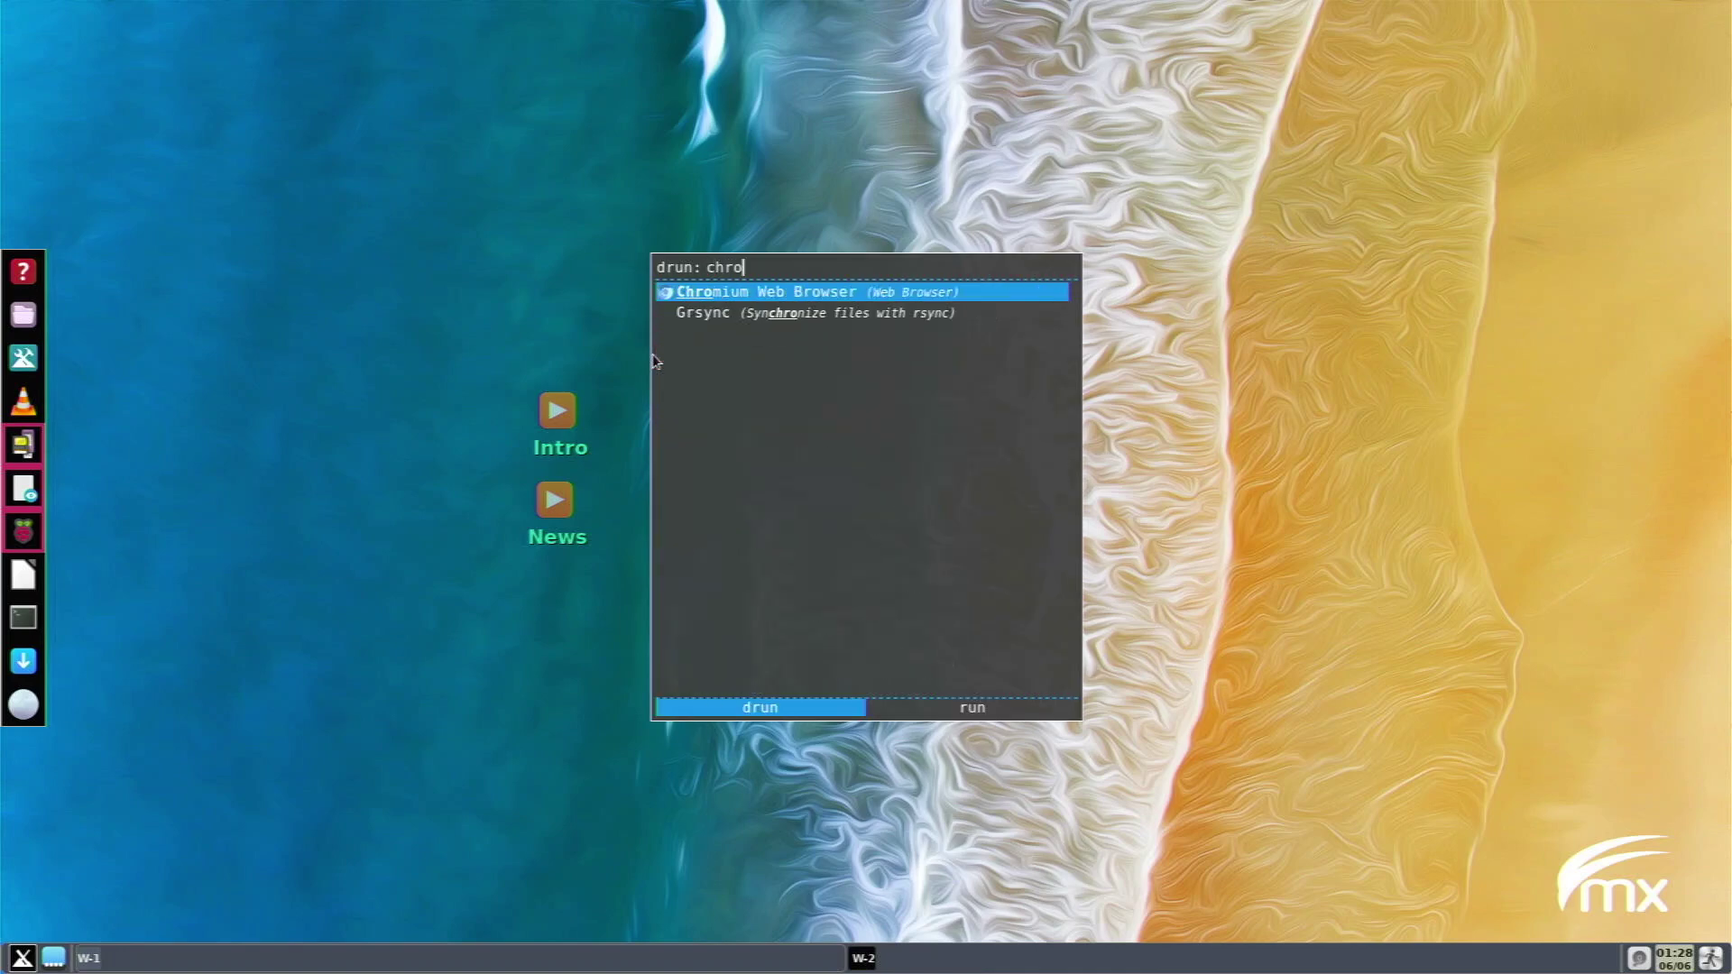
key(Return)
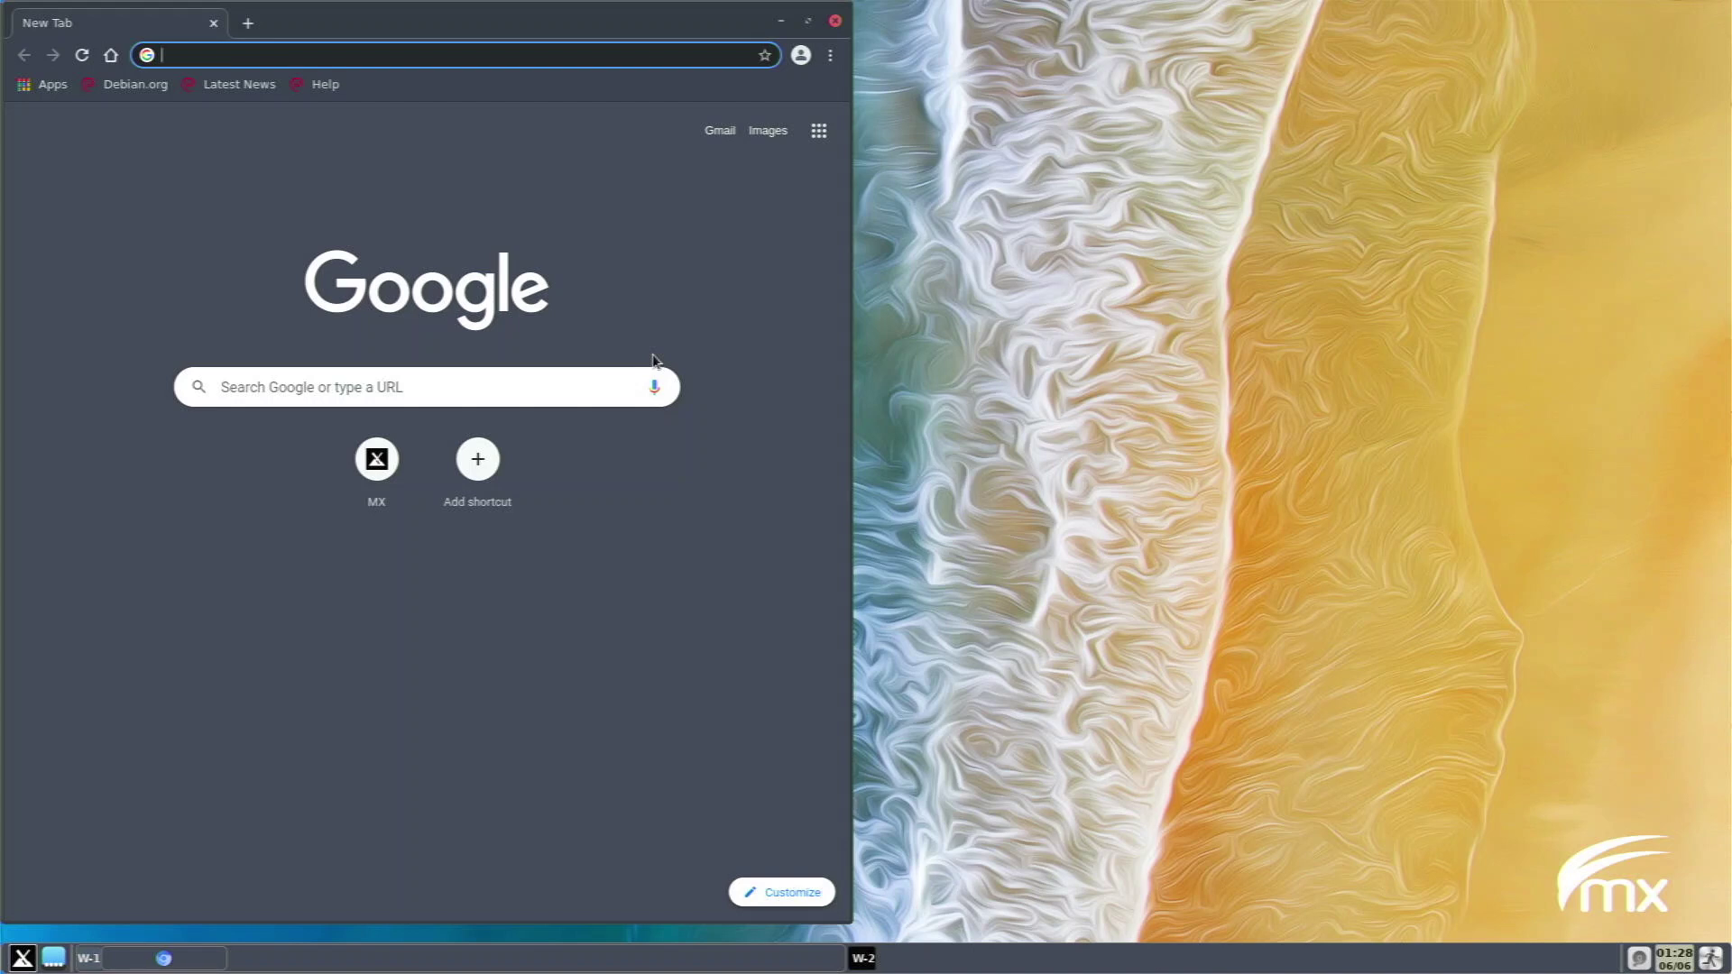
Search Google for 'raspberry pi org', open raspberrypi.org and scroll its homepage.
text(raspber)
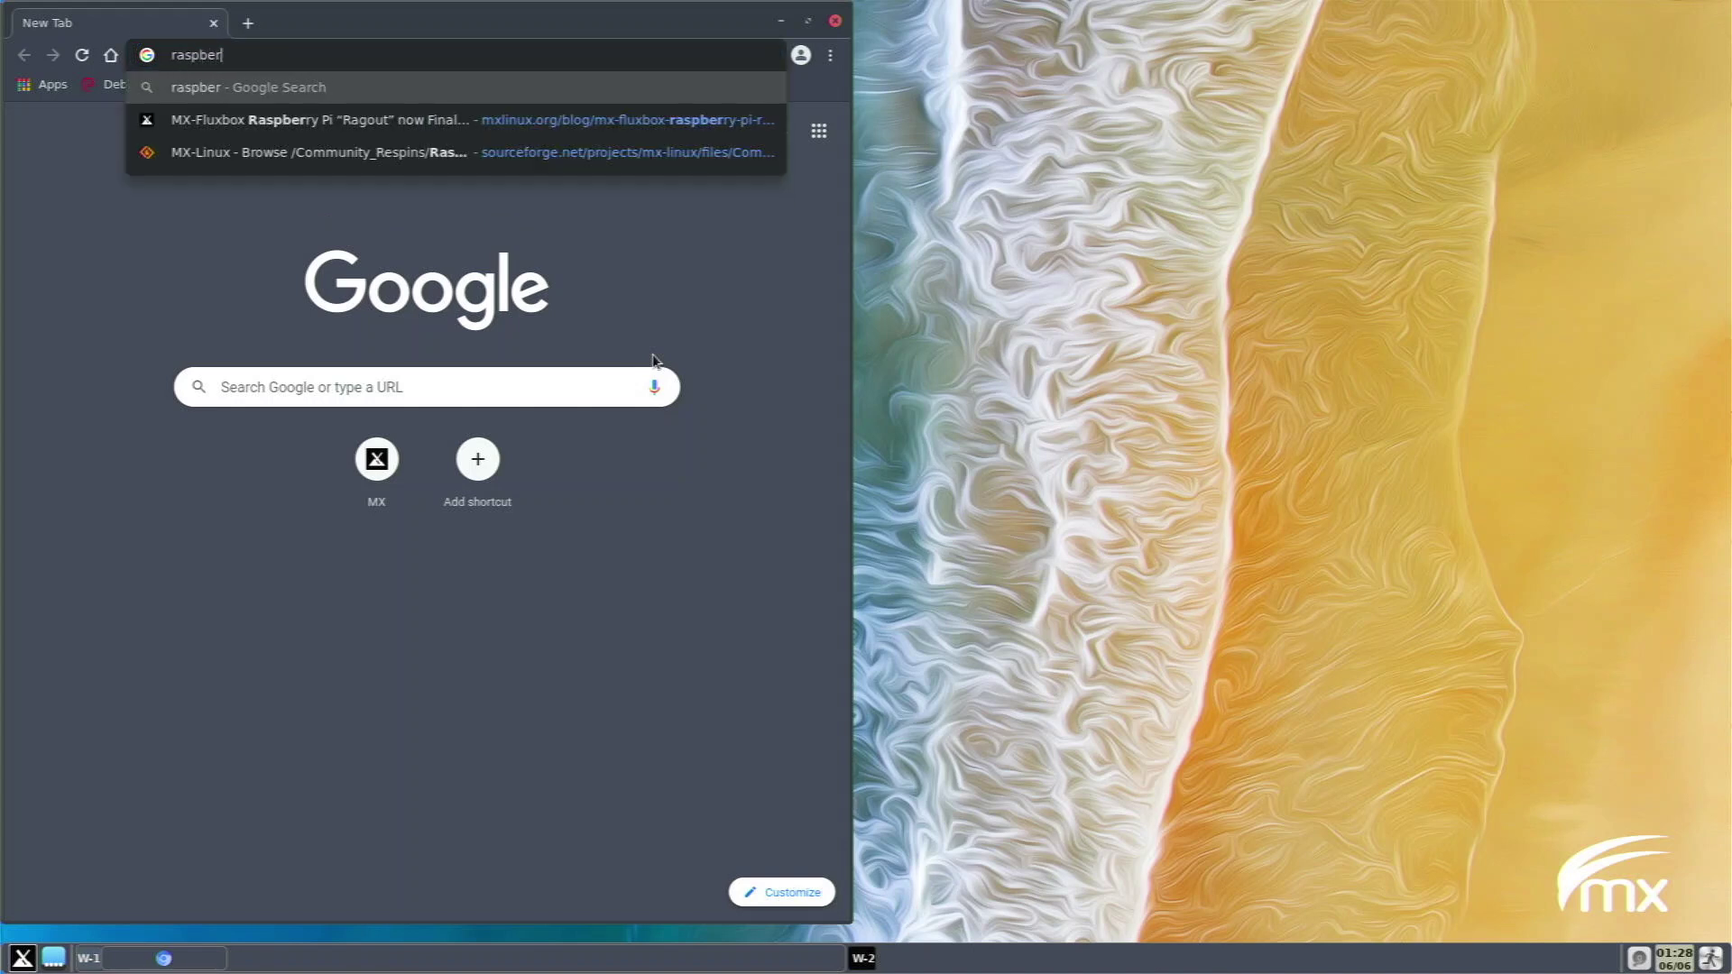
text(ry pi org)
key(Return)
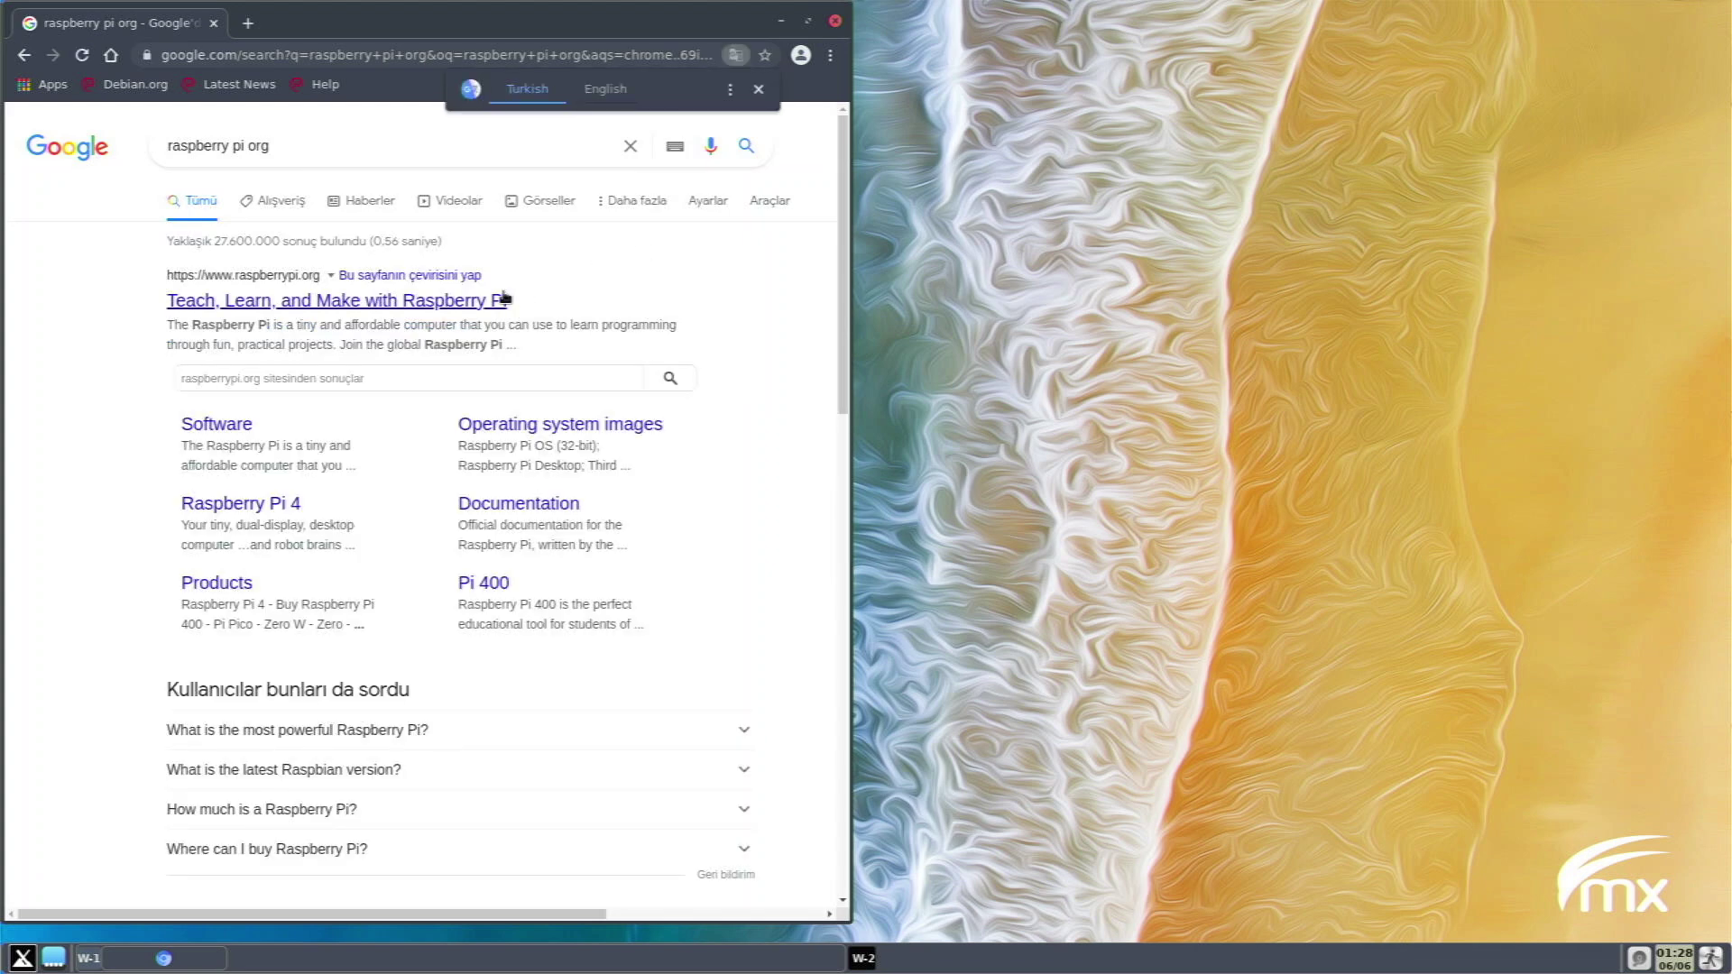
click(497, 291)
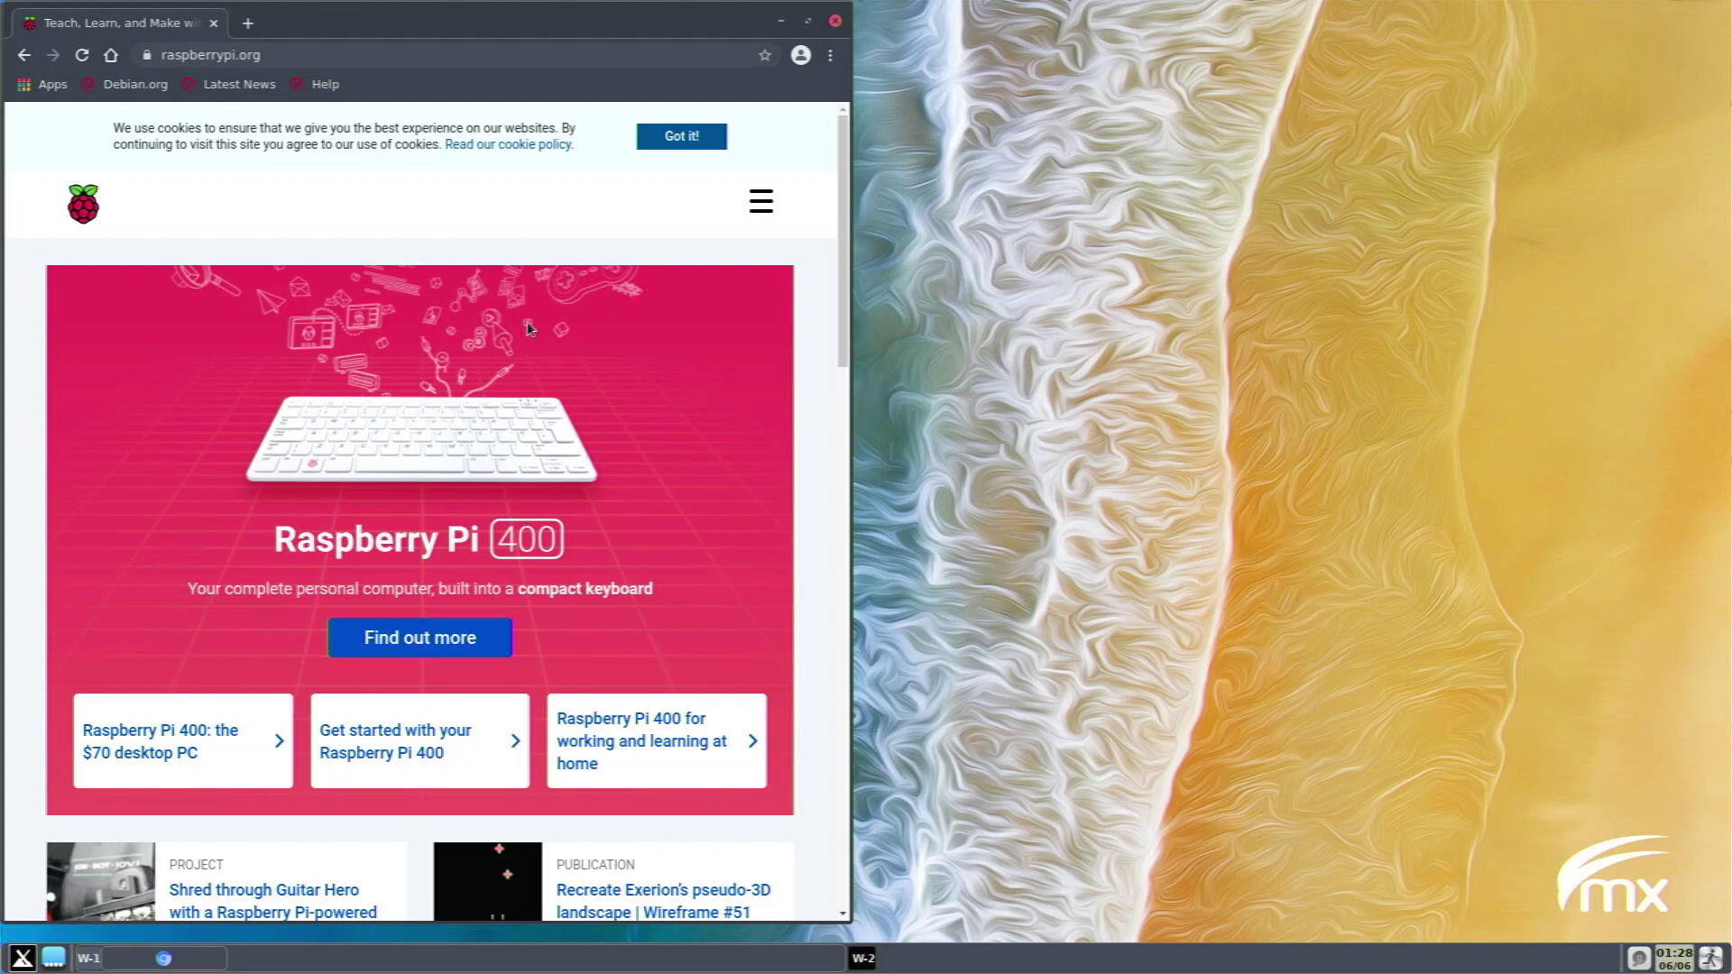
scroll(404, 336, down, 10)
scroll(391, 333, down, 9)
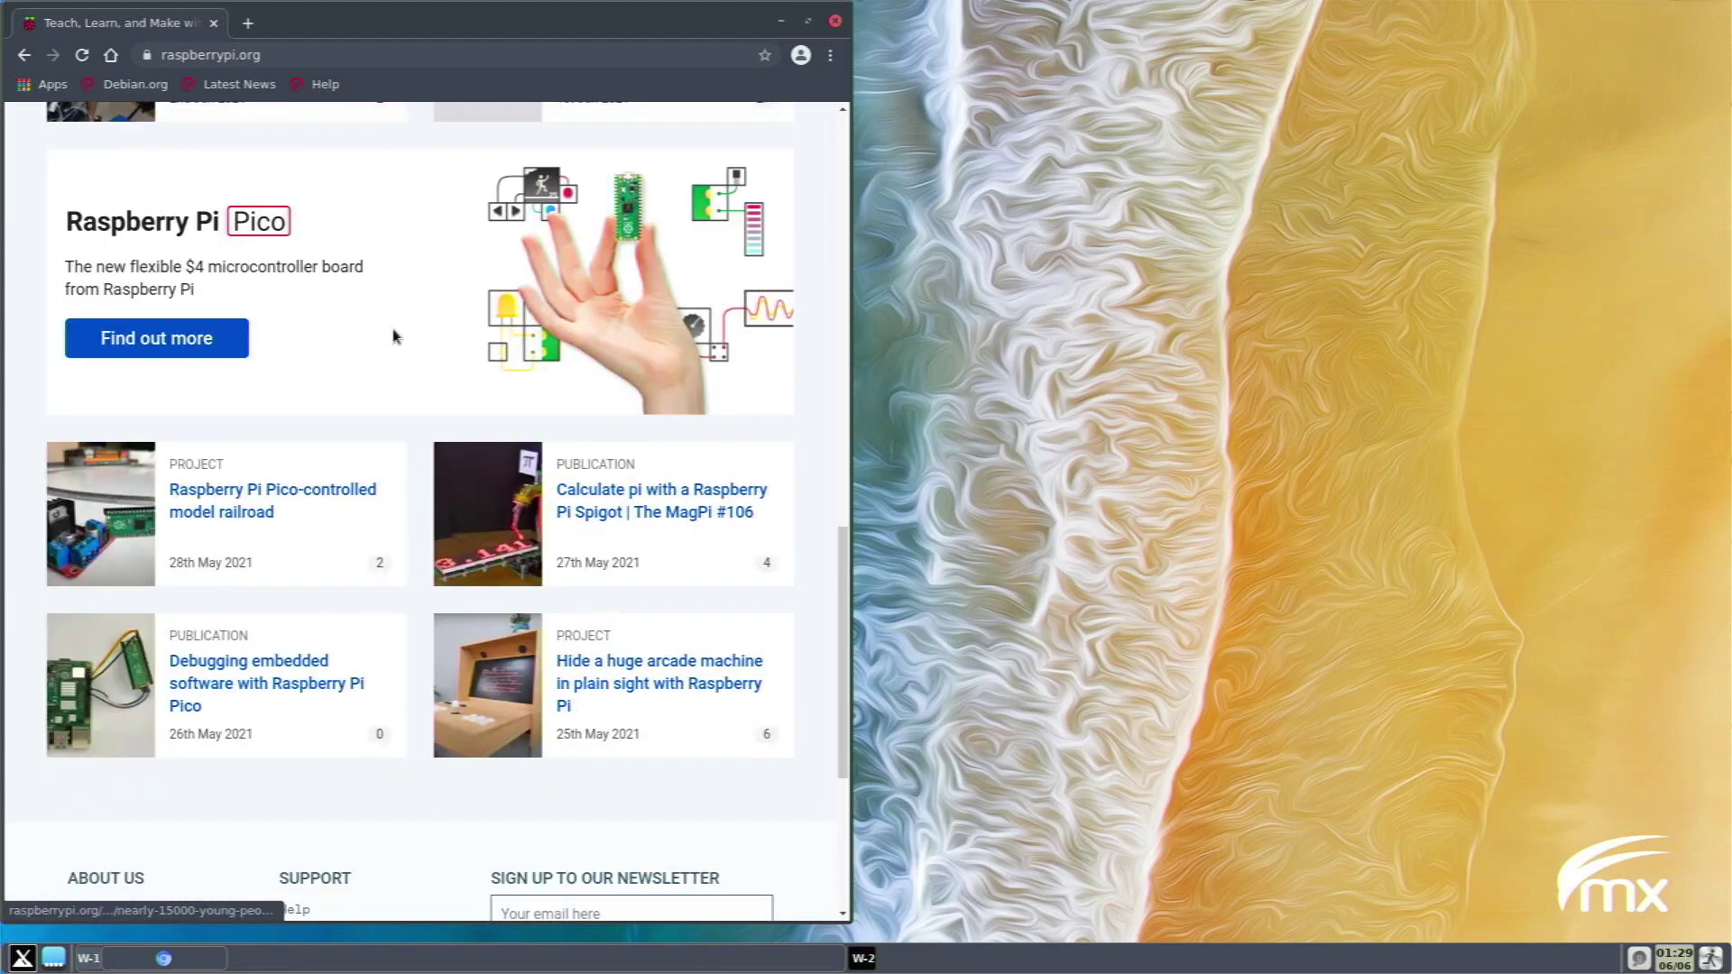
scroll(383, 283, up, 14)
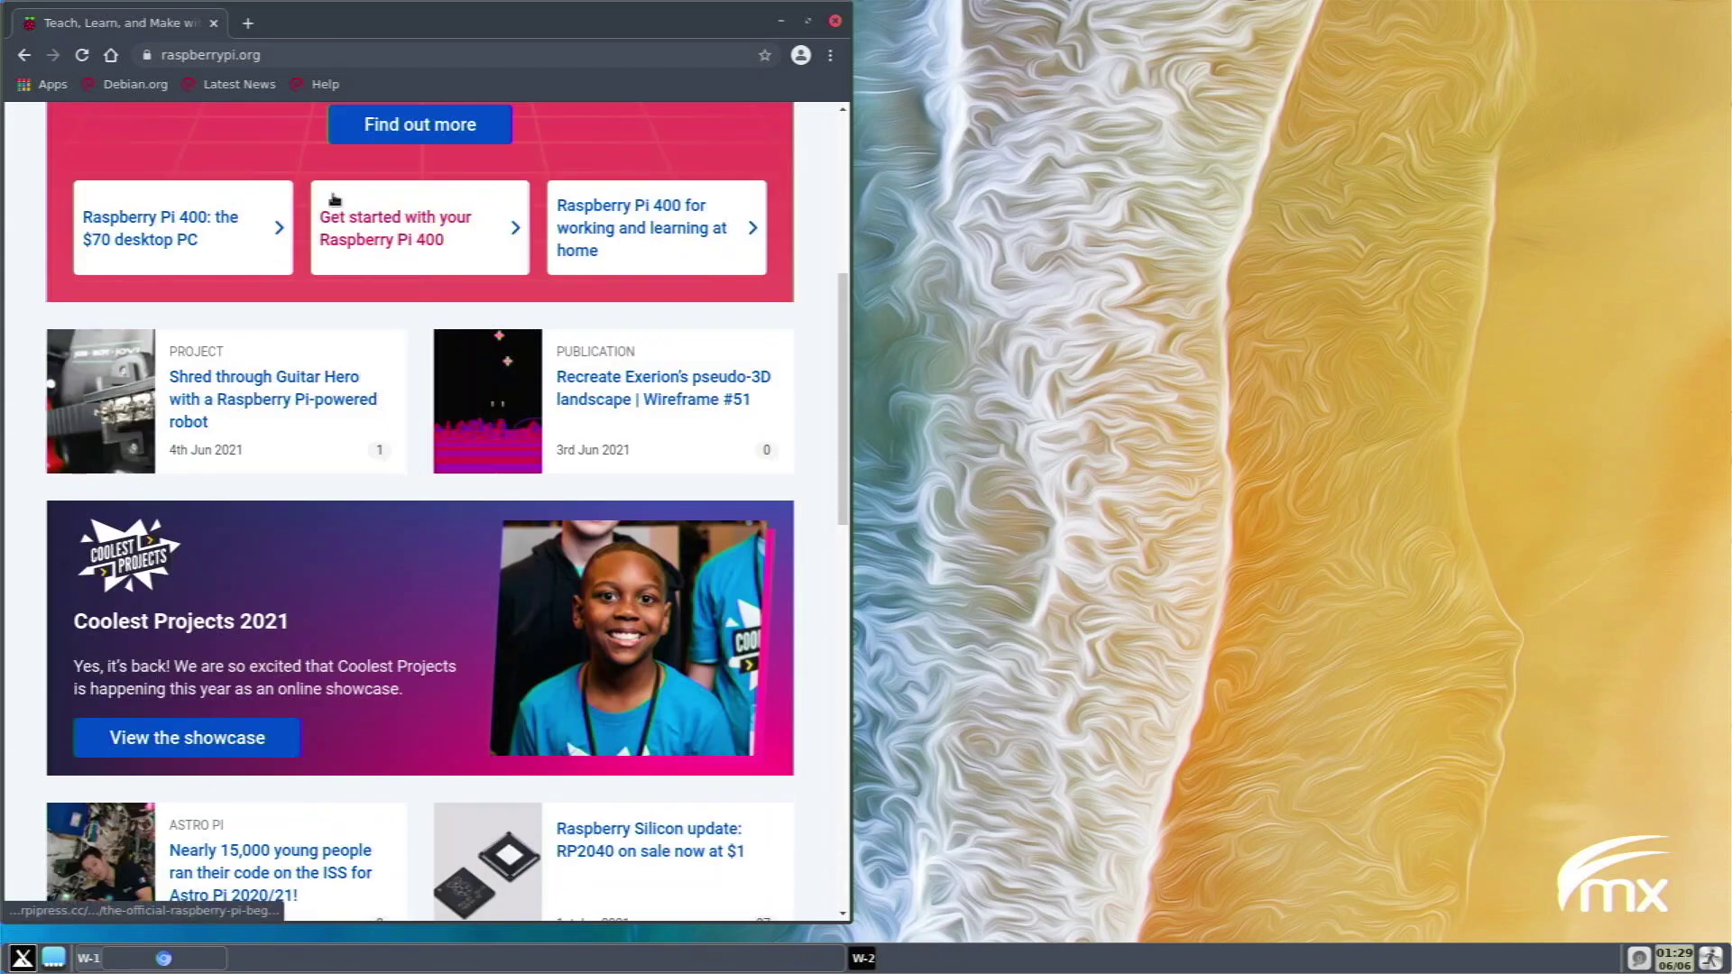
click(326, 60)
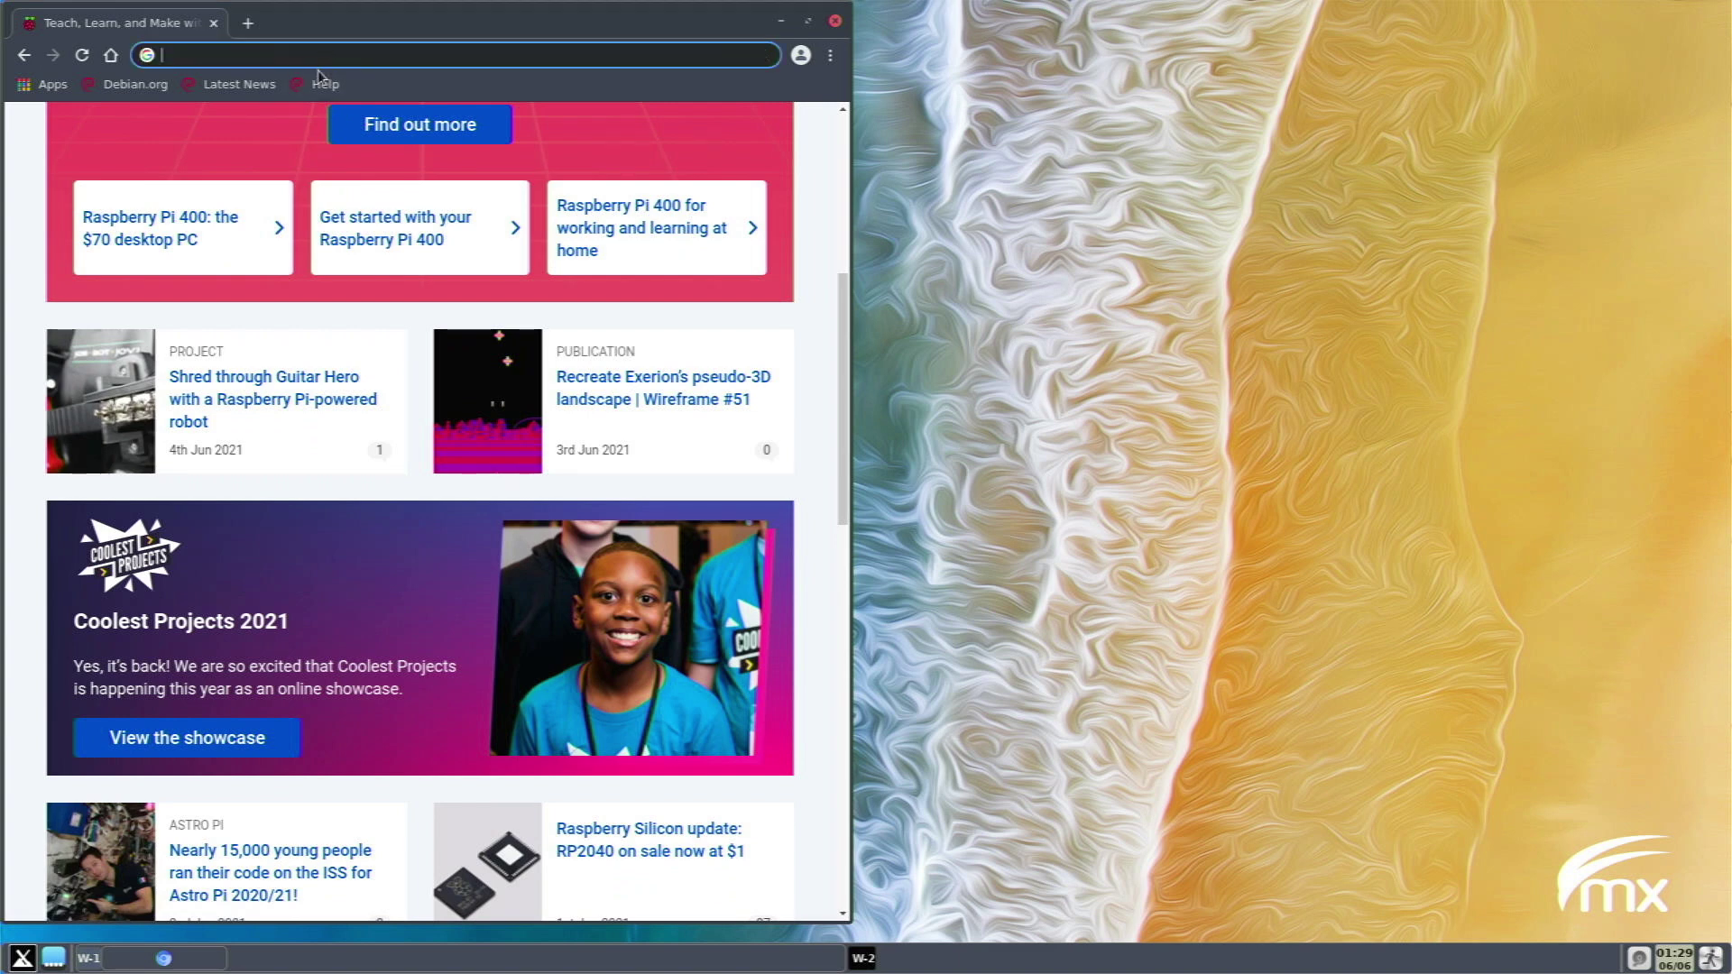
Go to amazon.com and scroll down its homepage.
text(amazon.com)
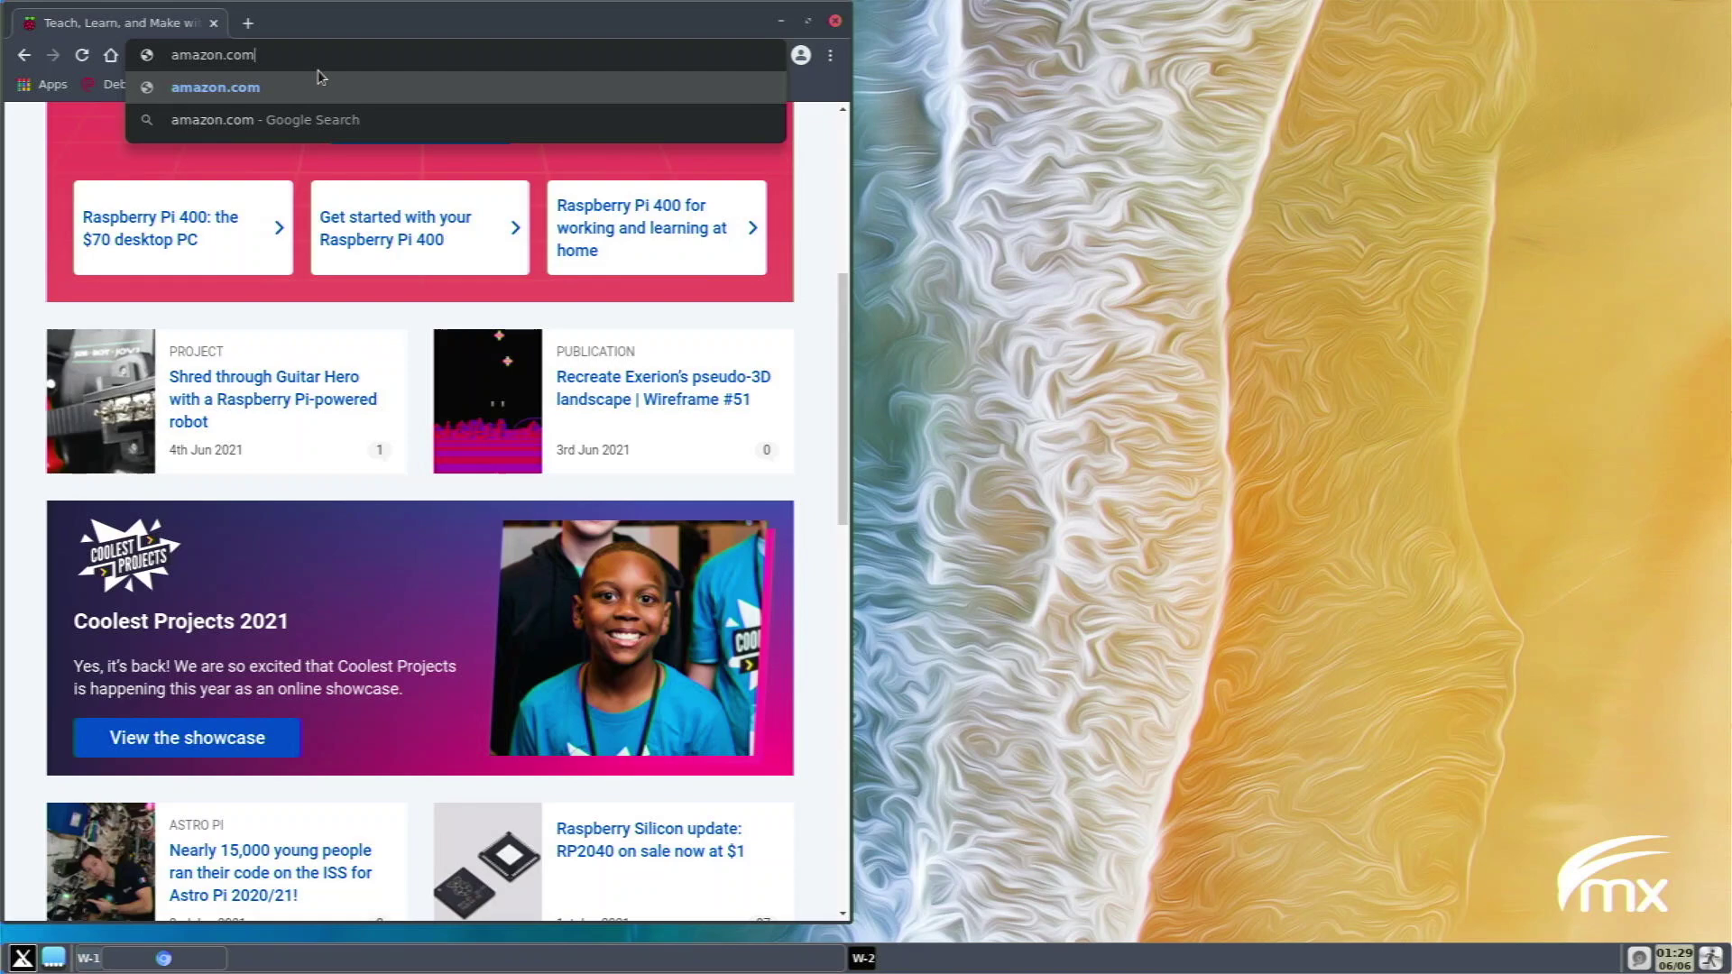
key(Return)
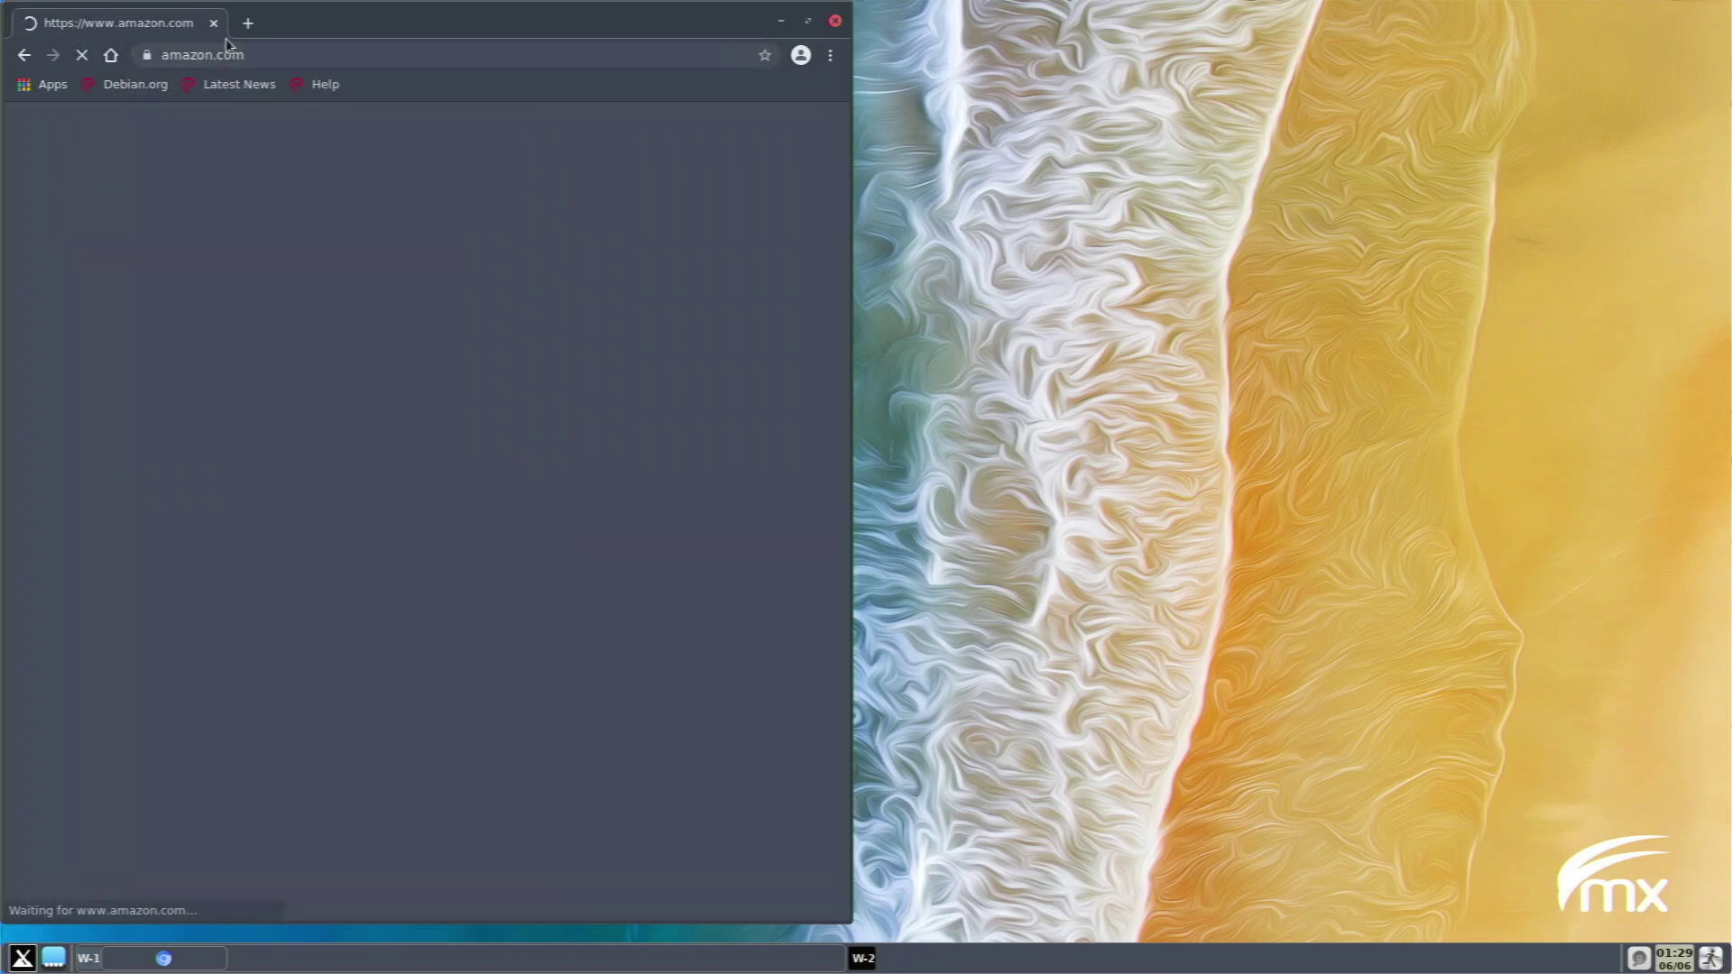
scroll(254, 262, down, 5)
scroll(255, 262, down, 15)
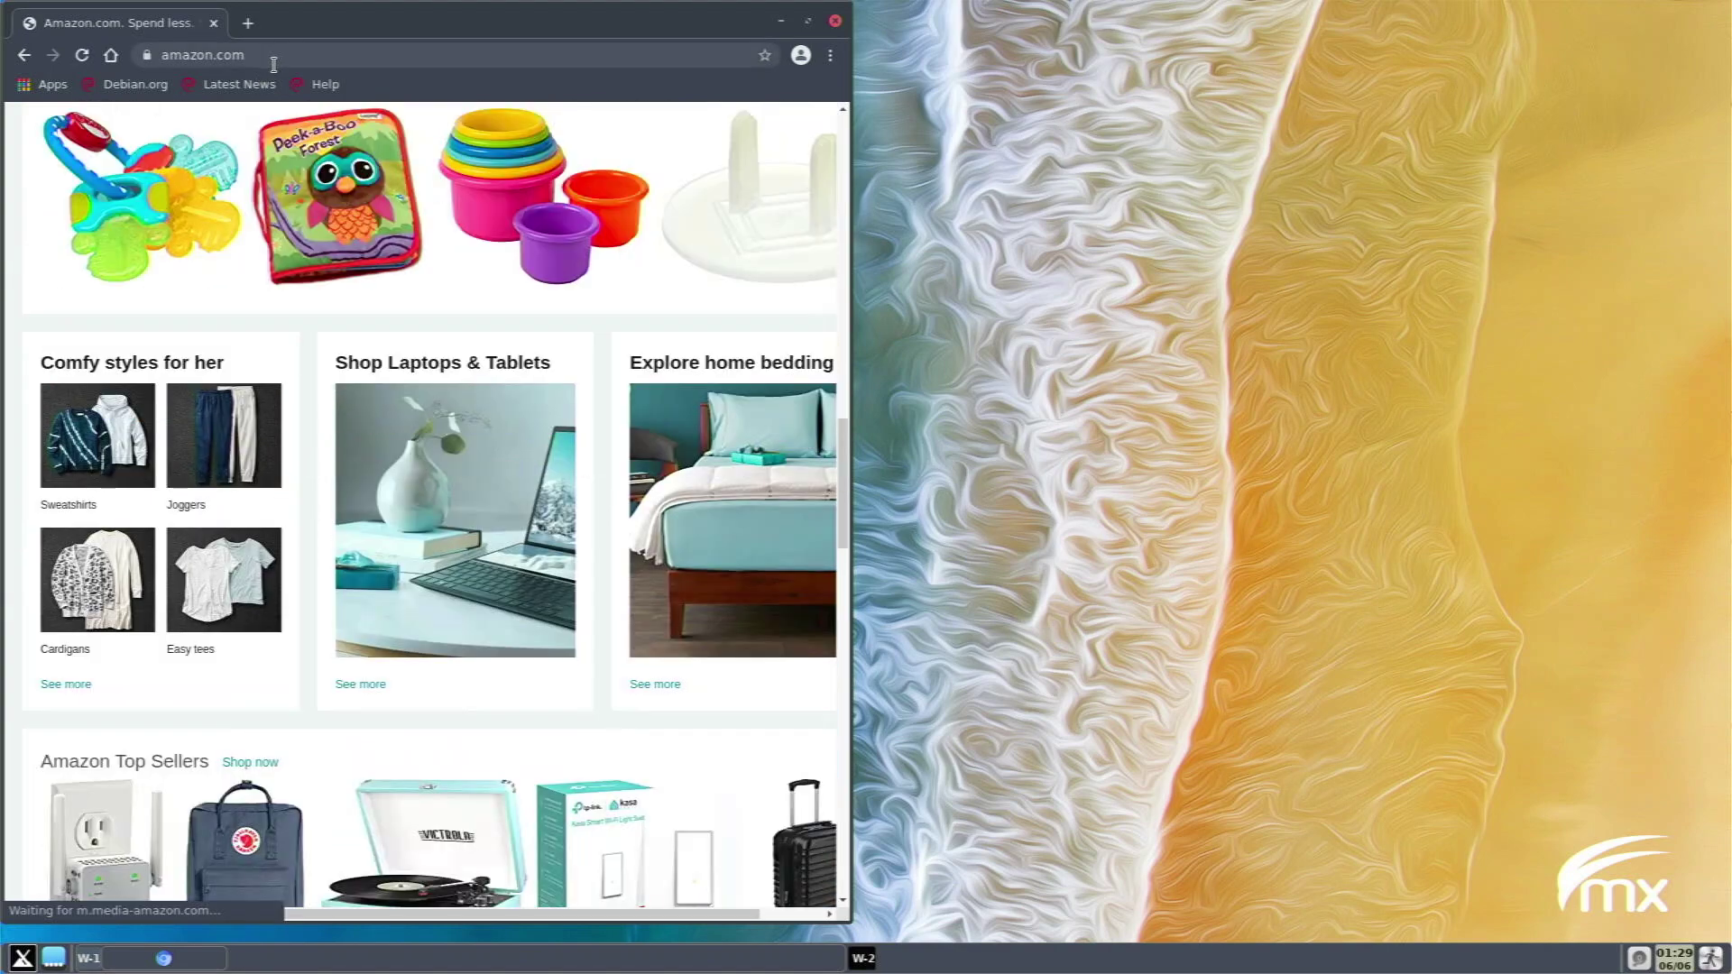
Replace the address bar contents with the youtube address.
click(273, 61)
key(ctrl+a)
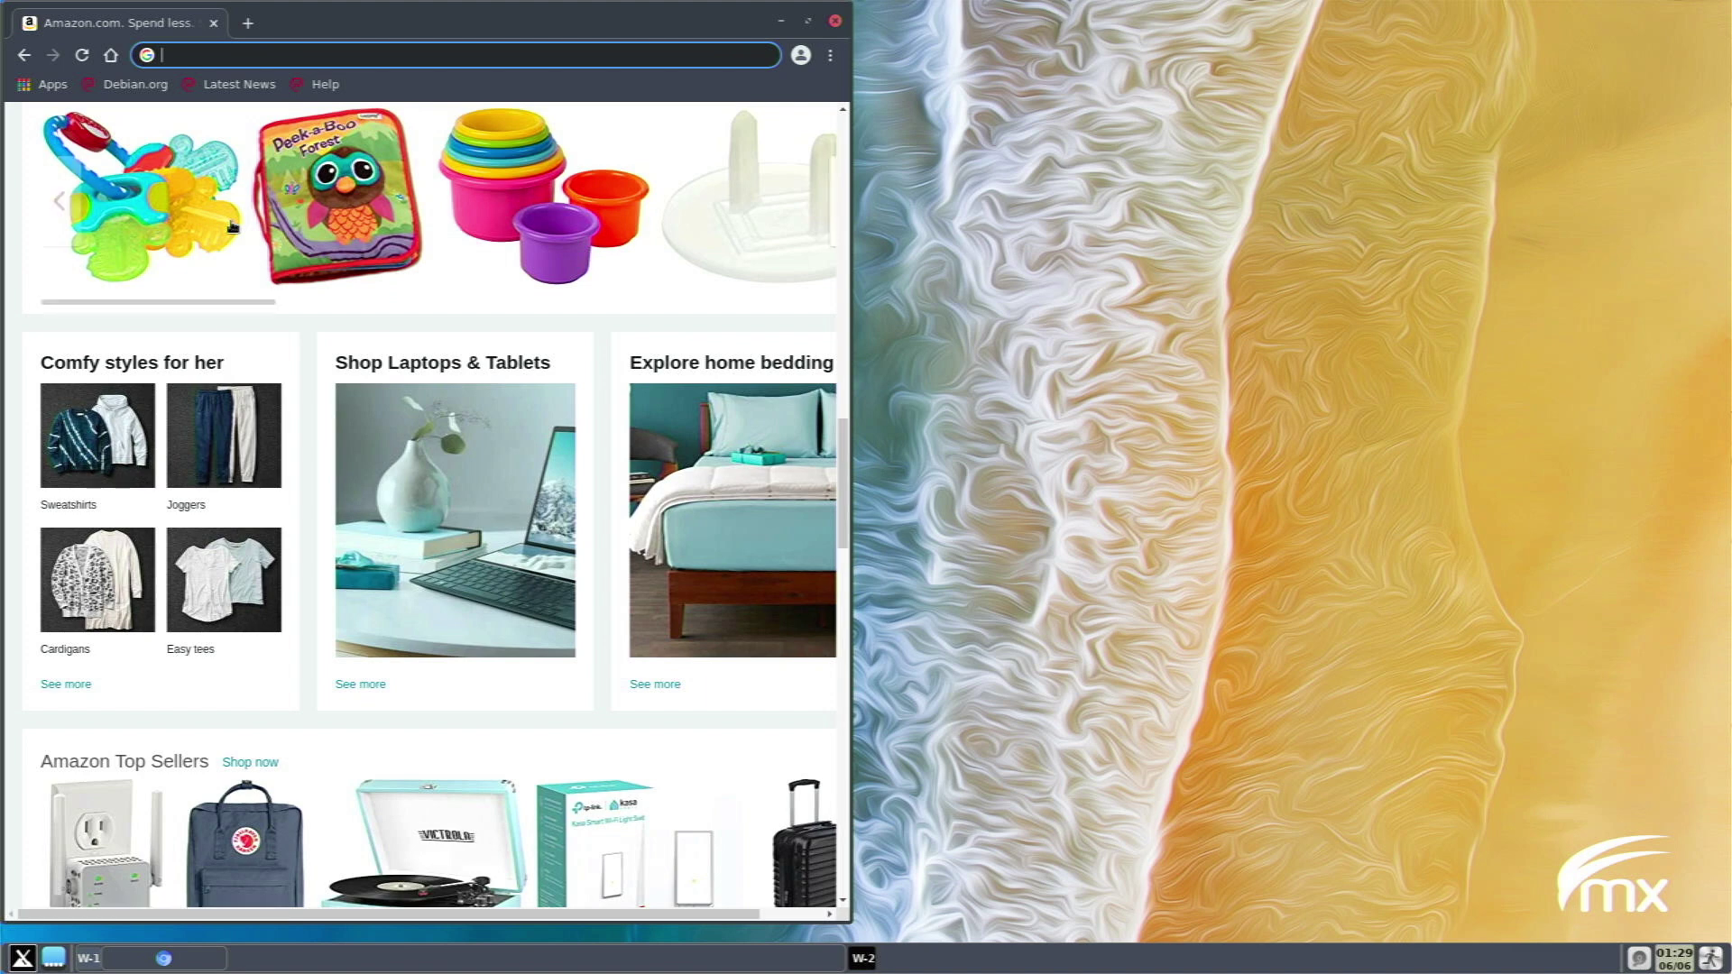
text(youtube)
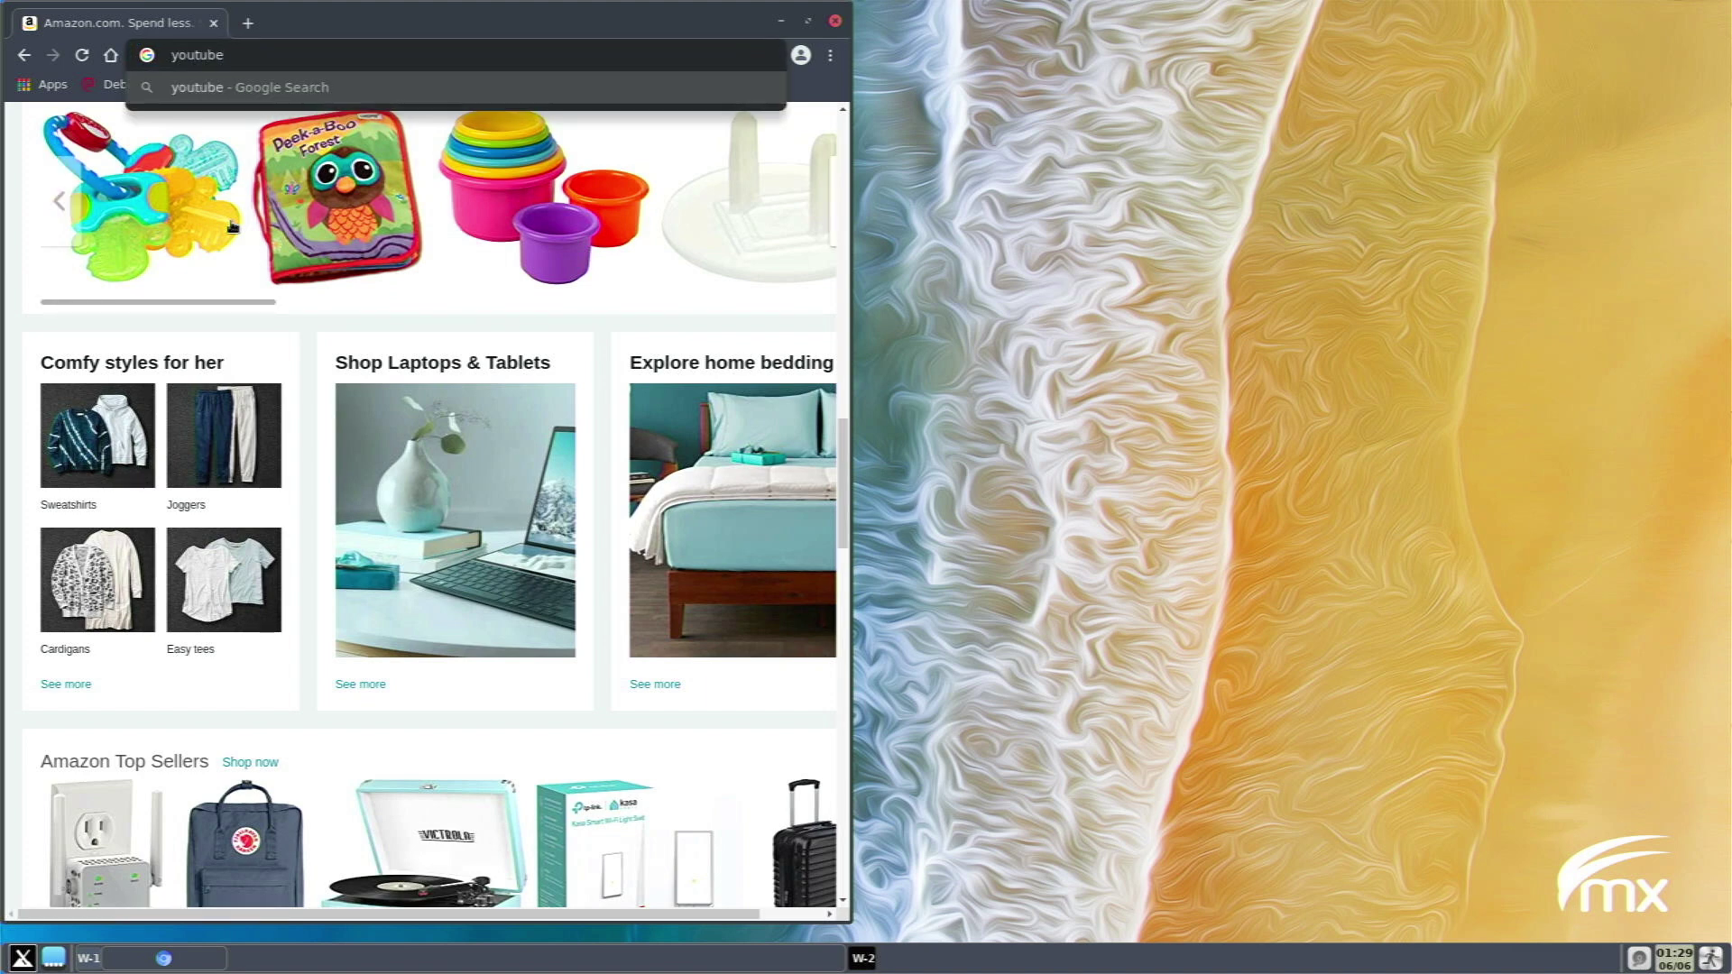
text(.co,)
Fix the address to youtube.com and load YouTube.
key(BackSpace)
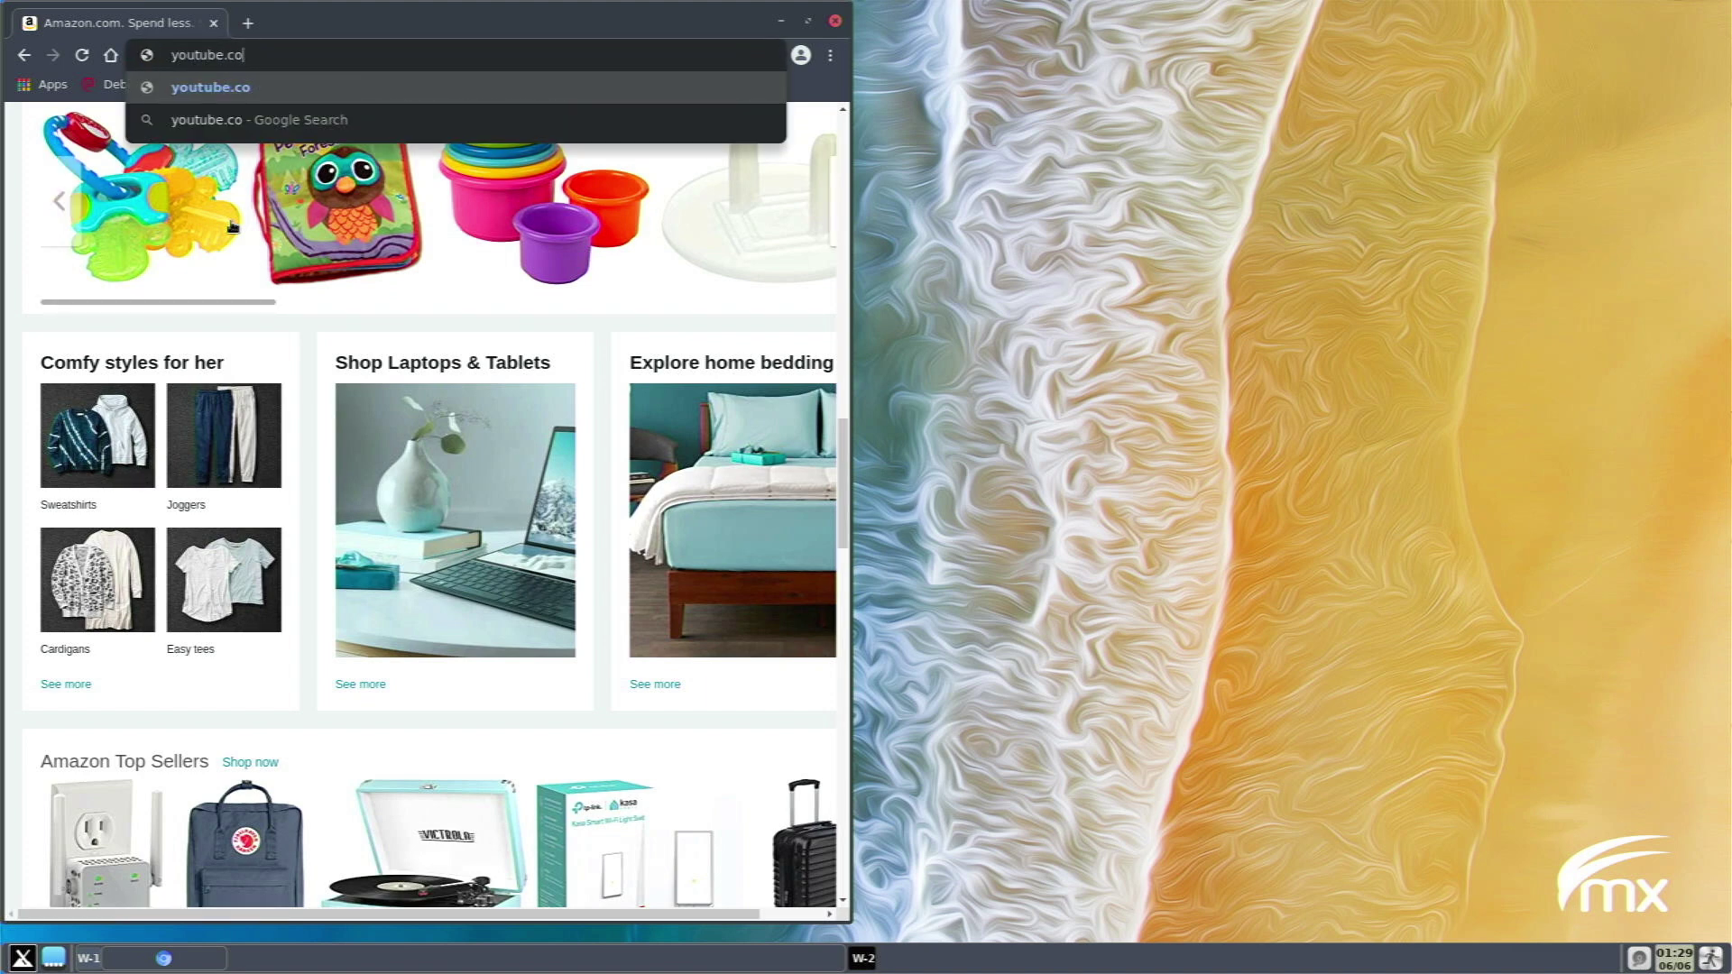
text(m)
key(Return)
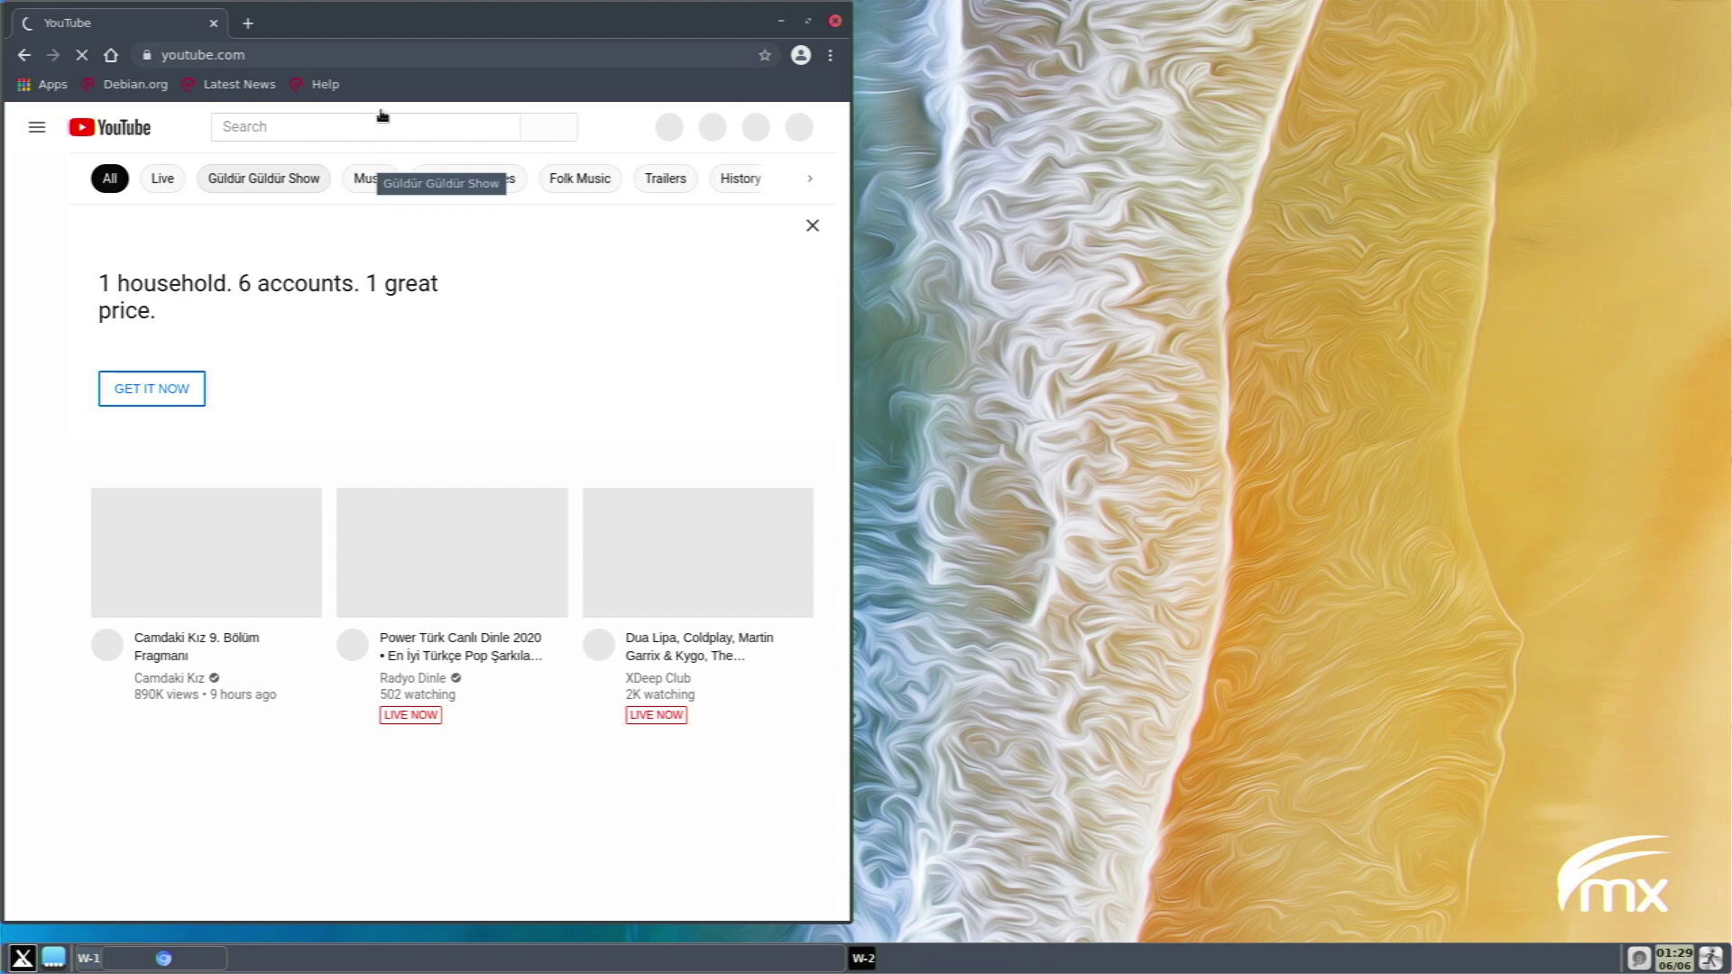
Search YouTube for 'bigbuckbunny' and open the Big Buck Bunny video by Blender.
click(361, 127)
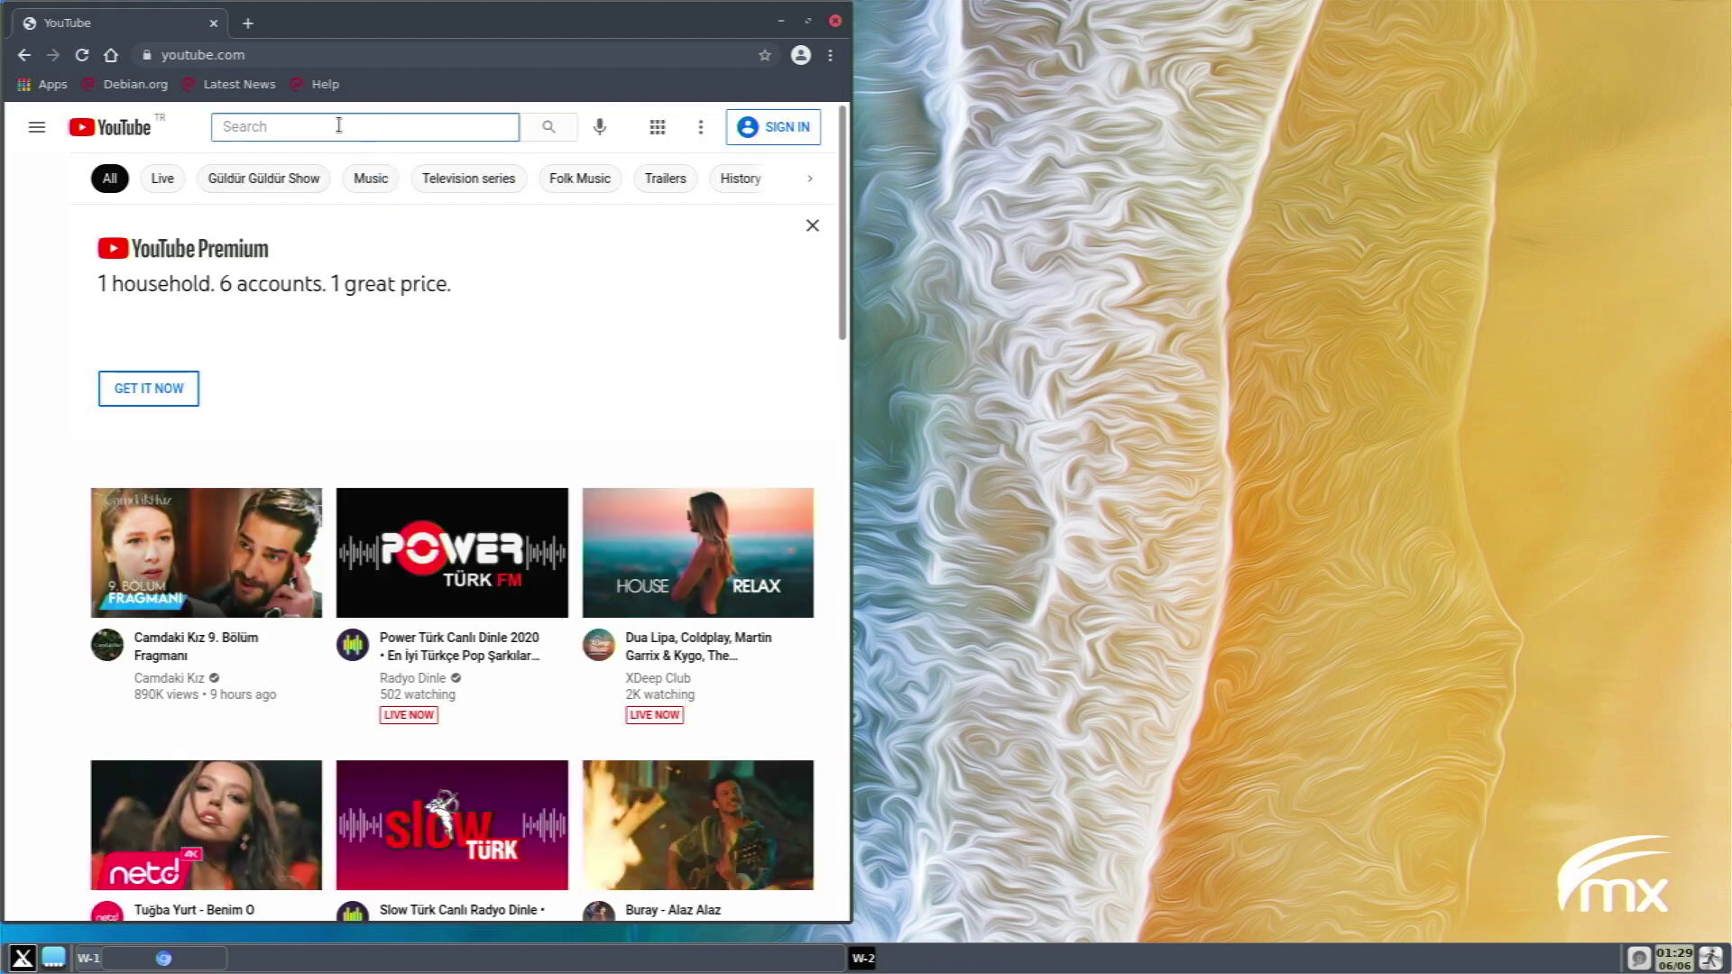
text(bigbu)
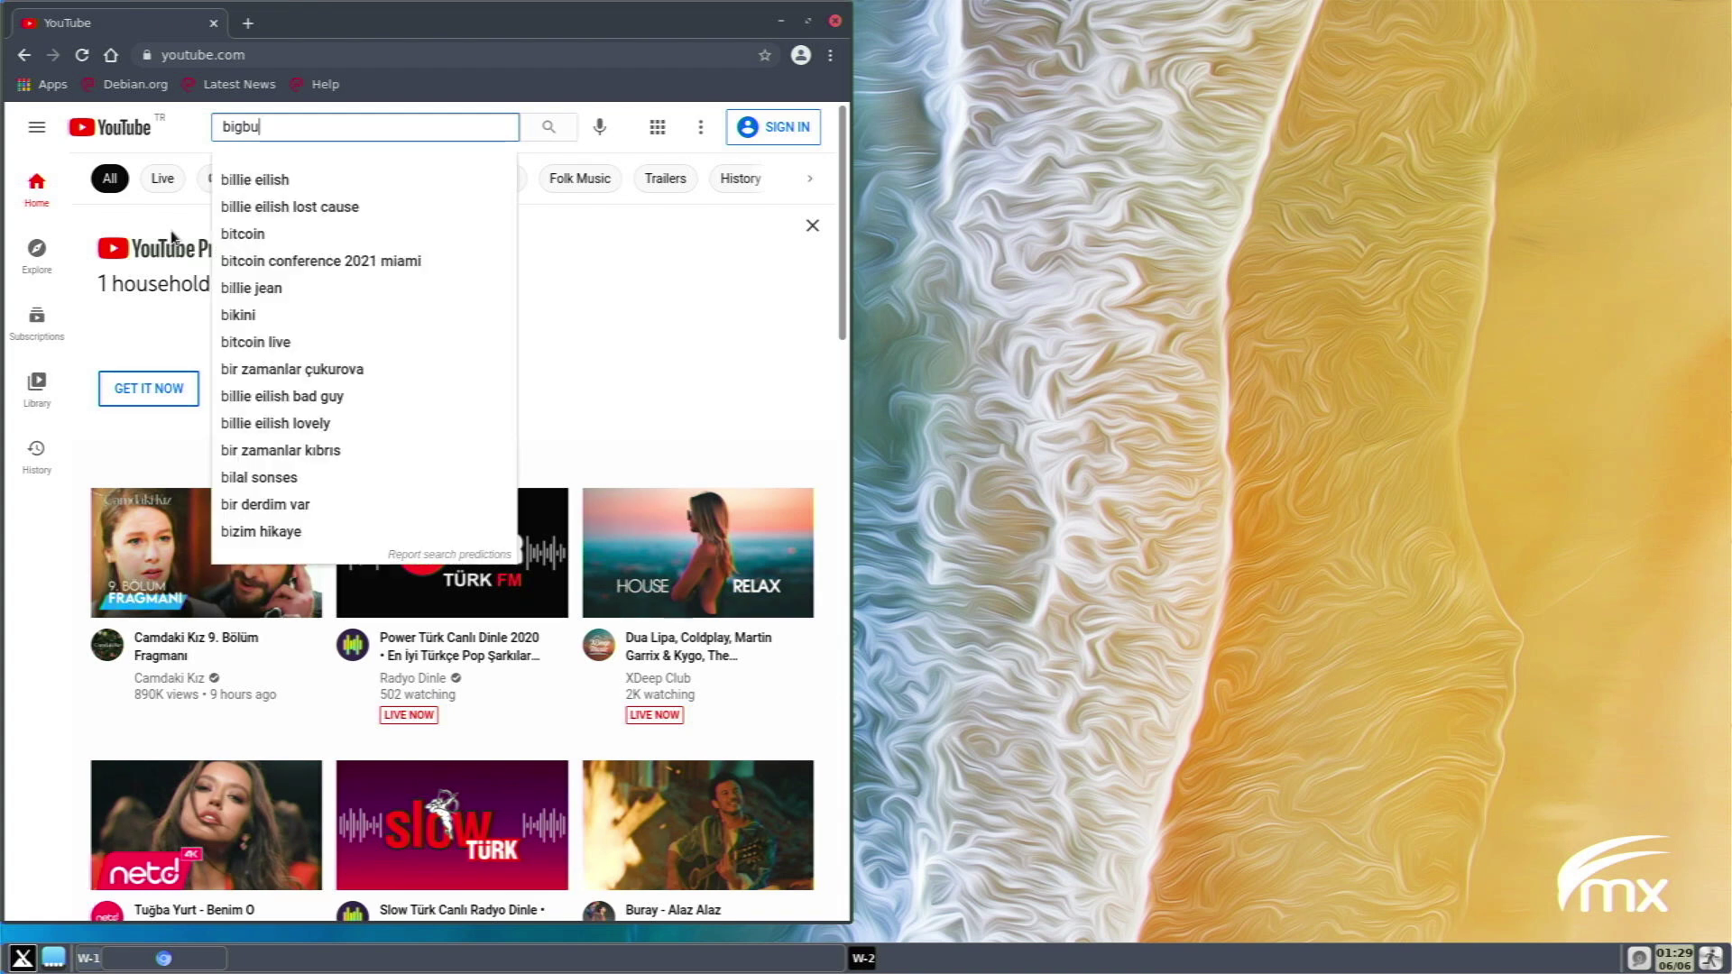
text(ckbunny)
key(Return)
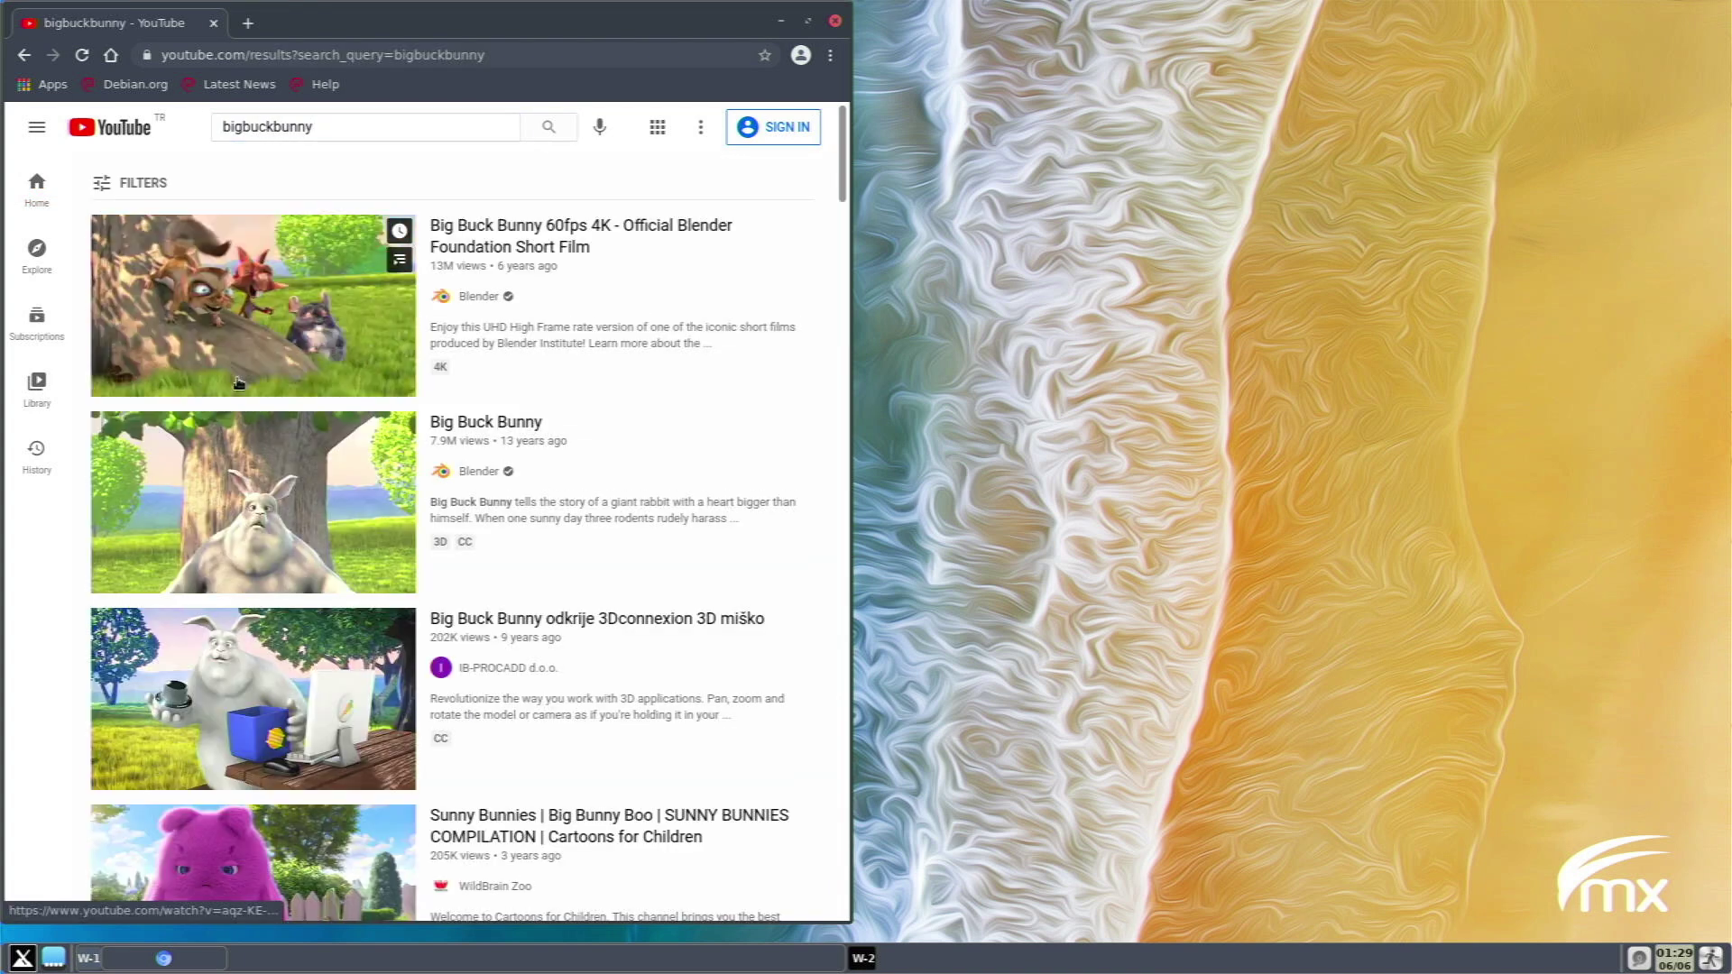
click(243, 435)
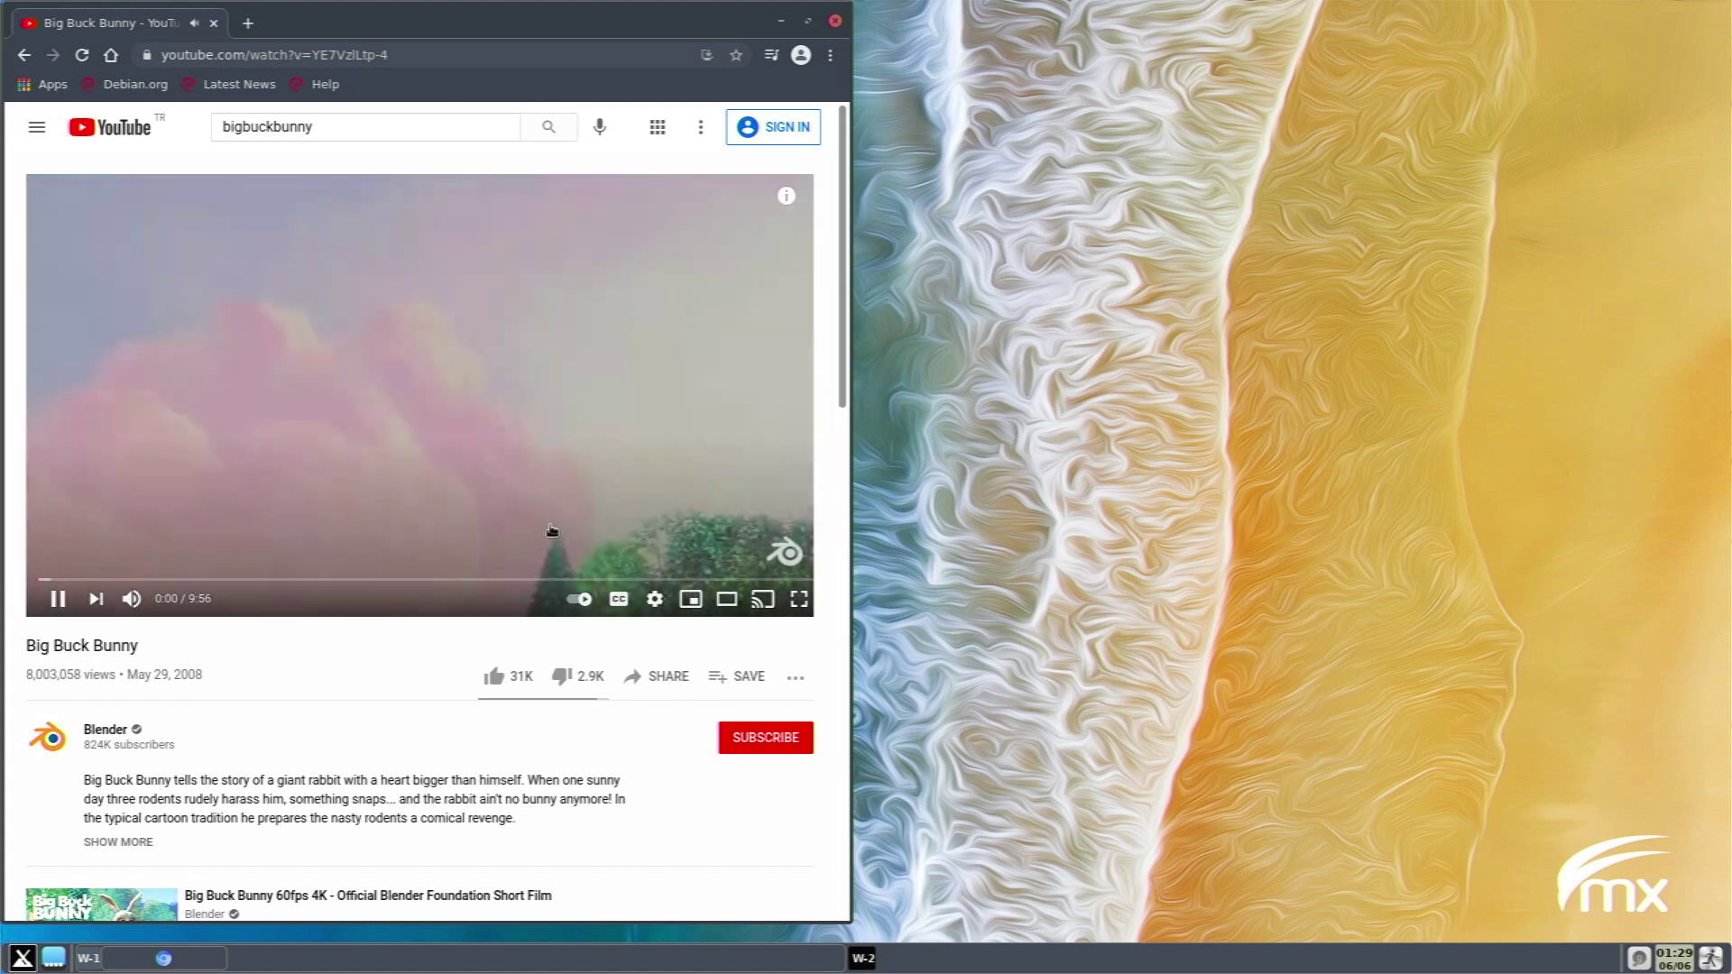
Show the Stats for nerds overlay on Big Buck Bunny, briefly pausing and resuming playback.
right_click(476, 411)
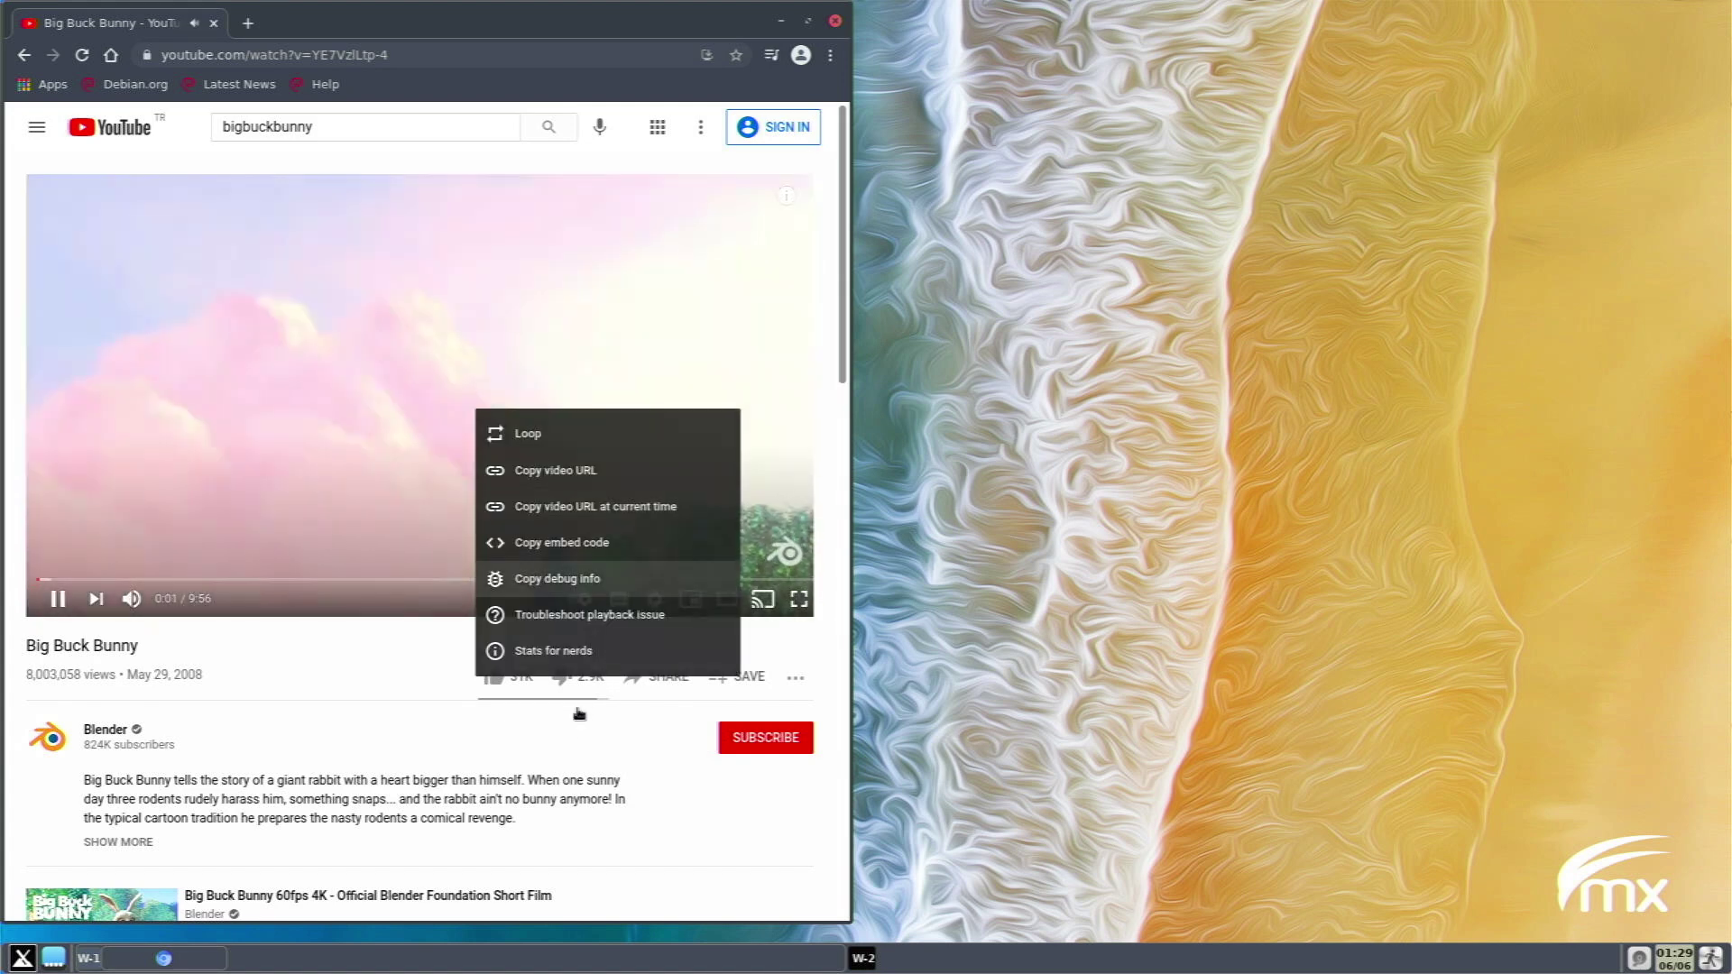
click(547, 662)
scroll(390, 650, down, 2)
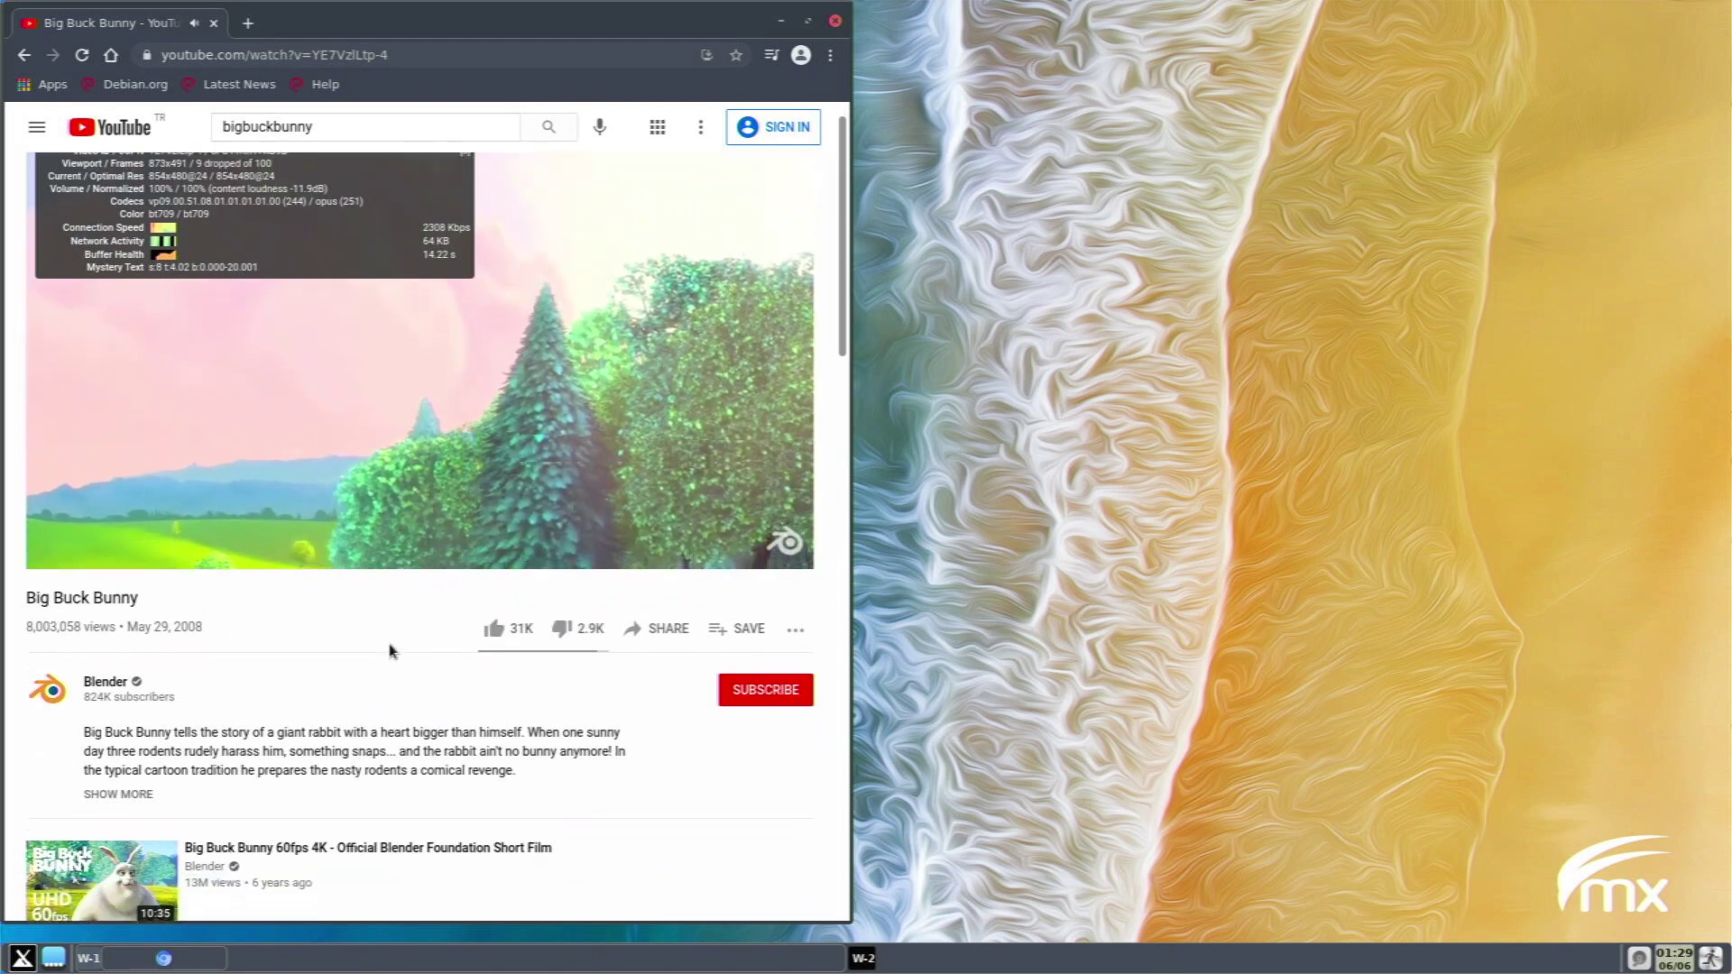
scroll(389, 650, up, 2)
click(415, 478)
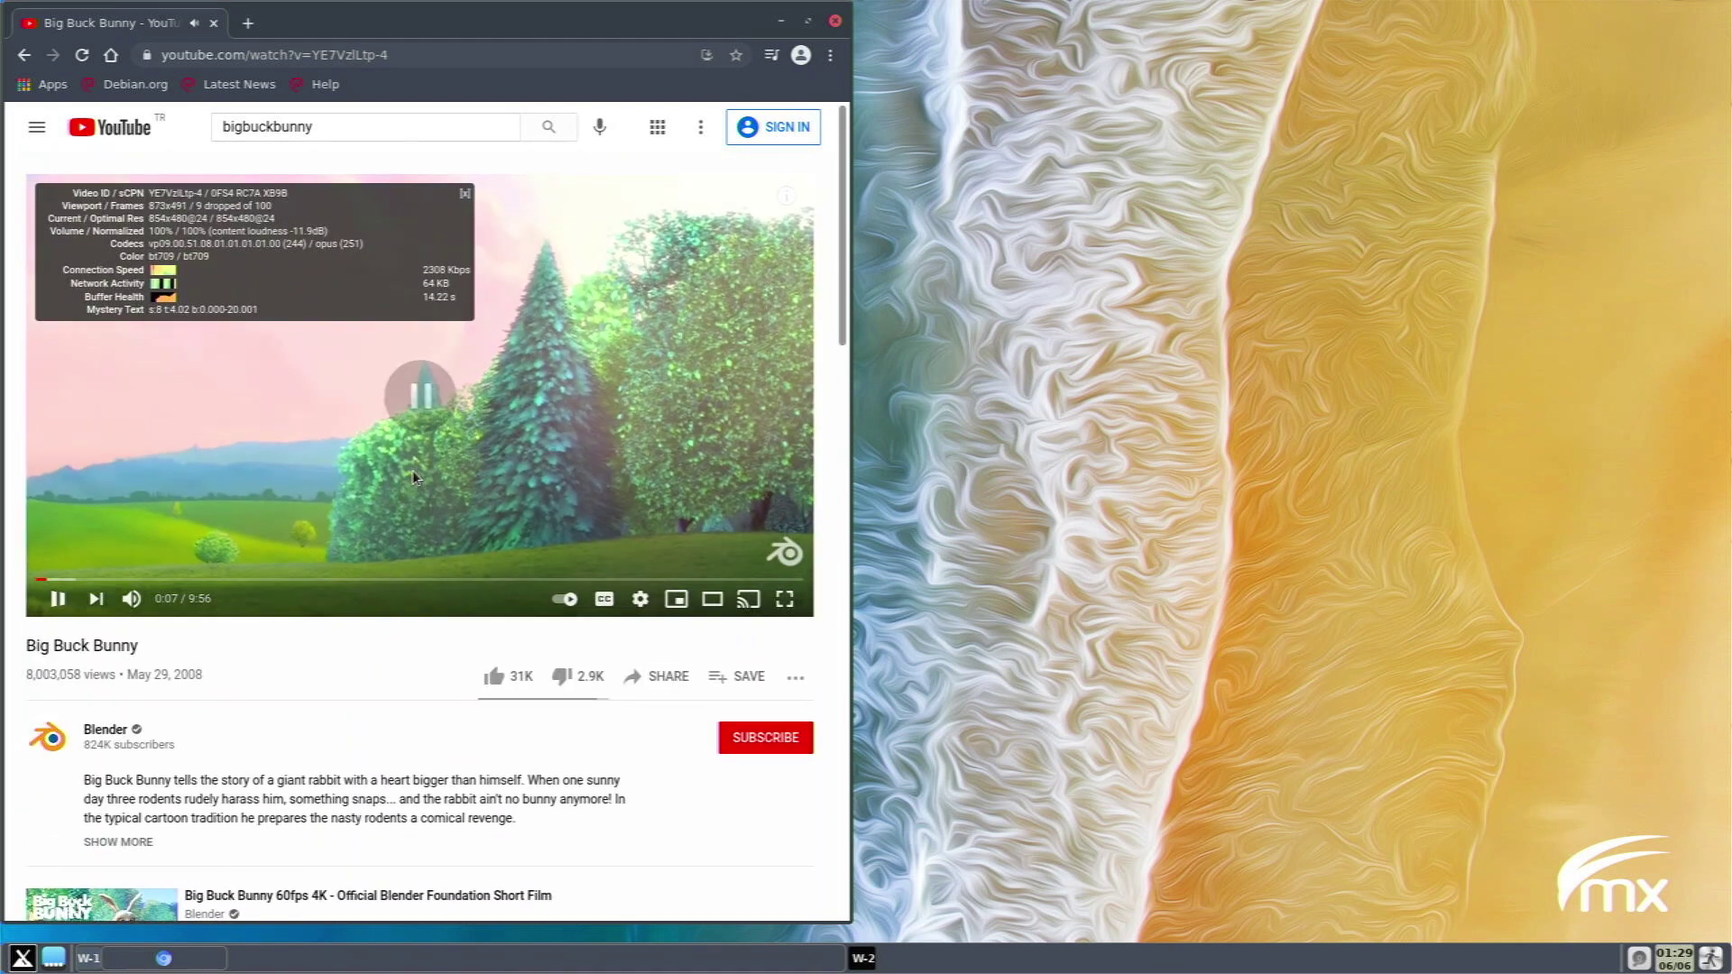
click(415, 478)
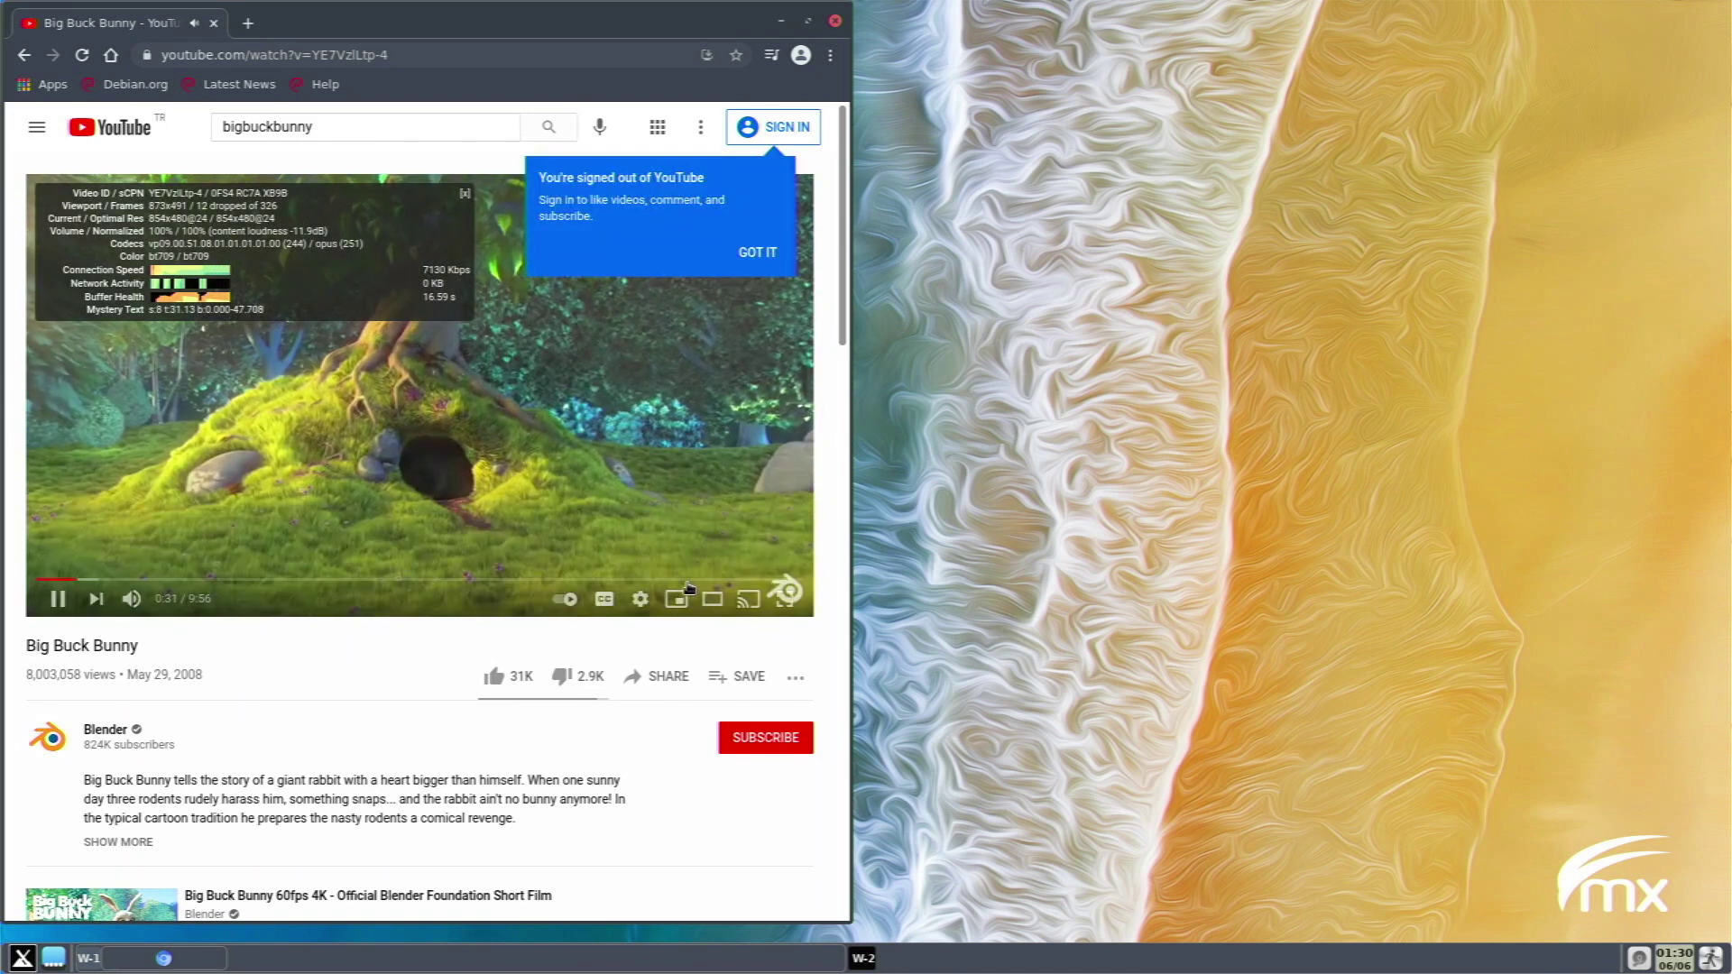
Switch the video quality to 720p, then select the current web address.
click(641, 599)
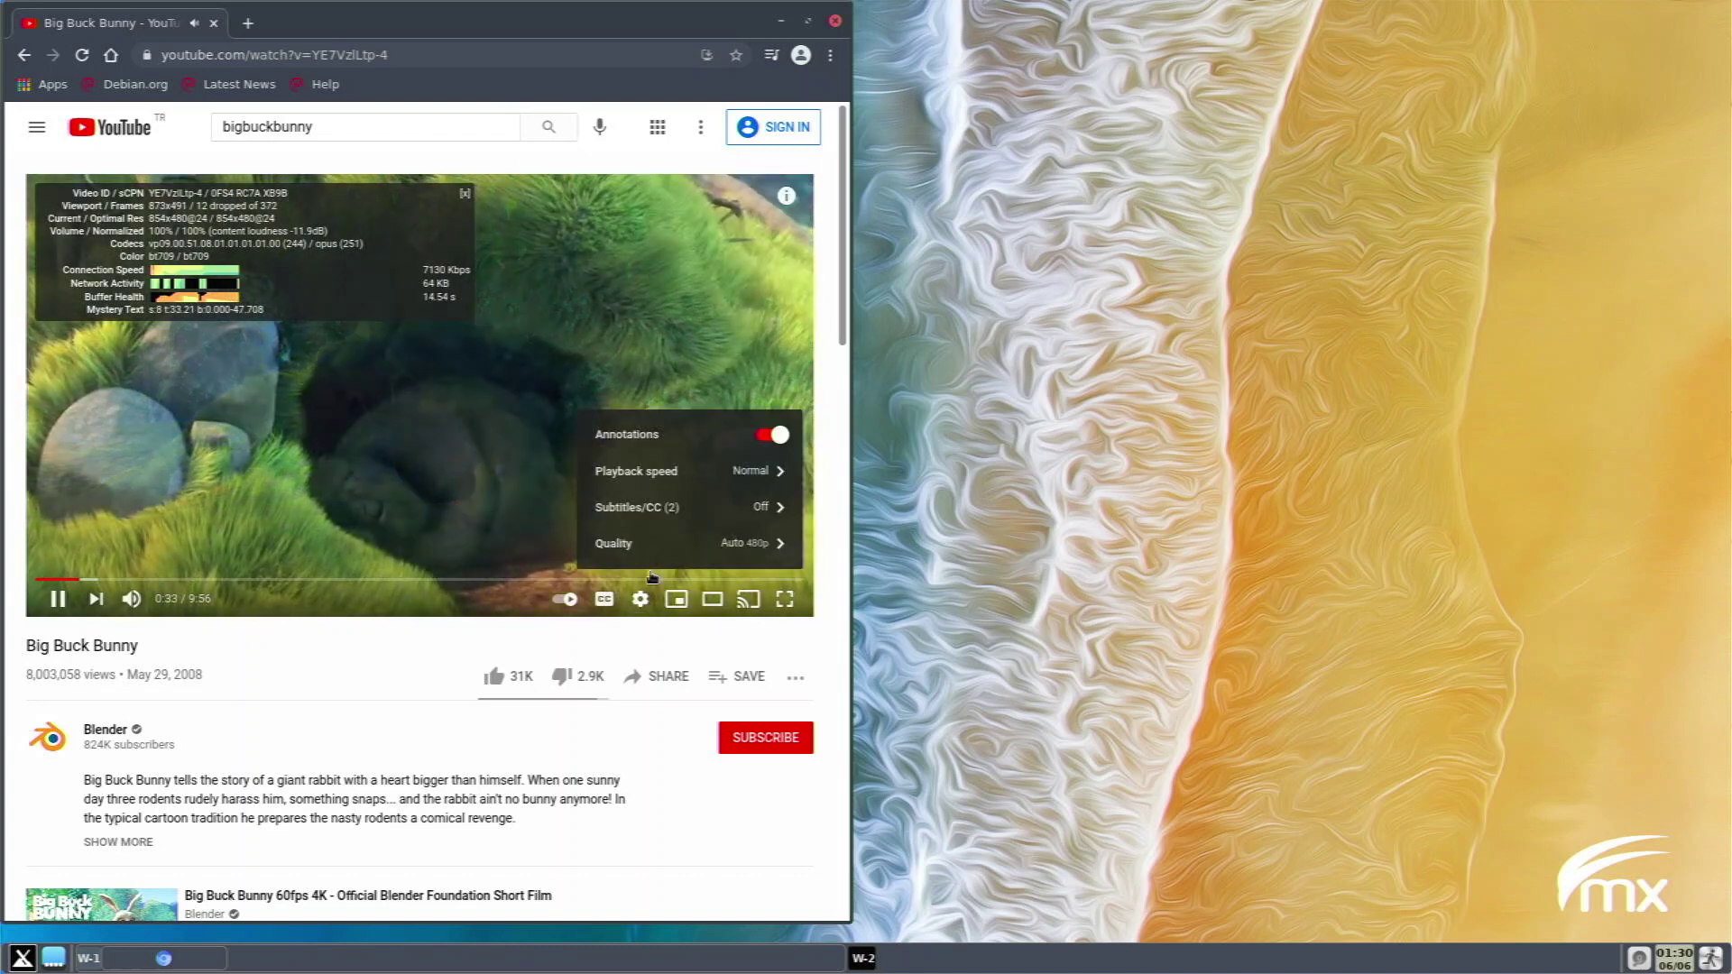
click(676, 543)
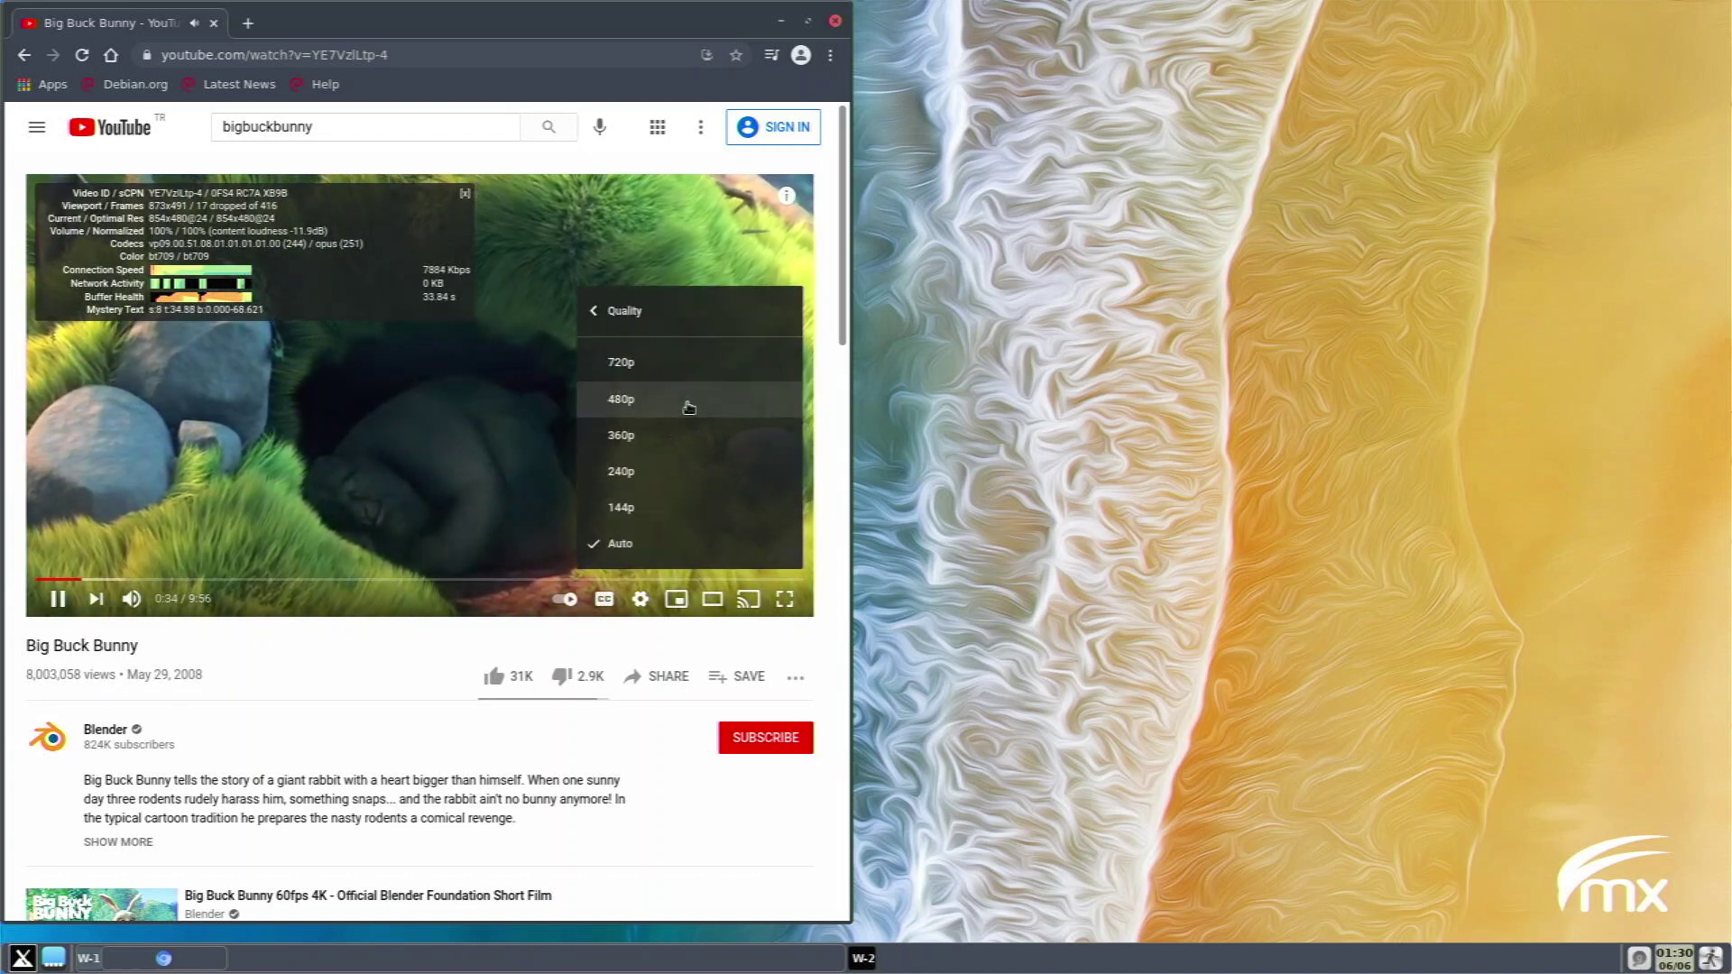
click(688, 363)
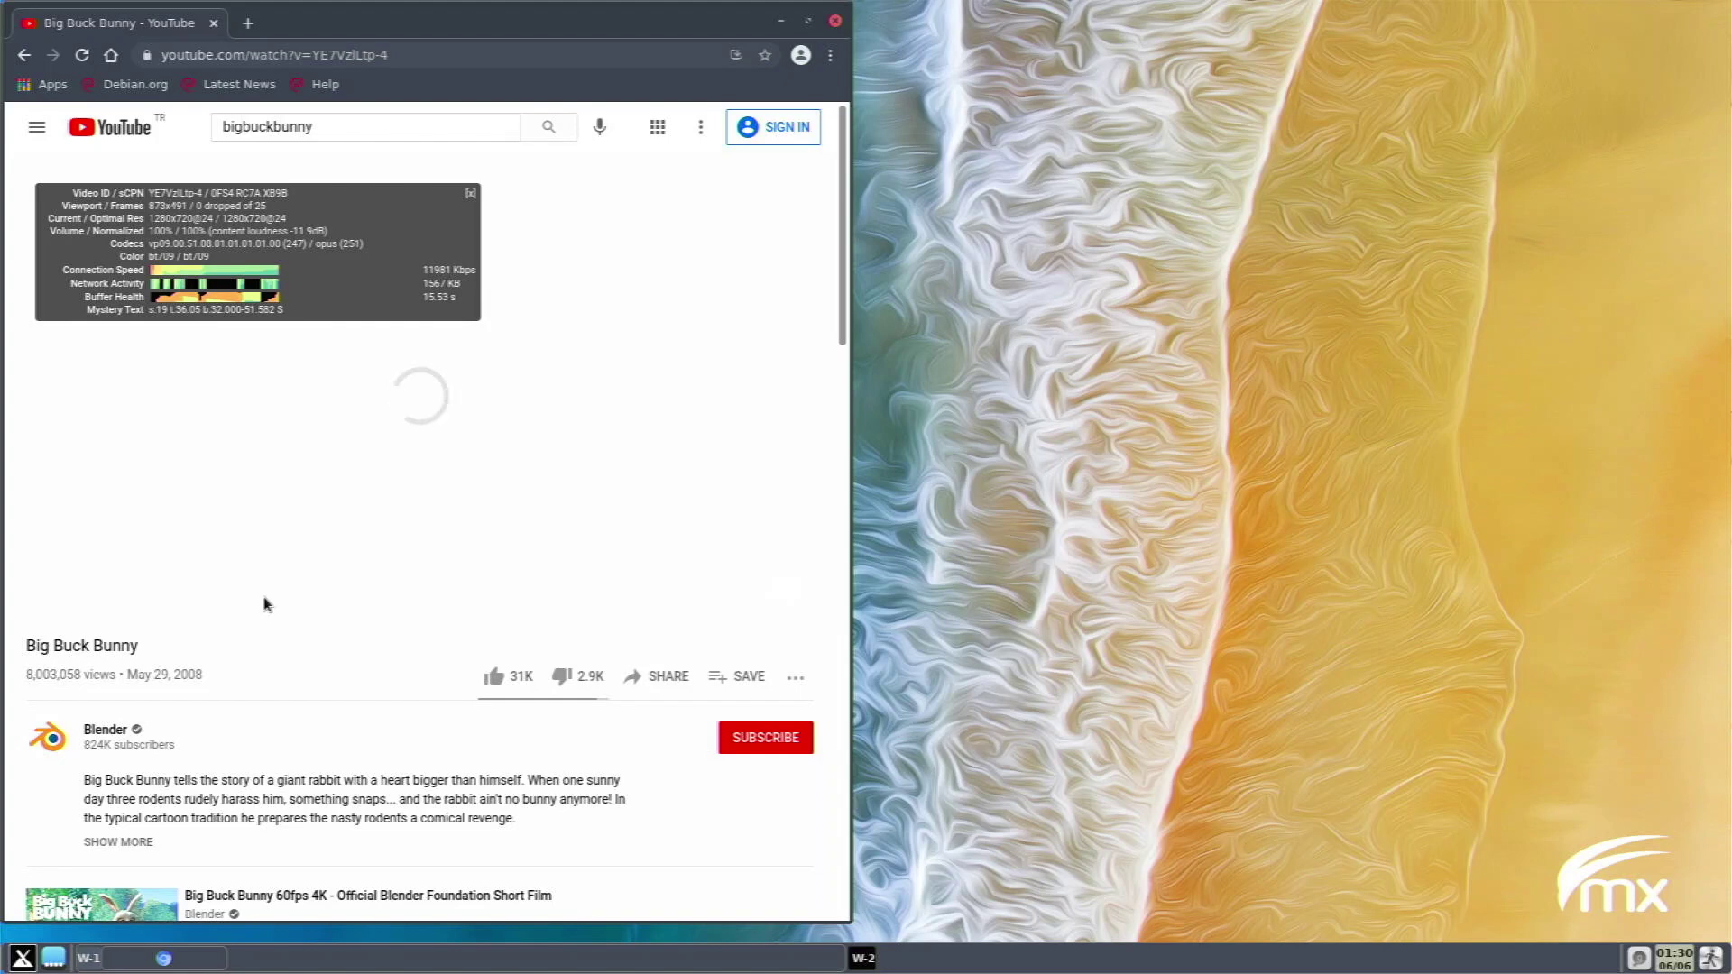
mouse_move(278, 572)
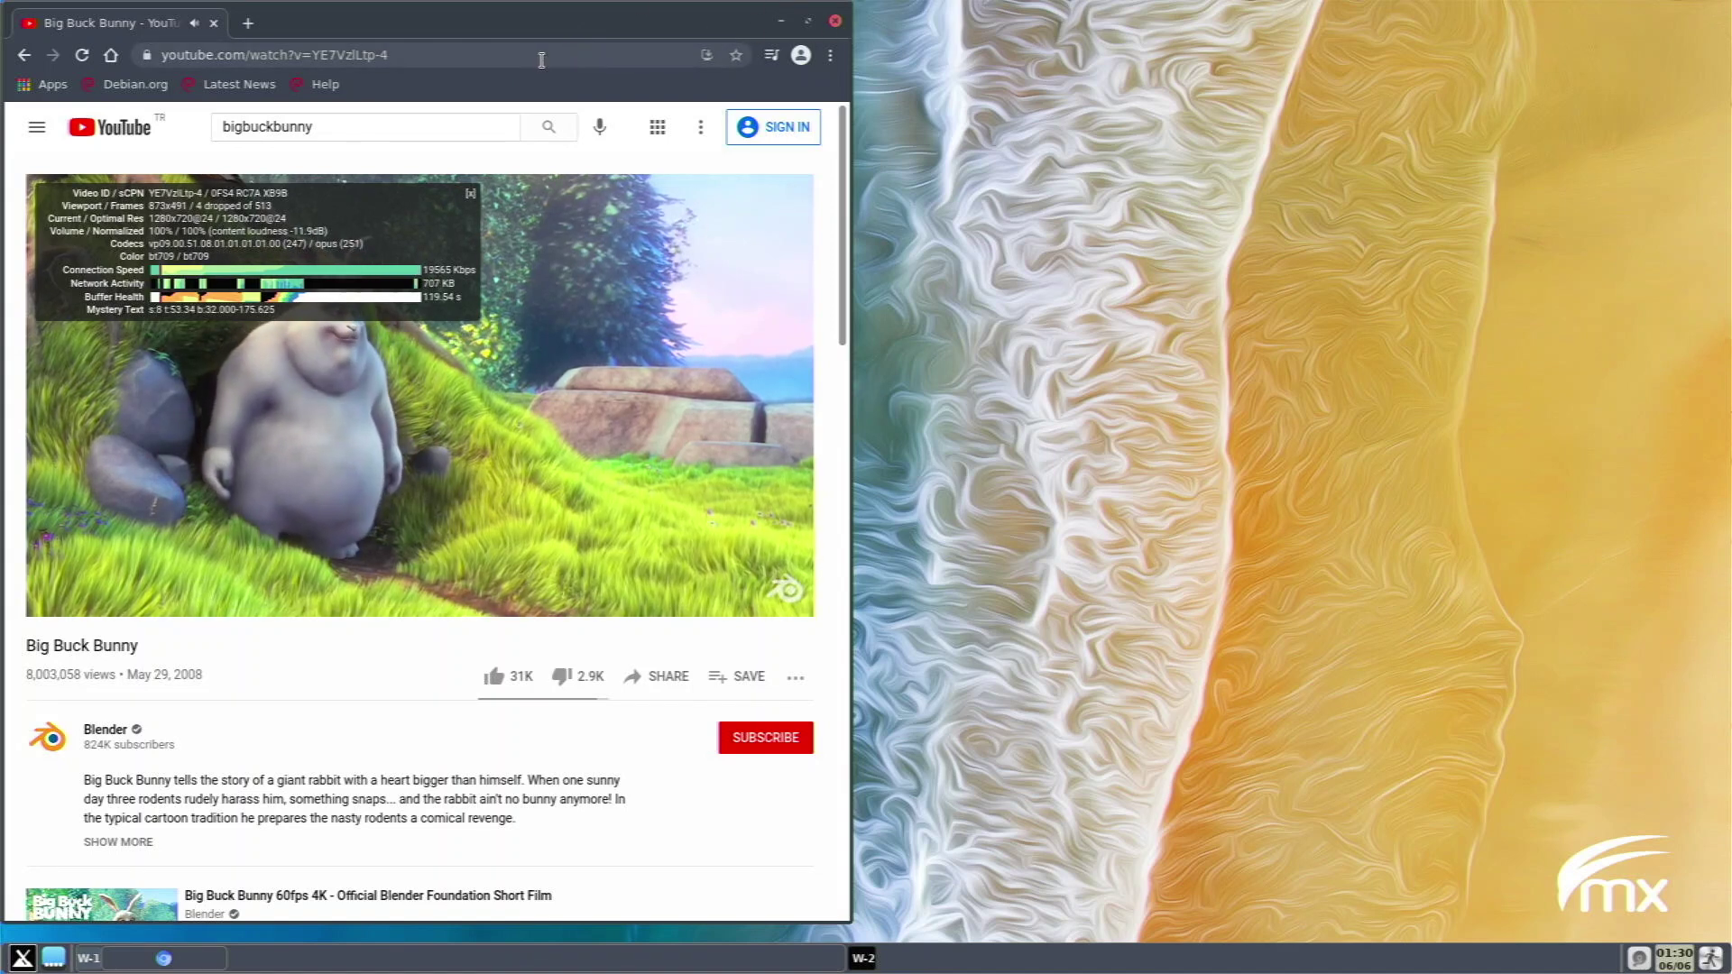
click(540, 56)
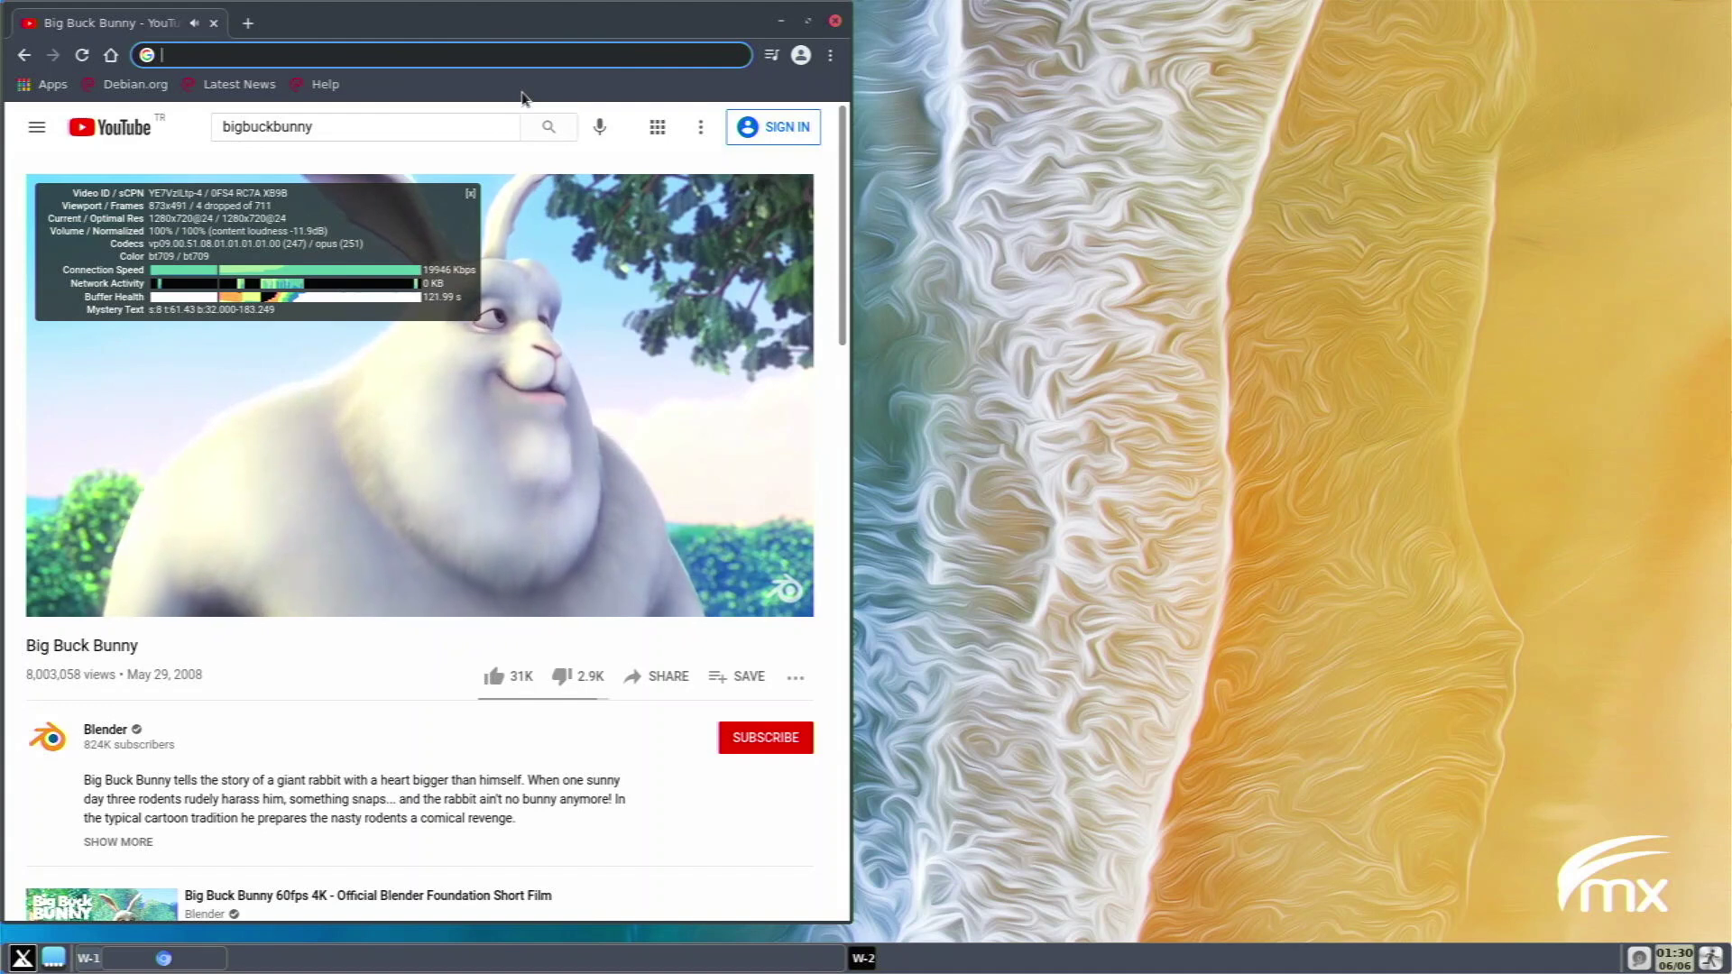
Search for 'pi apps', open the Botspot/pi-apps GitHub result, and centre the browser window.
text(pi apps)
key(Return)
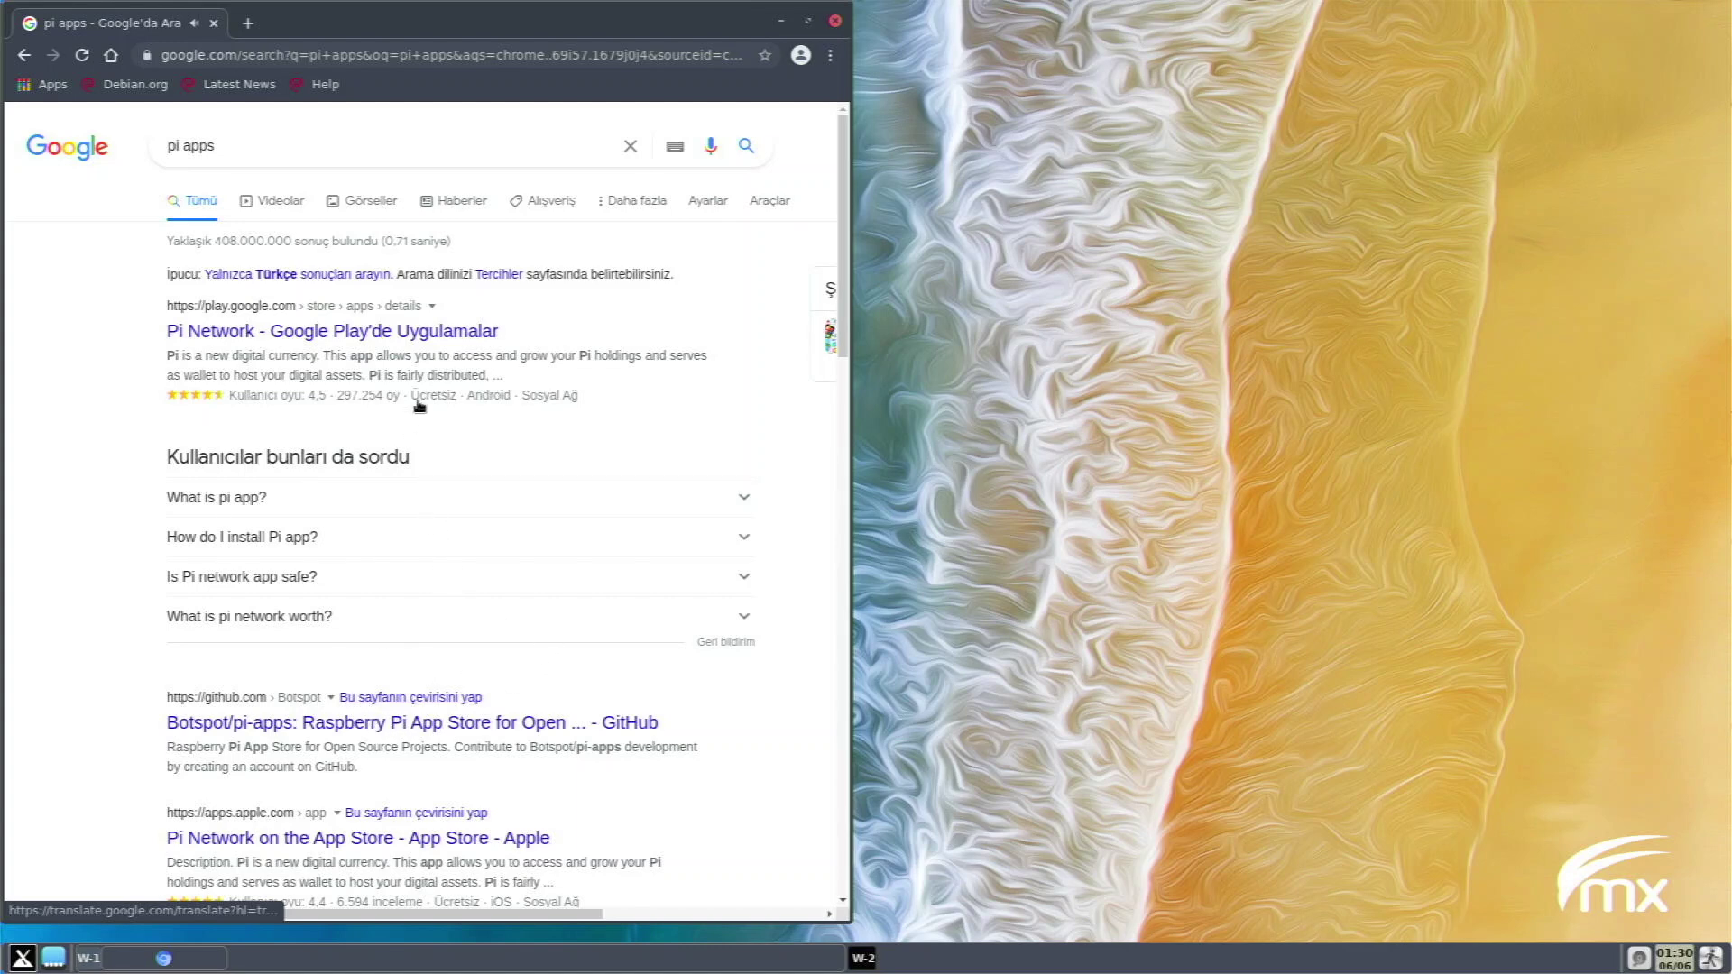
scroll(397, 433, down, 3)
click(397, 433)
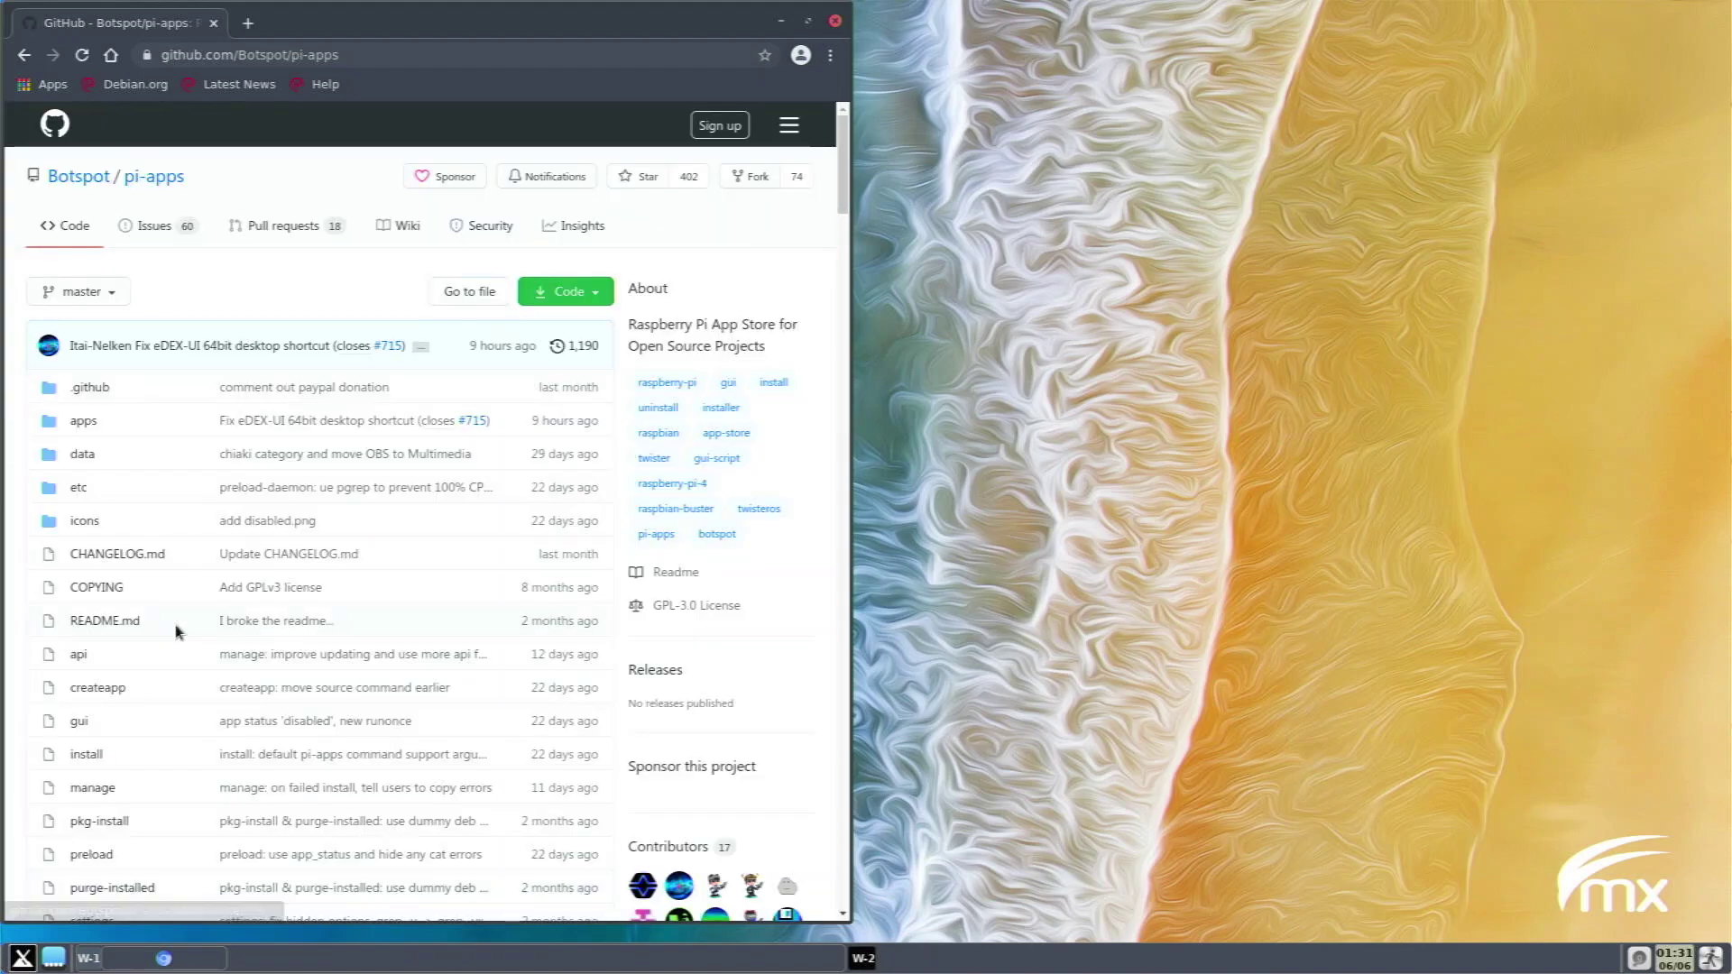
drag(577, 23, 905, 41)
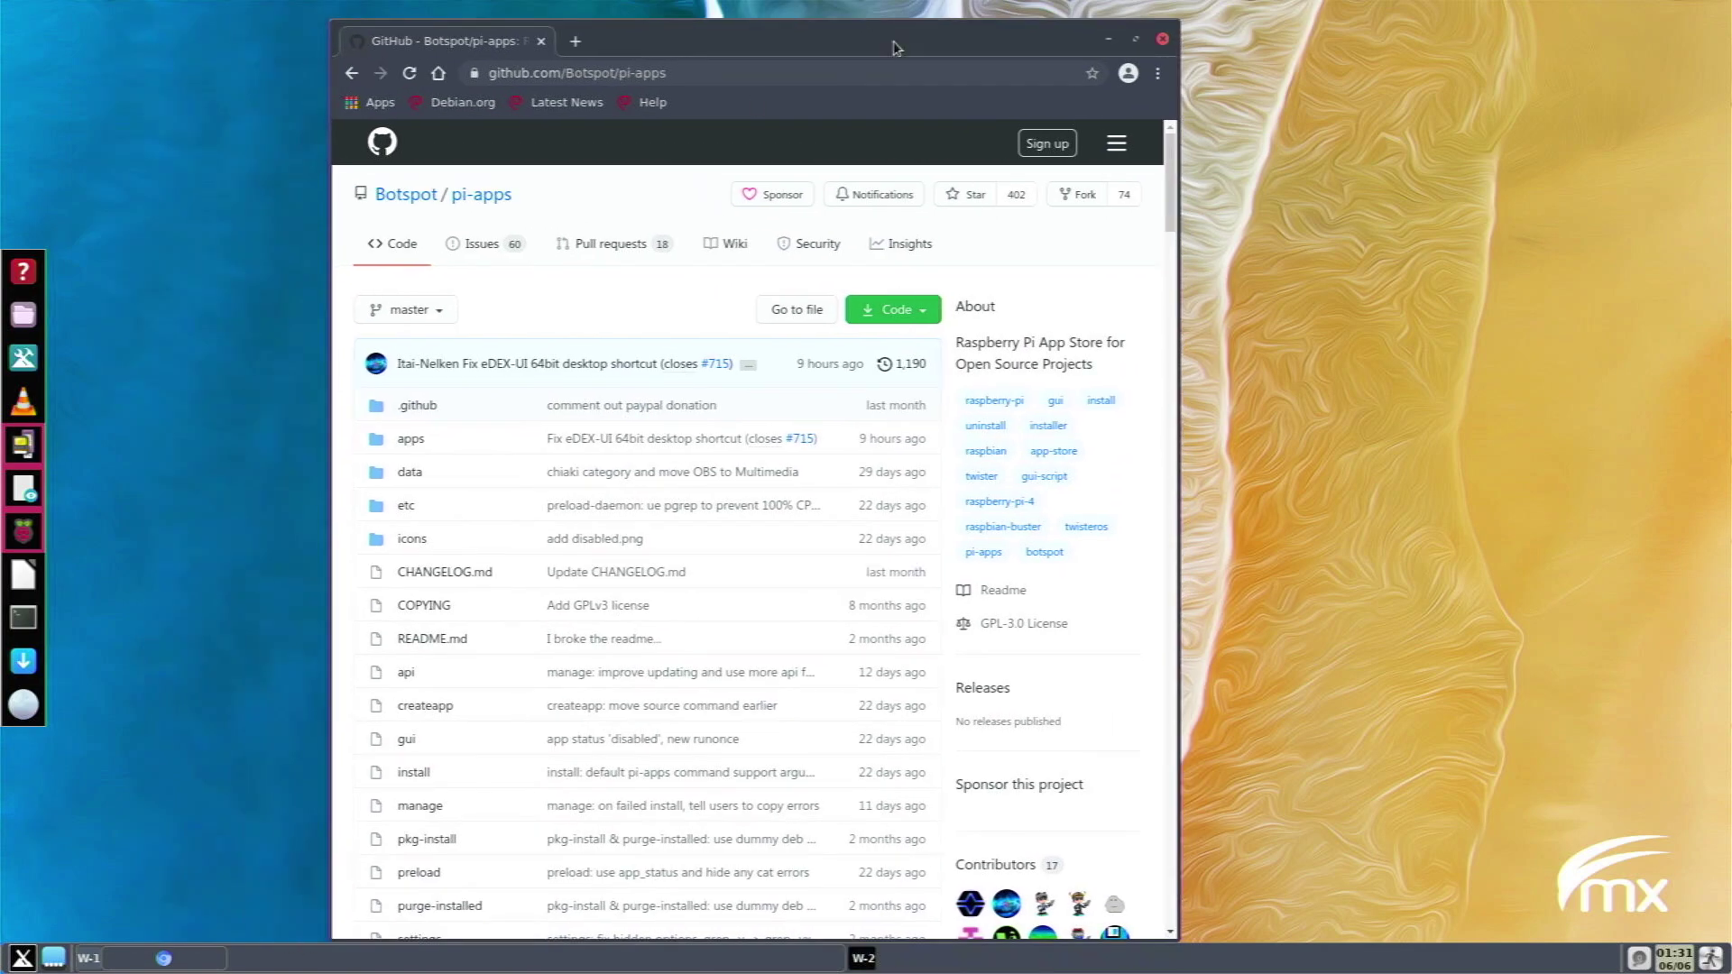
Open a terminal and copy the README's wget install command for Pi-Apps.
click(24, 619)
scroll(514, 643, down, 15)
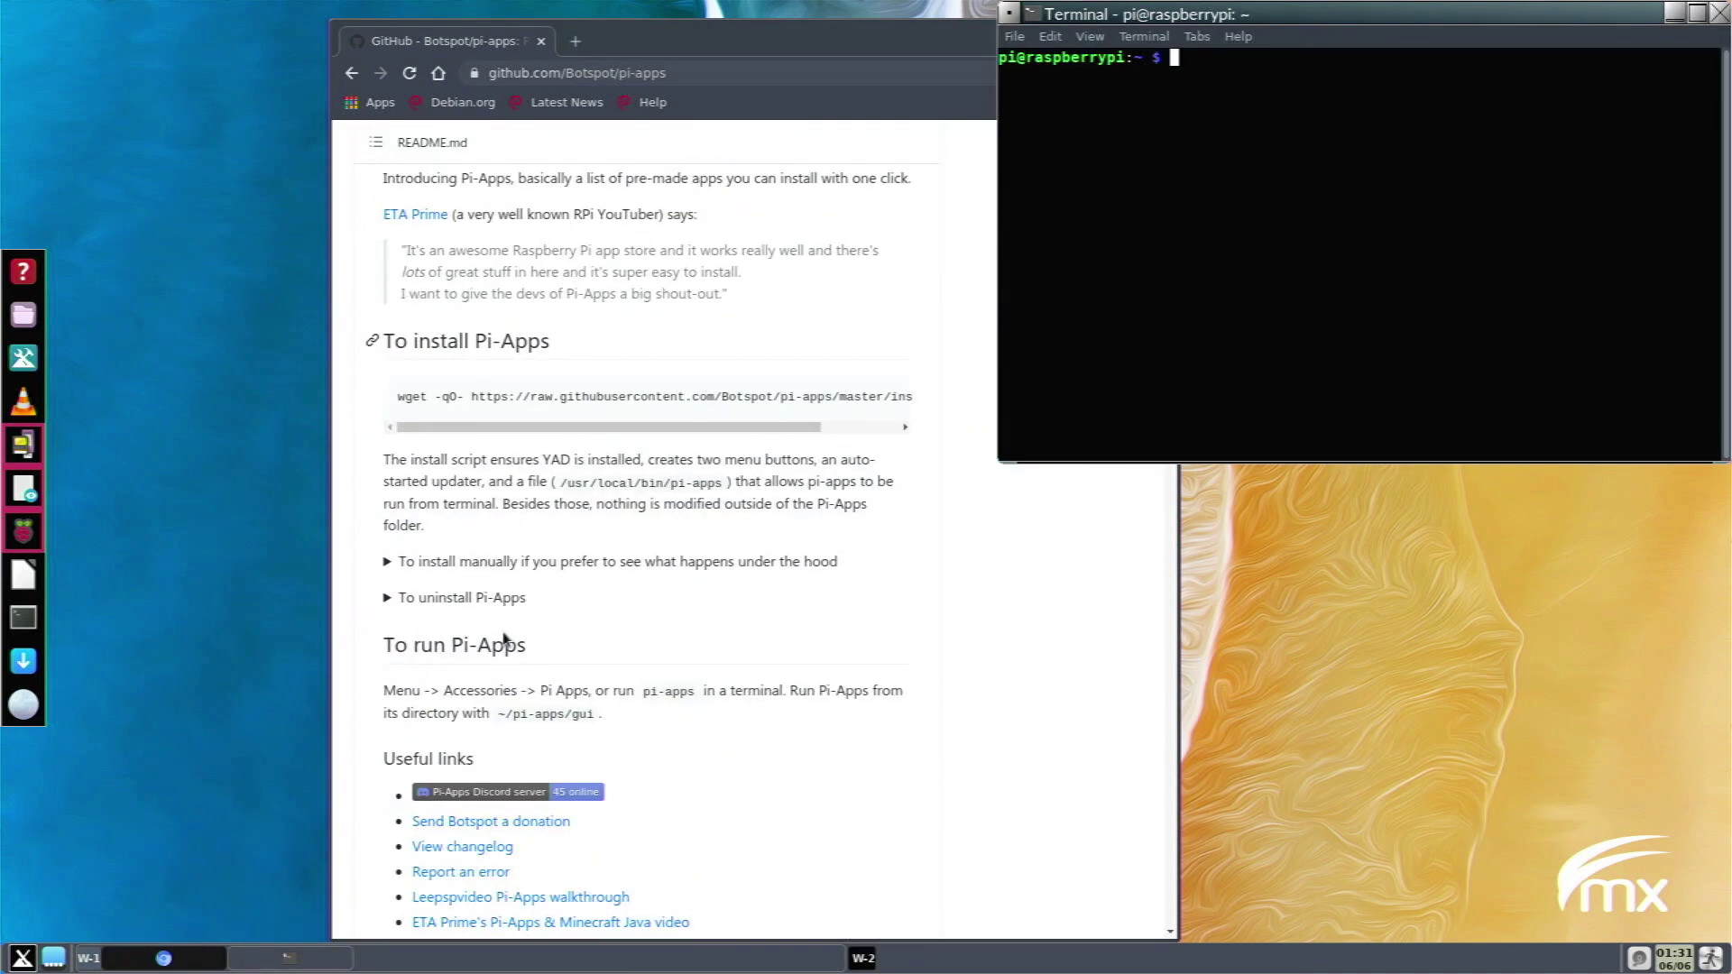
click(437, 395)
triple_click(438, 395)
right_click(438, 395)
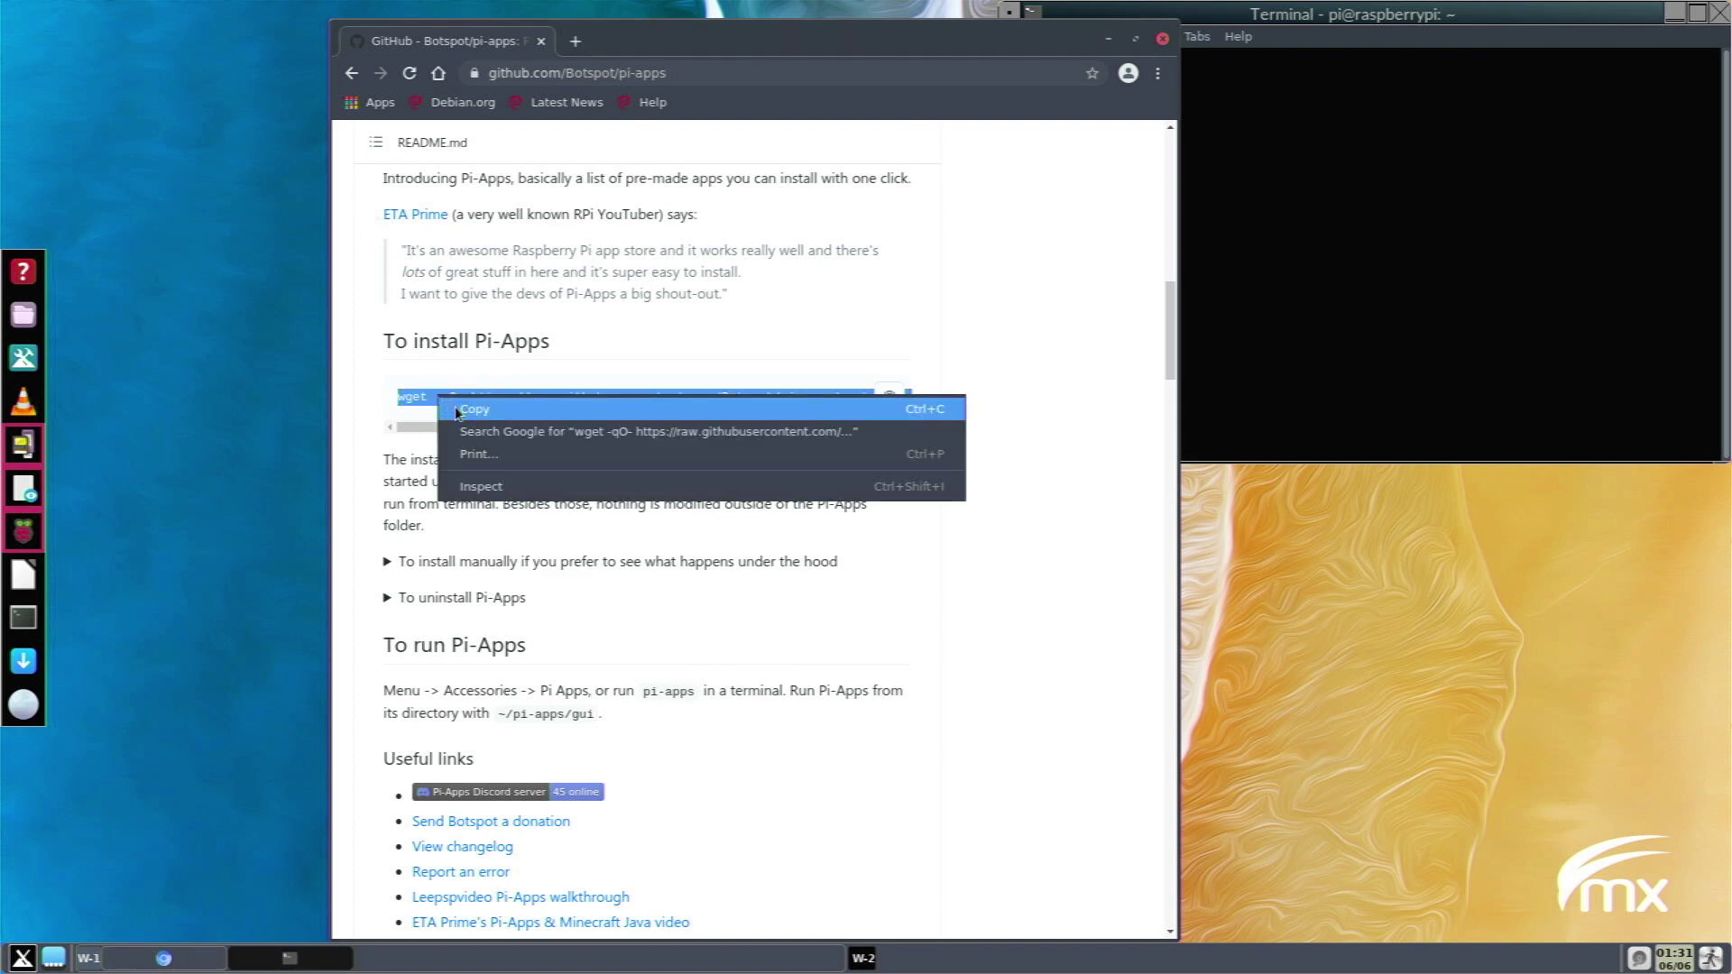
click(460, 410)
Paste the install command into the terminal, close Chromium, and search the launcher for 'pi ap'.
click(1425, 234)
right_click(1424, 235)
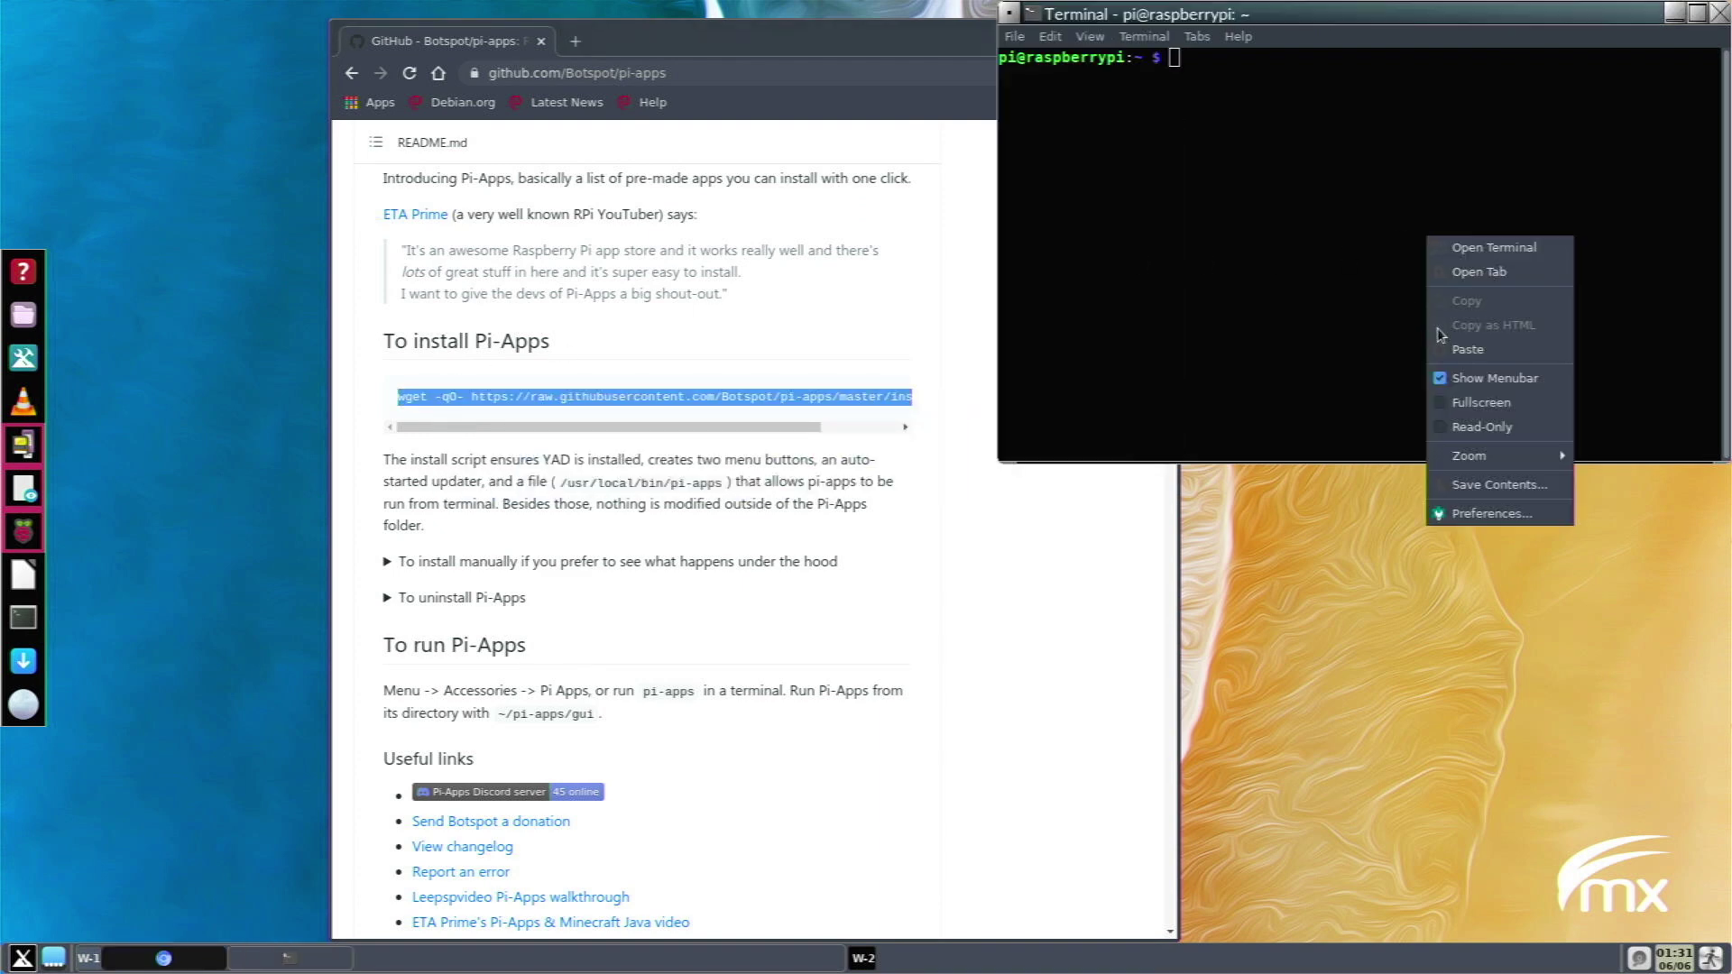
click(1456, 351)
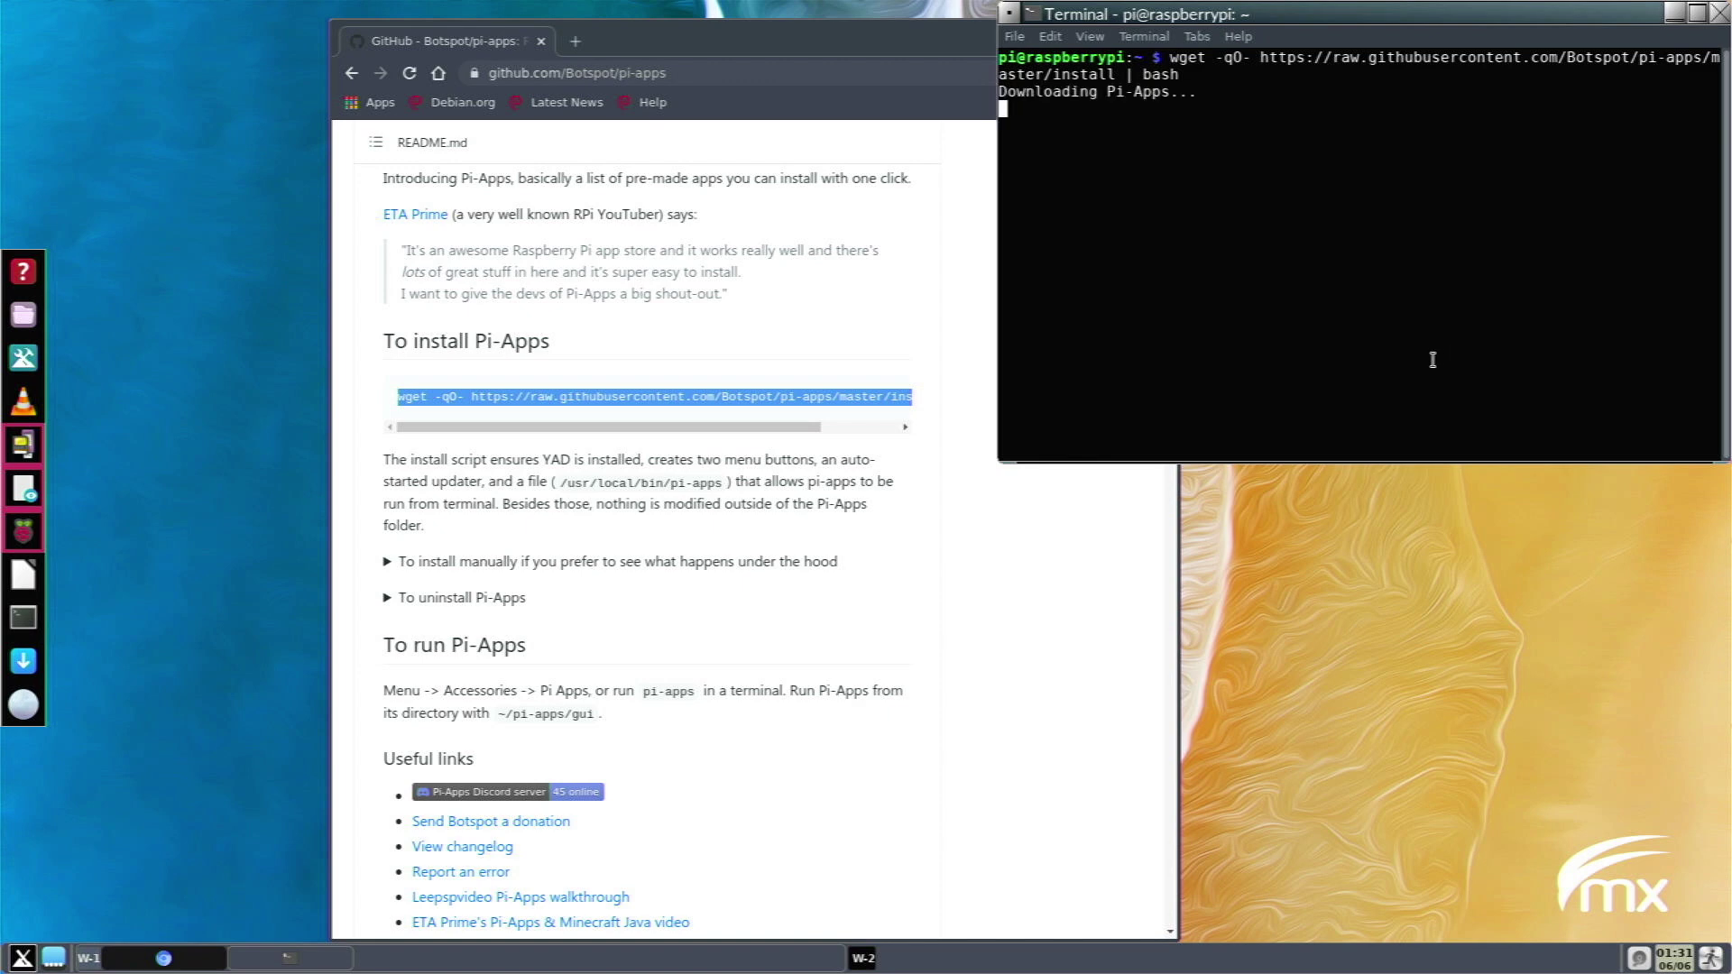
click(907, 140)
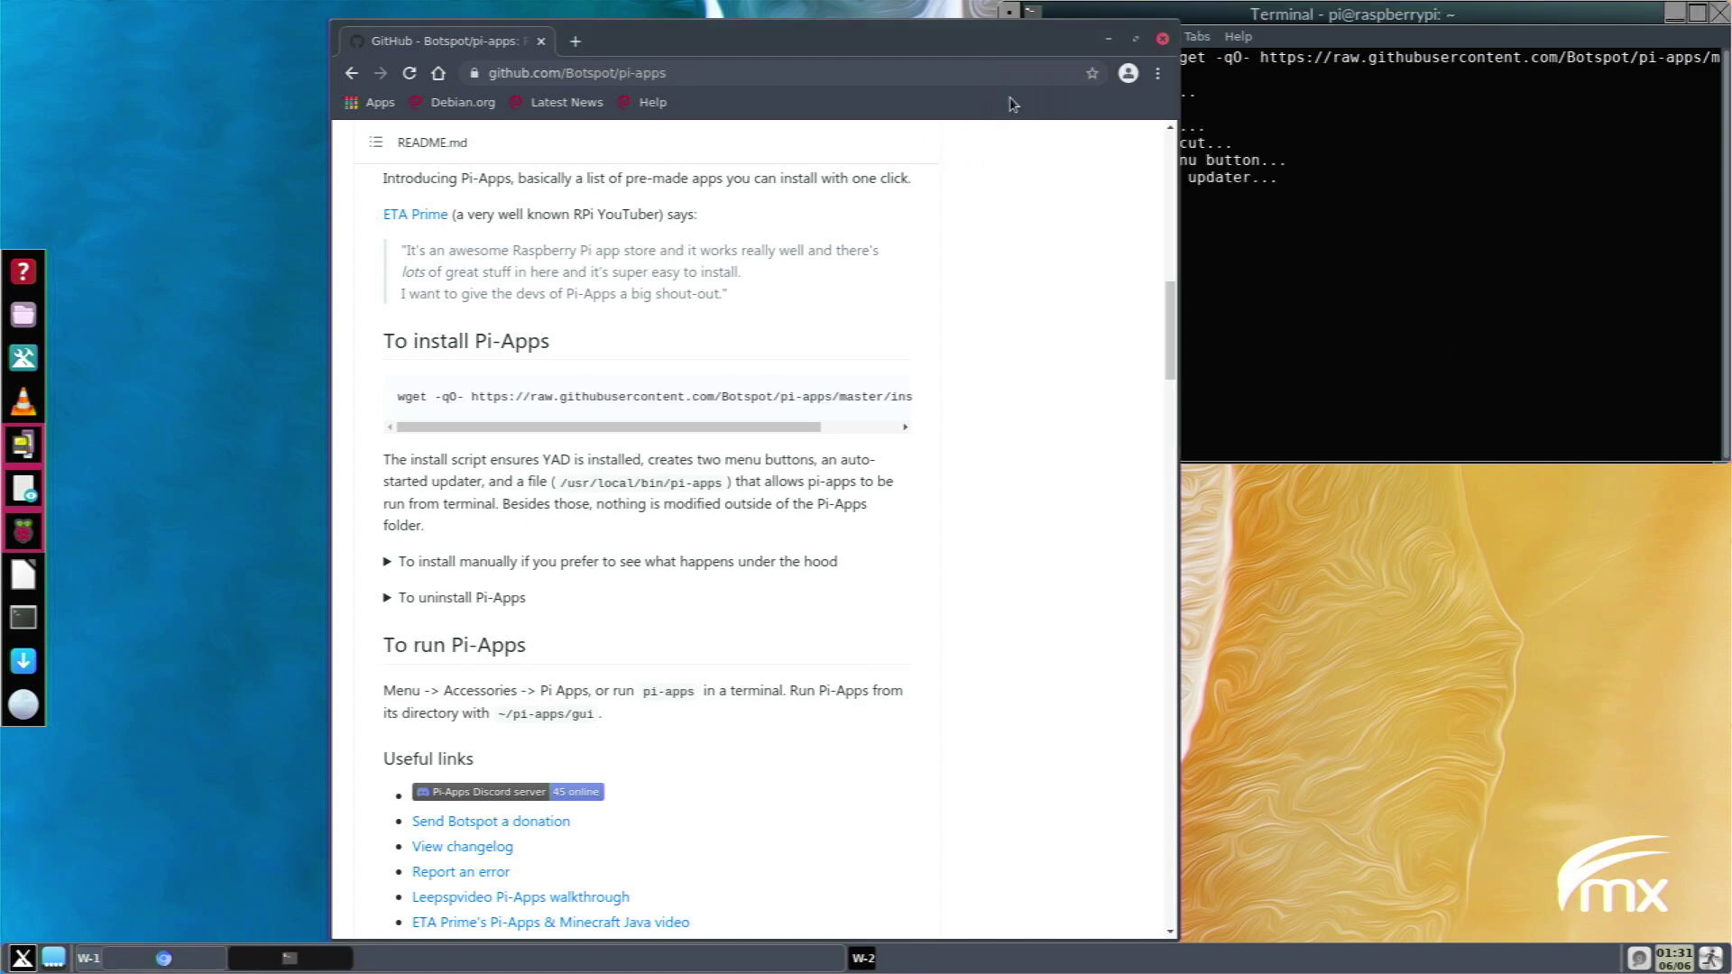
click(1165, 39)
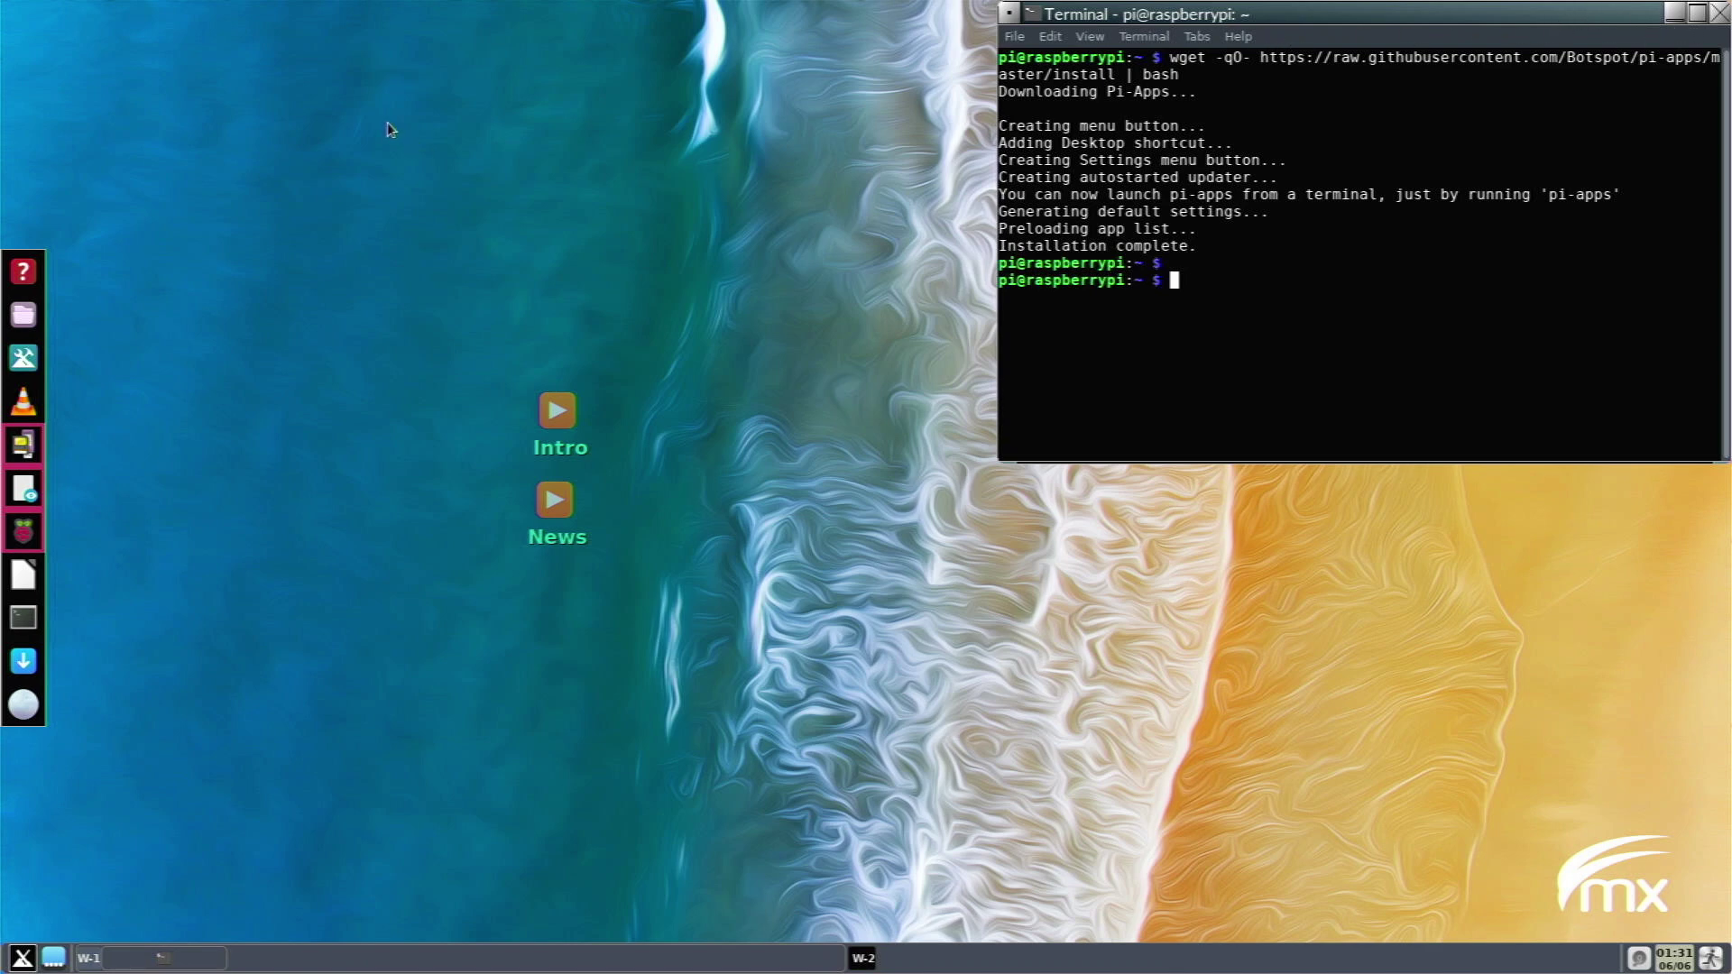
key(super+space)
text(pi ap)
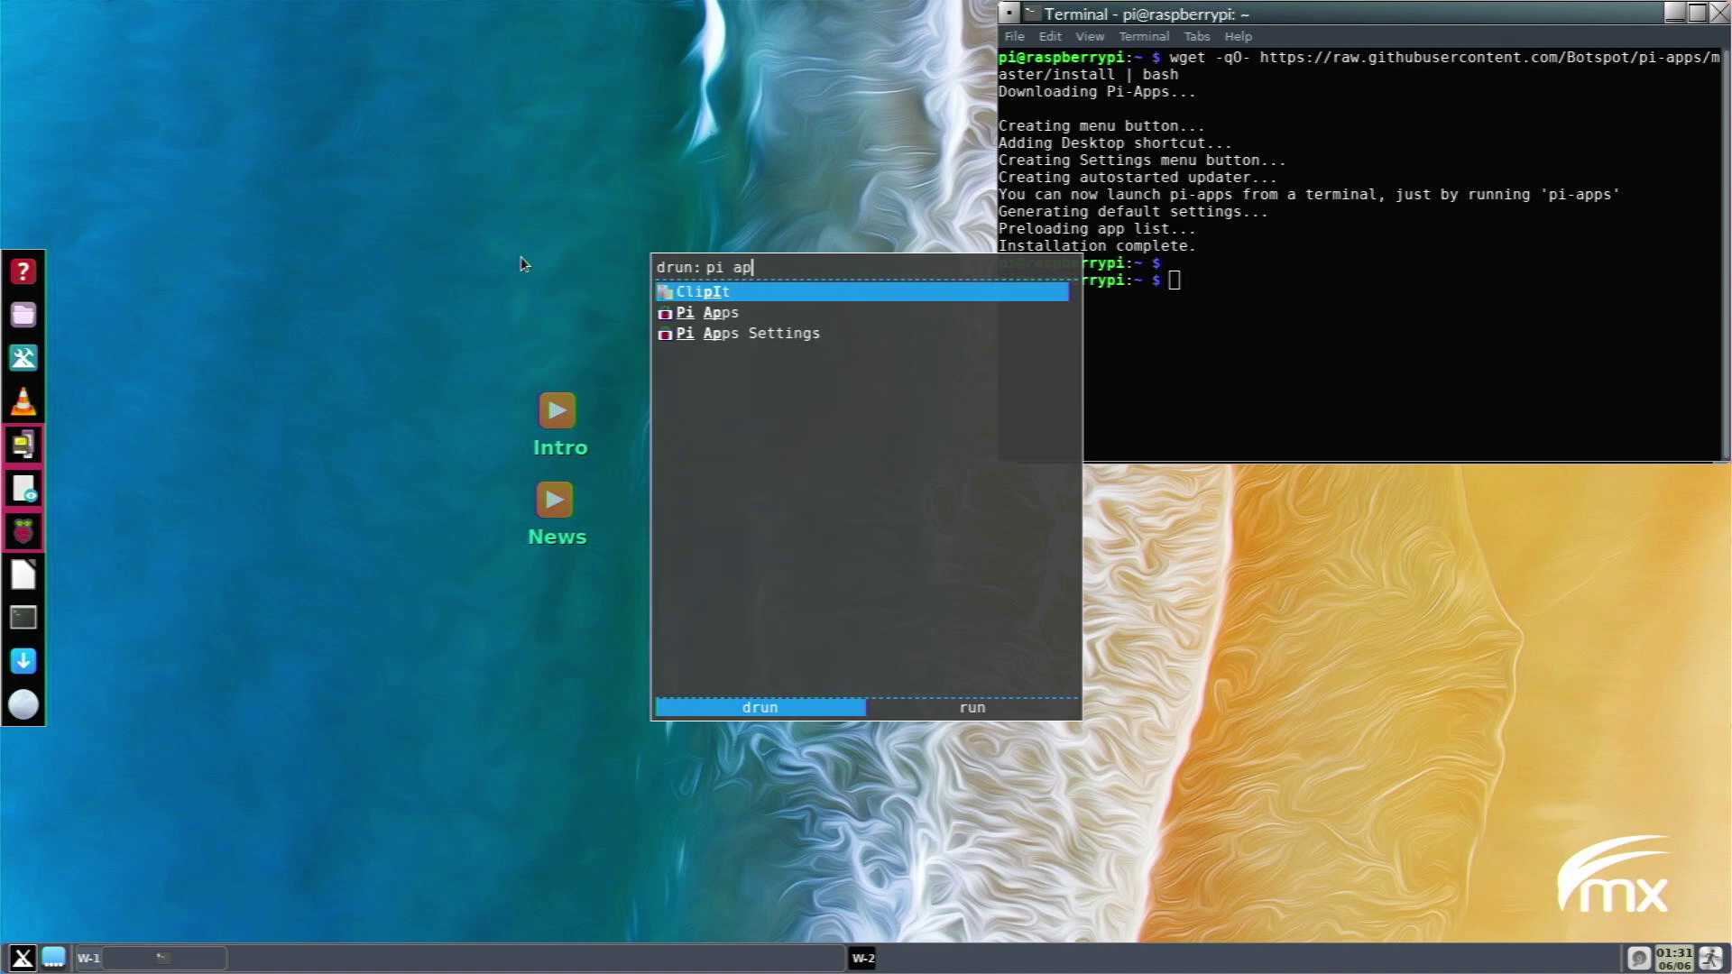
key(Down)
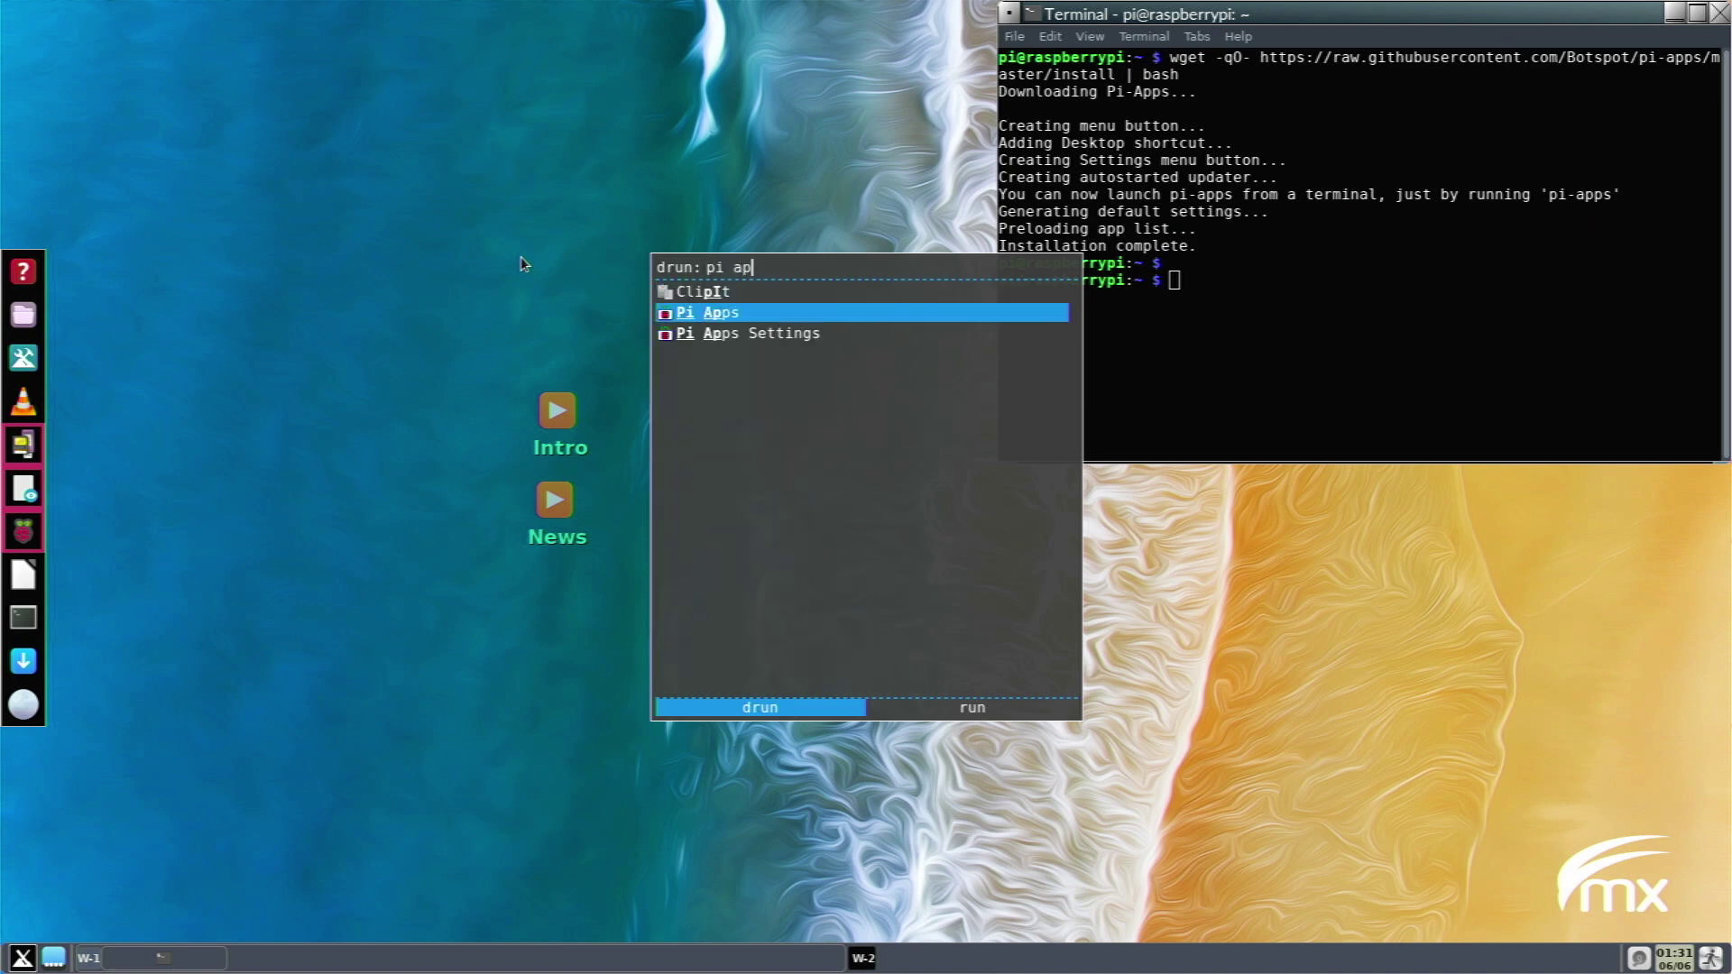
key(Return)
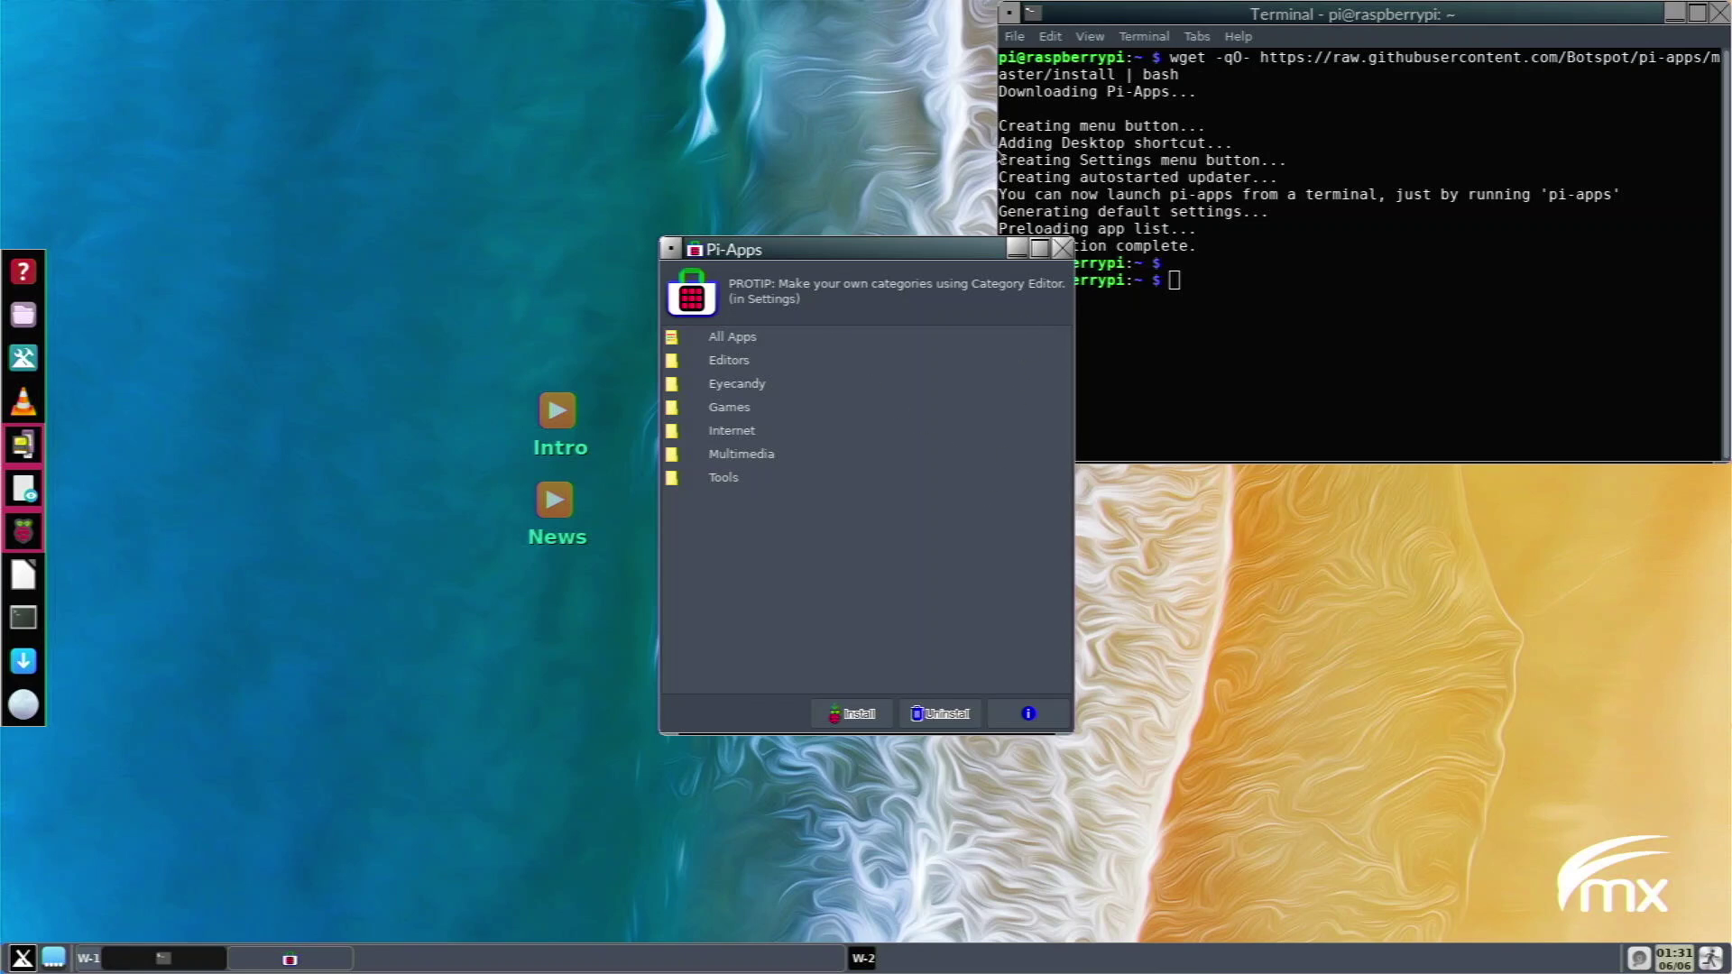
click(1062, 247)
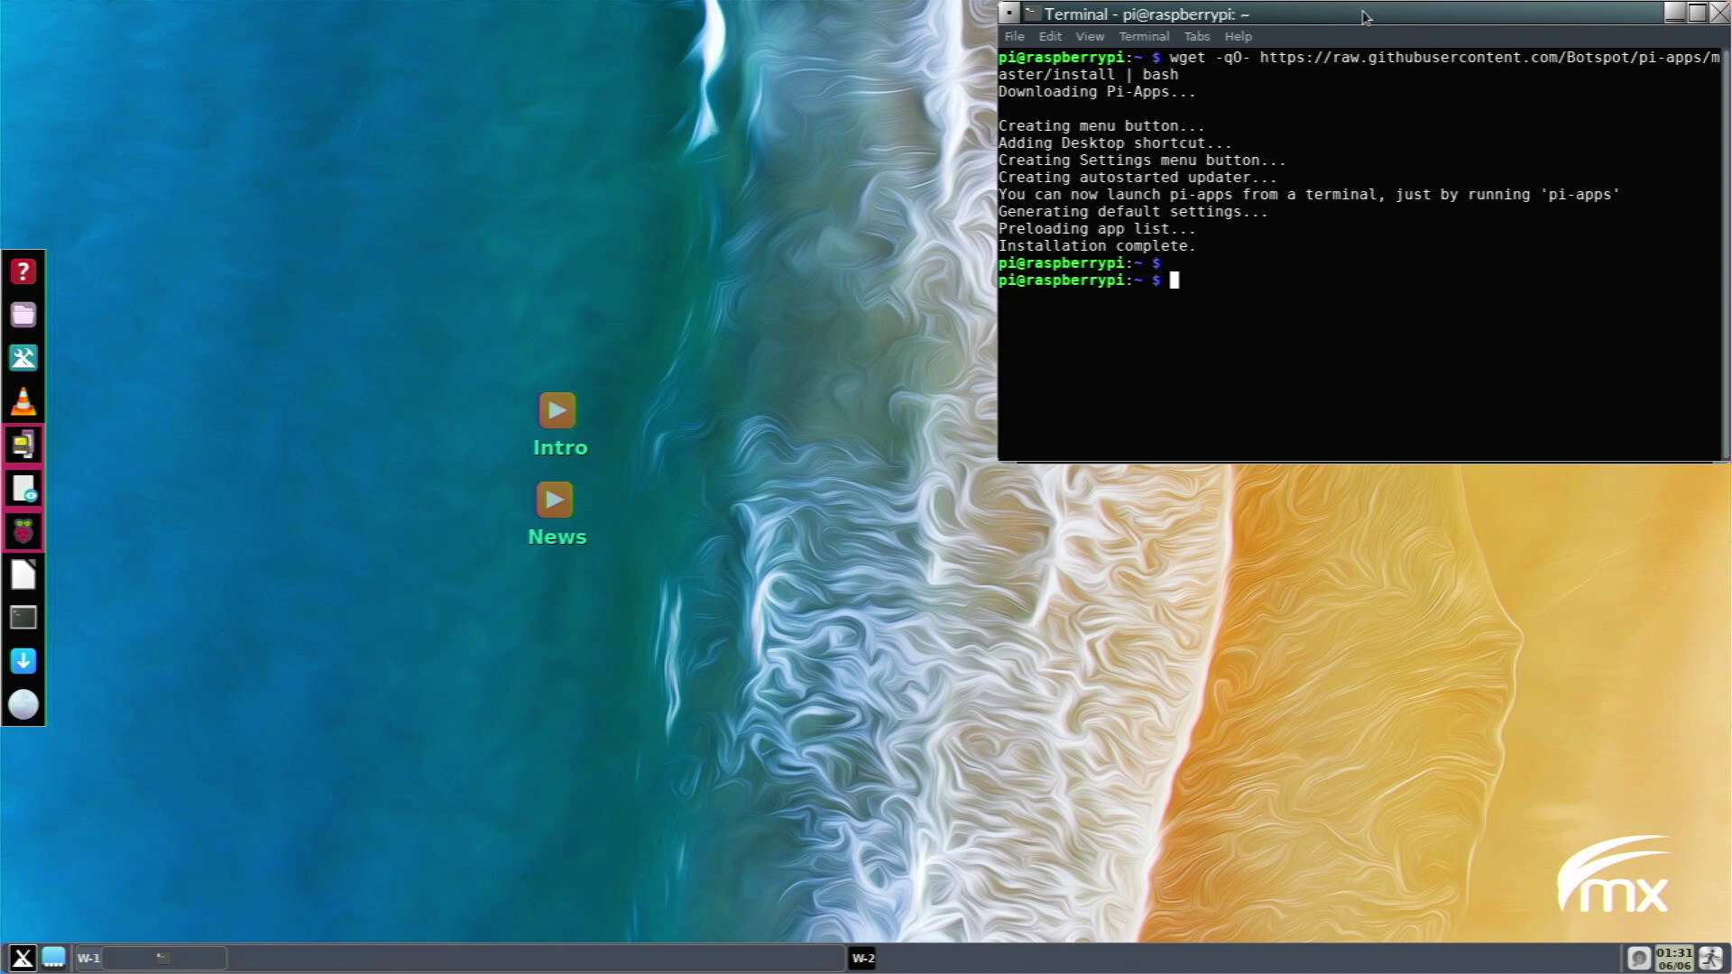
Move the terminal up, run clear and then neofetch, and centre the window.
drag(1365, 16, 1036, 102)
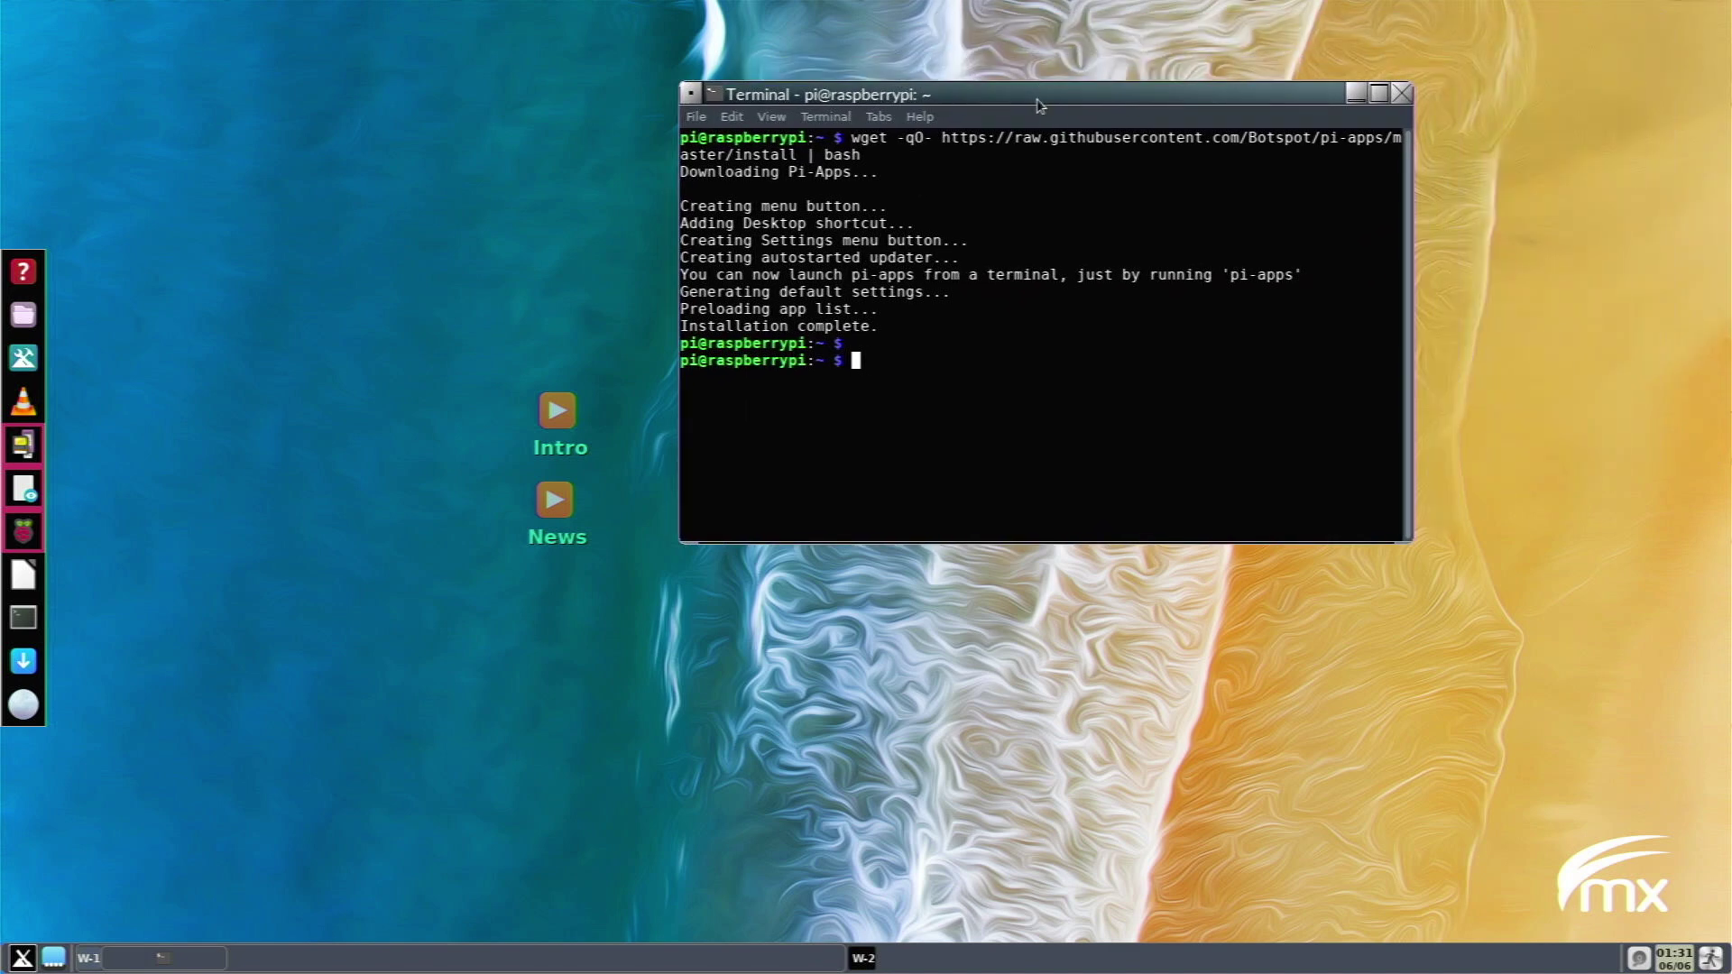
text(clear)
key(Return)
text(n)
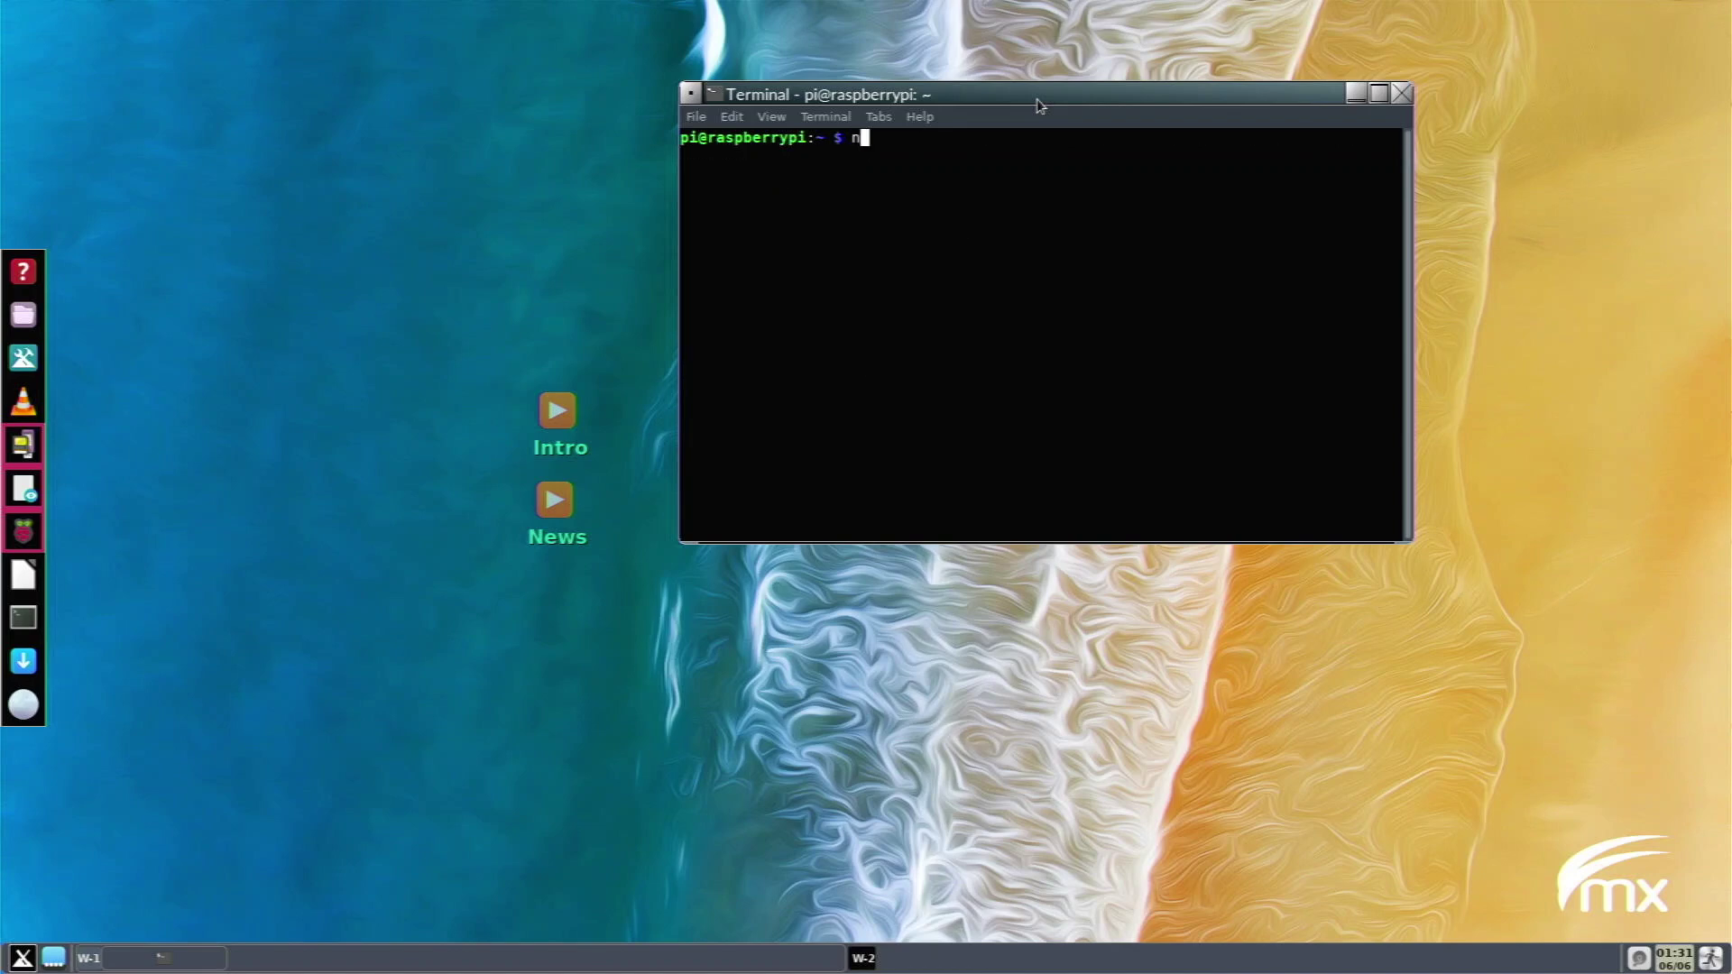
text(eofetch)
key(Return)
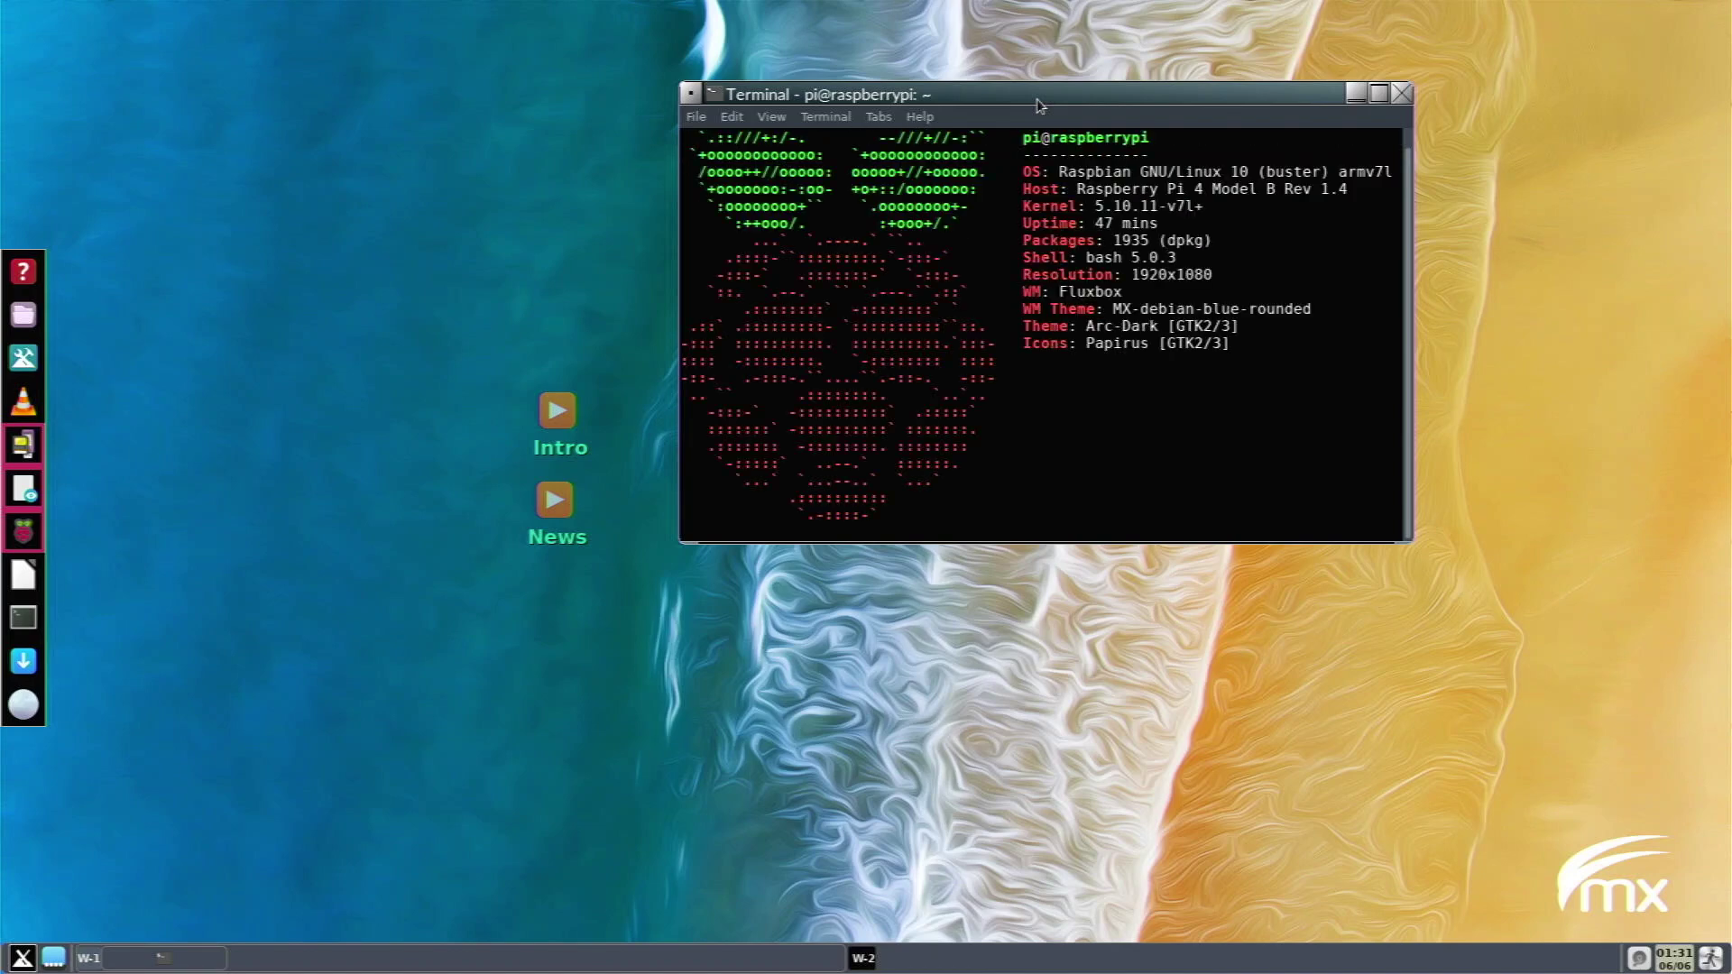
drag(1038, 106, 943, 231)
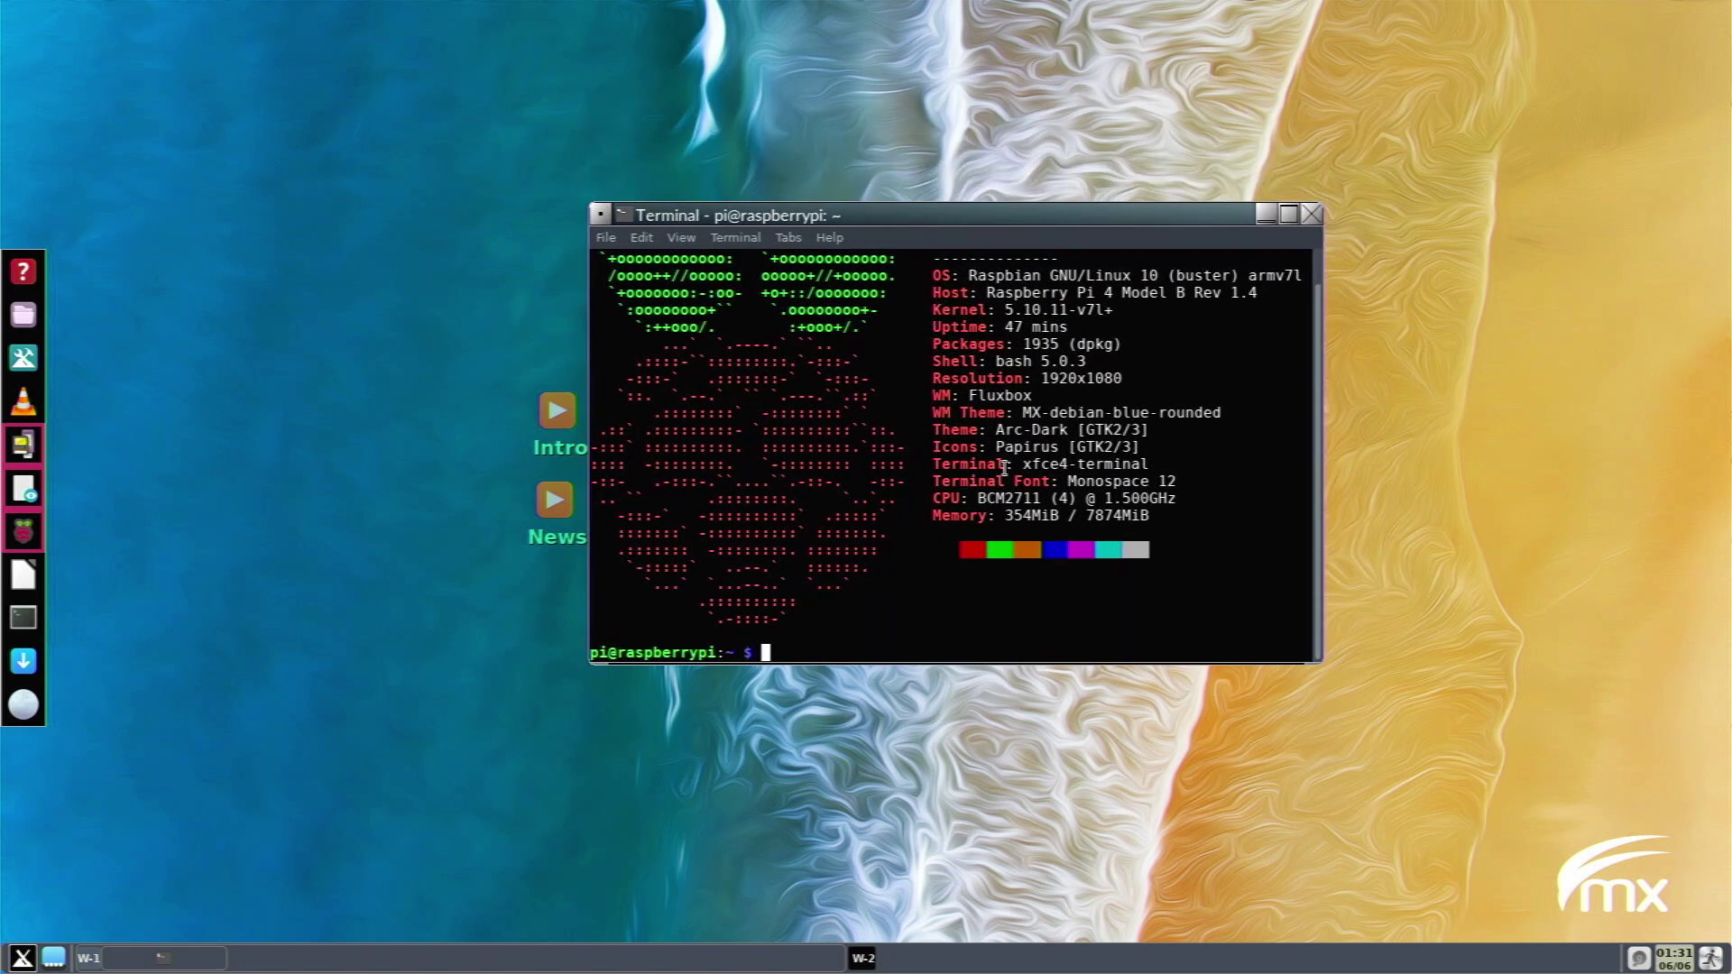